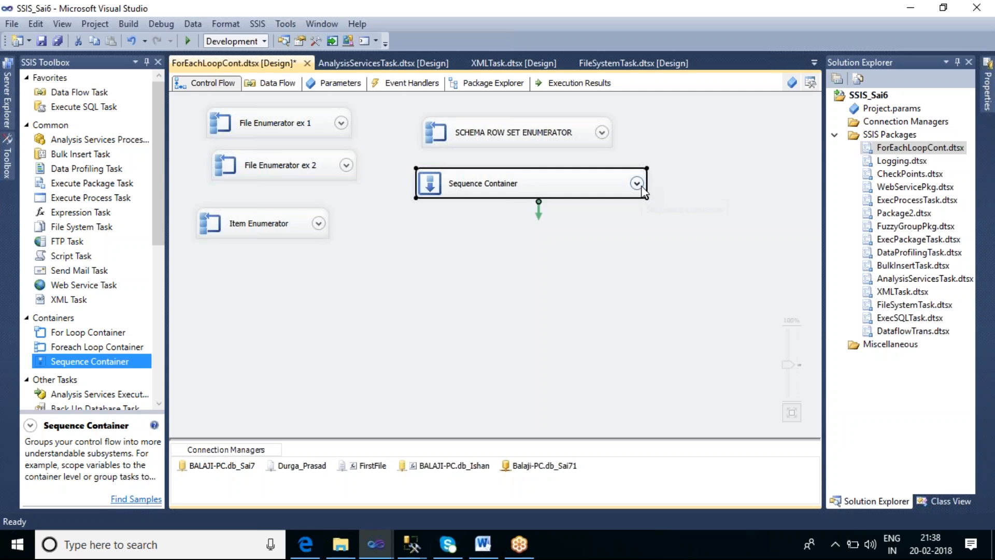
Expand the Sequence Container and open the script of its Script Task for editing
left_click(638, 184)
left_click(622, 229)
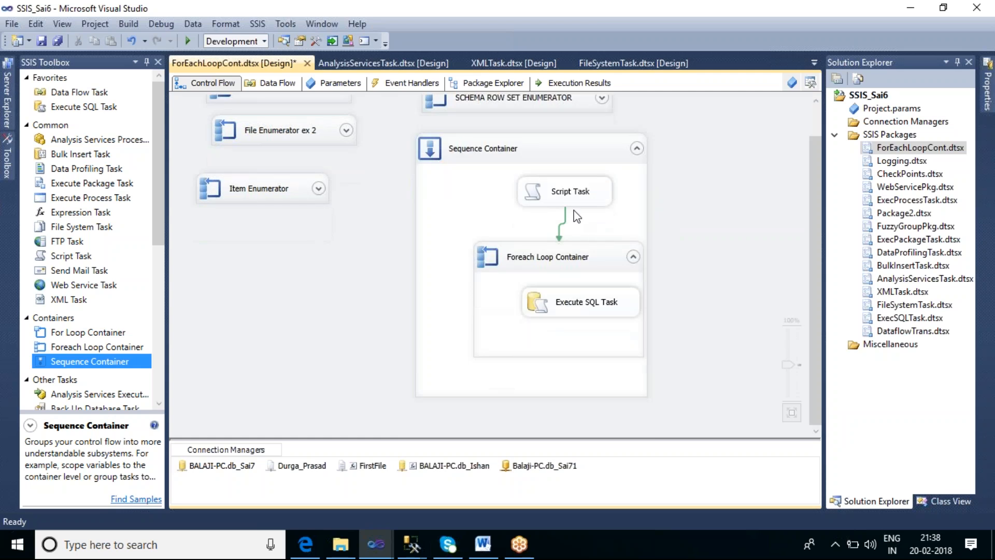
left_click(570, 203)
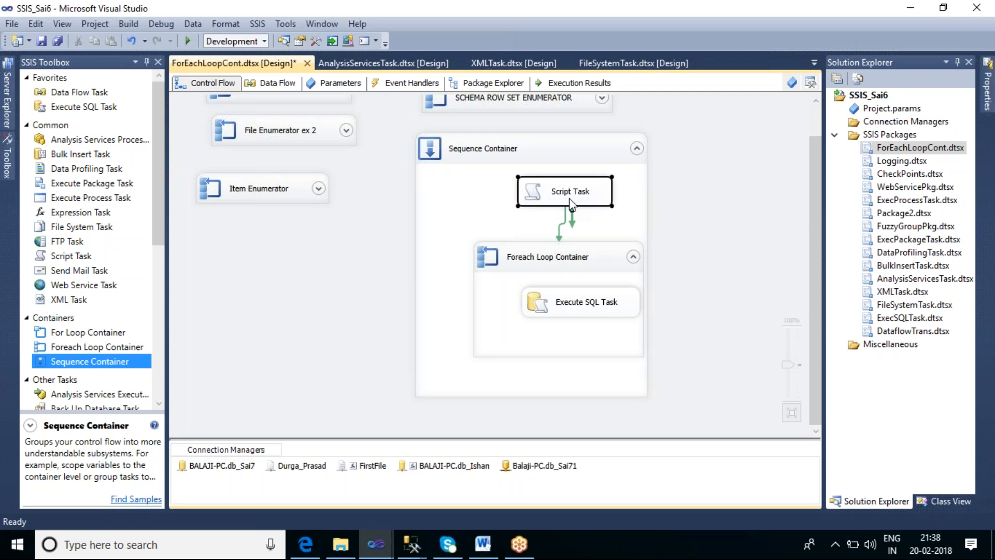
double_click(570, 203)
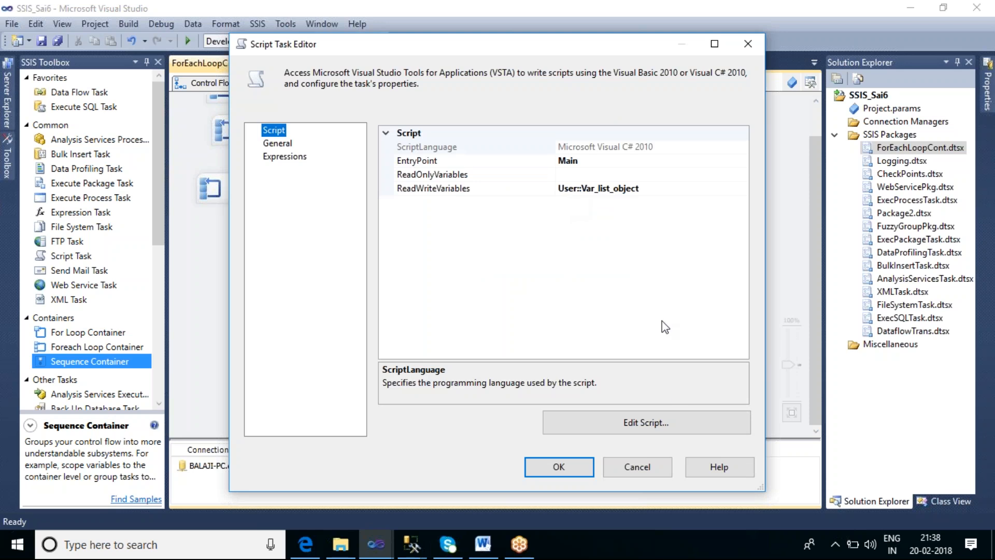
left_click(641, 428)
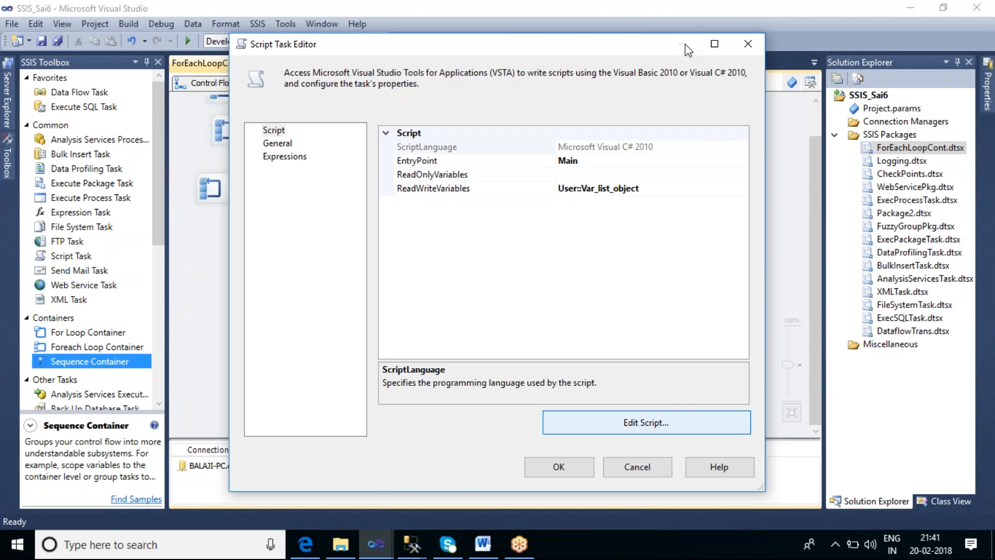
Show the desktop and bring the SSIS_Sai6 Visual Studio window back to the front
right_click(682, 540)
left_click(753, 438)
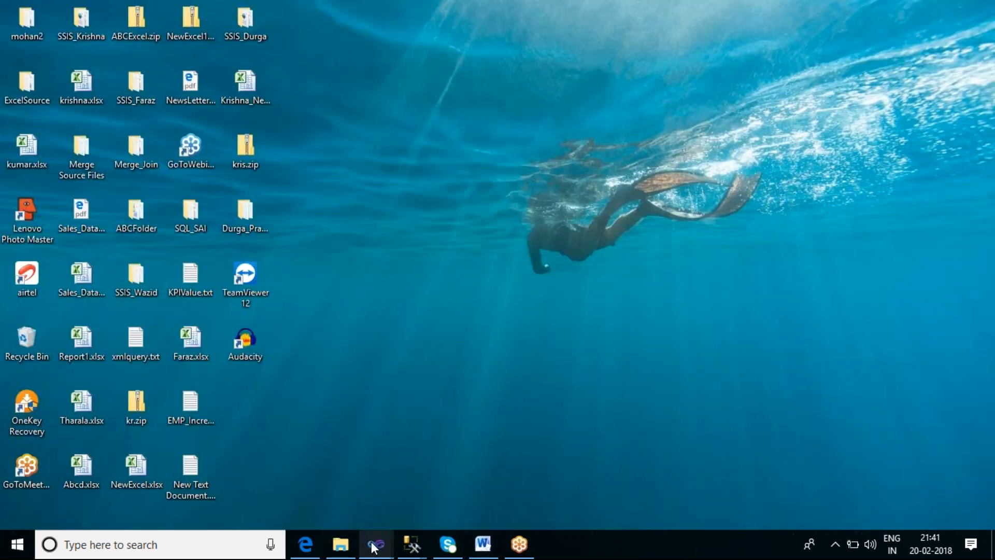
mouse_move(373, 547)
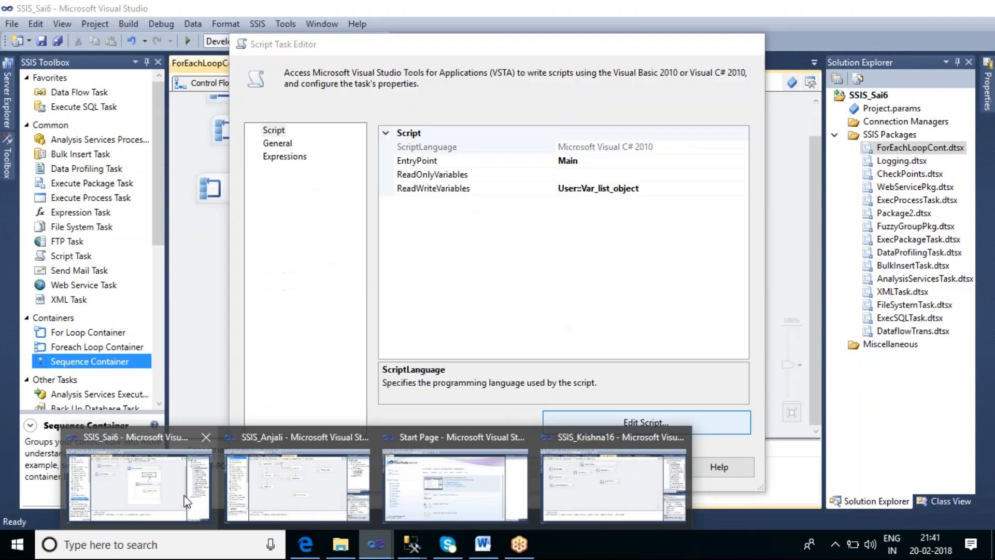
left_click(185, 496)
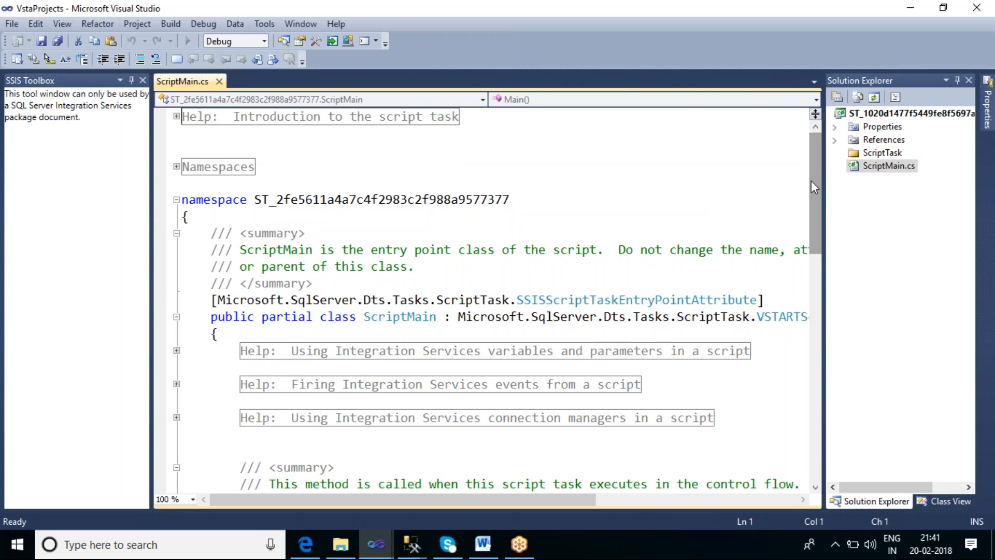
Examine the string values added to the VarKrishna ArrayList in the script's Main method
left_click_drag(812, 193, 828, 282)
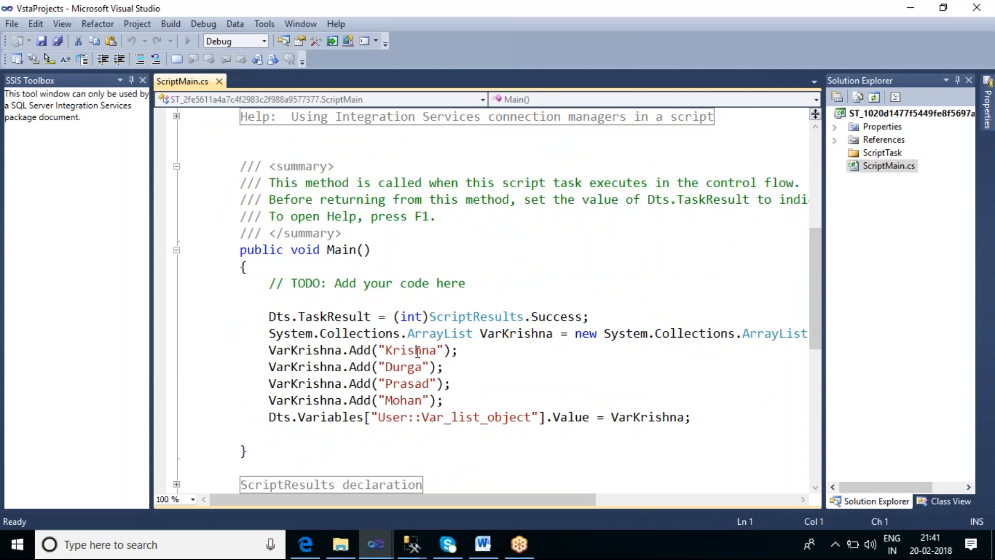
double_click(409, 367)
double_click(417, 383)
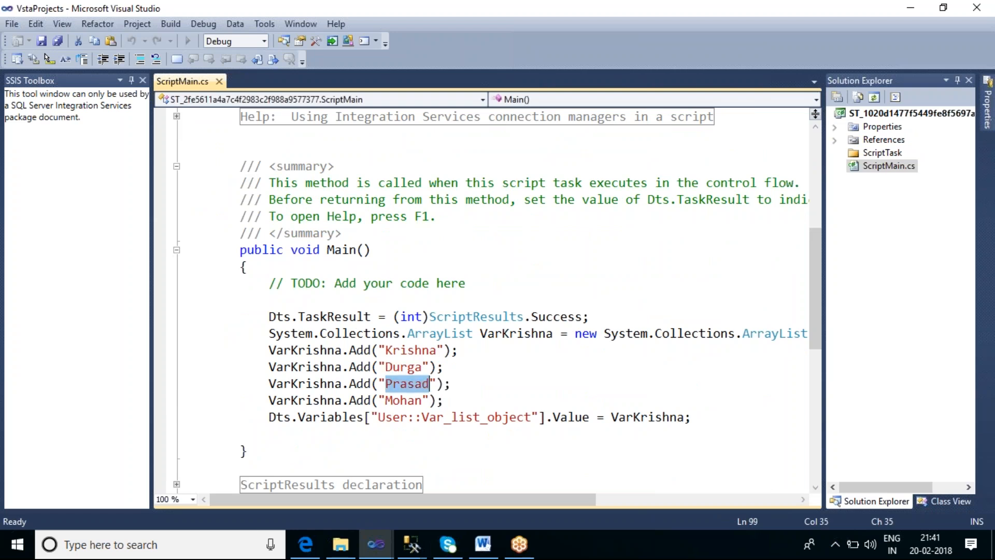
left_click(413, 399)
double_click(413, 400)
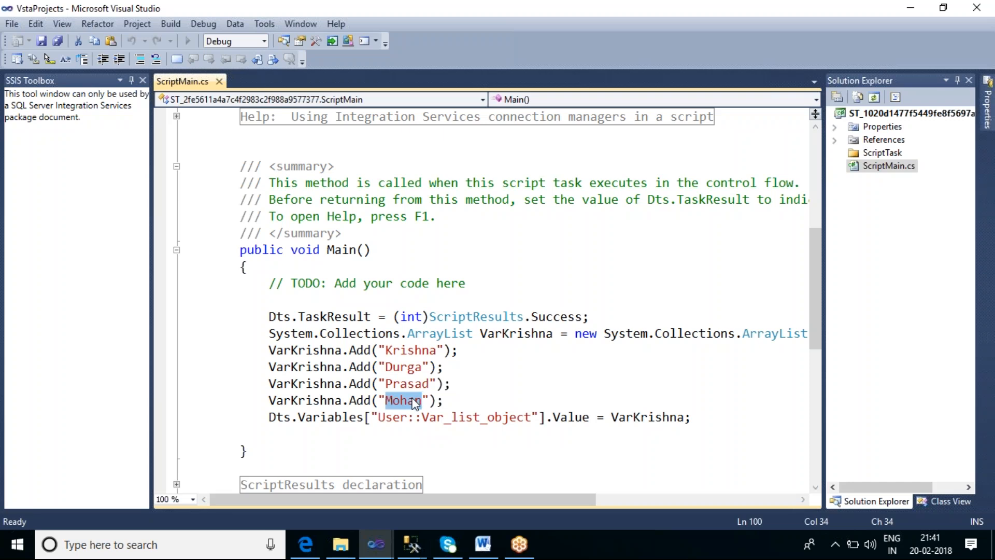
Close the script and the Script Task Editor without changes, and collapse the Sequence Container
left_click(977, 8)
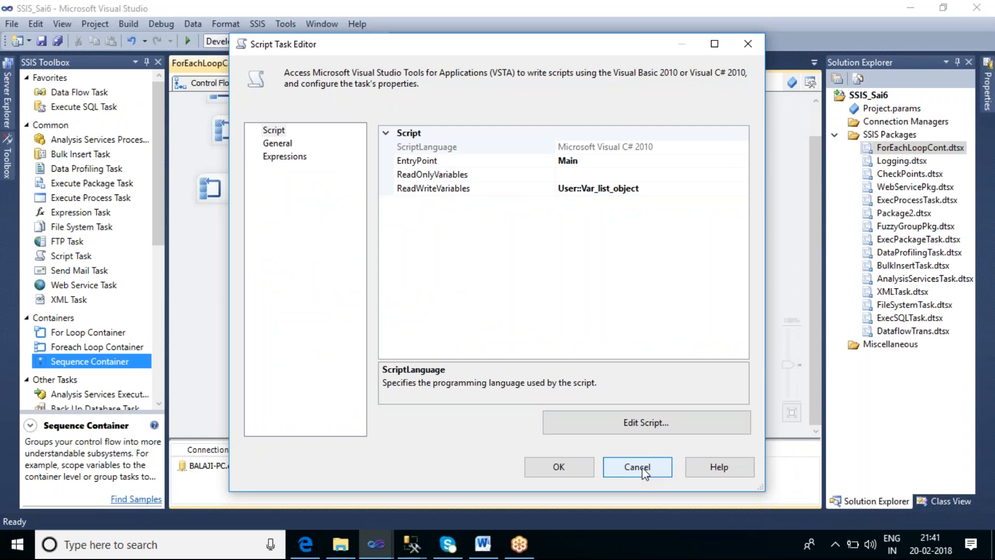
key("Escape")
left_click(786, 262)
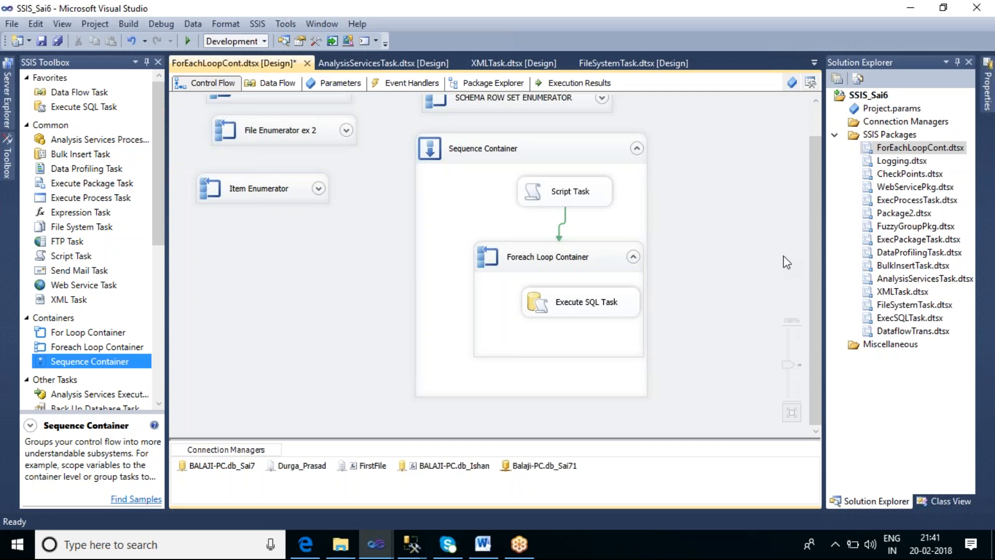
left_click(638, 152)
left_click(637, 150)
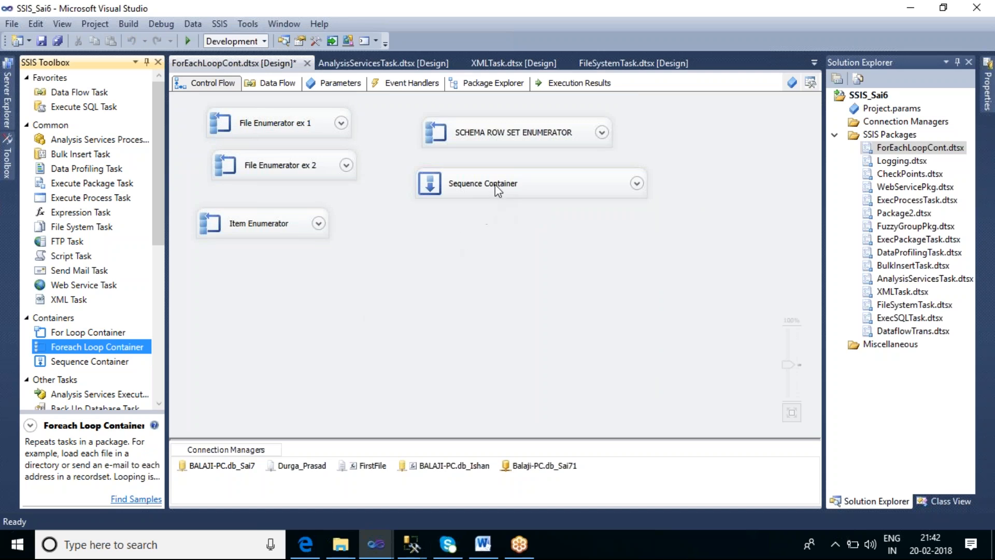
Add a Foreach Loop Container in the empty area below Item Enumerator and rename the Sequence Container as Variable Enumerator
left_click_drag(106, 347, 283, 305)
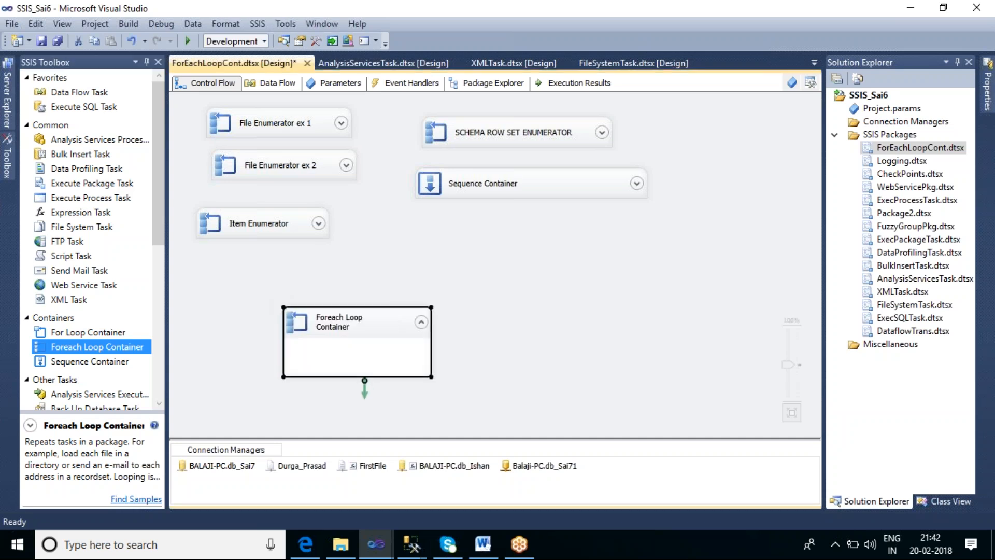
left_click(505, 185)
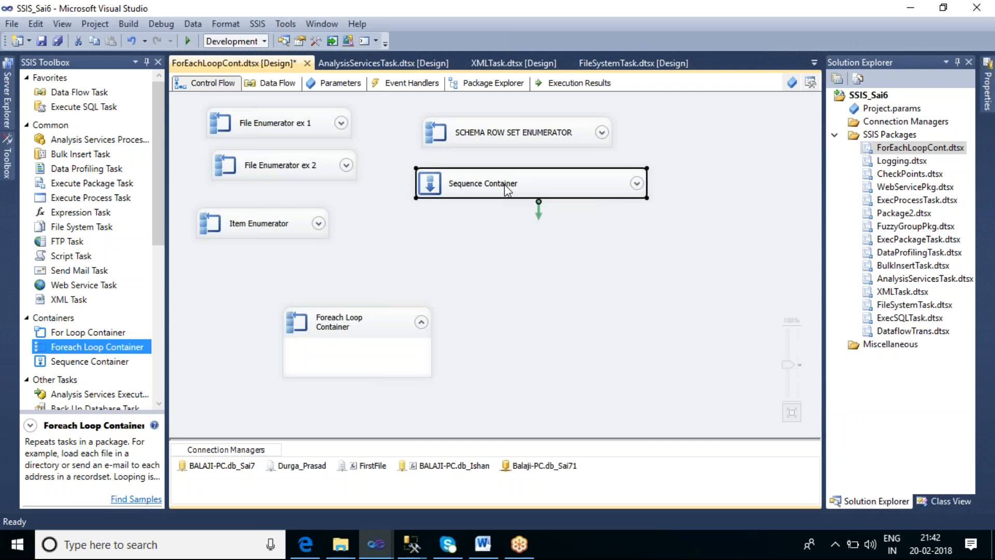
left_click(504, 184)
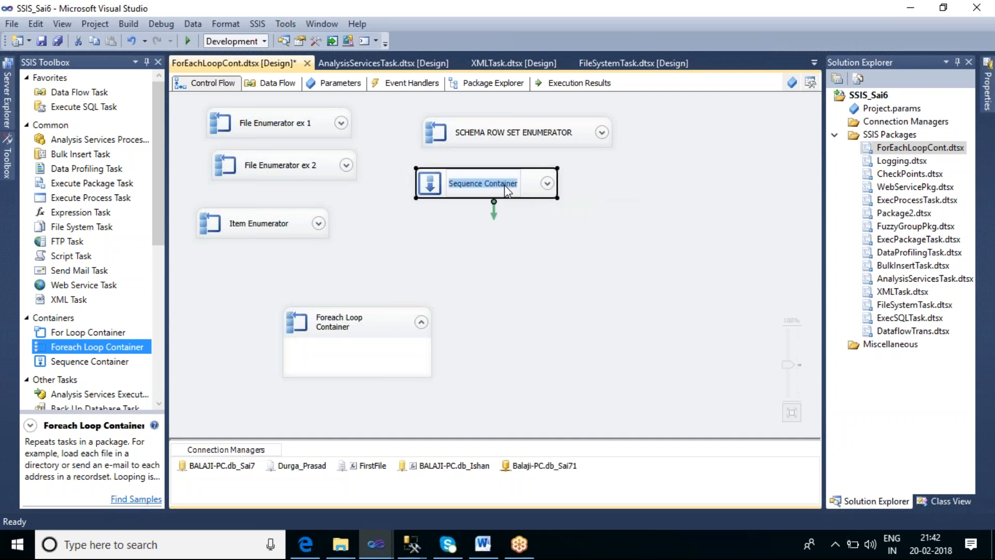
type("Variable Enumera")
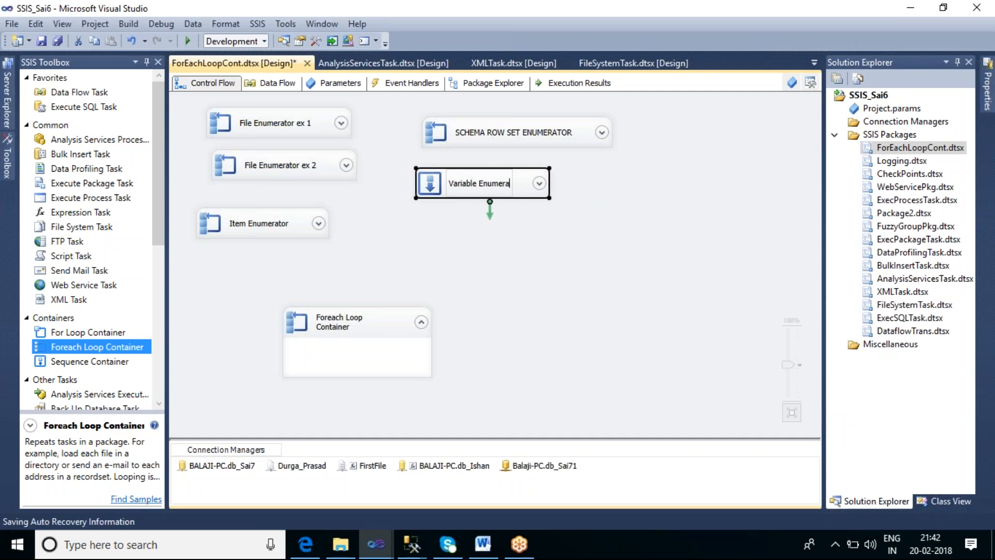
type("tor")
left_click(566, 291)
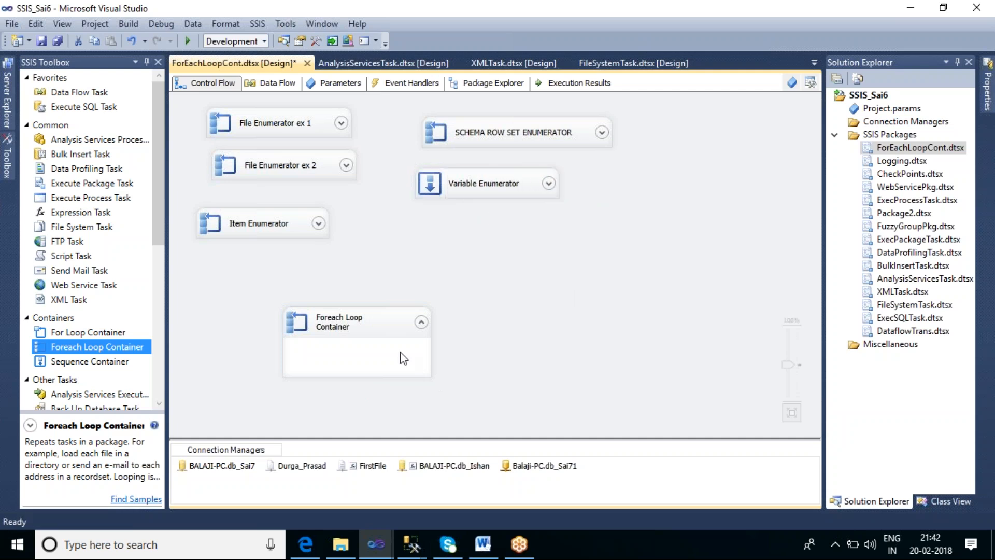
Move the new Foreach Loop Container up beneath Variable Enumerator and set its collection enumerator to Foreach NodeList Enumerator
left_click_drag(375, 327, 441, 246)
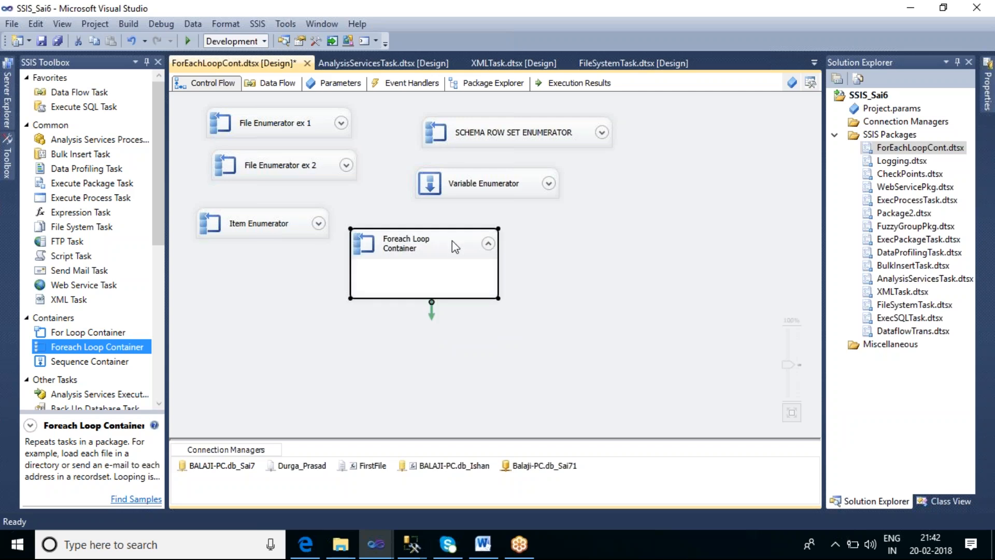
double_click(452, 240)
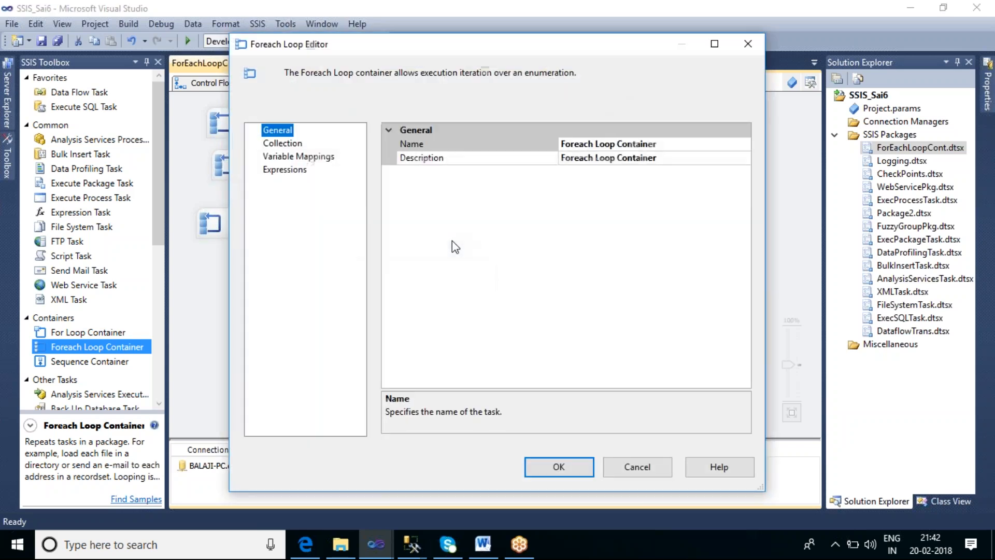
left_click(284, 144)
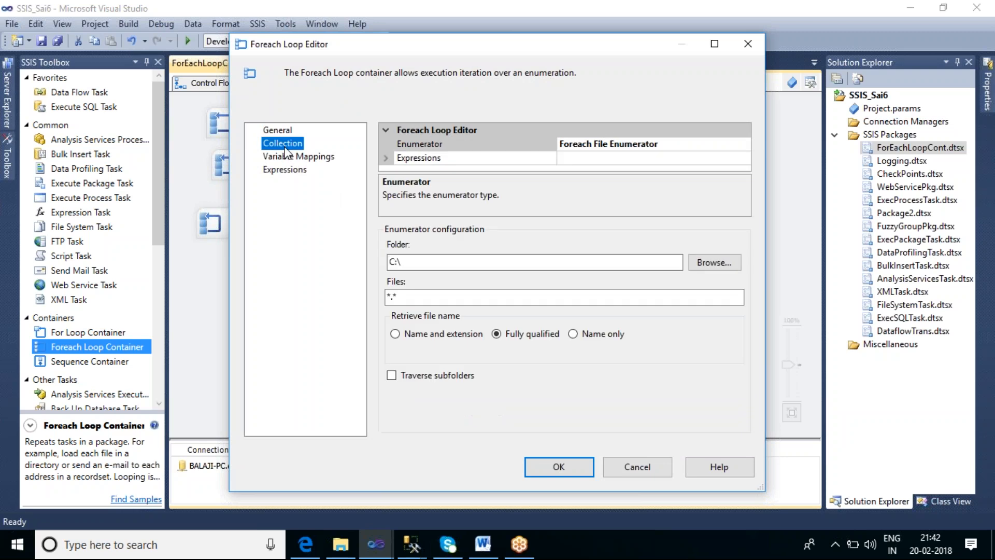
left_click(707, 147)
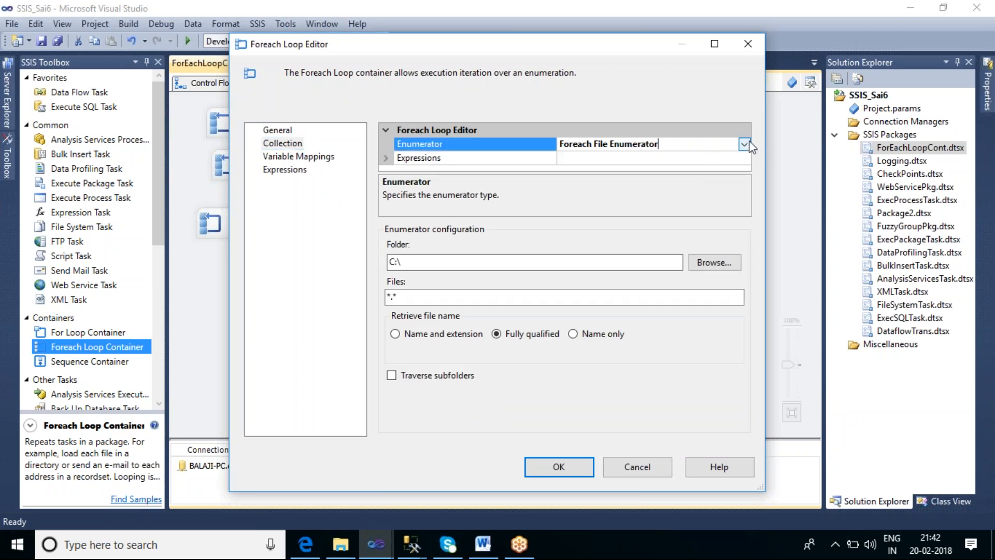
left_click(744, 144)
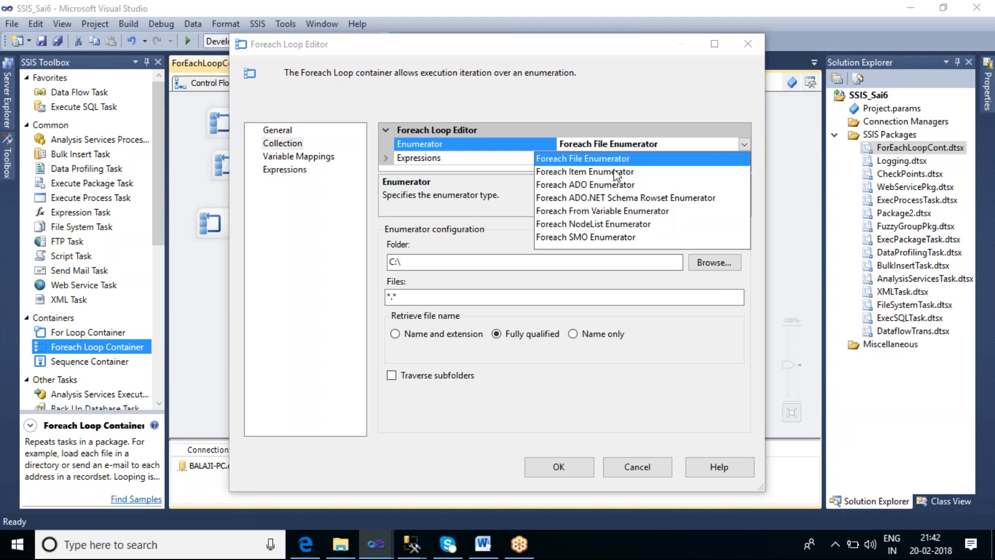
left_click(626, 225)
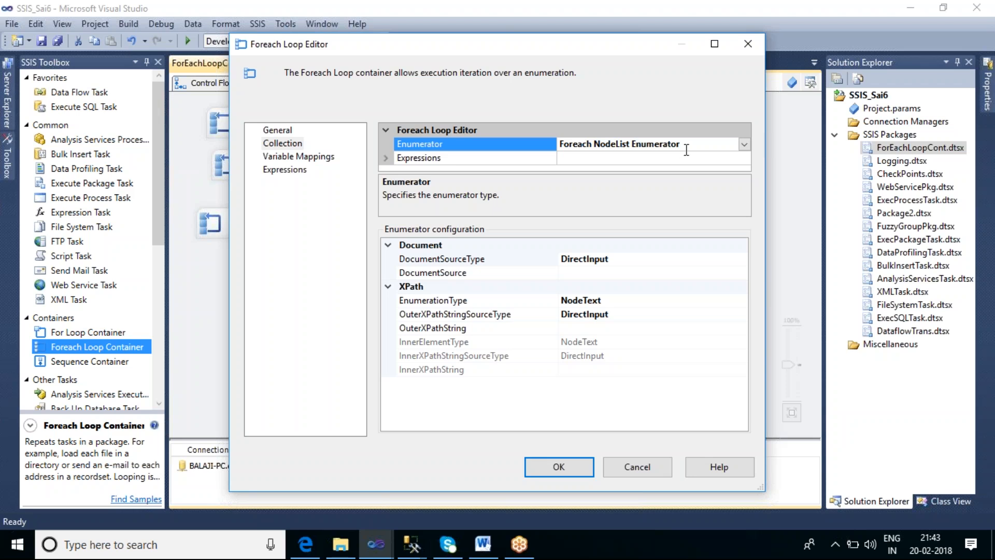
Switch to File Explorer and open MergeResult.xml from the F:\Merge folder to examine its XML nodes
left_click(343, 544)
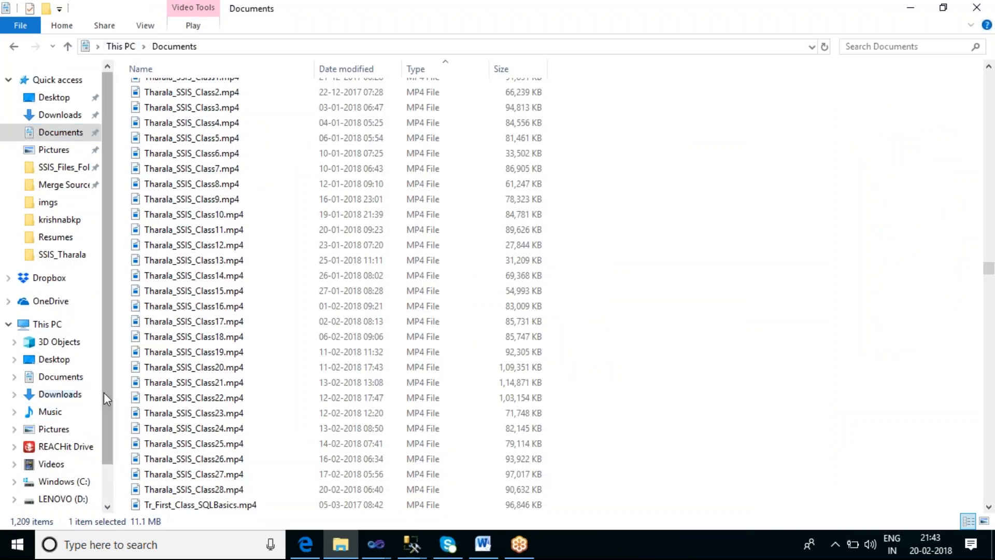
left_click_drag(104, 400, 113, 455)
left_click(88, 470)
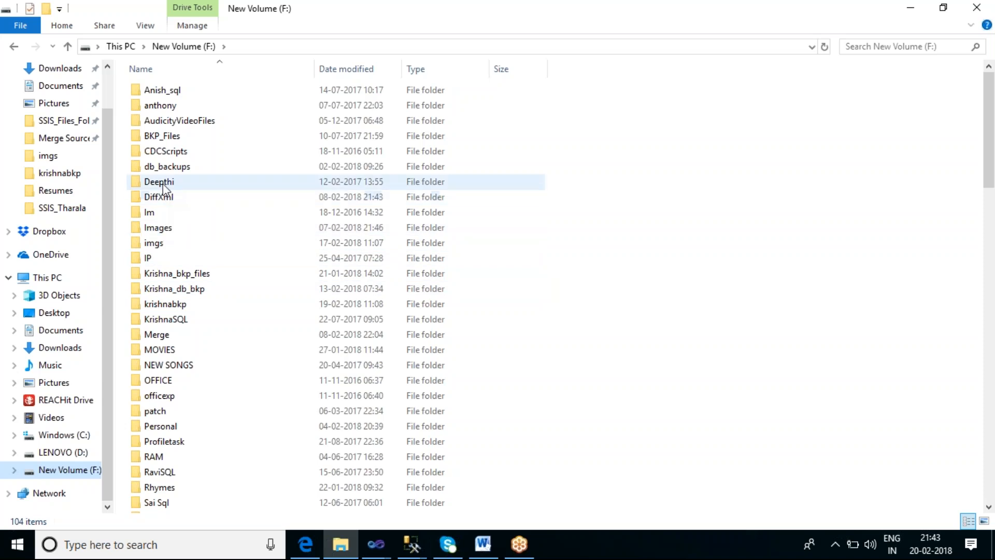
left_click(166, 337)
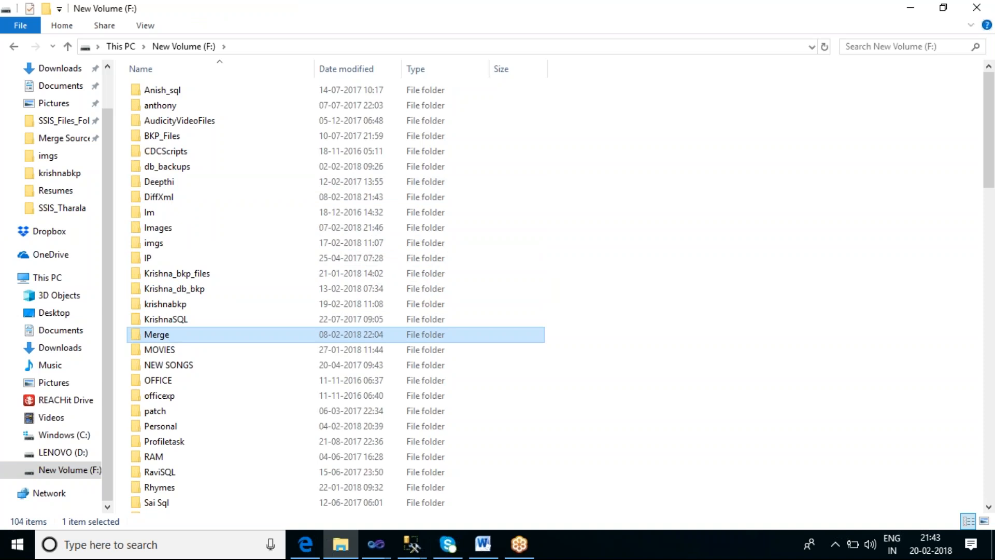
key("Return")
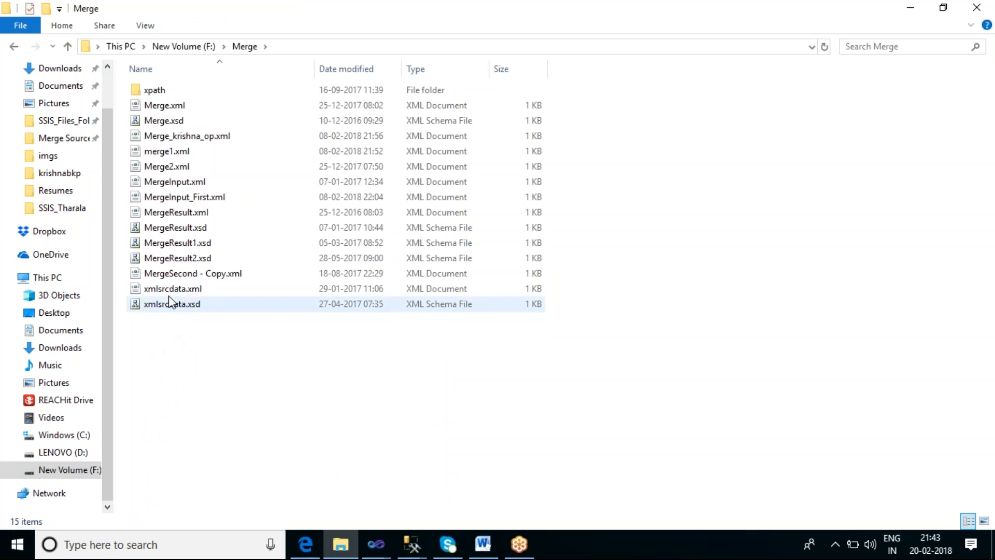
left_click(174, 215)
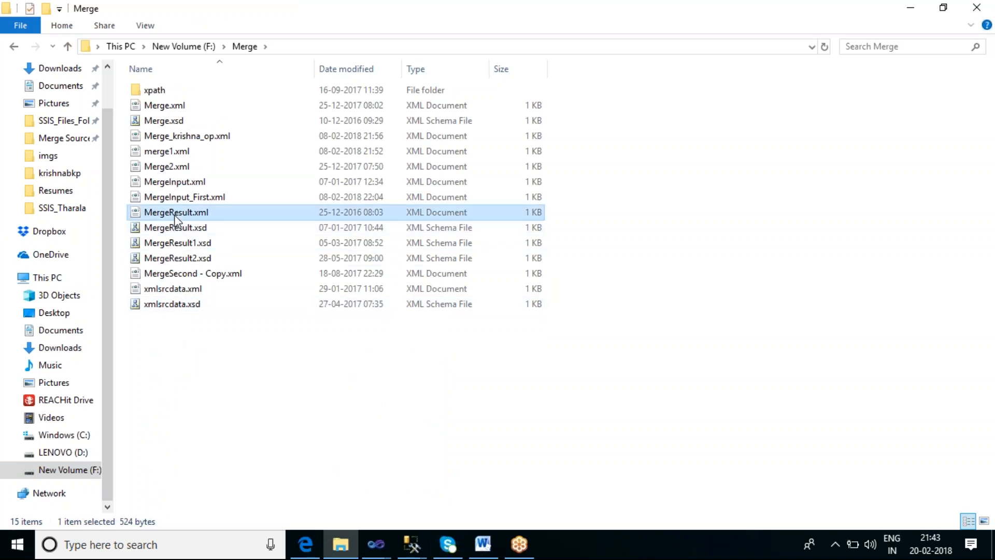
double_click(176, 214)
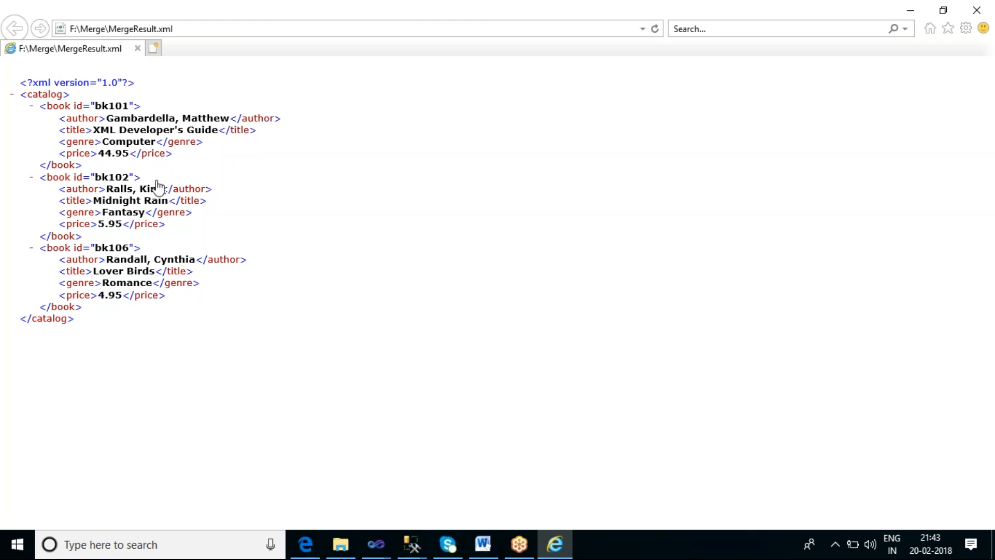
Return to the SSIS_Sai6 window in Visual Studio and set the NodeList enumerator's DocumentSourceType to FileConnection
left_click(385, 547)
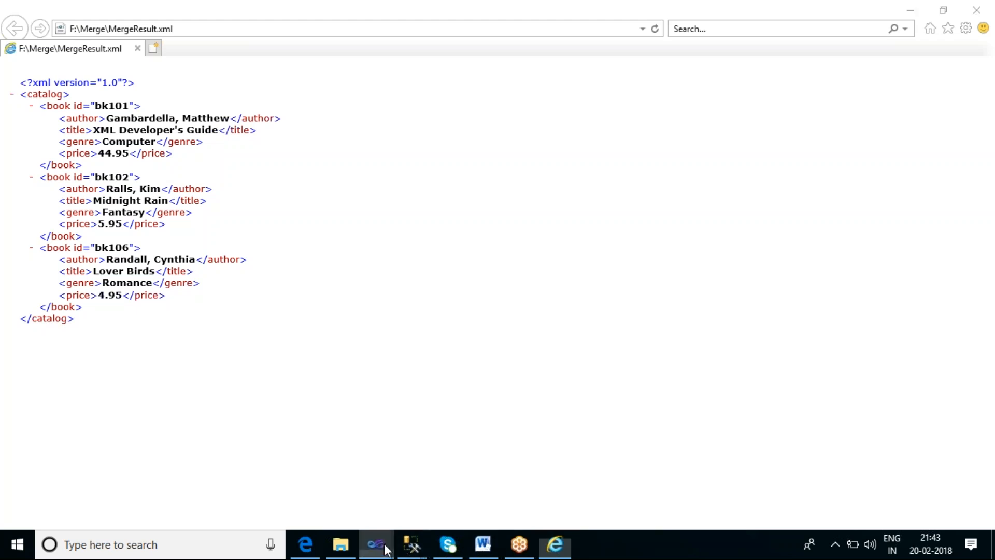
left_click(157, 475)
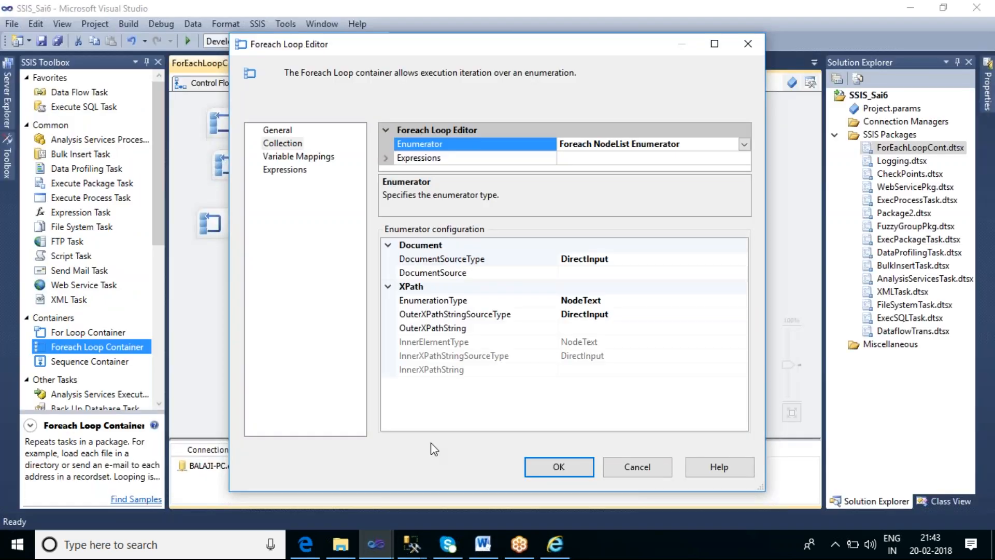
left_click(598, 273)
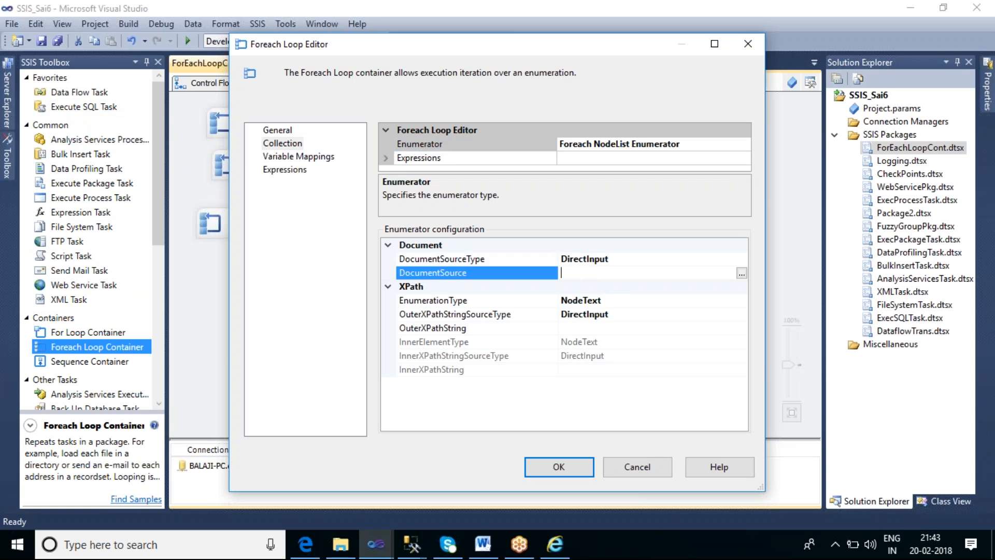
left_click(648, 260)
left_click(742, 259)
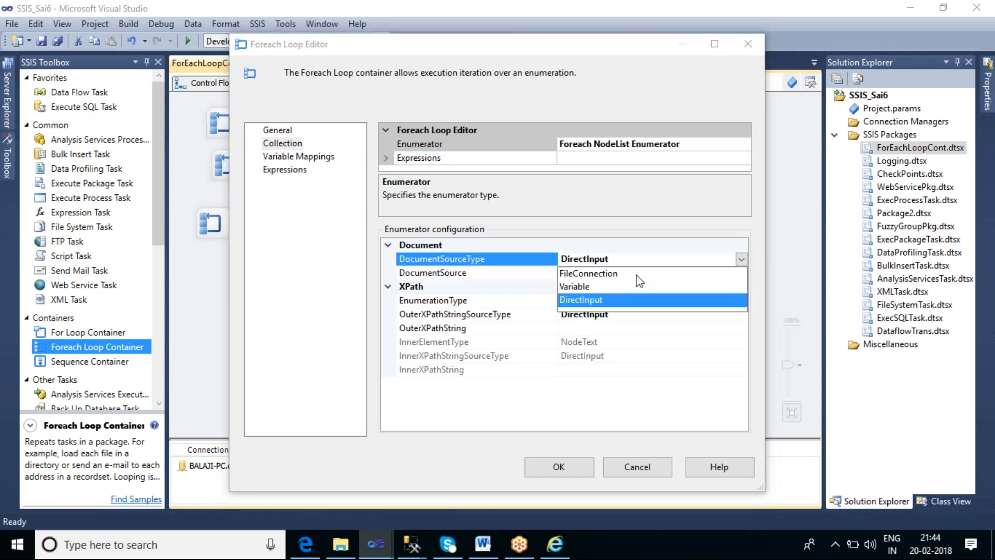
left_click(588, 273)
left_click(588, 274)
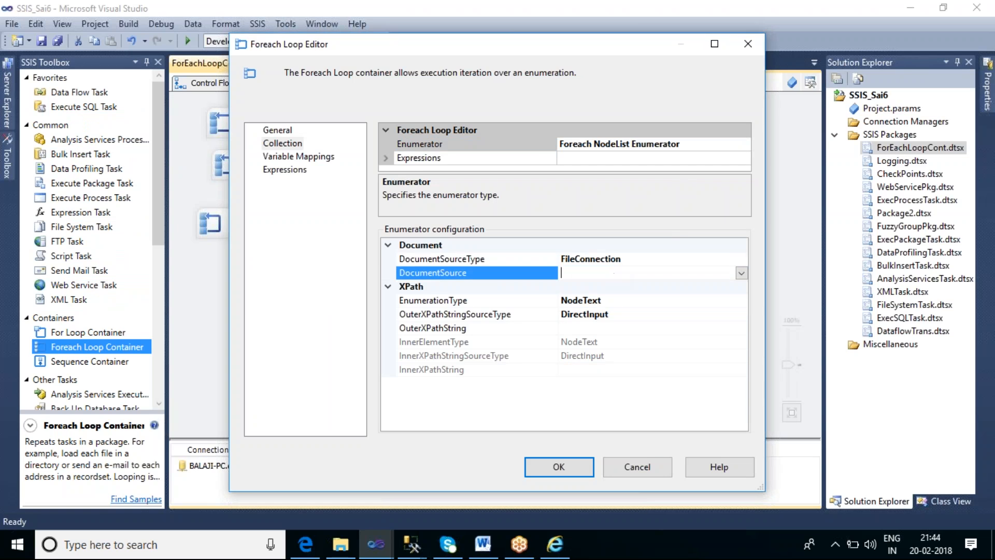
Create a file connection to the existing file F:\Merge\MergeResult.xml as the NodeList enumerator's DocumentSource
left_click(742, 272)
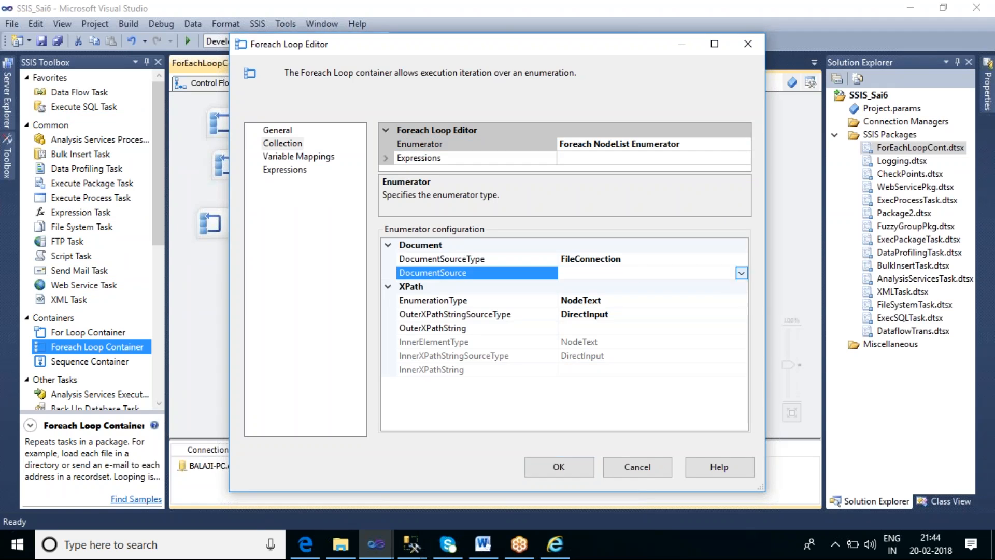
left_click(646, 286)
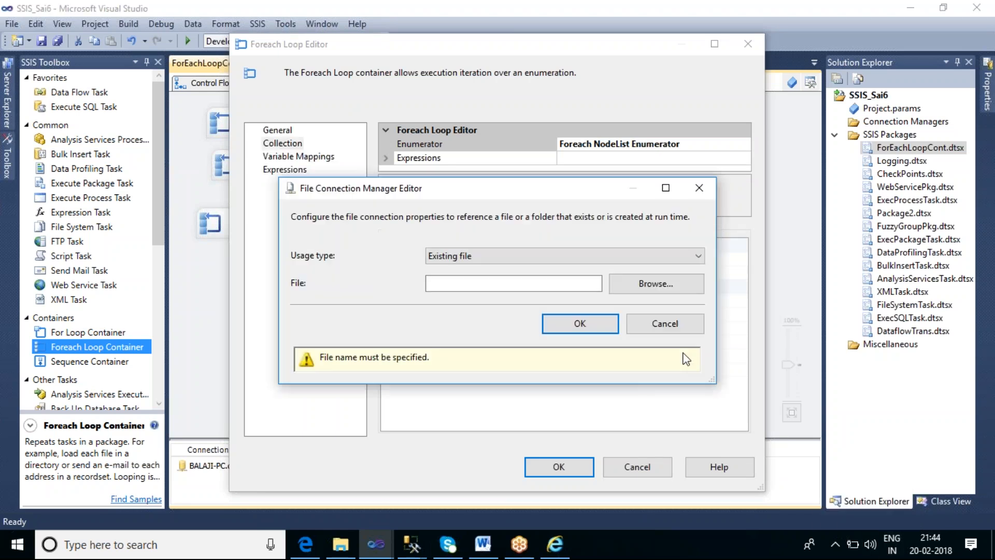
left_click(641, 295)
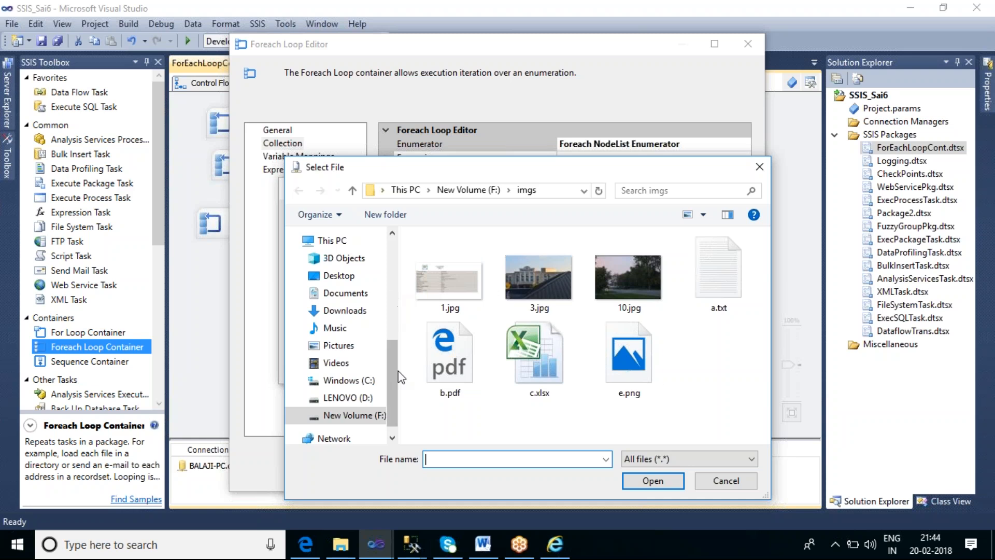
left_click_drag(393, 367, 387, 261)
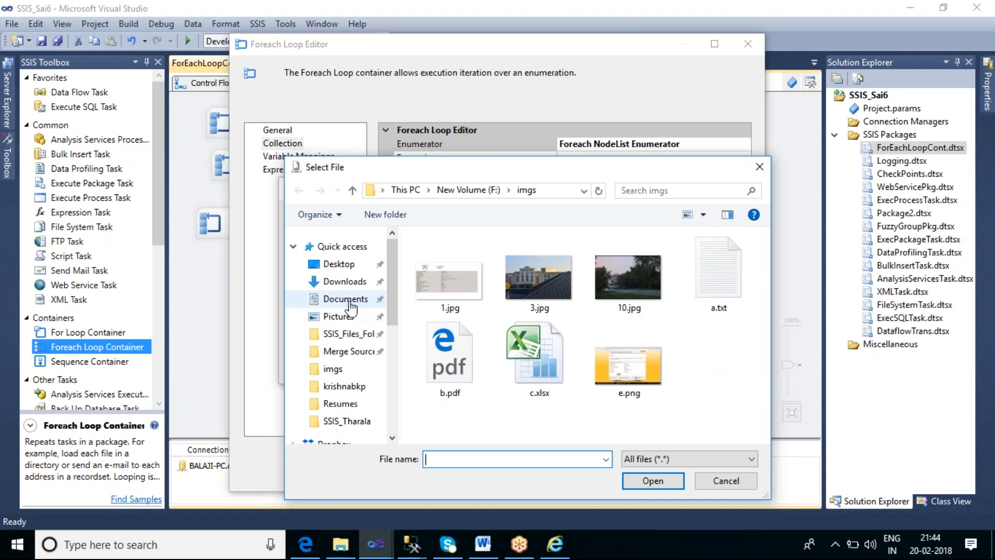
left_click(348, 301)
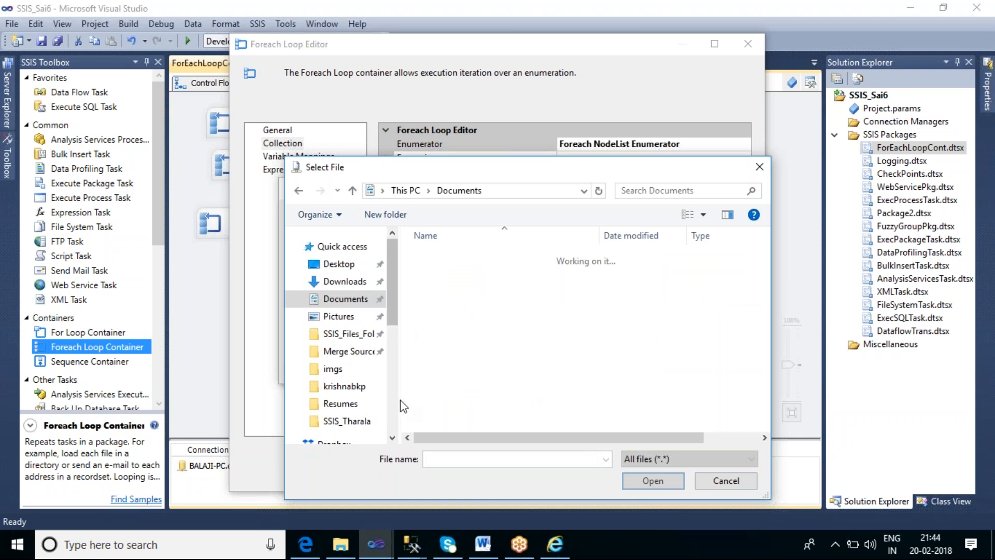
left_click(363, 415)
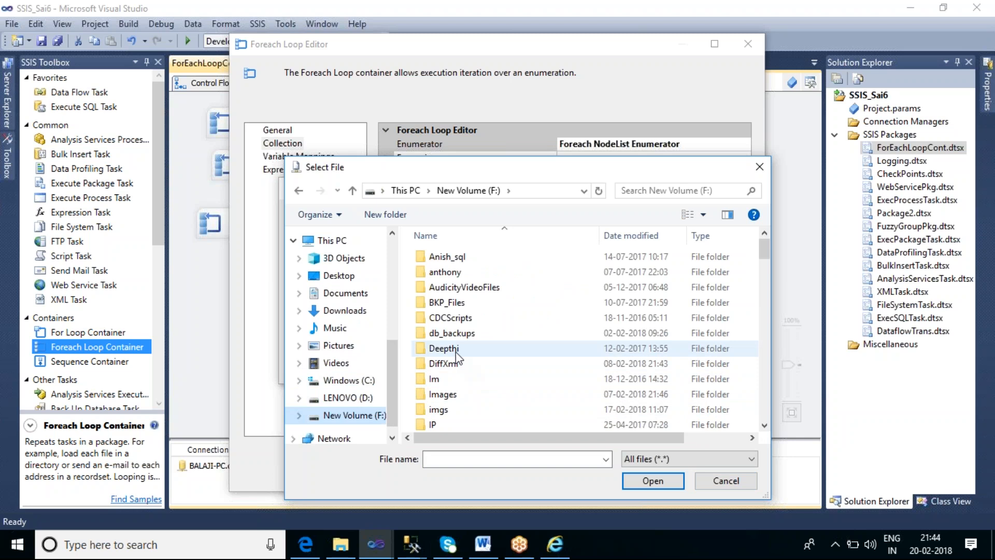
left_click(456, 350)
key("m")
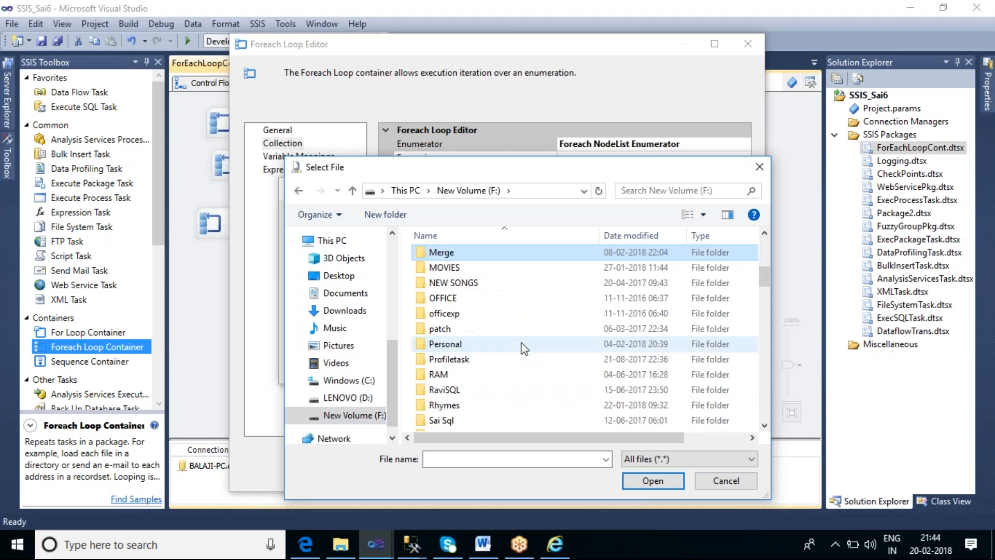
double_click(445, 252)
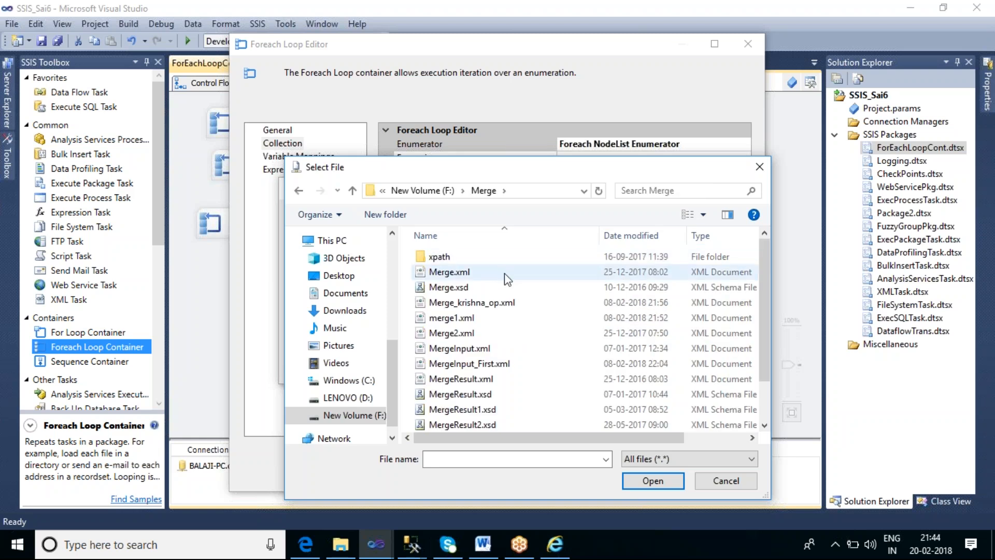
left_click(481, 381)
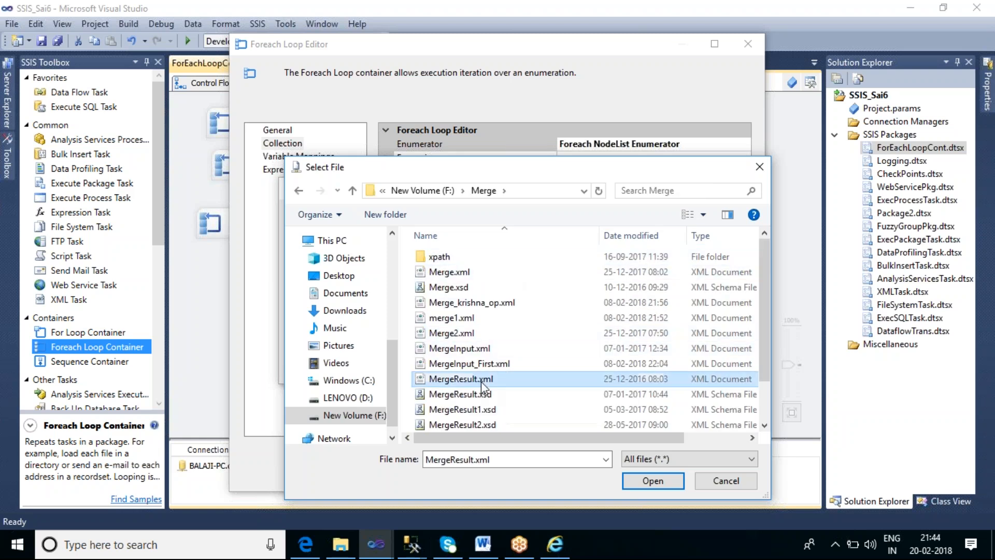
left_click(670, 481)
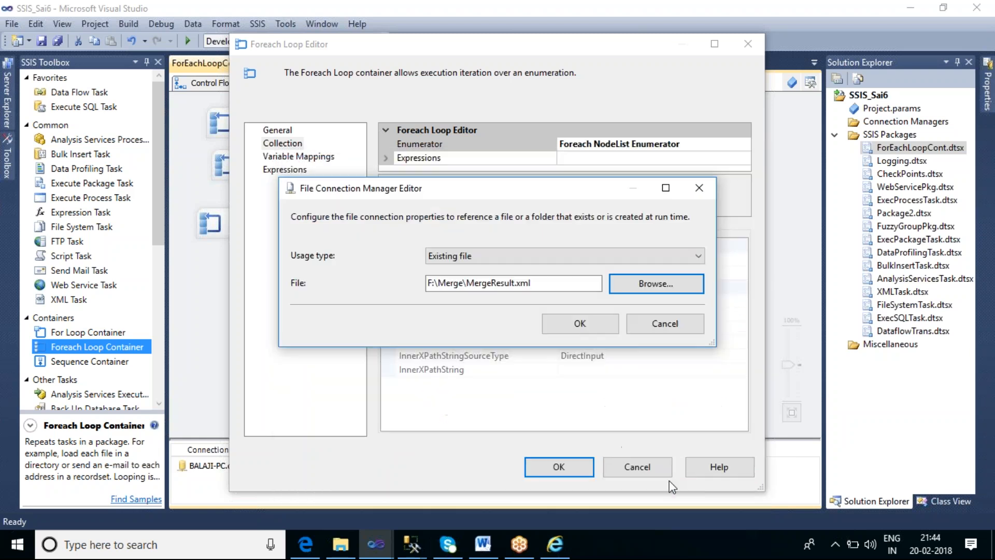
left_click(578, 325)
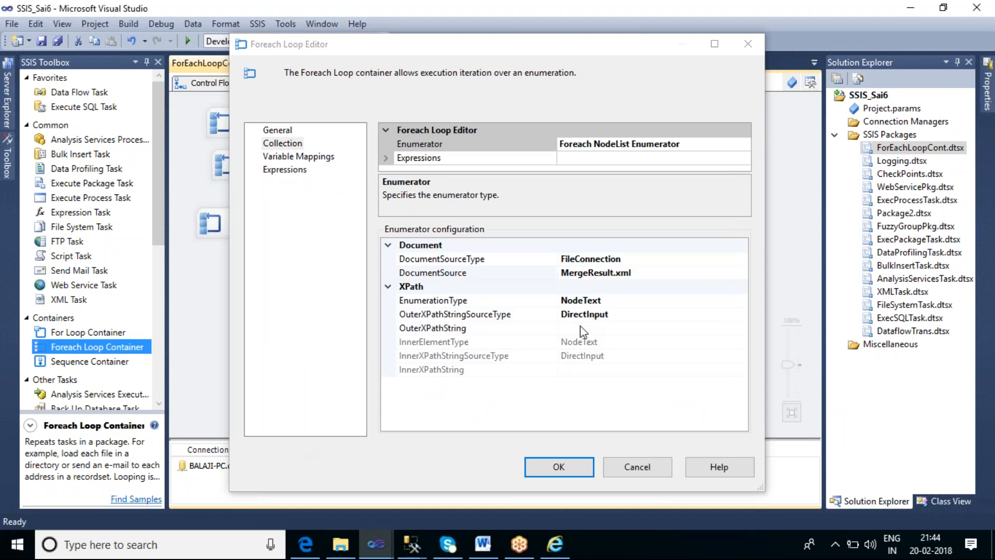
Review the EnumerationType options for the XPath configuration and choose NodeText
left_click(643, 301)
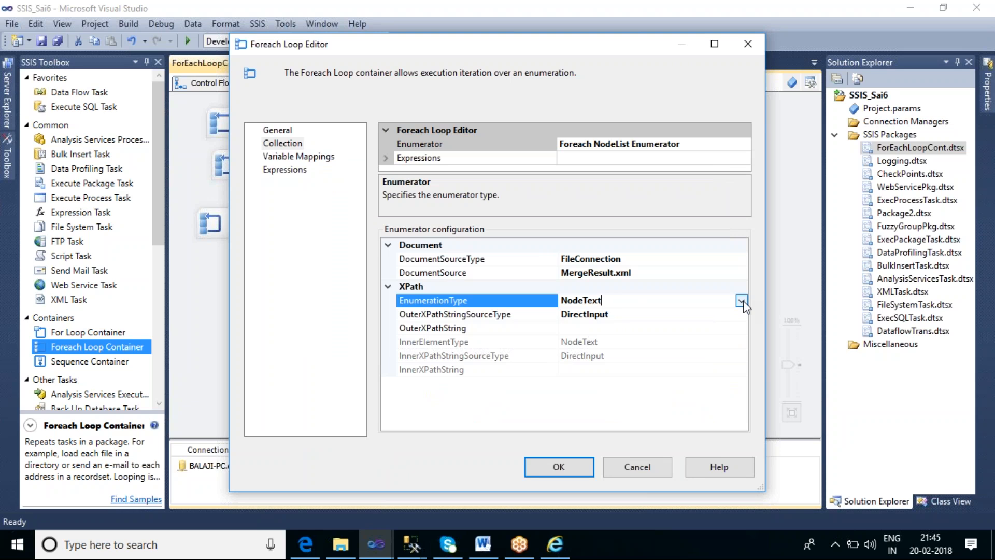
left_click(606, 327)
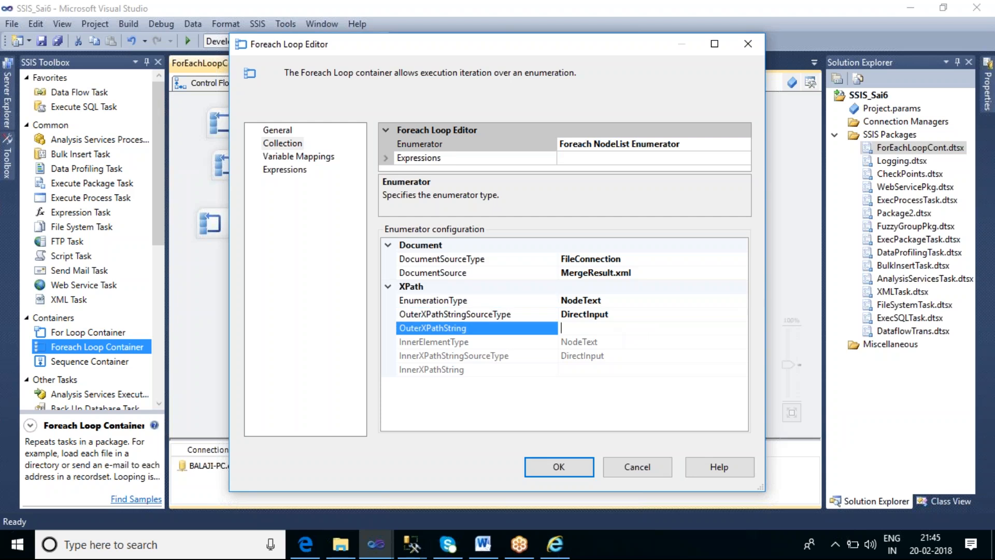
left_click(695, 301)
left_click(741, 301)
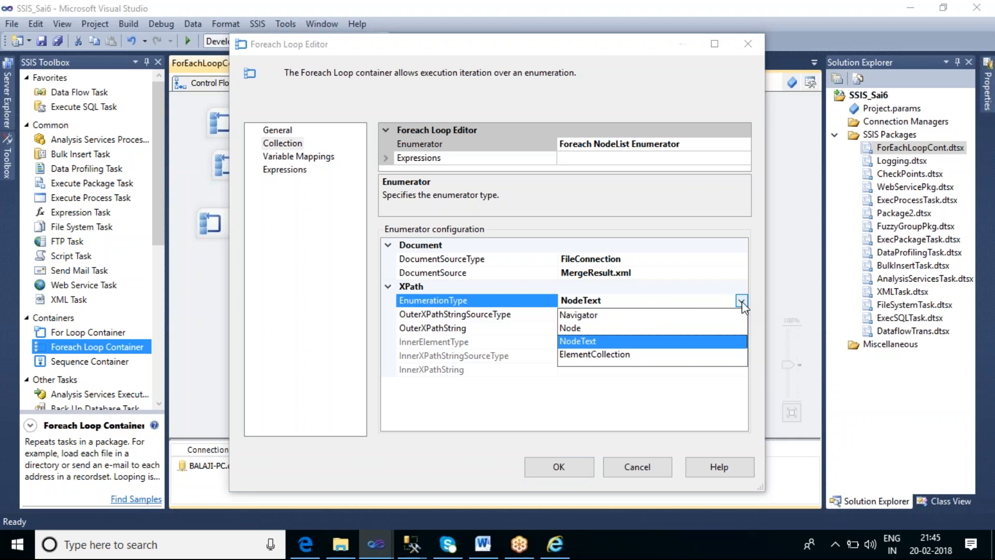
left_click(576, 341)
Check the root node of MergeResult.xml in Internet Explorer, then set OuterXPathString to //catalog and apply the loop settings
left_click(583, 328)
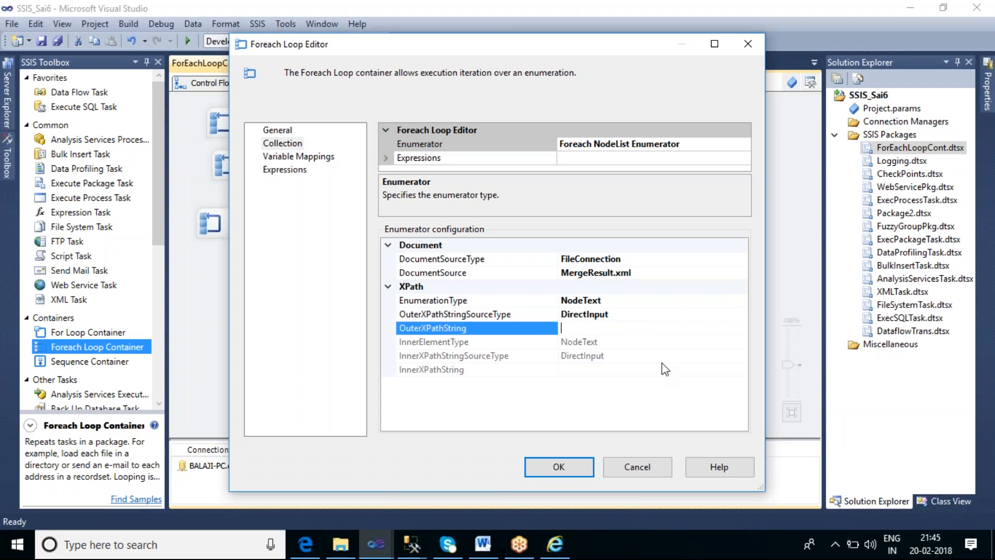
left_click(563, 548)
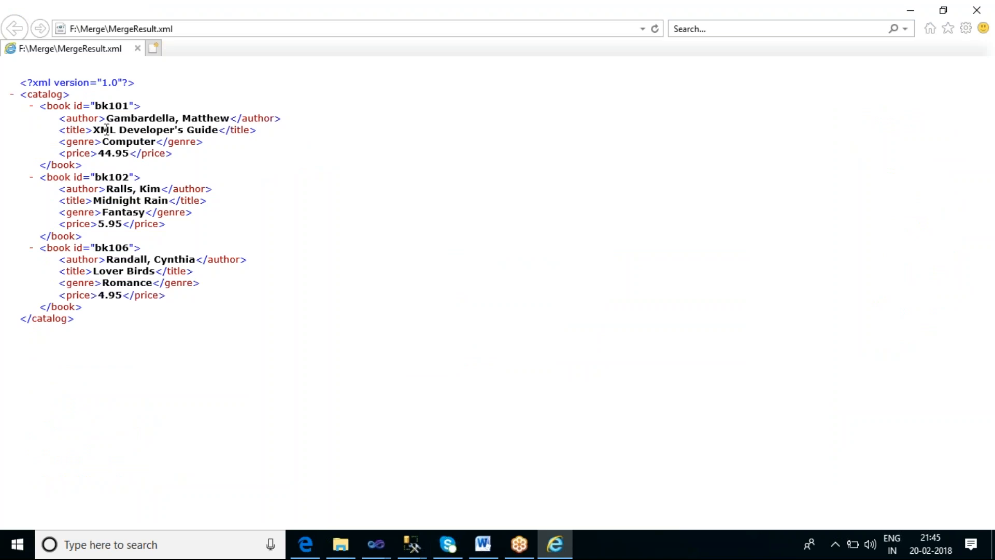
left_click(911, 12)
left_click(588, 329)
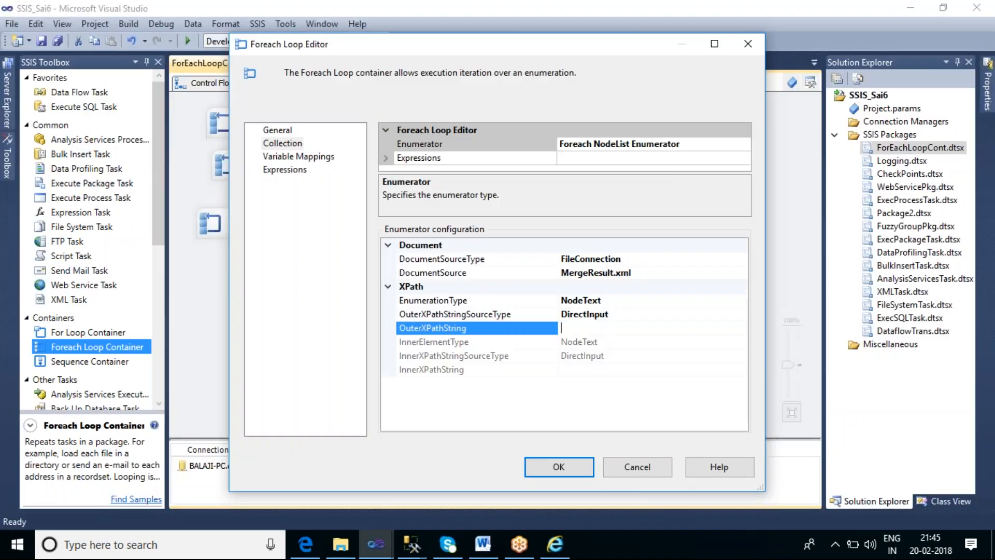
type("//catalog")
left_click(570, 466)
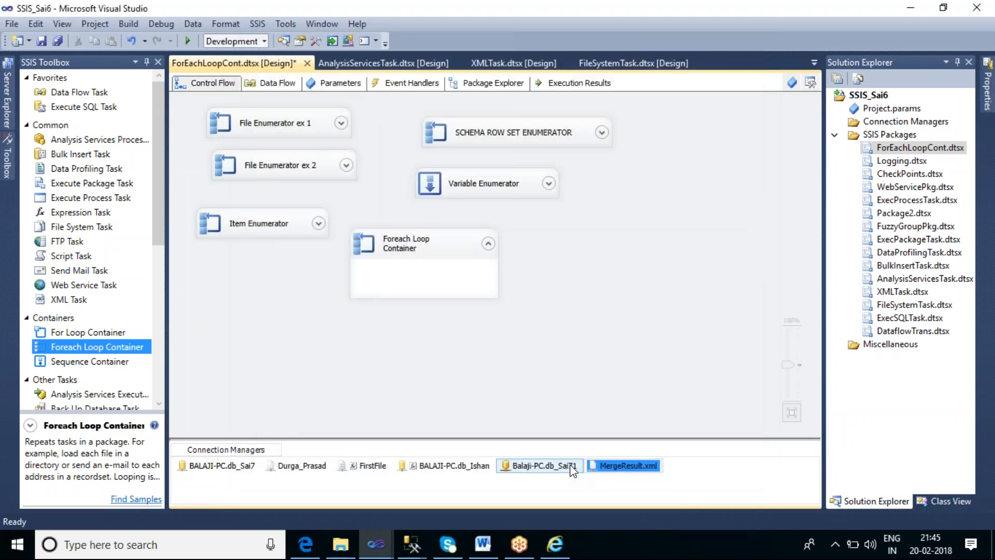
Reopen the Foreach Loop Container's settings and look through the existing variables available for mapping to the collection value
double_click(459, 251)
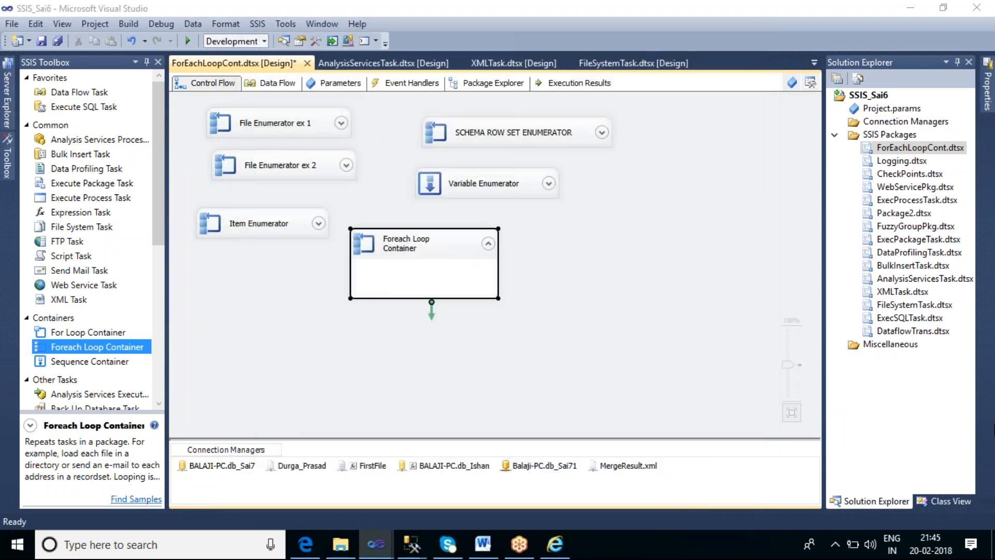
left_click(275, 145)
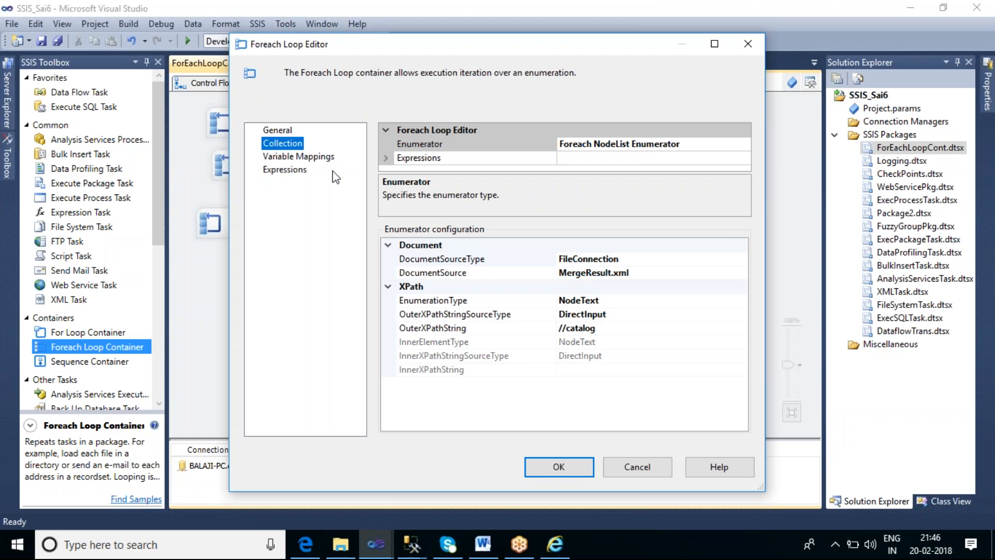
left_click(319, 158)
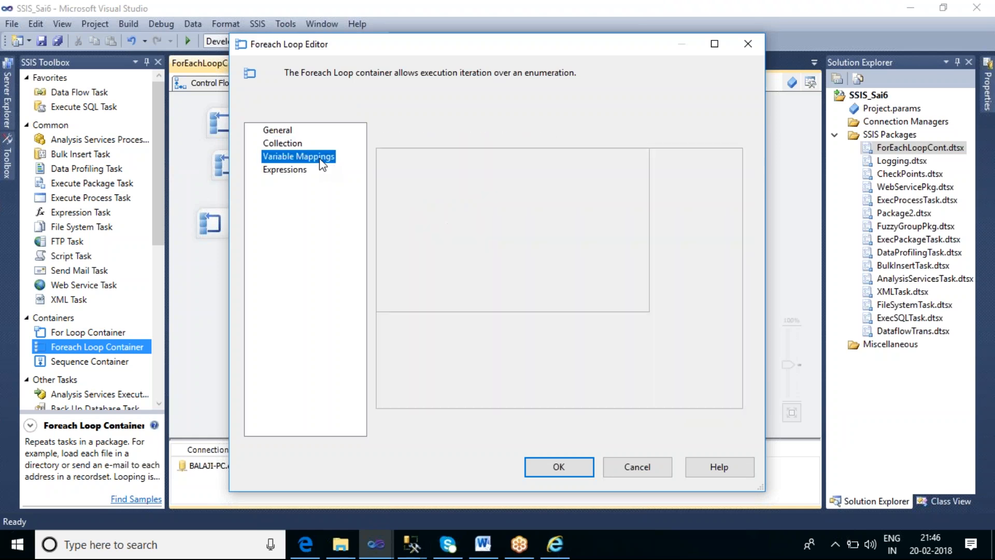
left_click(441, 180)
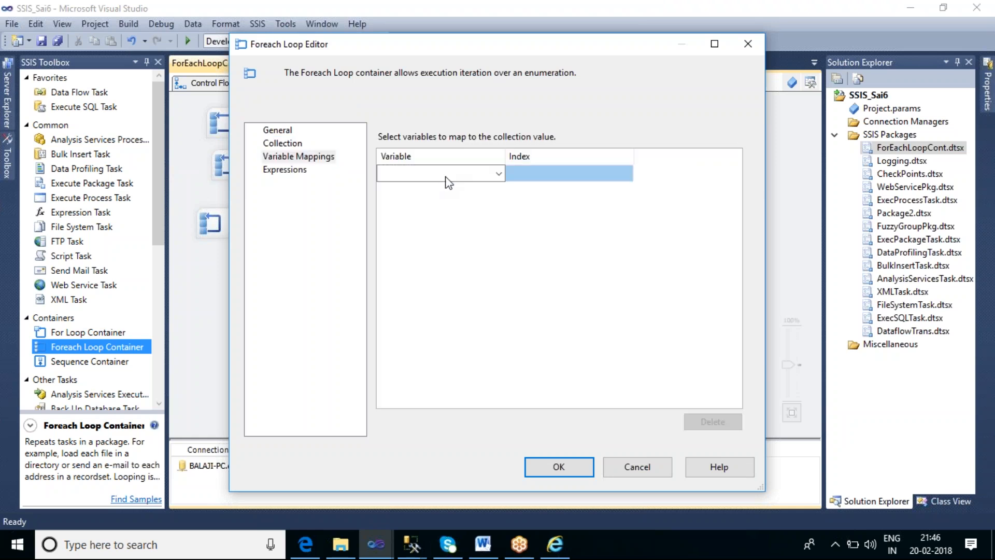
left_click(500, 175)
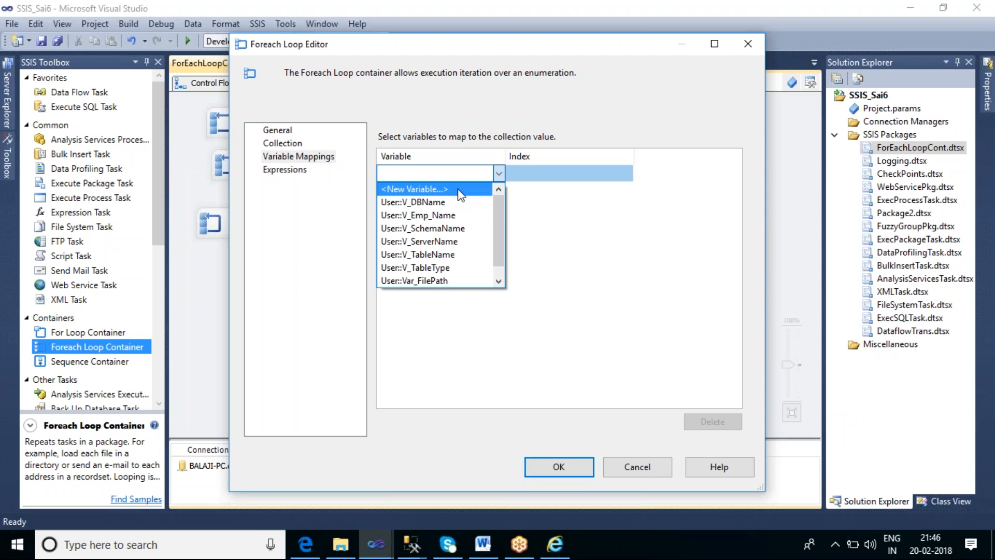
scroll(497, 228, "down", 1)
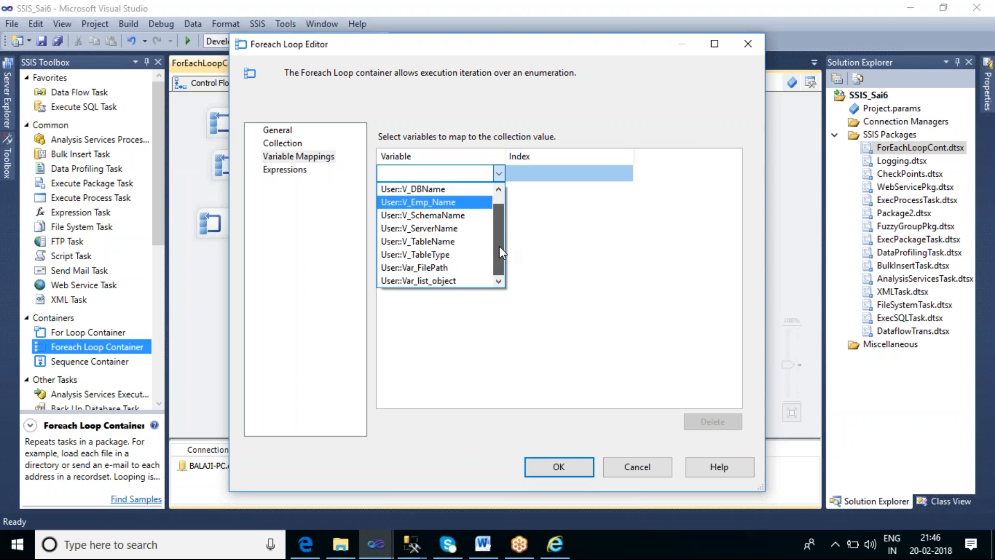
scroll(496, 213, "up", 1)
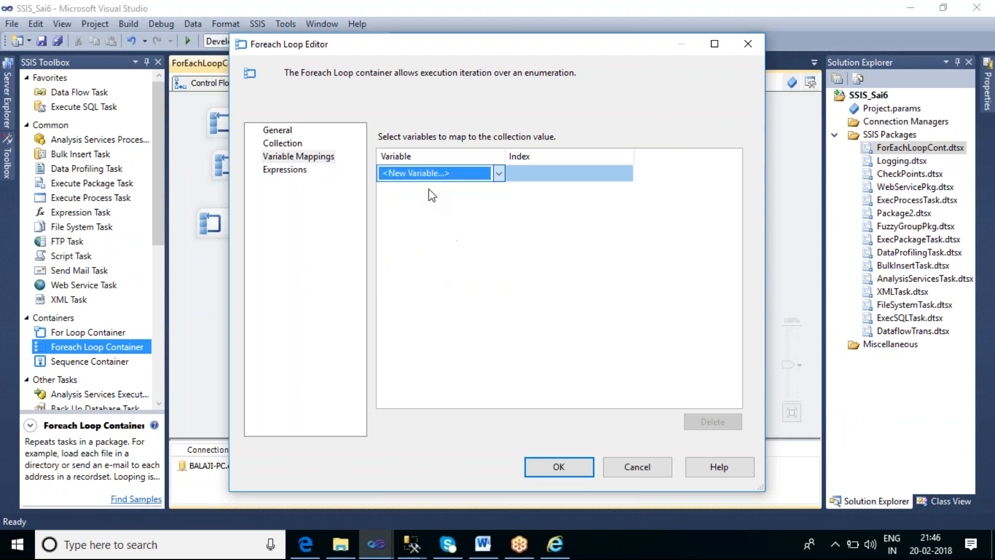
Create a String variable V_XMLData in the ForEachLoopCont scope, map it to the loop's collection value and apply the settings
left_click(428, 189)
left_click(508, 228)
left_click_drag(507, 228, 460, 230)
type("V")
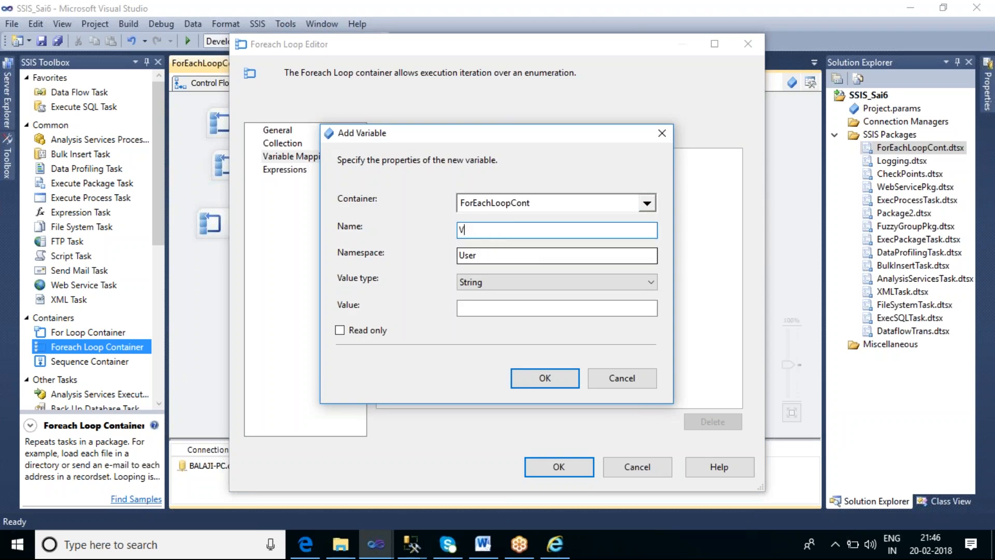
type("_XMLData")
left_click(549, 379)
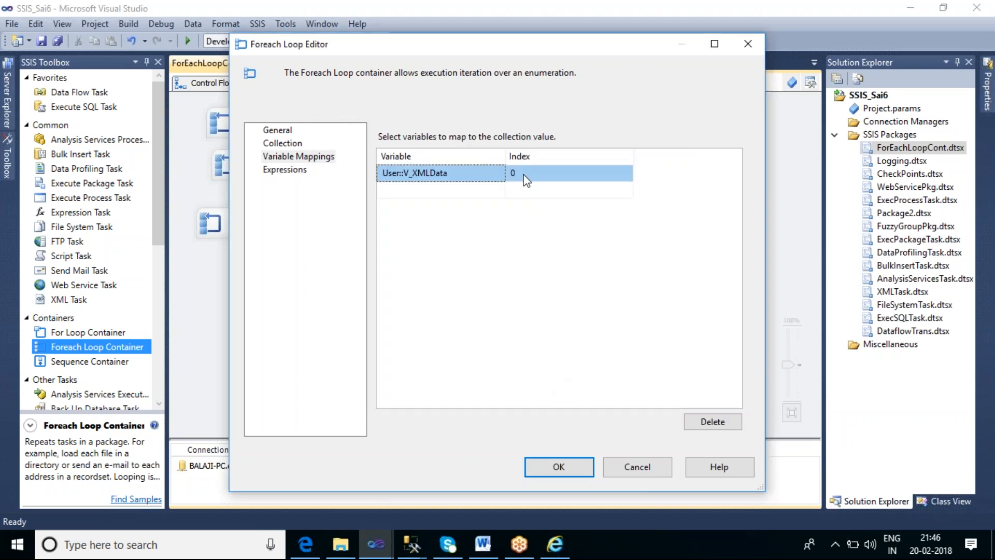
left_click(549, 464)
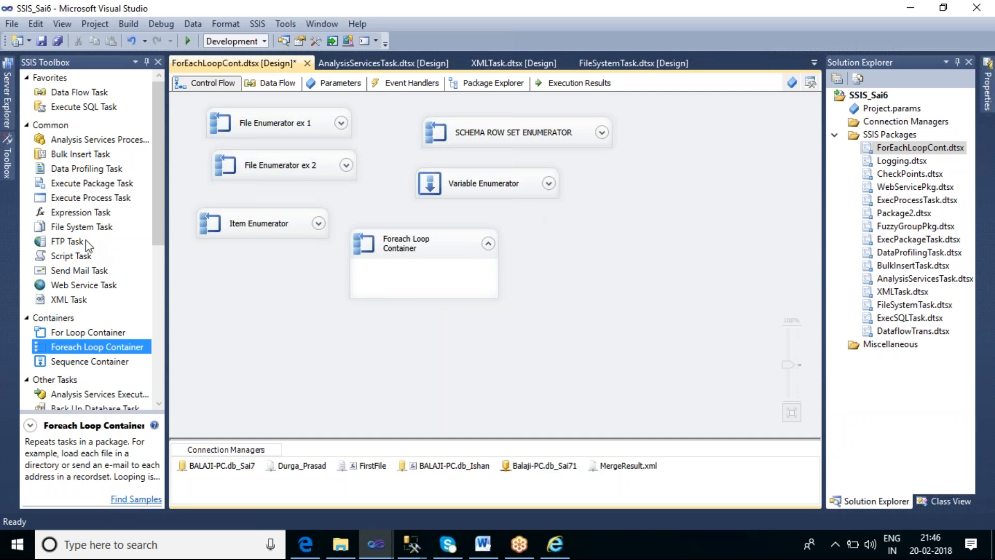
Add a Script Task inside the Foreach Loop Container and select User::V_XMLData as its read-only variable
left_click(82, 257)
left_click_drag(384, 276, 385, 278)
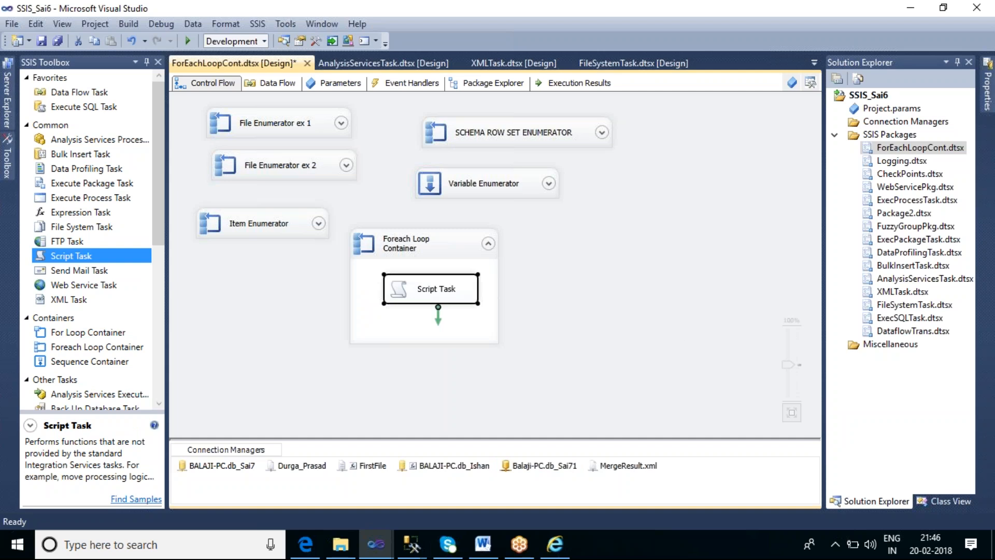
double_click(456, 304)
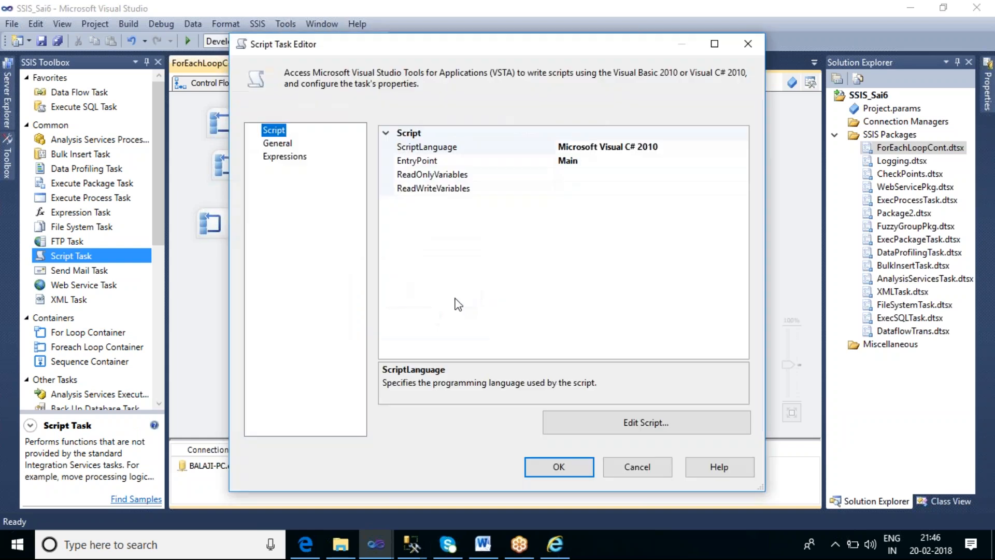
left_click(582, 177)
left_click(743, 176)
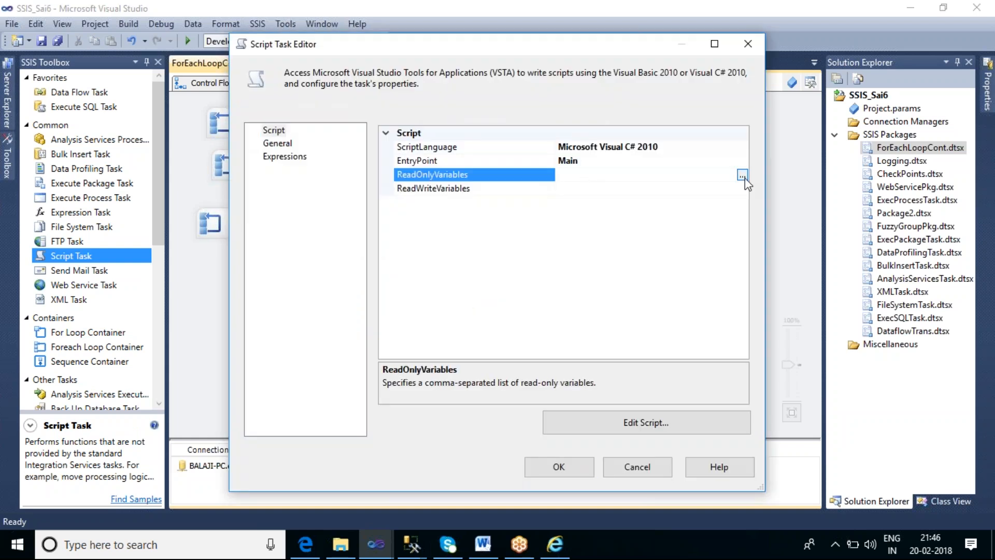
left_click_drag(441, 195, 446, 287)
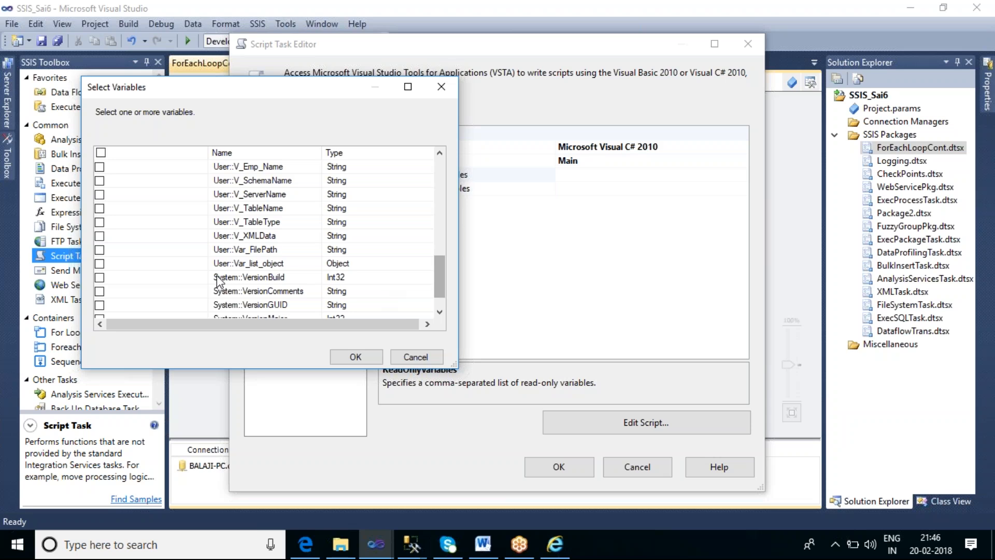
left_click(99, 236)
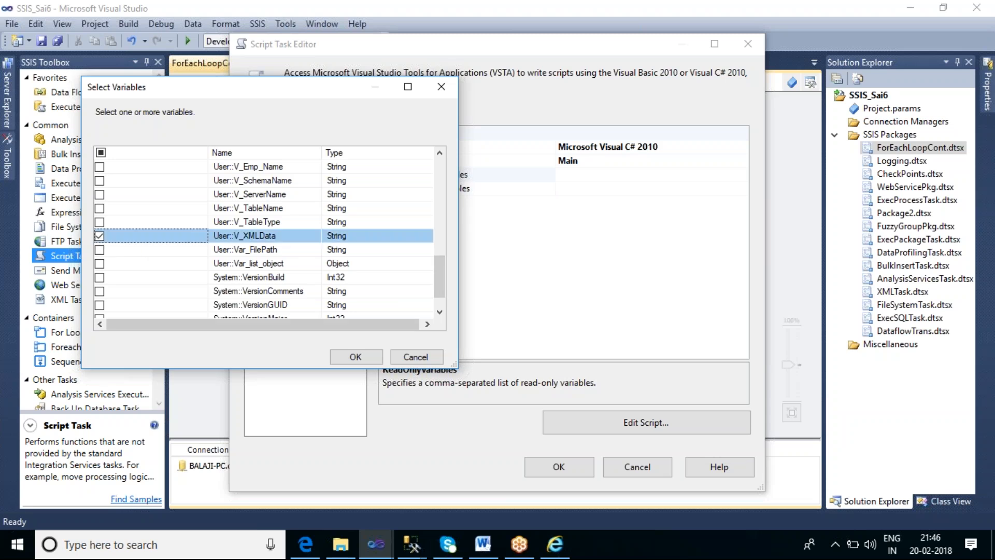
left_click(355, 357)
Open the Script Task's code and add an empty MessageBox.Show(); call below the Dts.TaskResult line in Main()
left_click(611, 428)
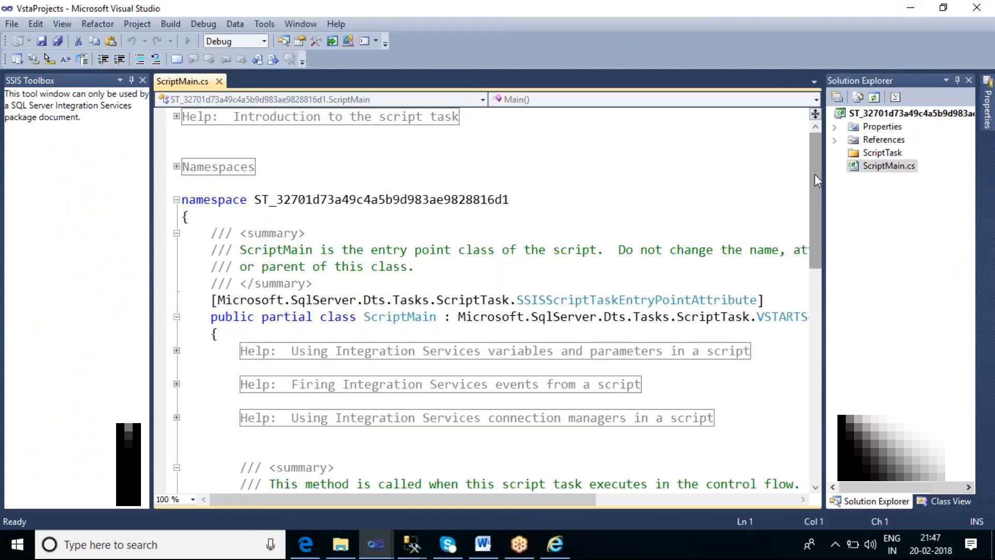
scroll(482, 301, "down", 7)
left_click(610, 267)
key("Return")
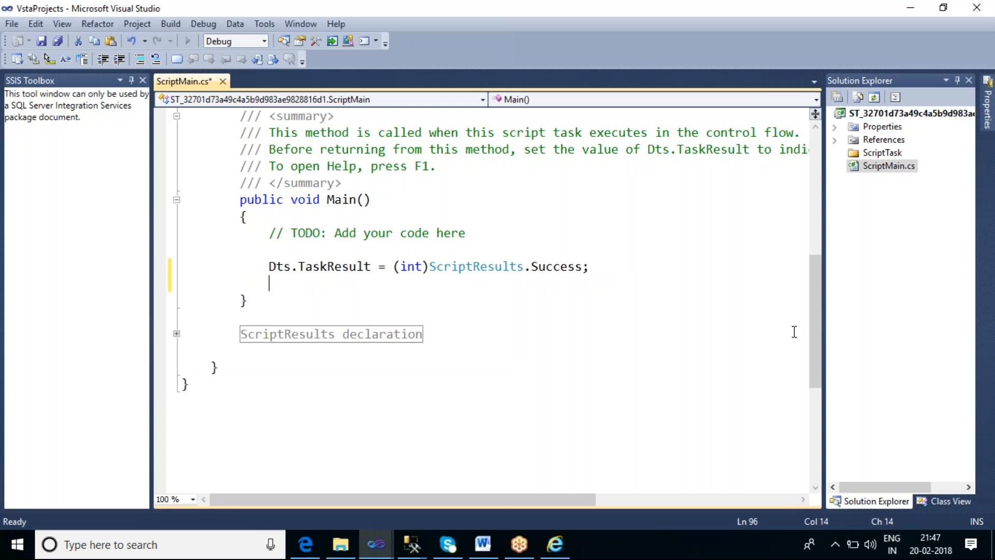
type("mess")
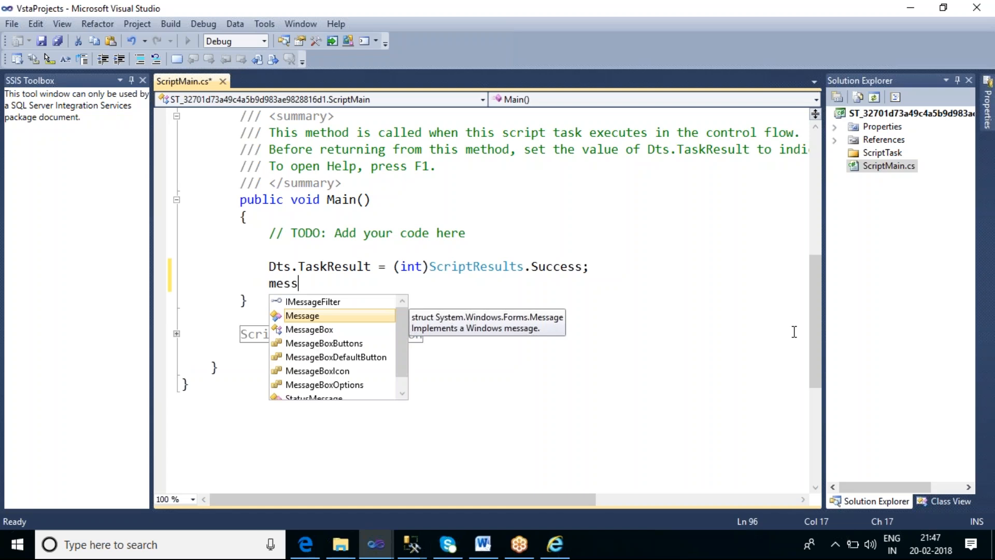
key("Down")
key("Tab")
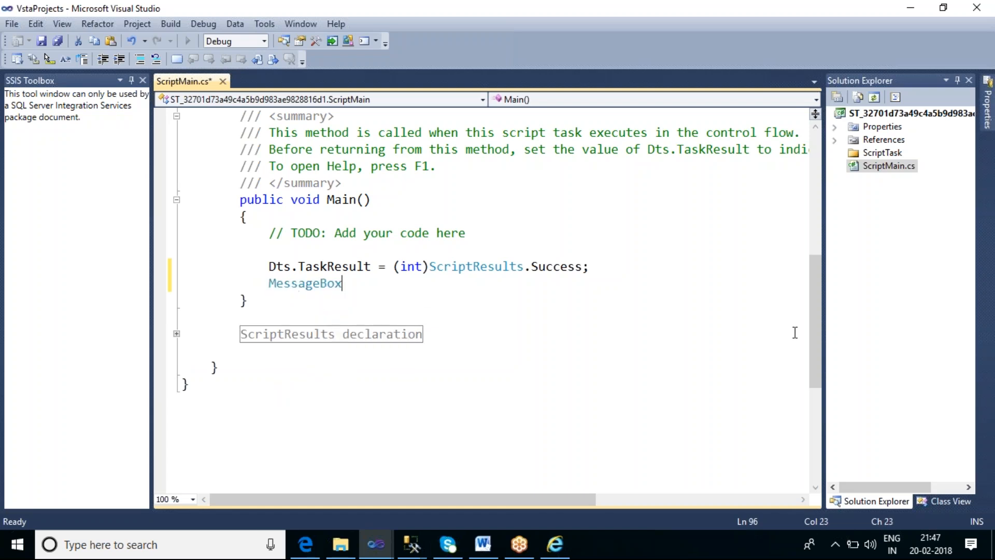
type(".sho")
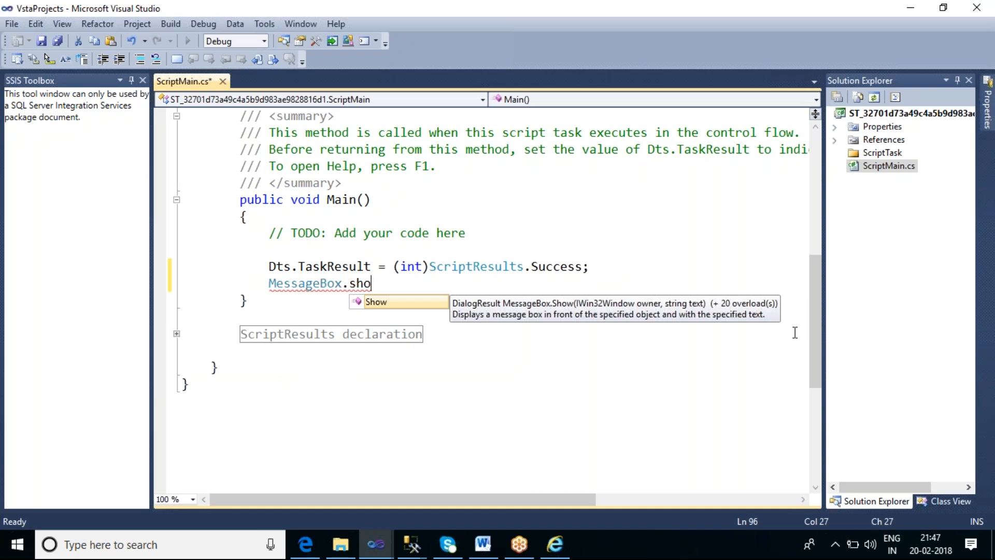
key("Tab")
type("()")
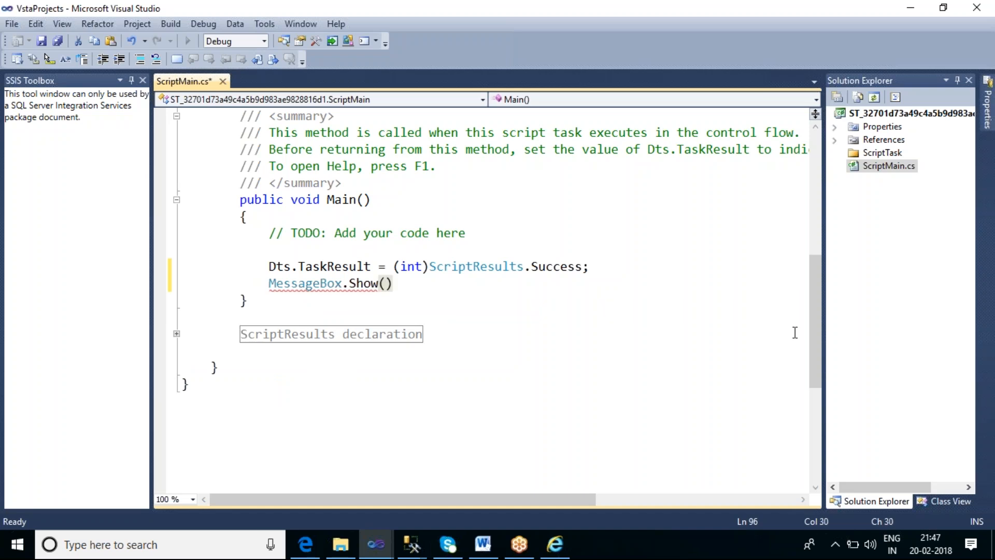
type(";")
Enter Dts.Variables[0] as the argument of the MessageBox.Show call
key("Left")
key("Left")
type("dt")
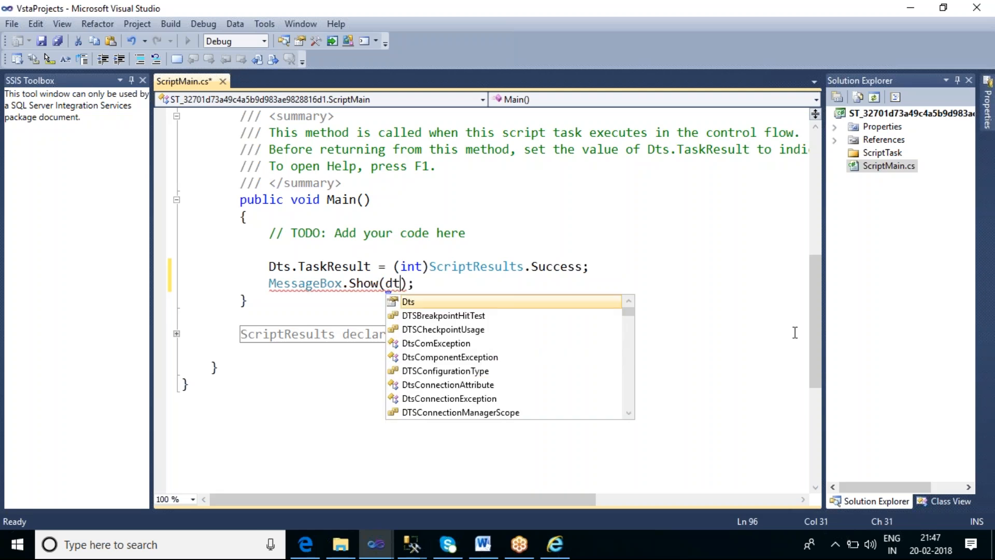
type(".v")
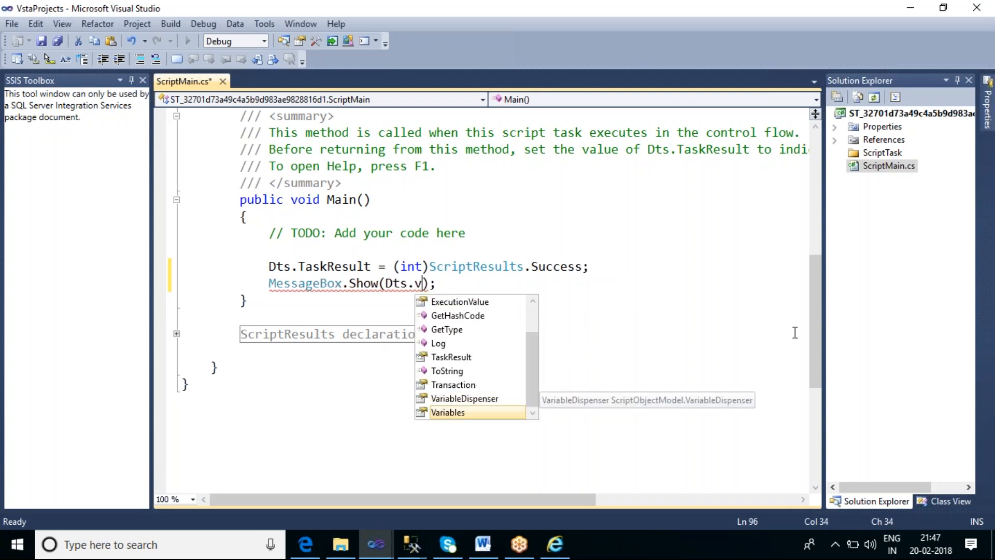
key("Tab")
type("[0")
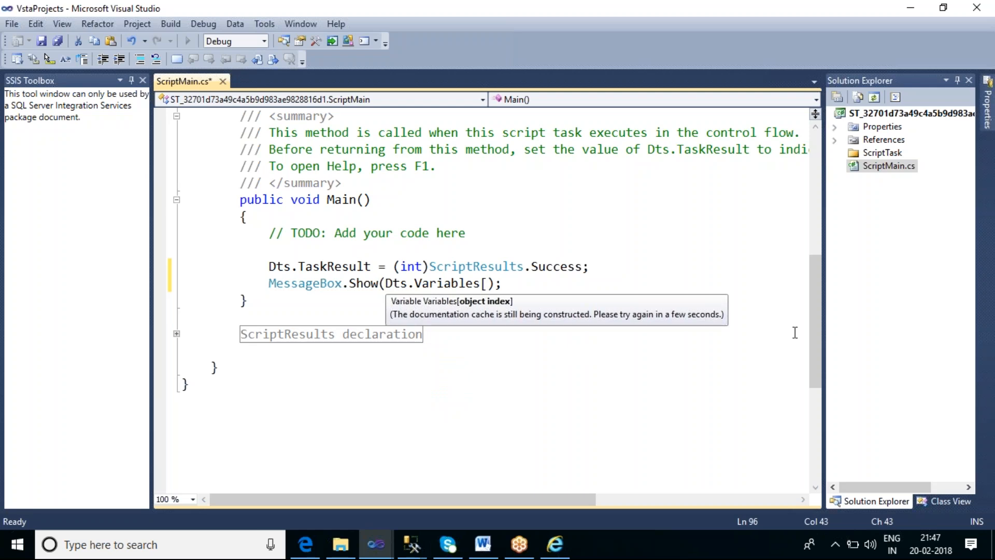
type("]")
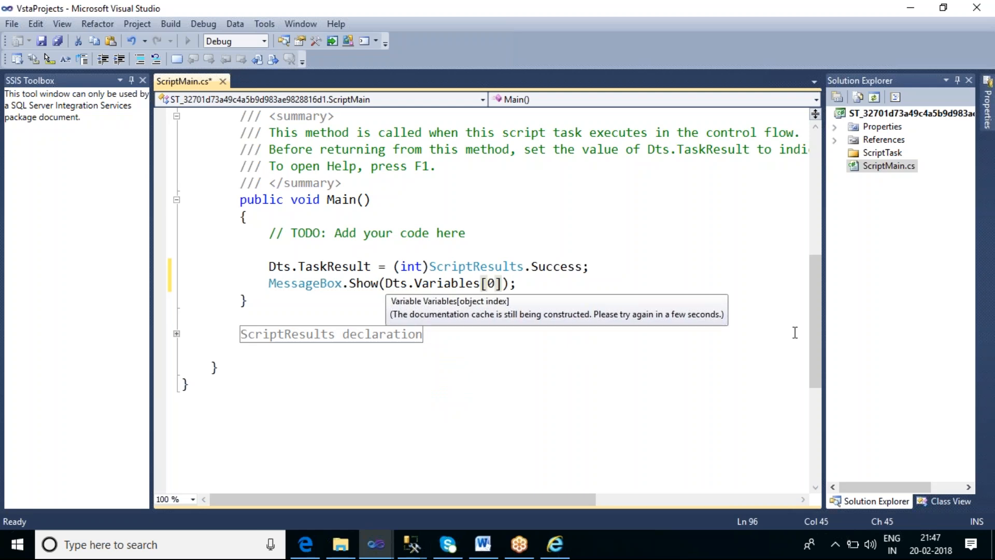
type("/v")
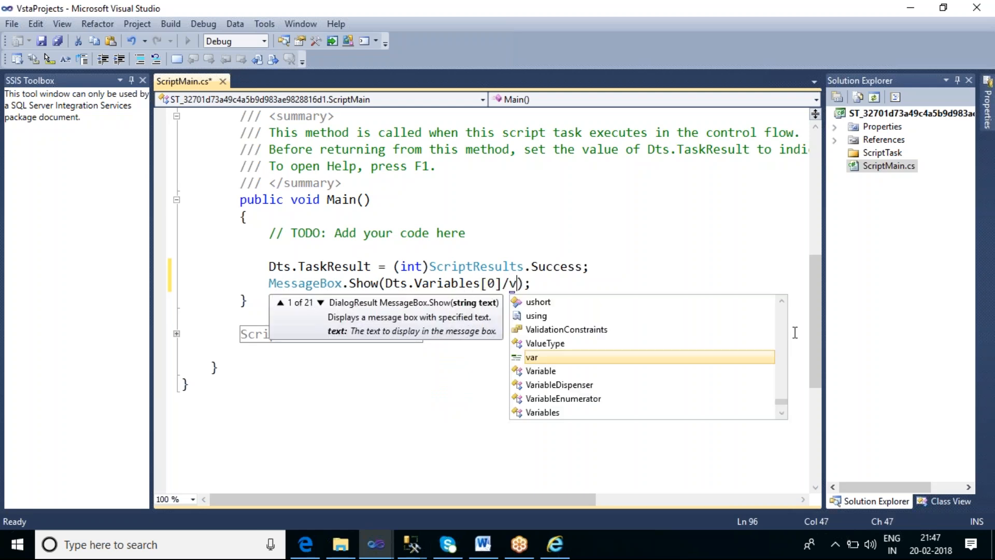
Extend the message box argument with .Value.ToString() so the statement displays the variable's value as text
key("BackSpace")
key("BackSpace")
type("/")
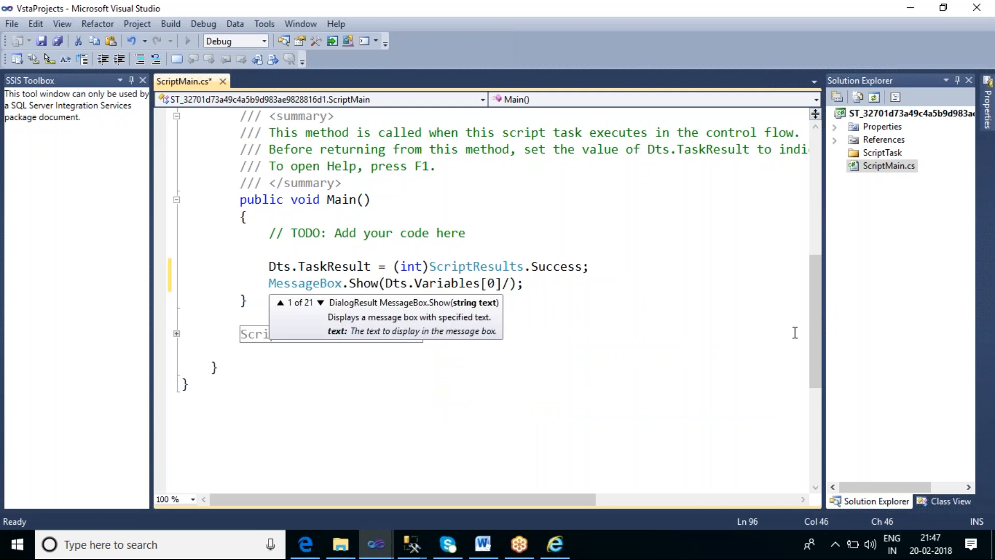
key("BackSpace")
type(".v")
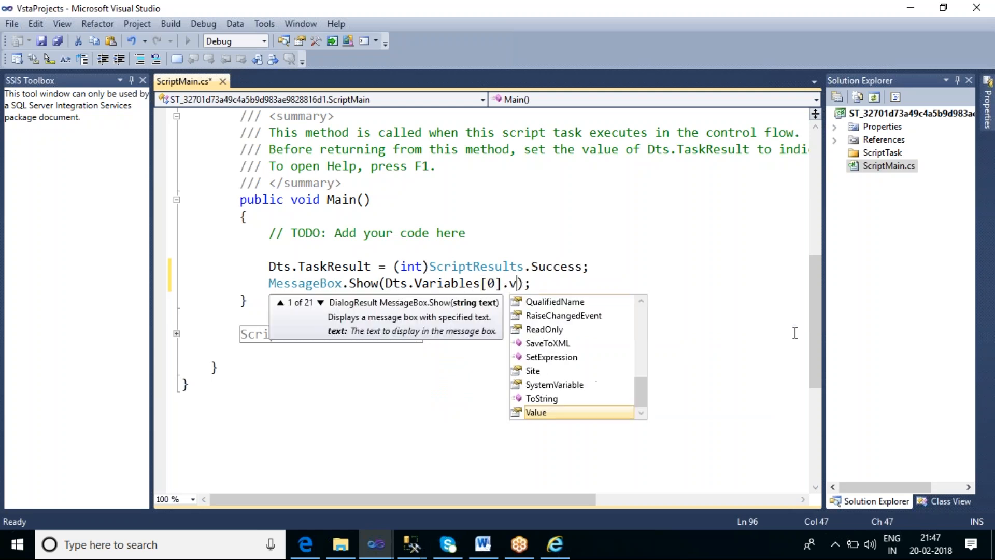
key("Tab")
type(".t")
key("Escape")
key("Tab")
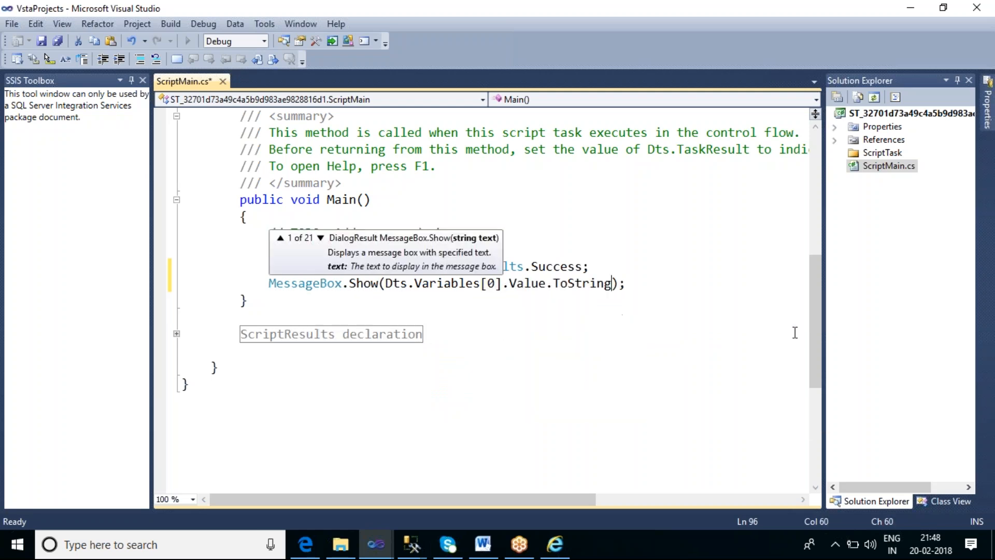
type("()")
left_click(667, 285)
Save ScriptMain.cs and build the script project
key("ctrl+s")
left_click(171, 24)
left_click(233, 36)
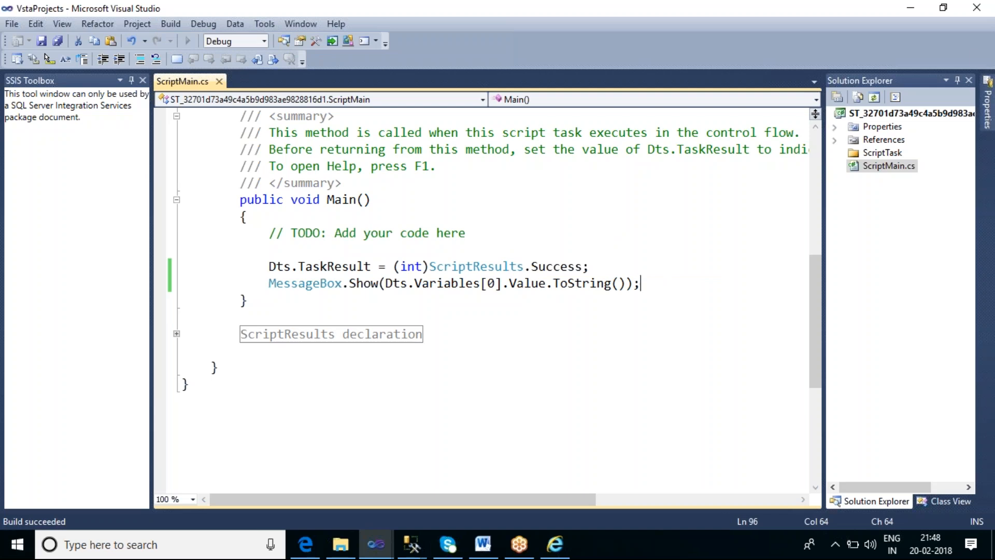
Close the script code window and apply the Script Task's settings
left_click(977, 7)
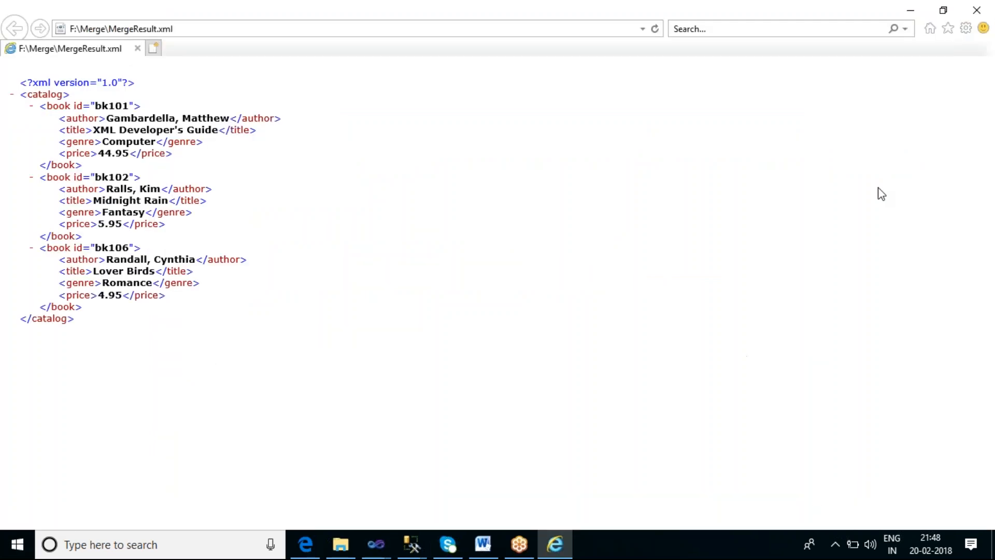
left_click(911, 12)
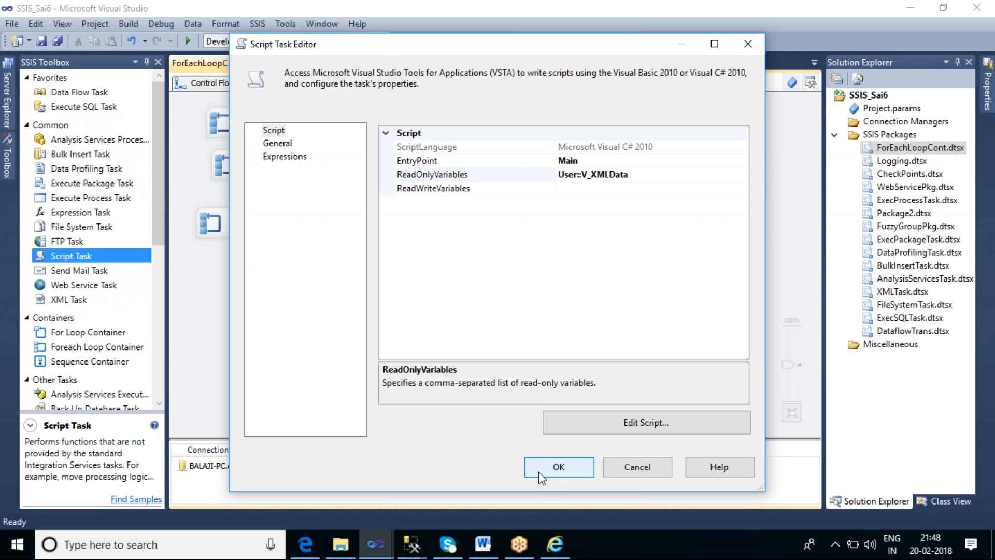
left_click(576, 467)
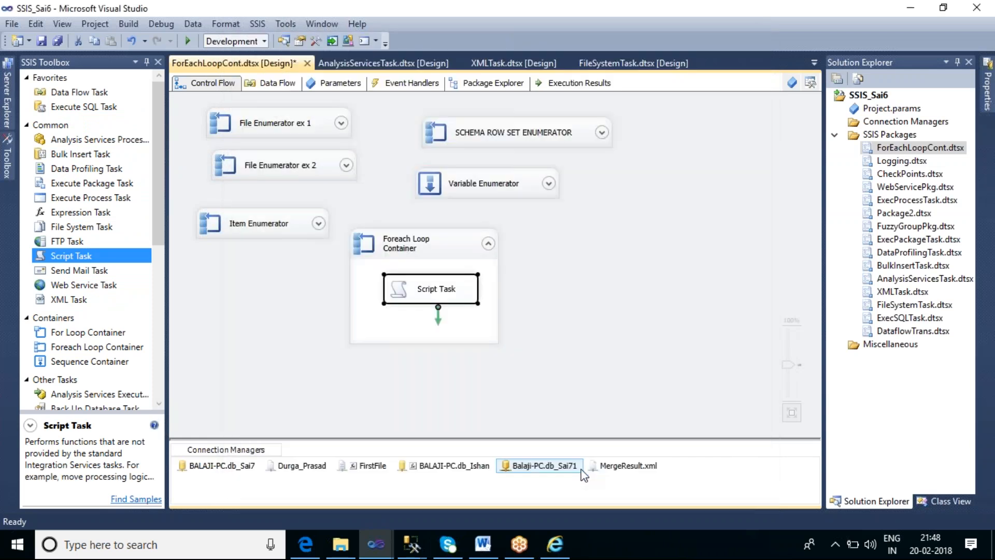
Execute only the Foreach Loop Container to test the NodeList enumeration with its message box
left_click(456, 249)
right_click(454, 243)
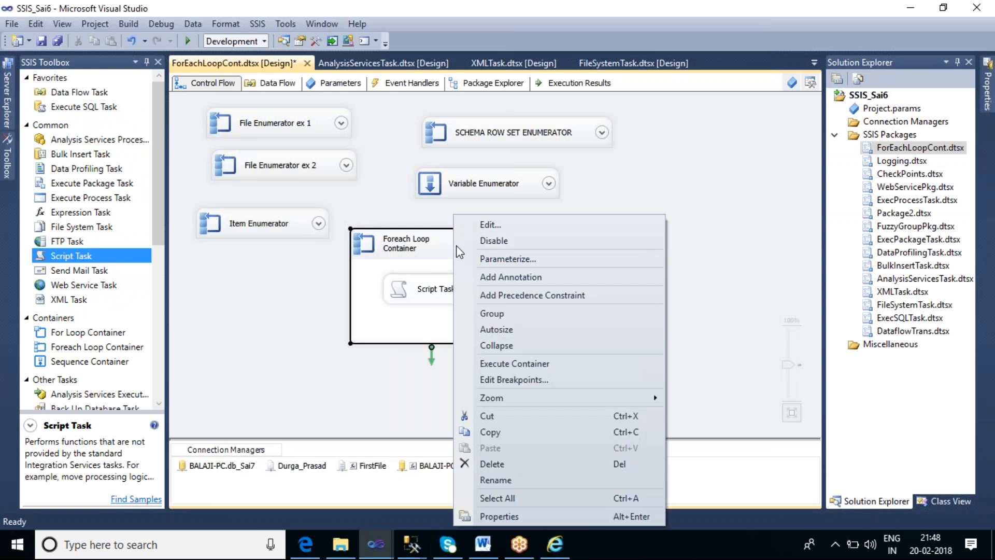
left_click(538, 369)
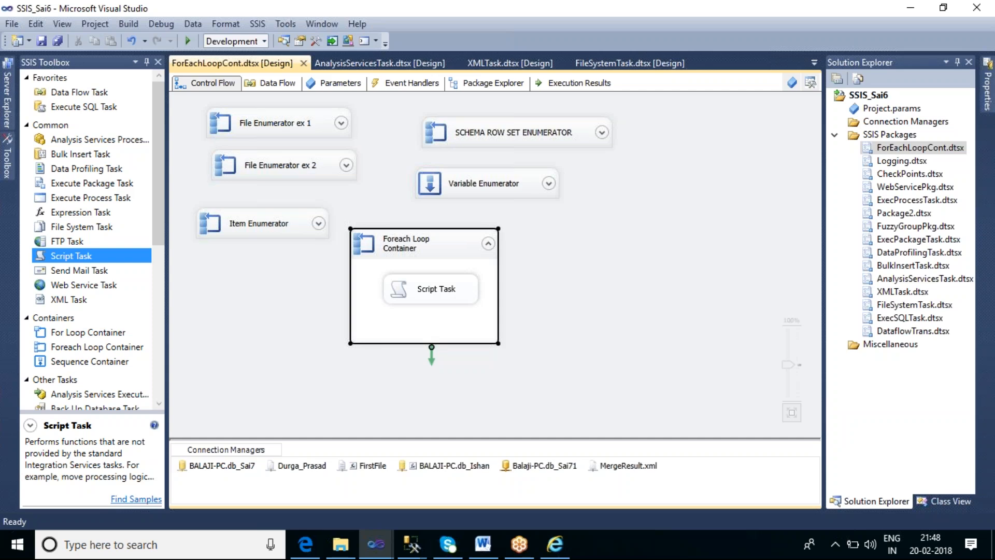
key("F5")
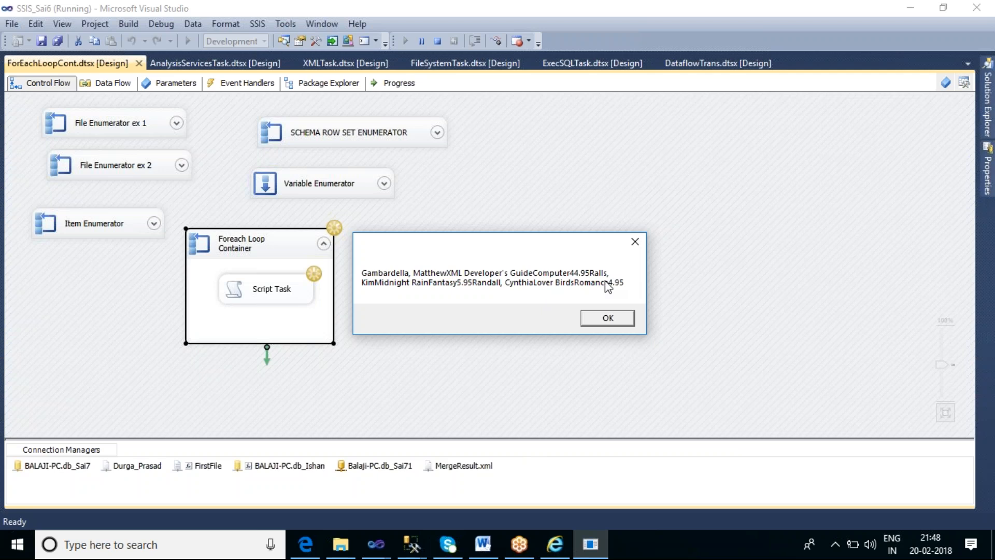
Compare the message box text with the nodes of MergeResult.xml in Internet Explorer and dismiss the message
left_click(563, 554)
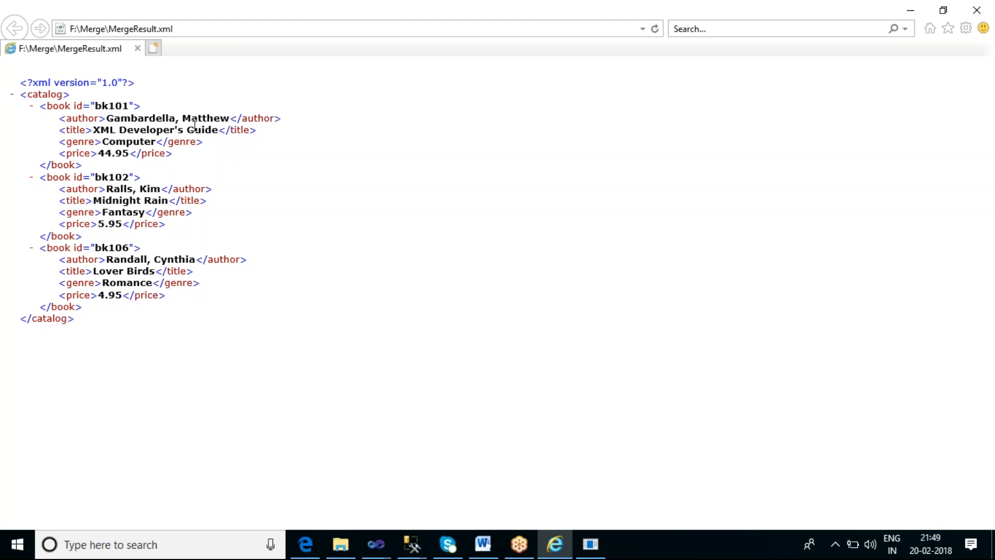
key("alt+Tab")
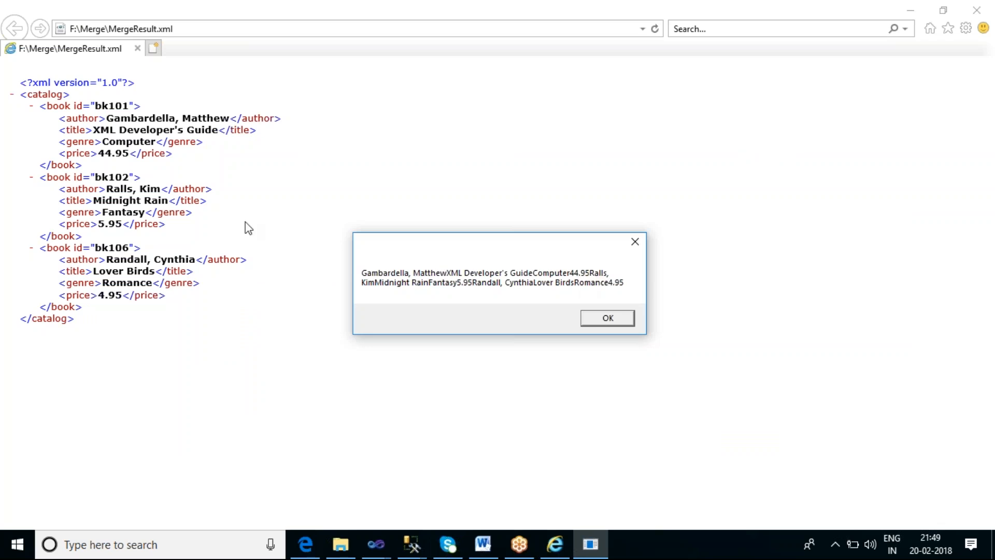
left_click(612, 321)
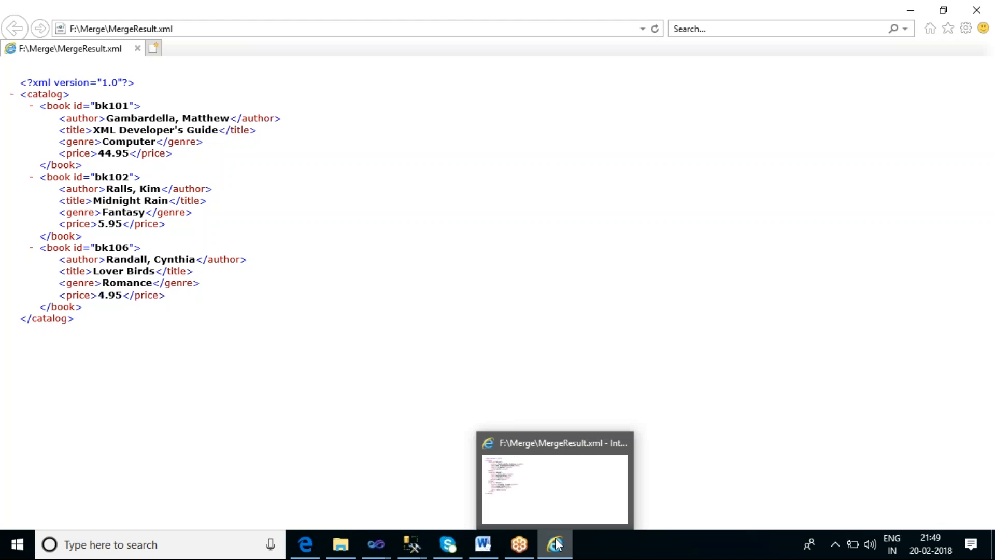
Switch back to the running SSIS_Sai6 project in Visual Studio and stop debugging
mouse_move(414, 550)
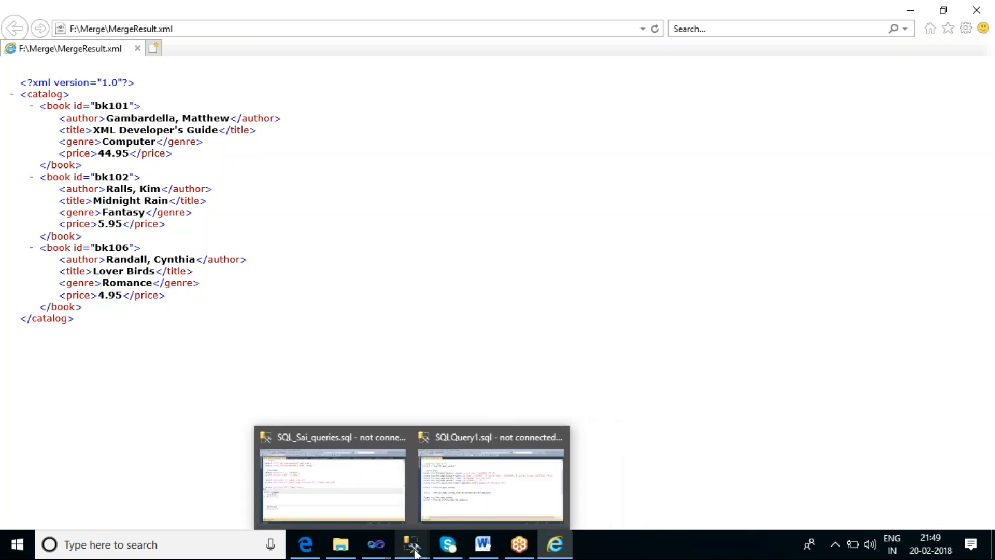
mouse_move(377, 544)
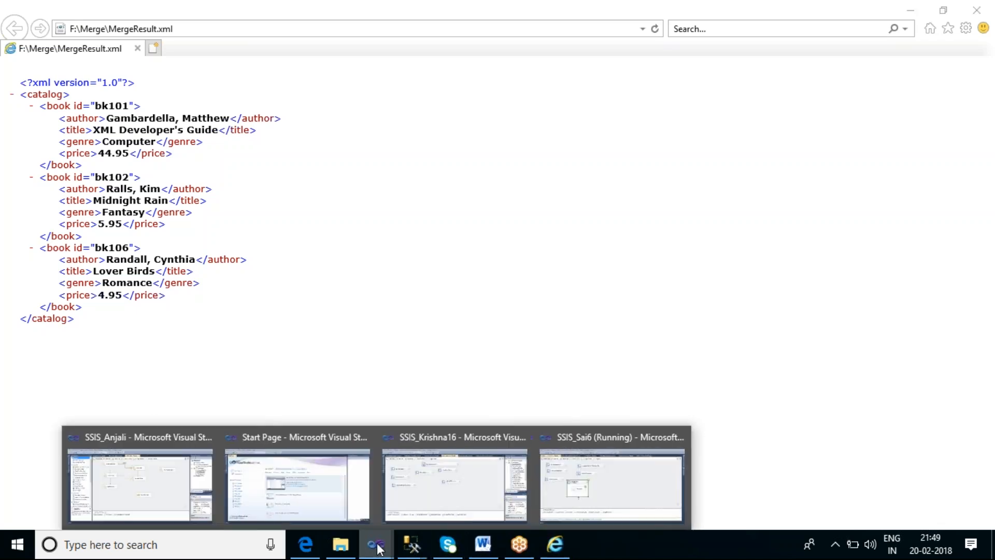
left_click(579, 489)
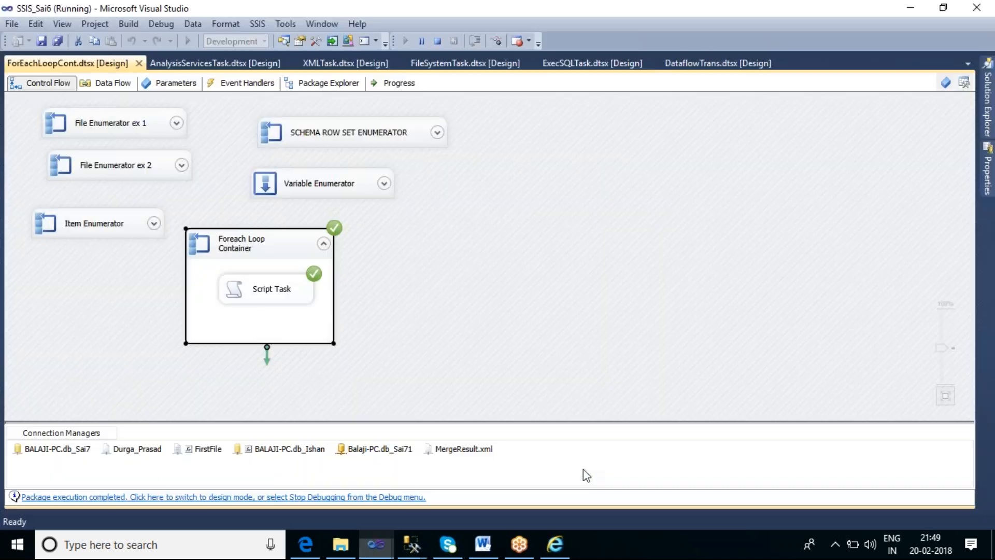
left_click(438, 41)
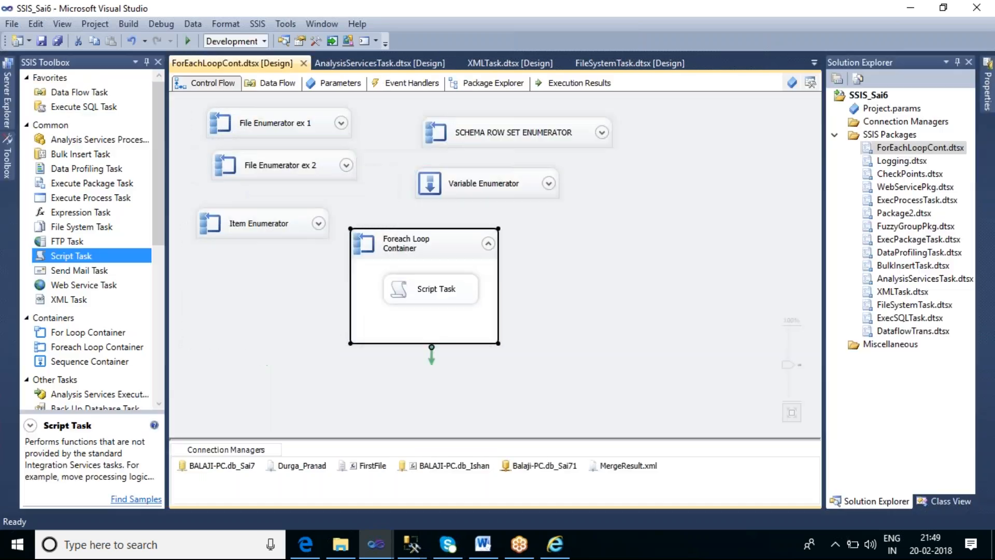
Change the Foreach Loop Container's OuterXPathString to //catalog/book[1], apply the settings and execute the container
double_click(451, 253)
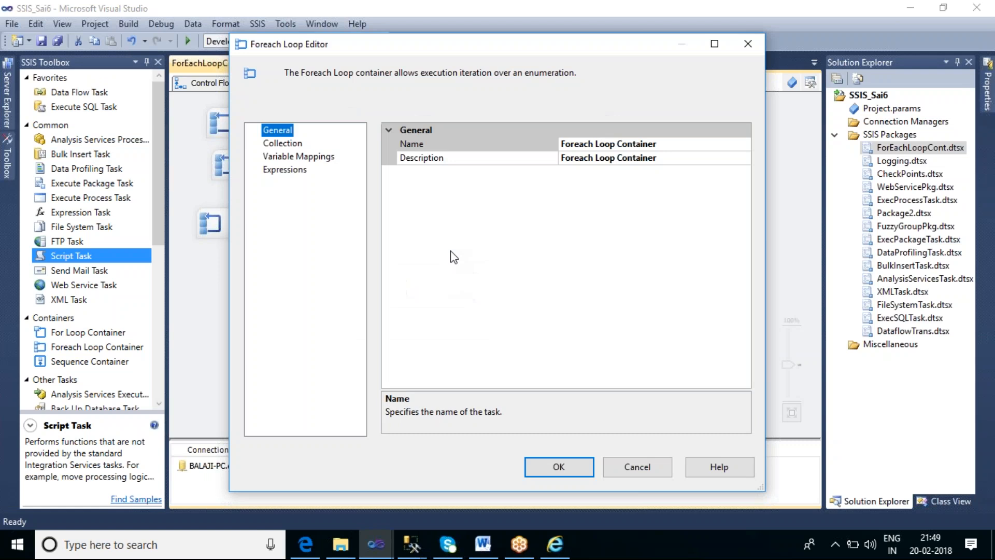
left_click(283, 143)
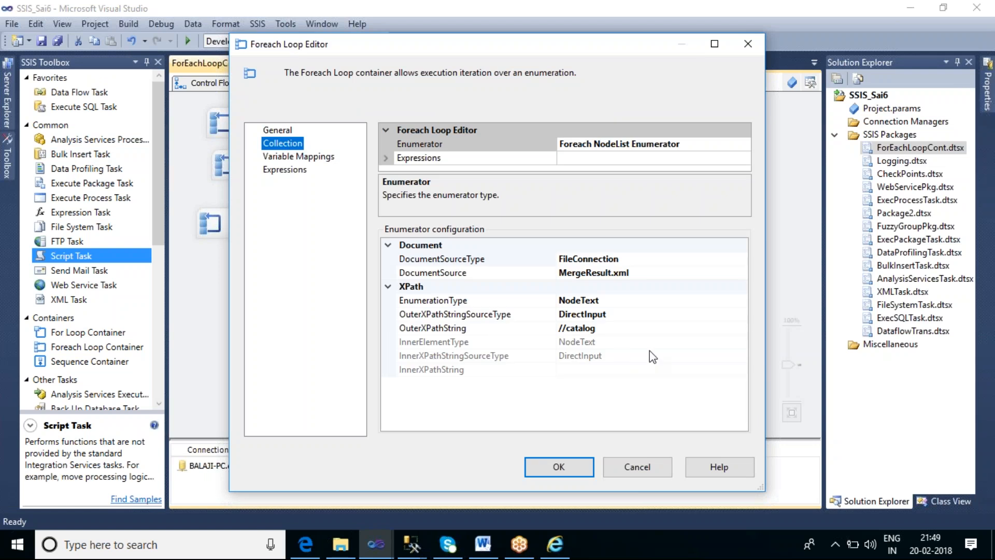
left_click(632, 333)
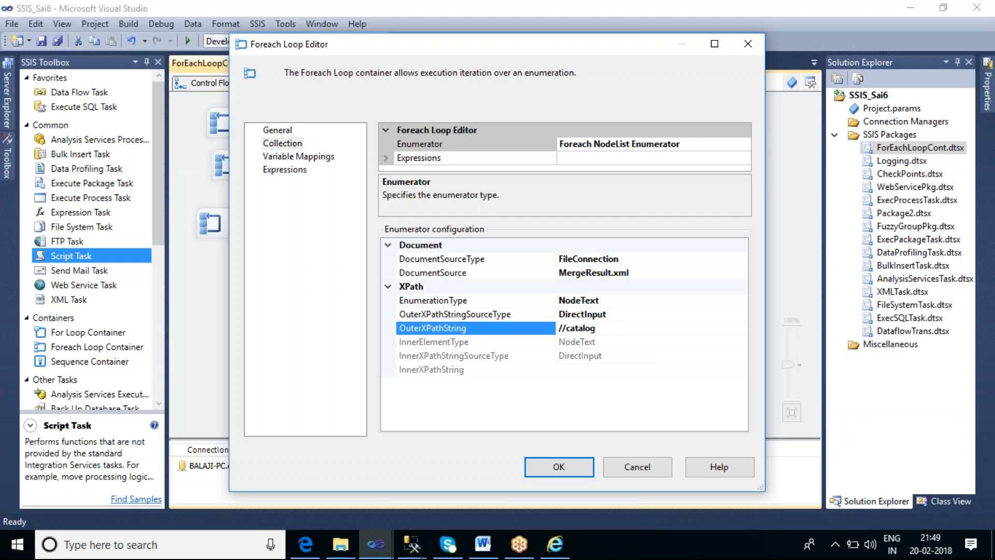
type("/book[1]")
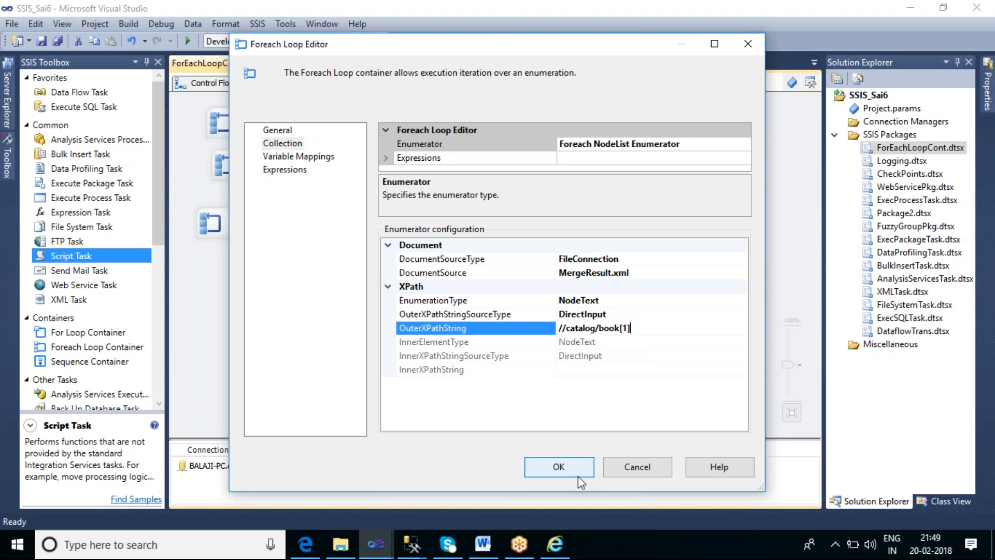
left_click(558, 467)
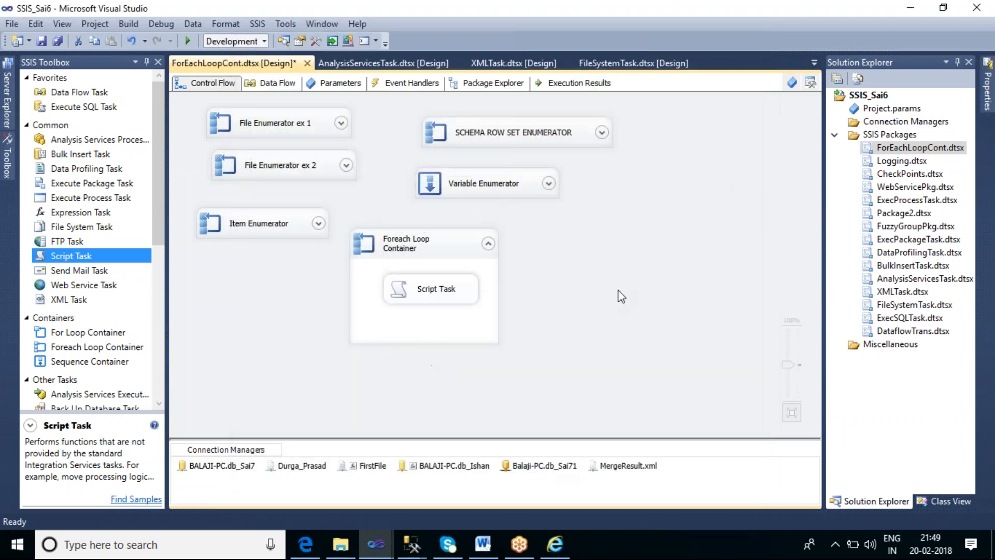
right_click(451, 214)
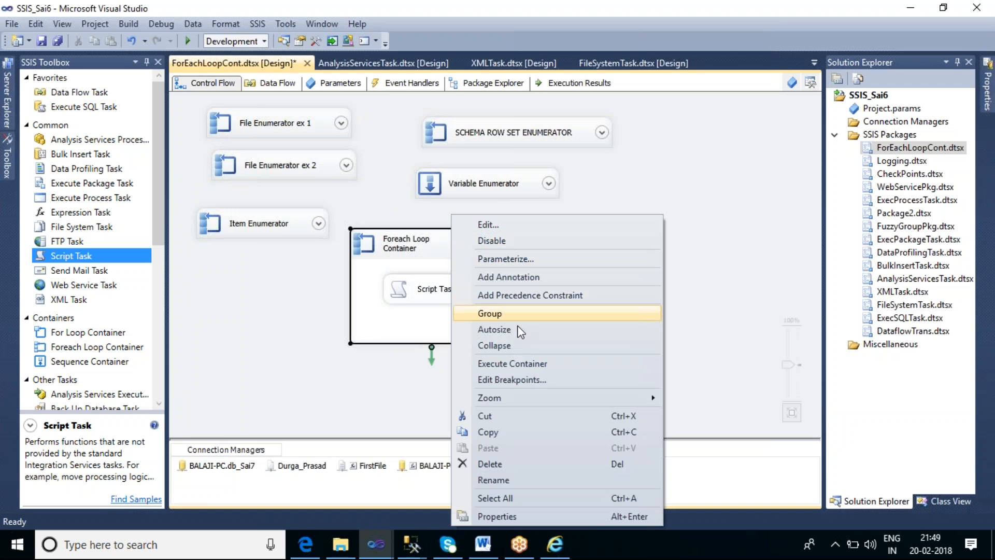
left_click(531, 364)
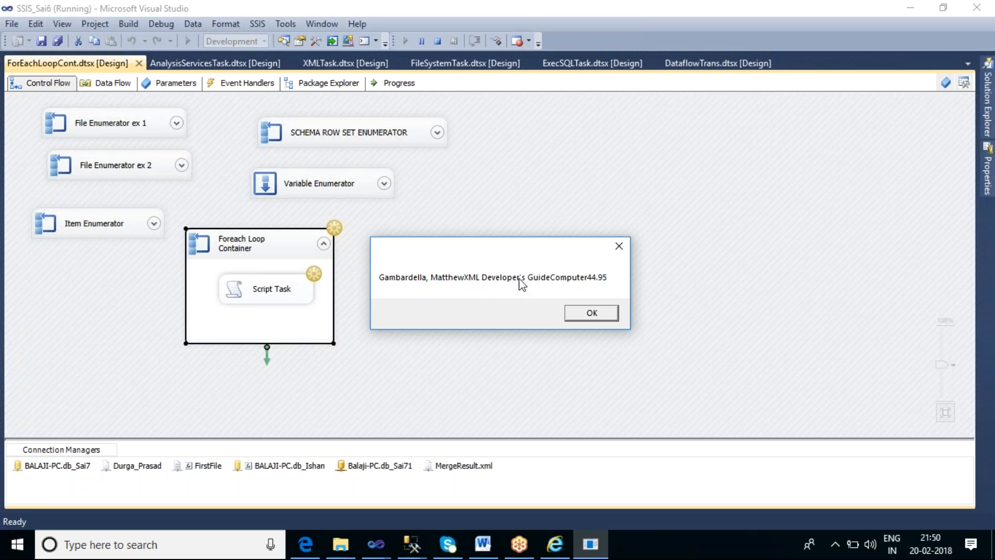
Compare the message box text with the first book node of MergeResult.xml, dismiss the message, and return to the SSIS_Sai6 project
left_click(555, 544)
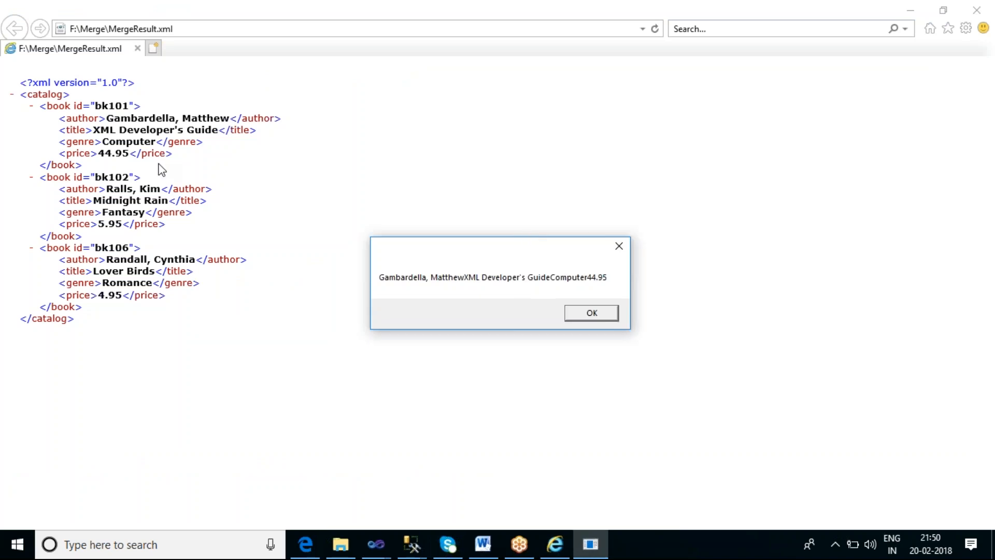
left_click(596, 313)
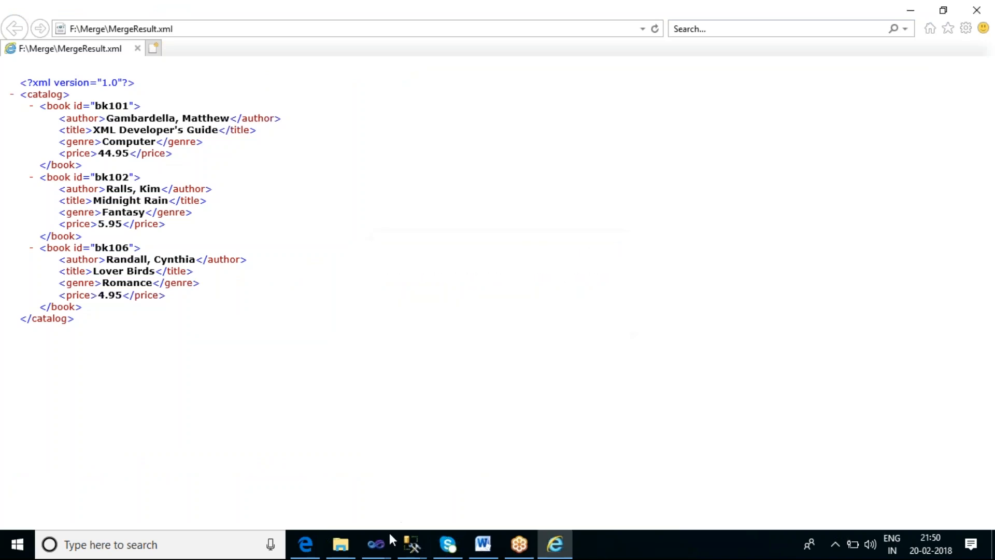
mouse_move(386, 544)
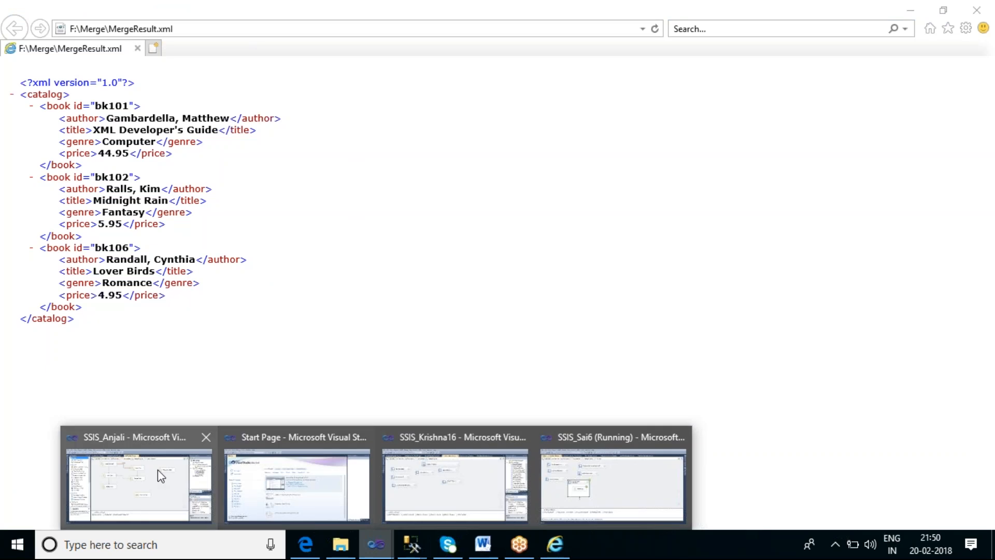
left_click(587, 485)
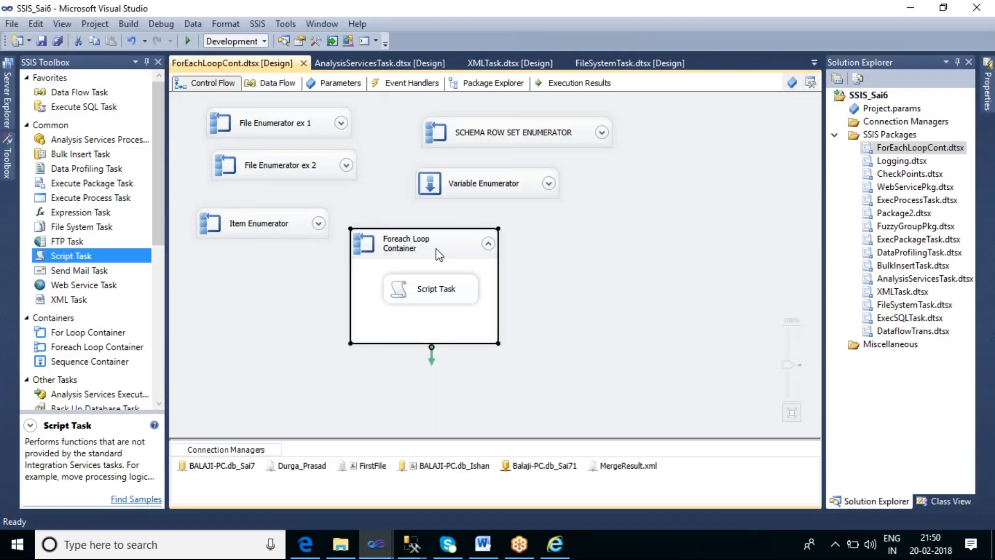
Open the Foreach Loop Container's collection settings and set EnumerationType to ElementCollection
double_click(437, 248)
left_click(284, 141)
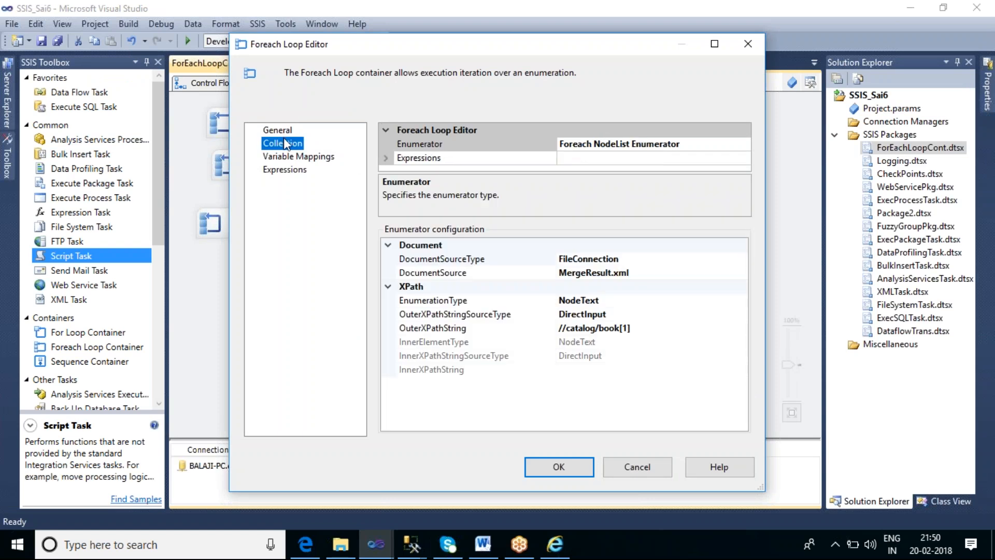
left_click(640, 302)
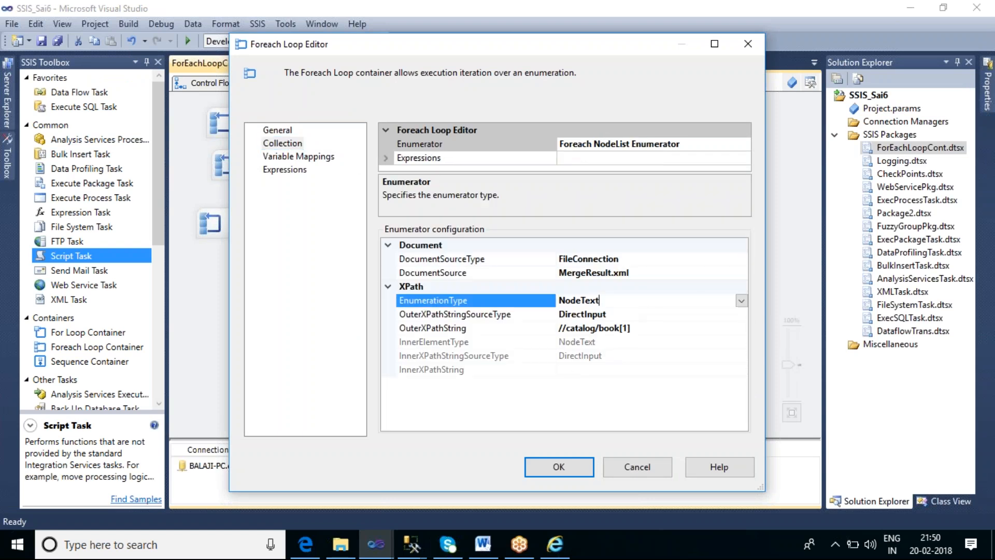
left_click(741, 300)
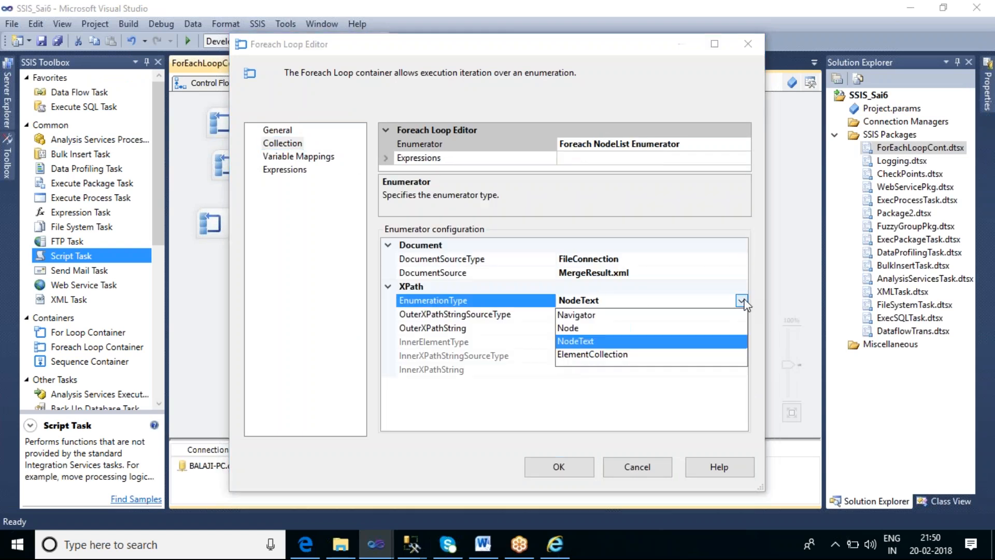
left_click(592, 355)
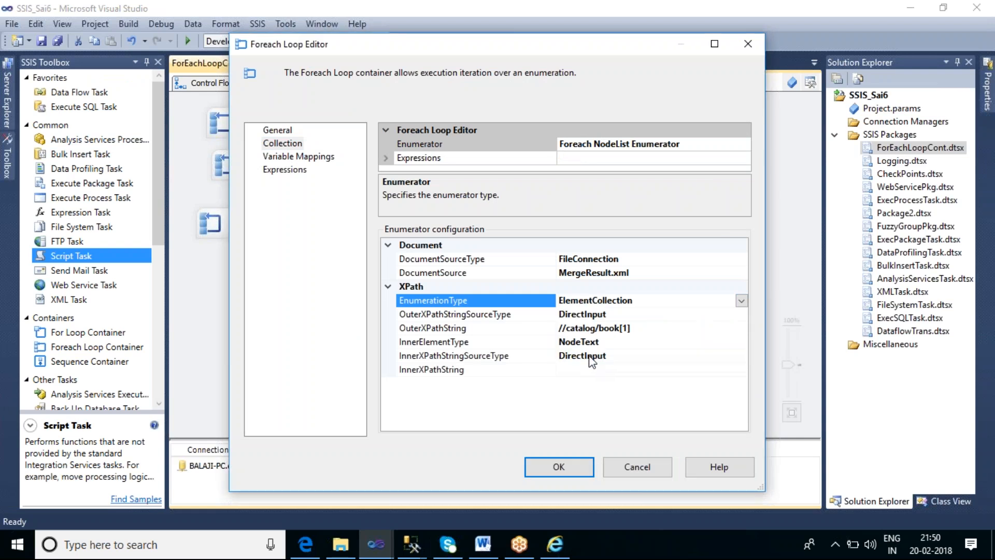
Try the NodeText and Node enumeration types for comparison, and return EnumerationType to ElementCollection
left_click(740, 301)
left_click(740, 301)
left_click(741, 302)
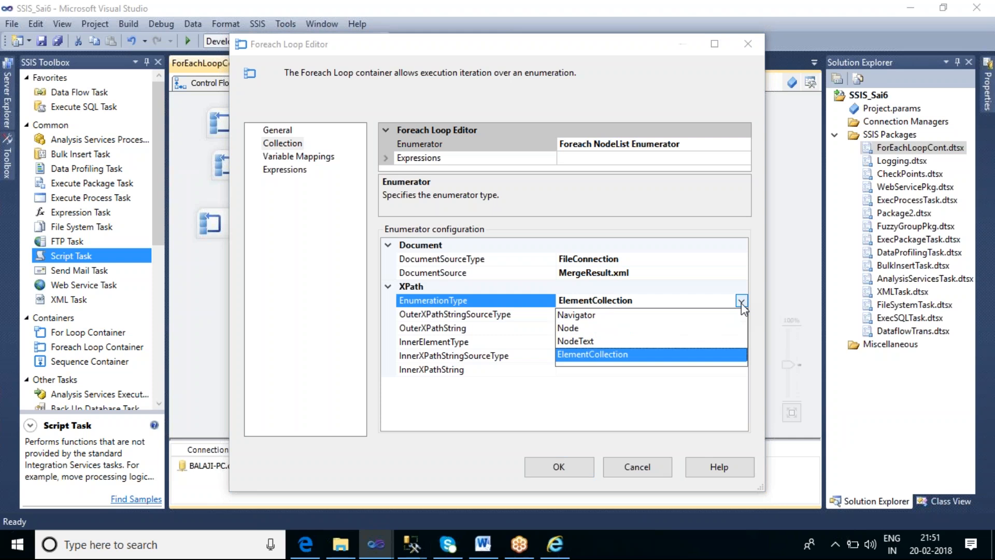
left_click(593, 341)
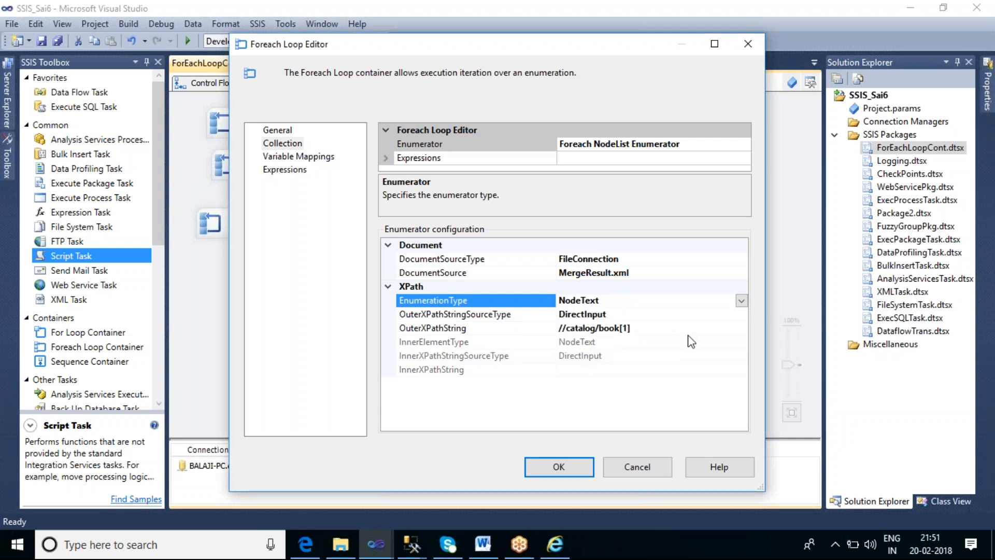
left_click(742, 301)
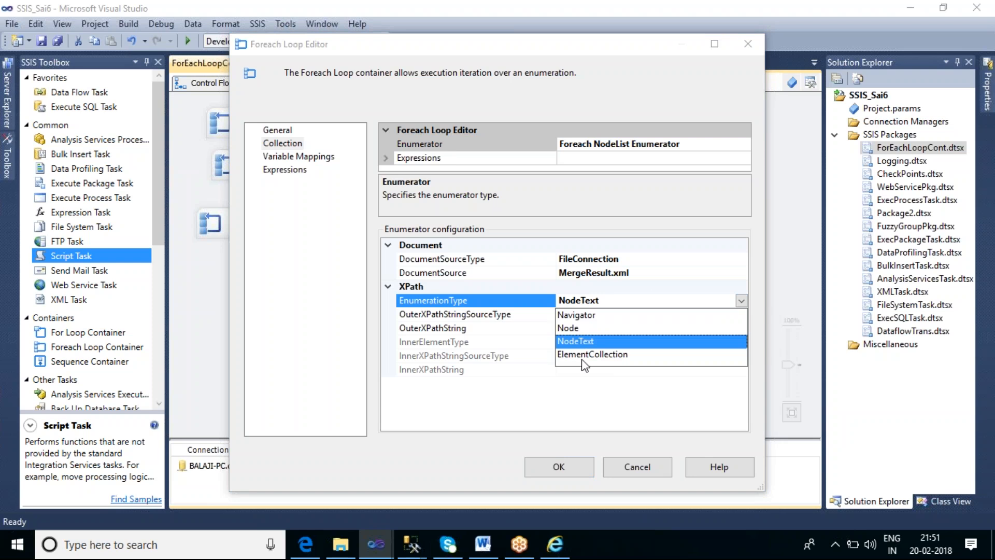
left_click(572, 329)
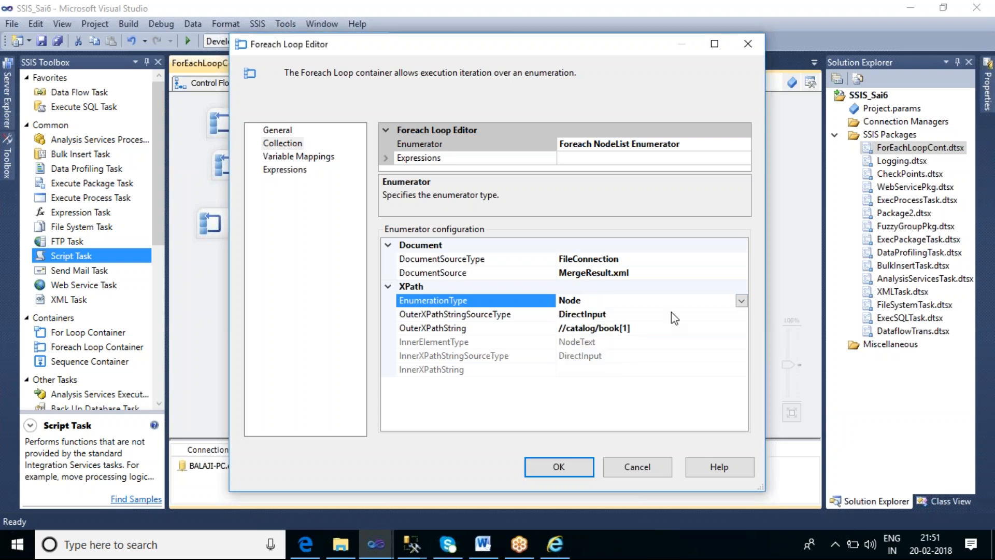
left_click(742, 301)
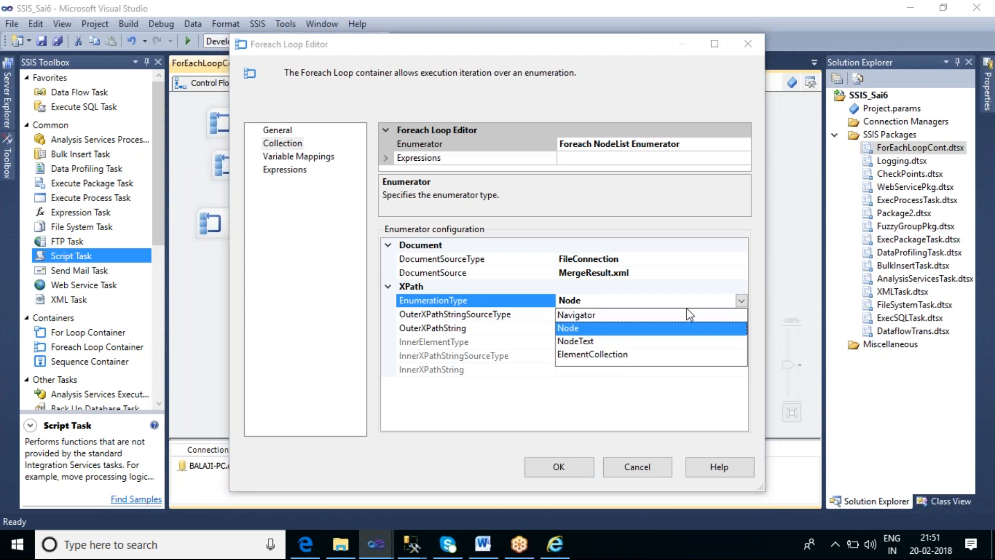
left_click(599, 353)
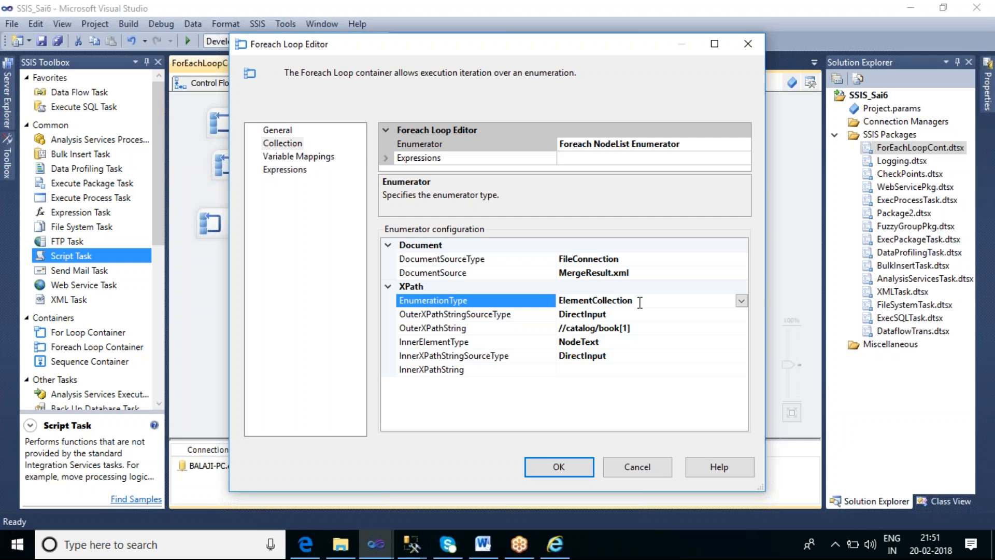
Set the InnerXPathString to * and check the first book's child elements in MergeResult.xml
left_click(654, 328)
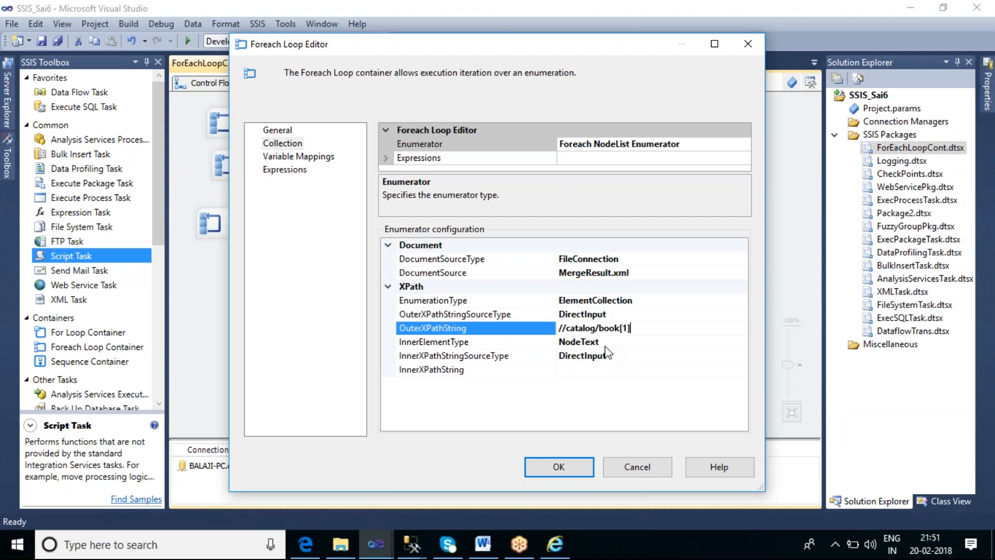
left_click(577, 370)
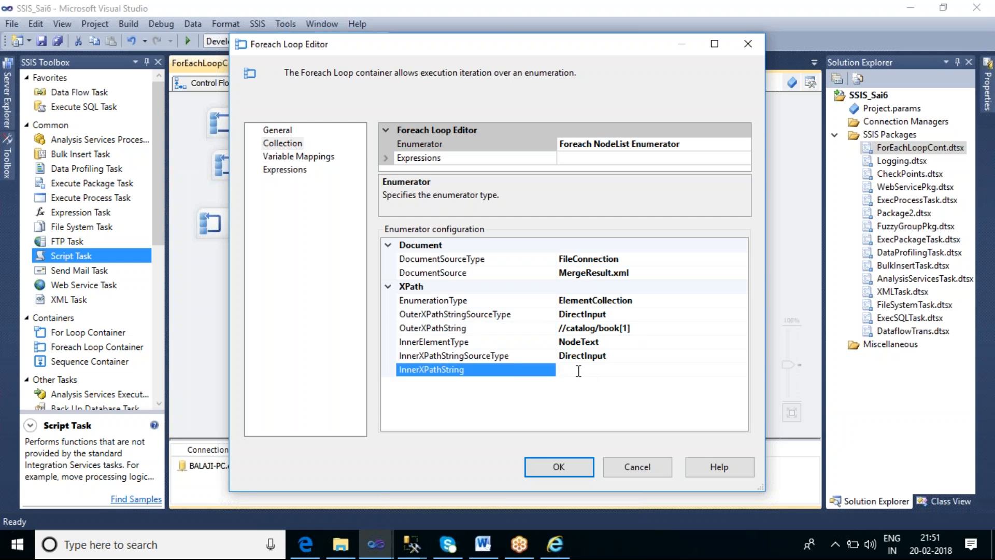
type("*")
left_click(560, 550)
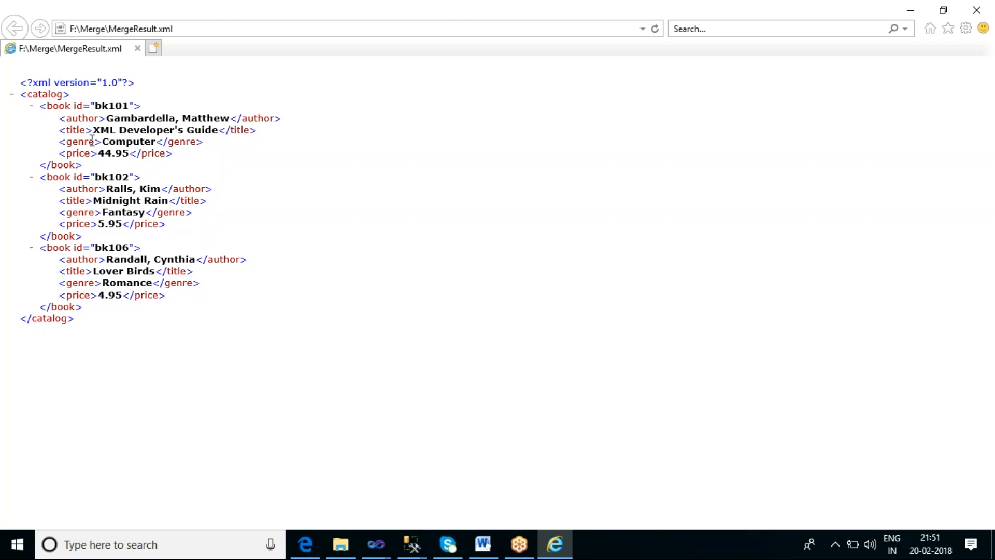
key("alt+Tab")
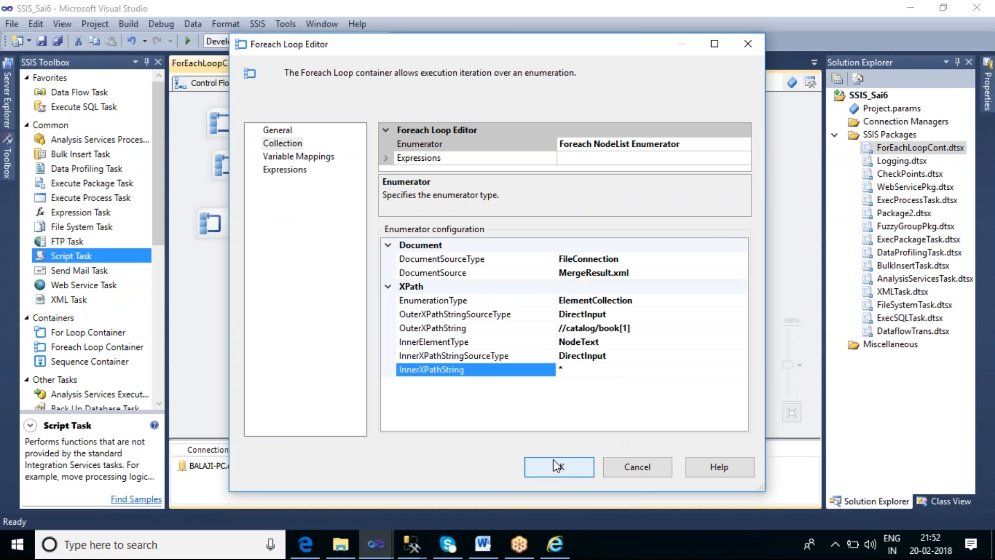
Create a String variable named V_Author in place of User::V_XMLData in the index 0 variable mapping, and check the XML's element order
left_click(310, 159)
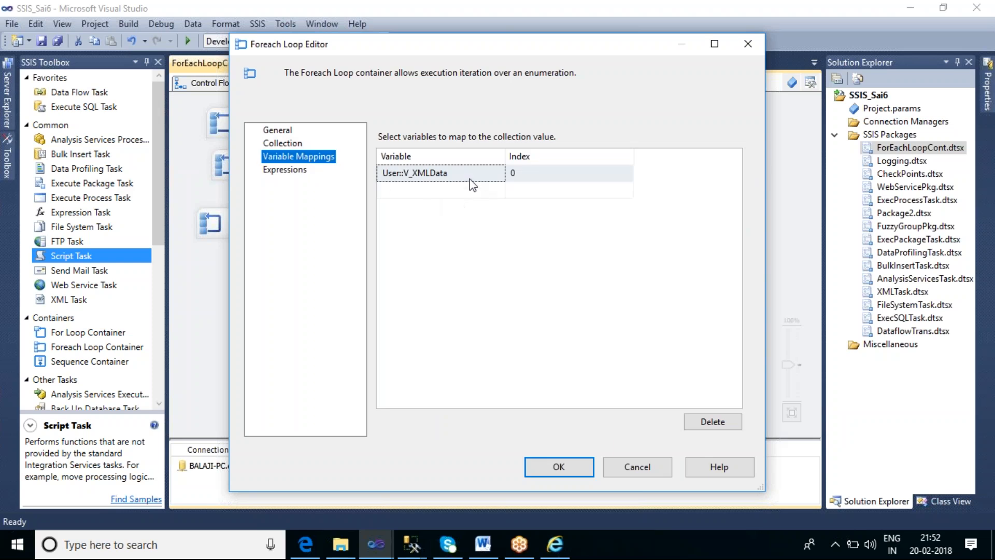
left_click(473, 179)
left_click(499, 174)
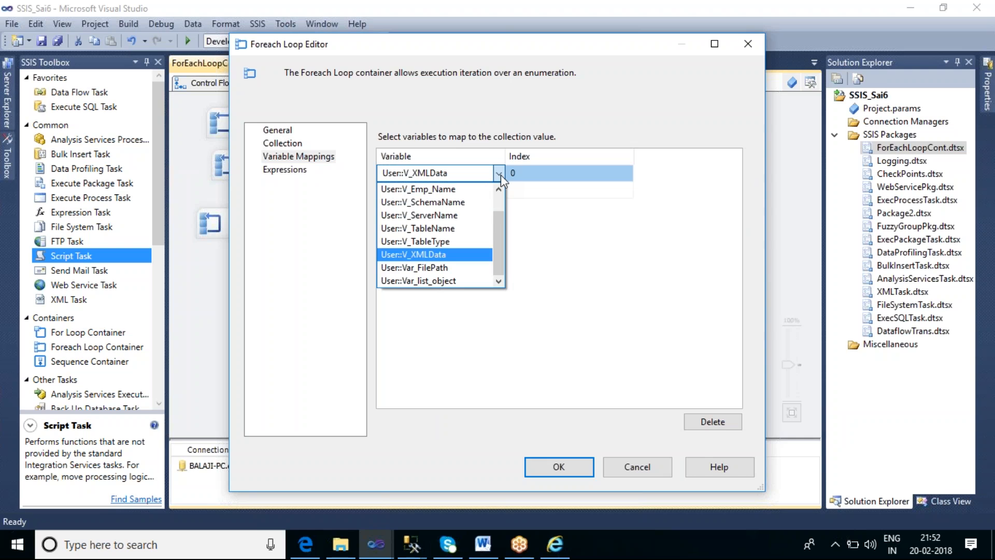
scroll(503, 200, "up", 2)
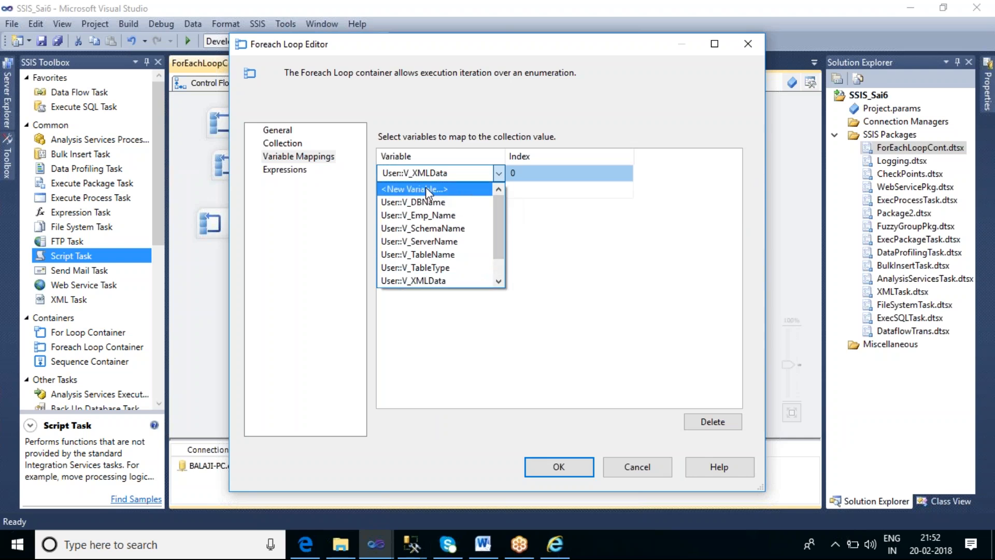
left_click(426, 189)
left_click(508, 229)
left_click_drag(489, 230, 458, 230)
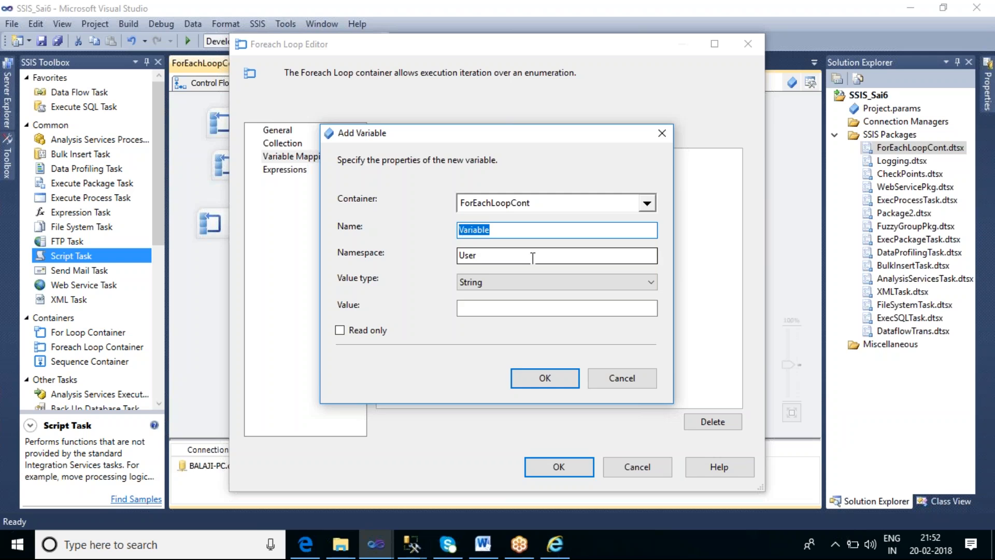
type("V_Author")
left_click(545, 378)
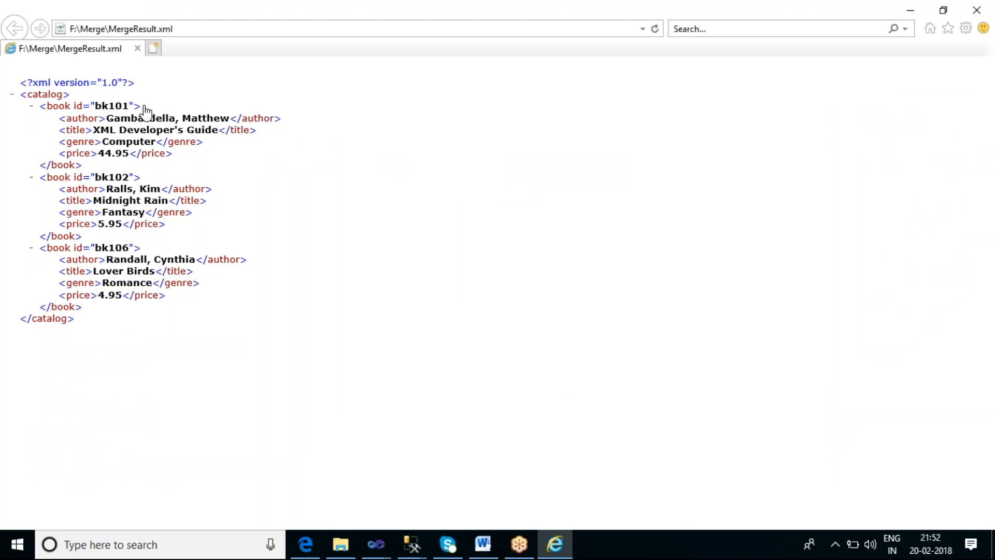
key("alt+Tab")
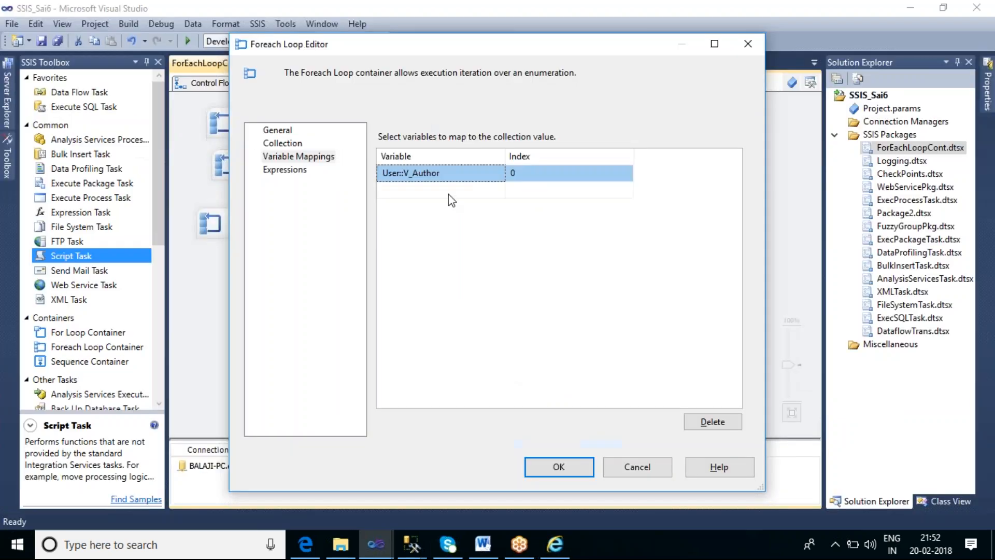
left_click(533, 176)
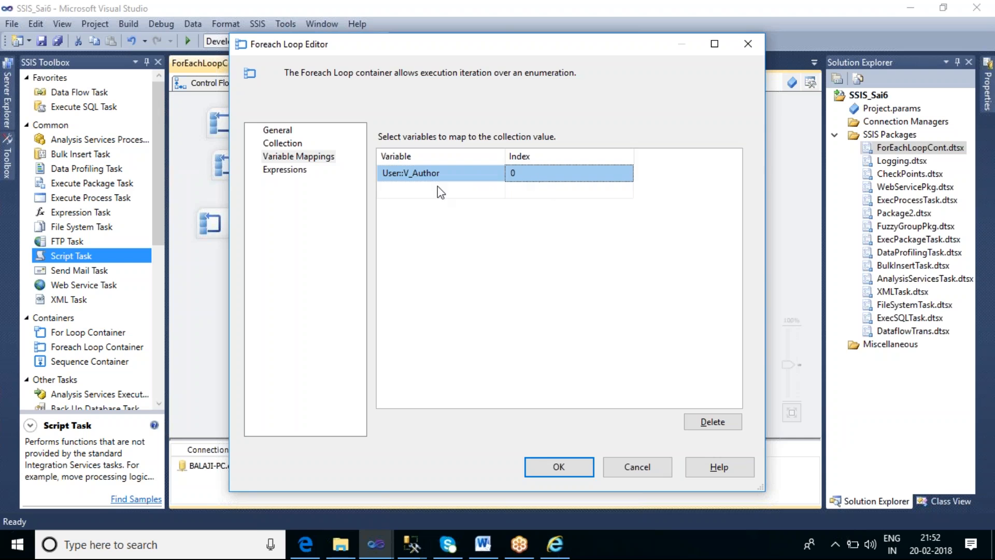
Create a String variable named V_bookId and map it to index 0 in place of V_Author
left_click(456, 173)
left_click(455, 174)
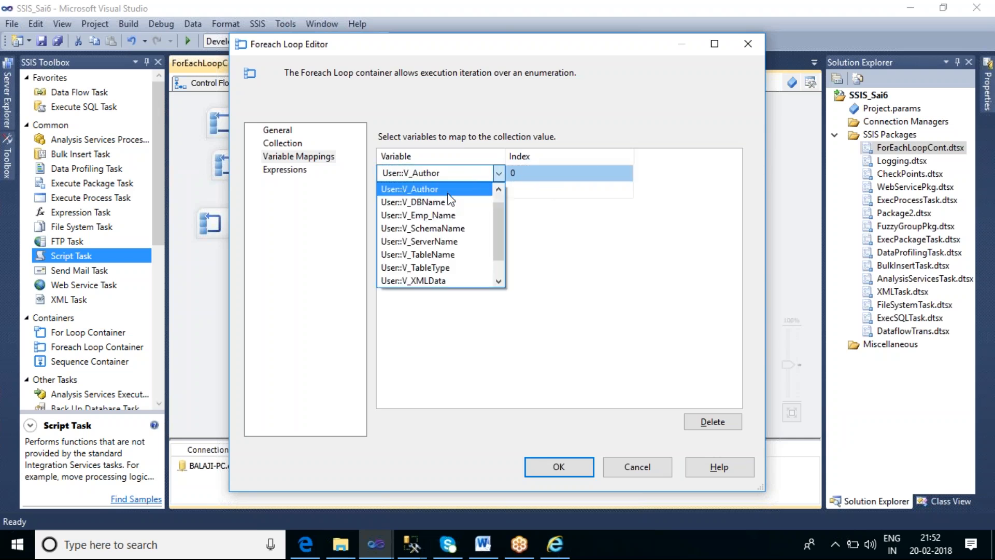
scroll(501, 204, "up", 1)
left_click(450, 189)
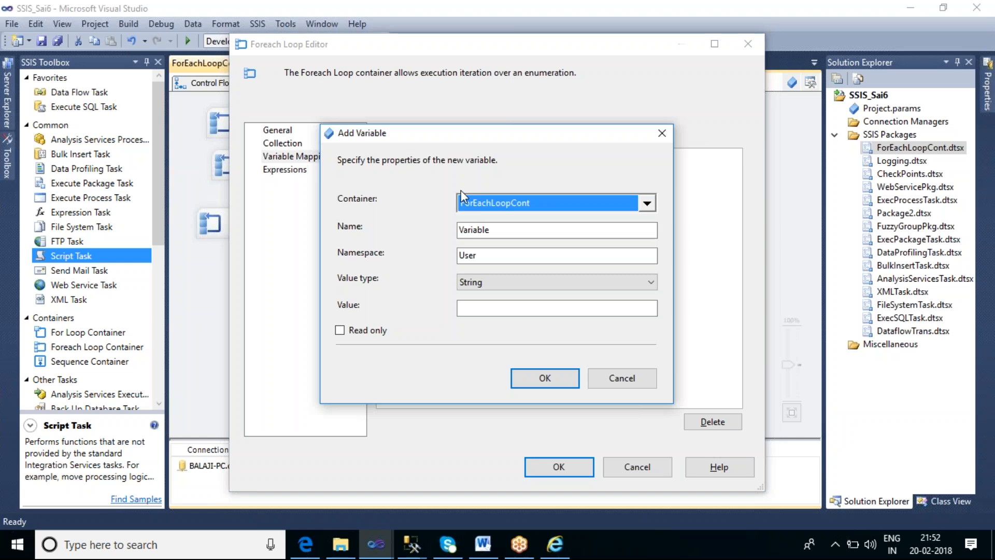
left_click_drag(514, 229, 462, 230)
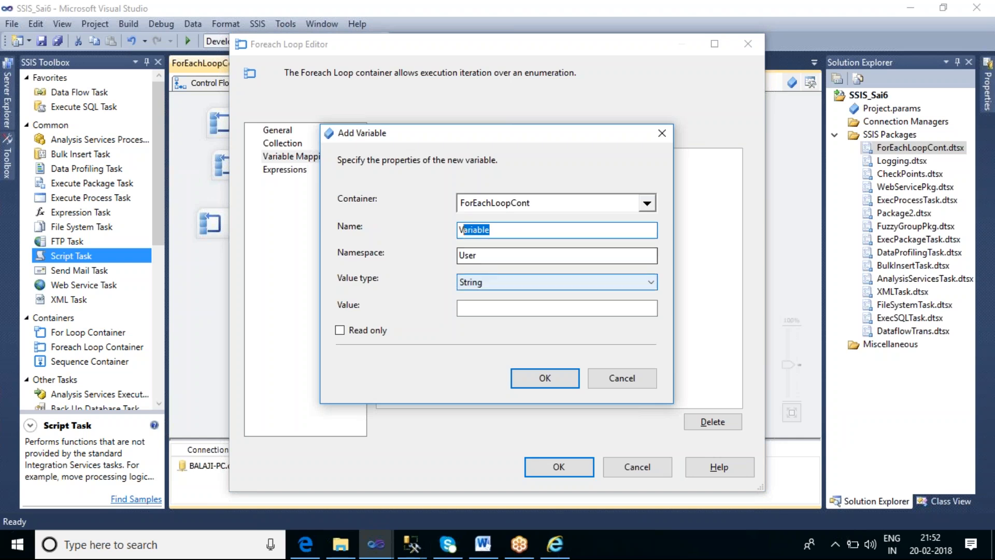
type("_booki")
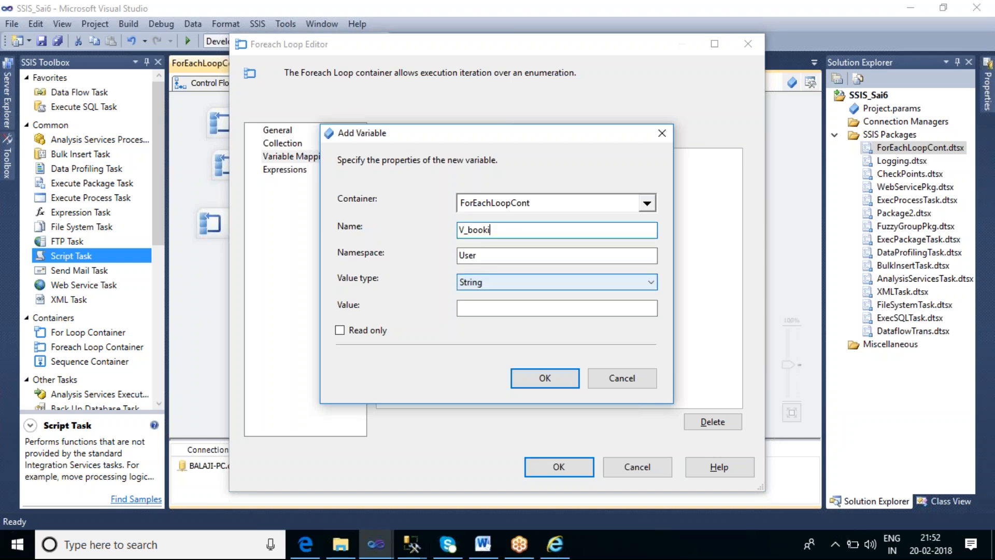
type("d")
left_click(544, 378)
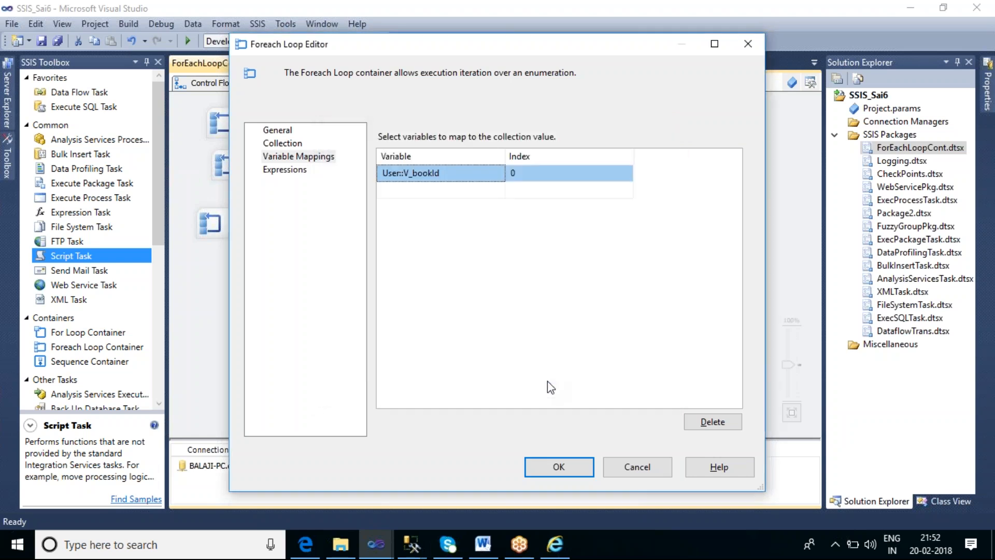
Add a second variable mapping that assigns User::V_Author to index 1
left_click(483, 186)
left_click(498, 190)
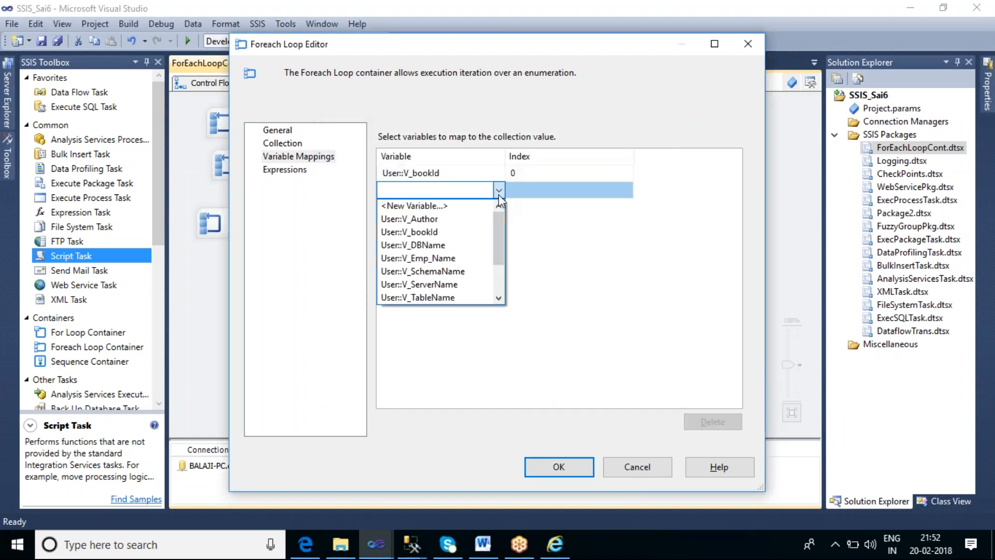
left_click(453, 221)
Create a String variable named V_Title mapped to index 2, check the XML source, and accept the Foreach Loop settings
left_click(484, 210)
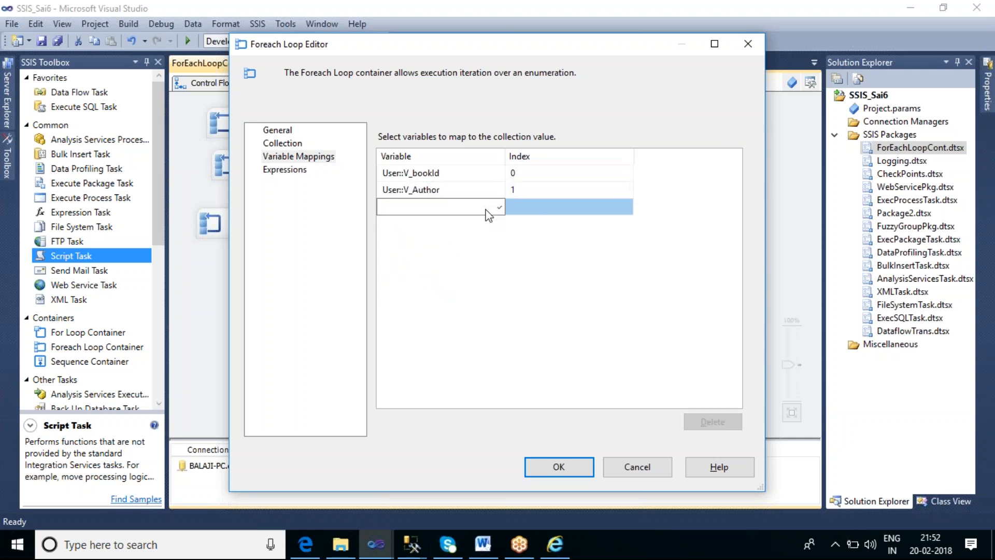
left_click(499, 208)
left_click(459, 223)
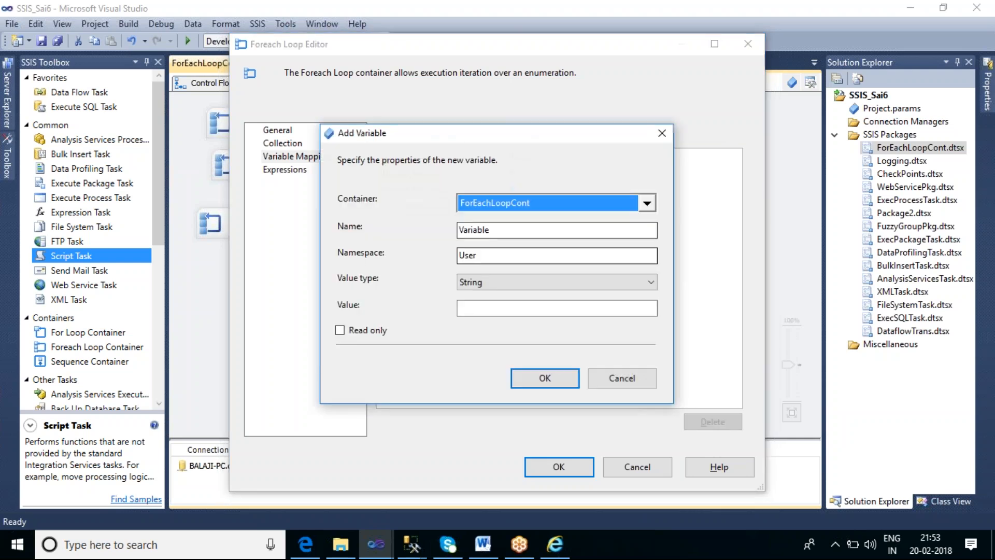
double_click(497, 233)
type("V_Tti")
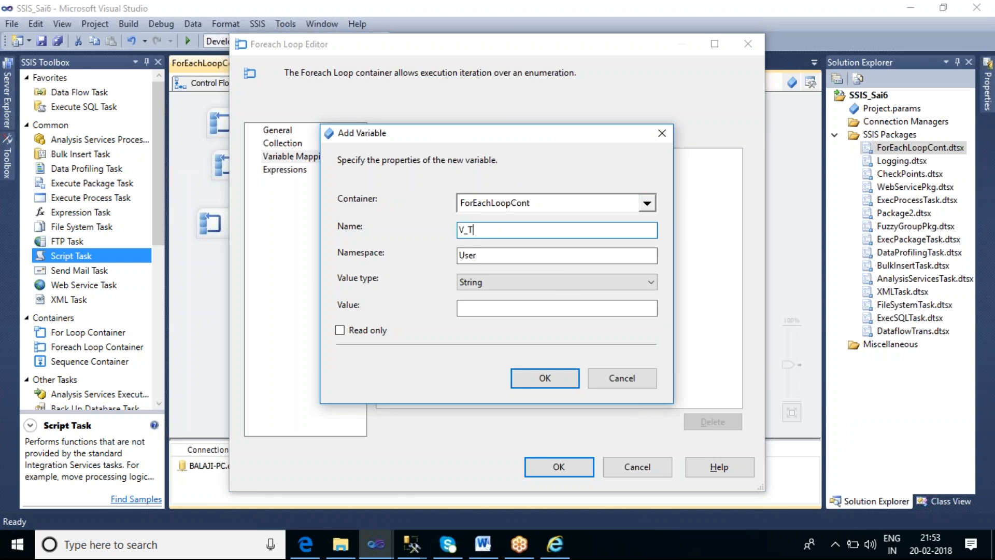
key("BackSpace")
key("BackSpace")
type("at")
key("BackSpace")
key("BackSpace")
type("itle")
left_click(533, 386)
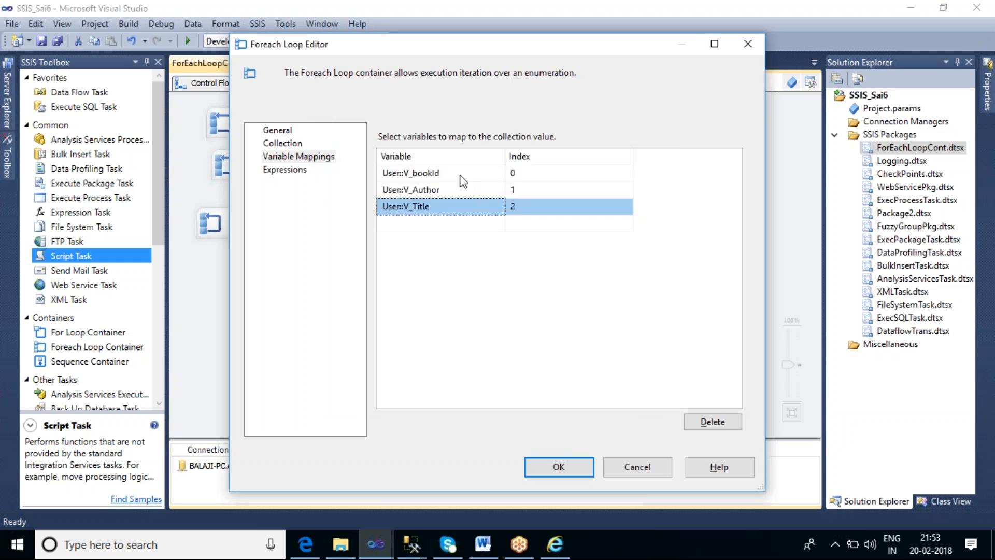
left_click(555, 544)
left_click(558, 468)
Set the Script Task's ReadOnlyVariables to User::V_Author, User::V_bookId and User::V_Title, removing User::V_XMLData
left_click(439, 297)
double_click(438, 295)
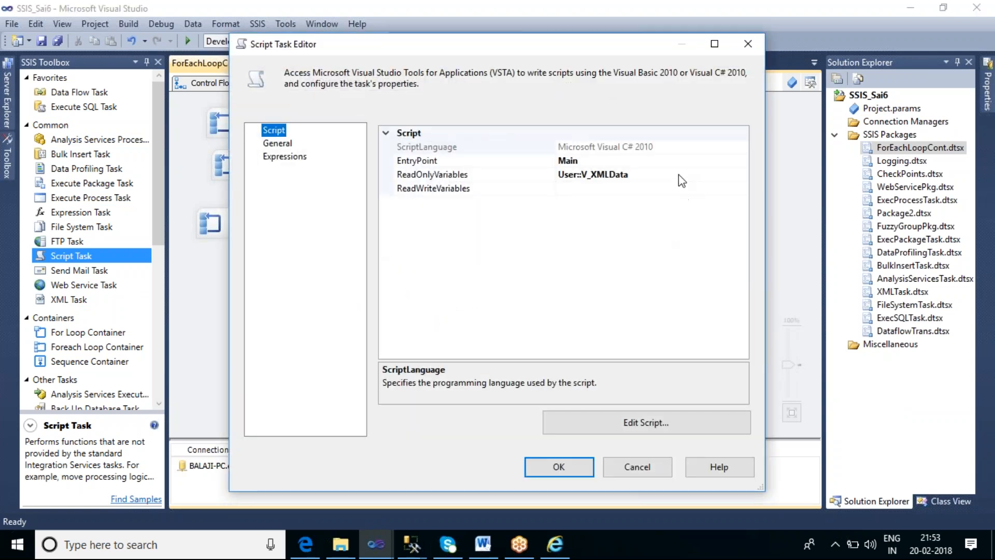
left_click(720, 176)
left_click(743, 175)
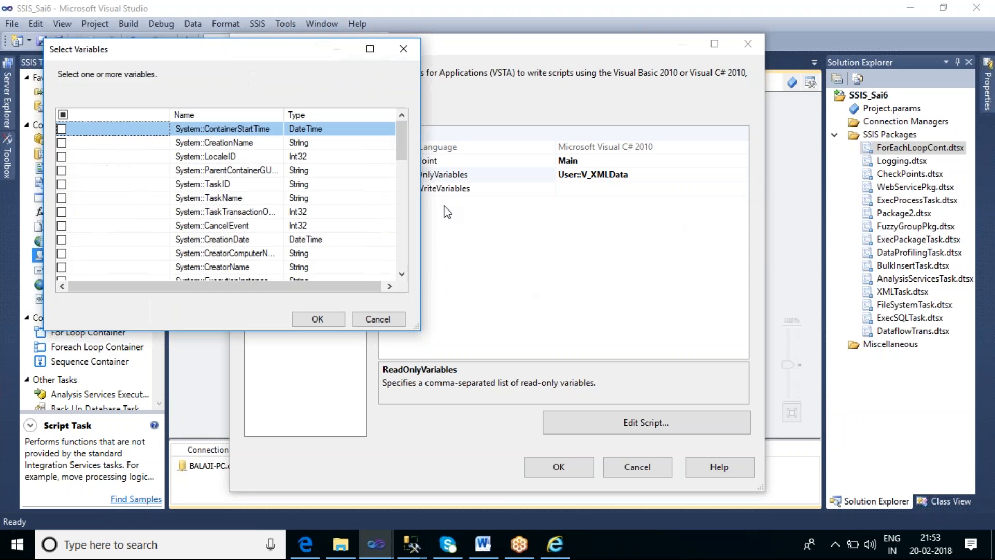
left_click_drag(400, 138, 363, 213)
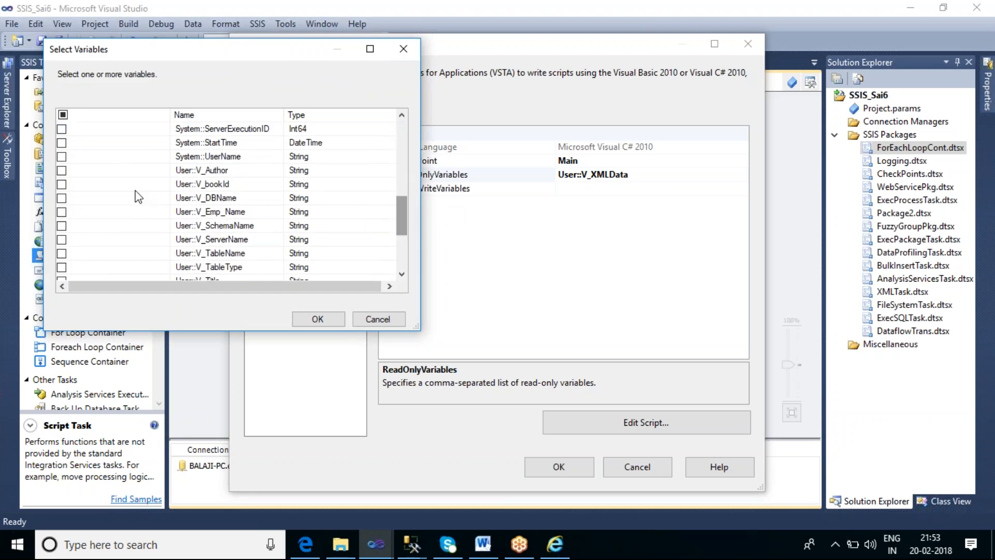
left_click(61, 170)
left_click(61, 184)
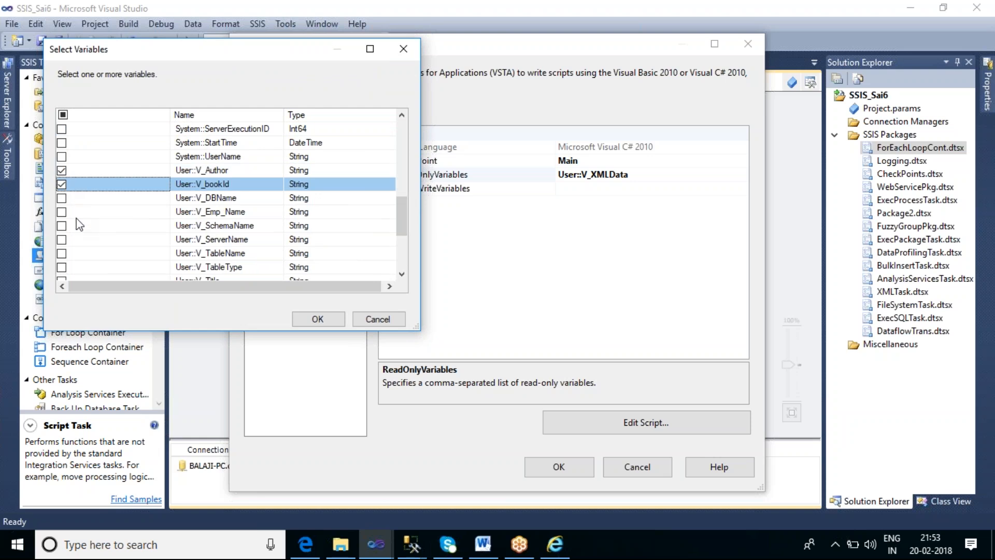
scroll(95, 241, "down", 1)
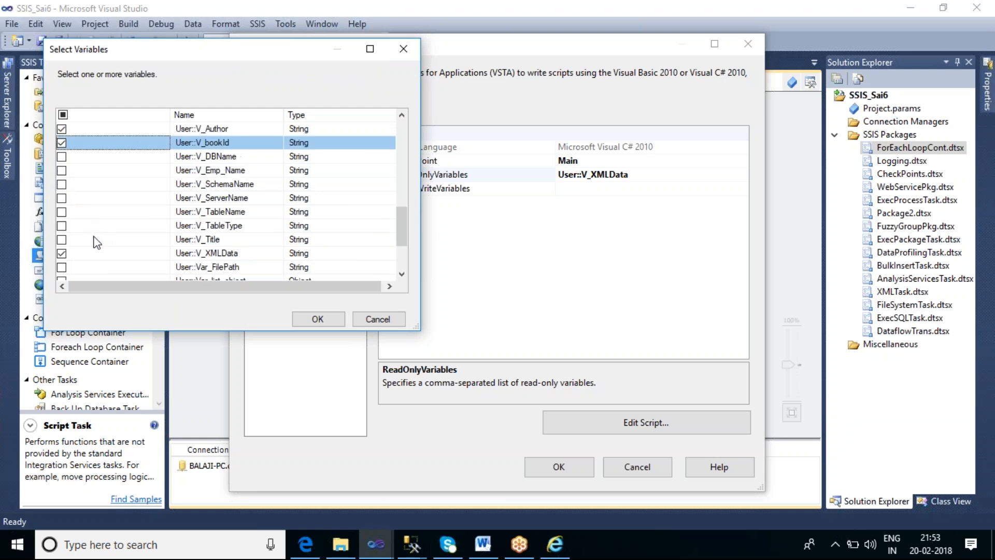
left_click(61, 239)
left_click(61, 253)
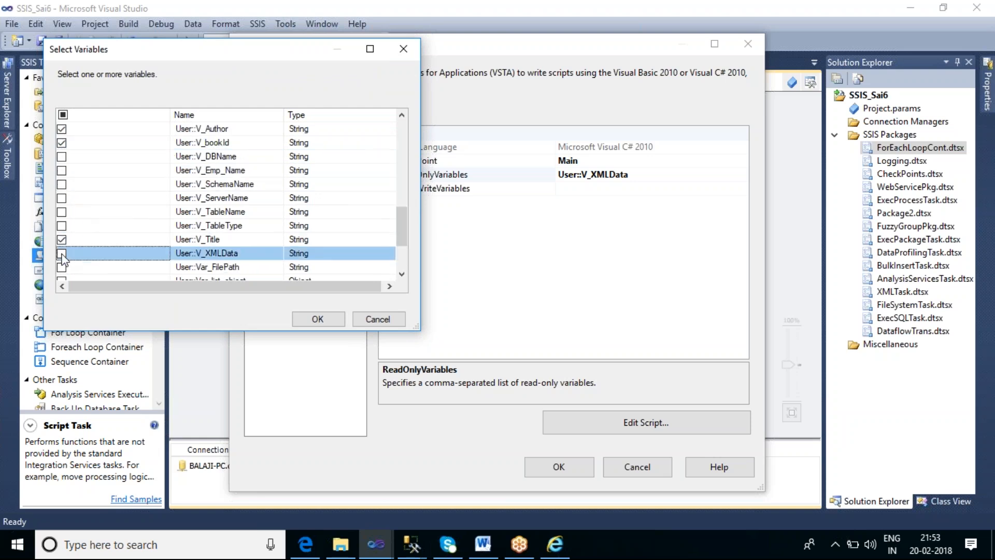
left_click(317, 319)
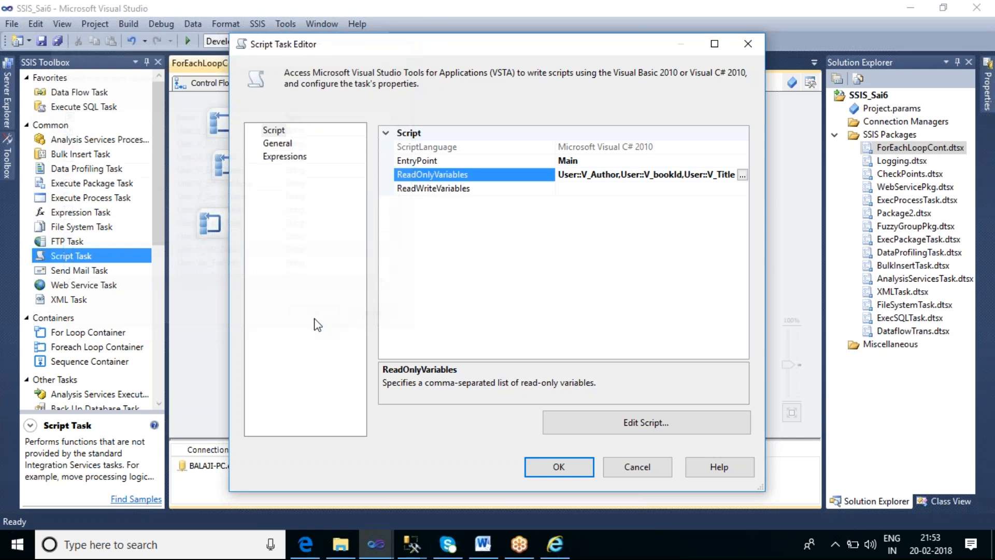
Open the Script Task's code and prefix the MessageBox.Show value in Main() with the label " Book ID: " joined by +
left_click(598, 427)
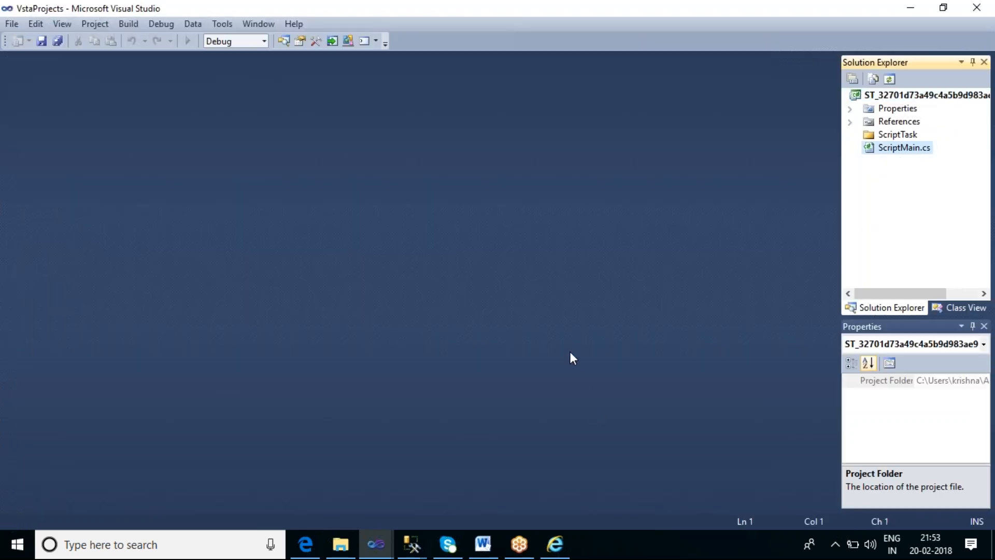
scroll(572, 352, "down", 6)
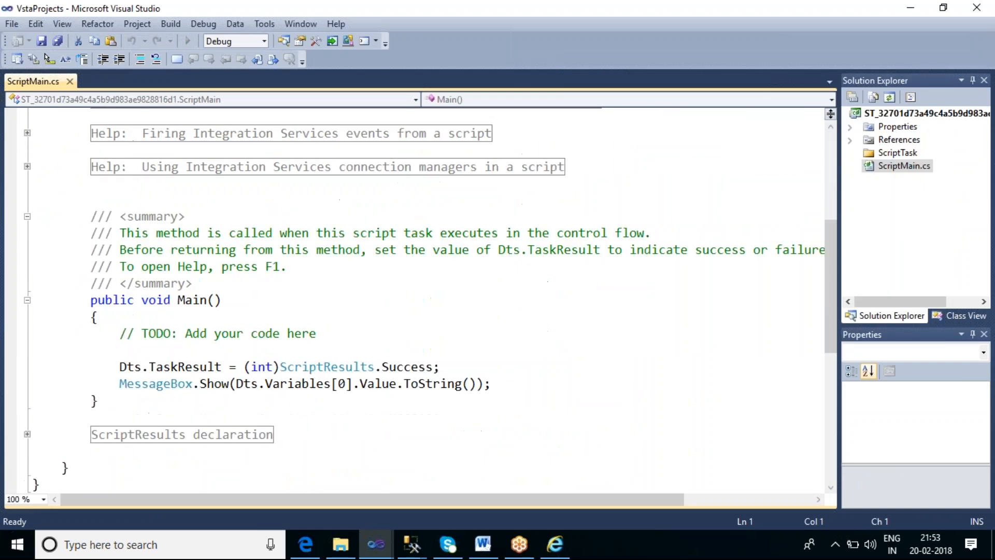
left_click(237, 334)
type("\" B")
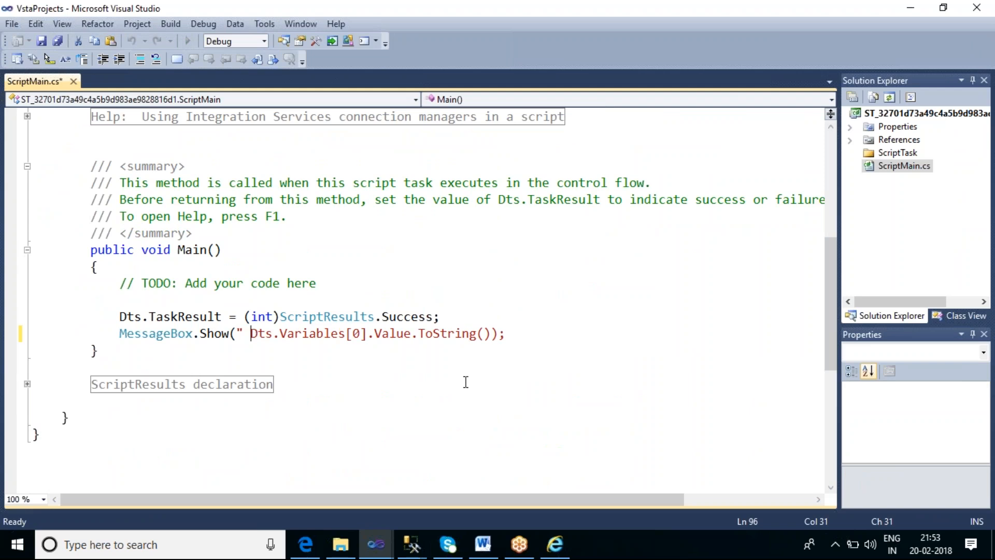
type("ook ID")
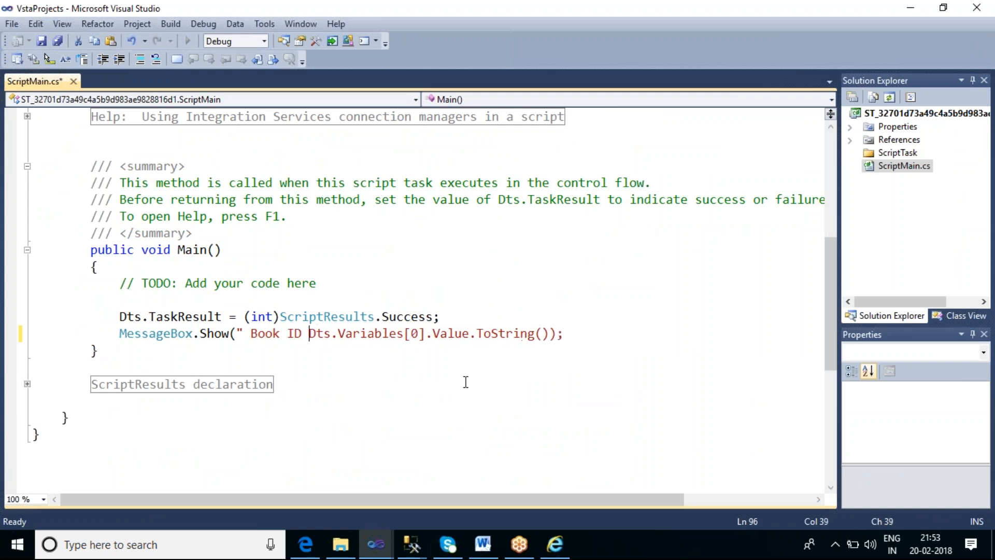
type(" \"")
key("Left")
key("Left")
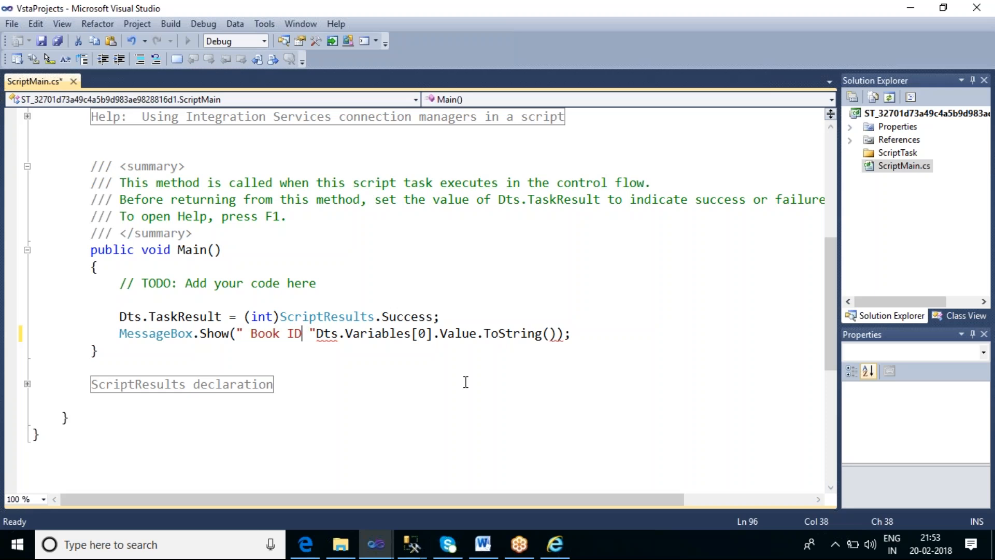
type(":")
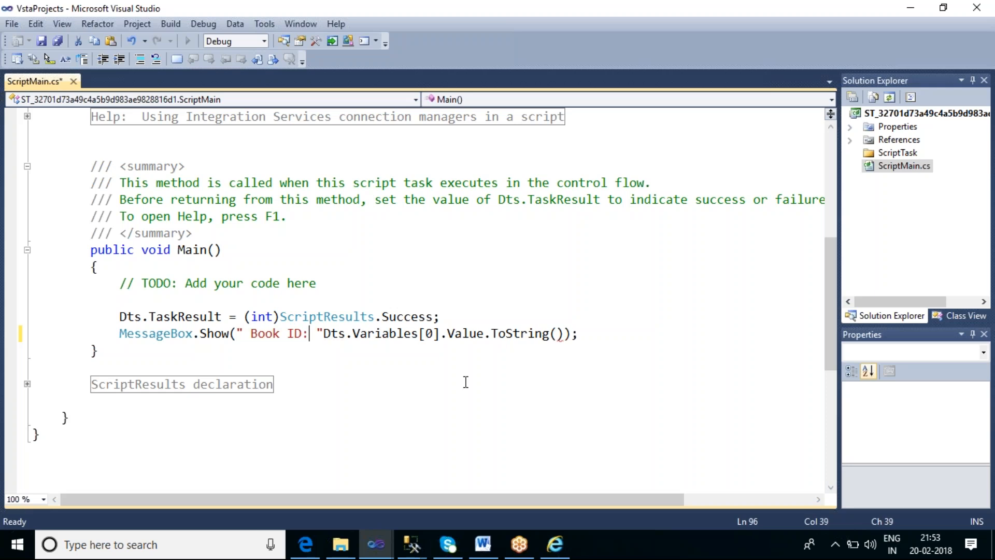
key("Right")
key("Right")
type("+")
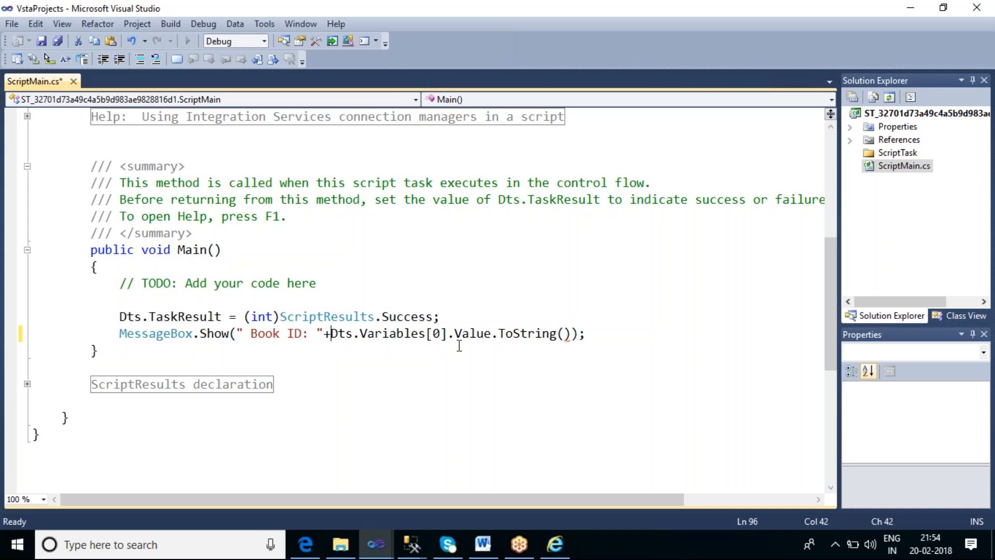
Check the order of the task's read-only variables and set the Book ID expression to use Dts.Variables[1]
key("alt+Tab")
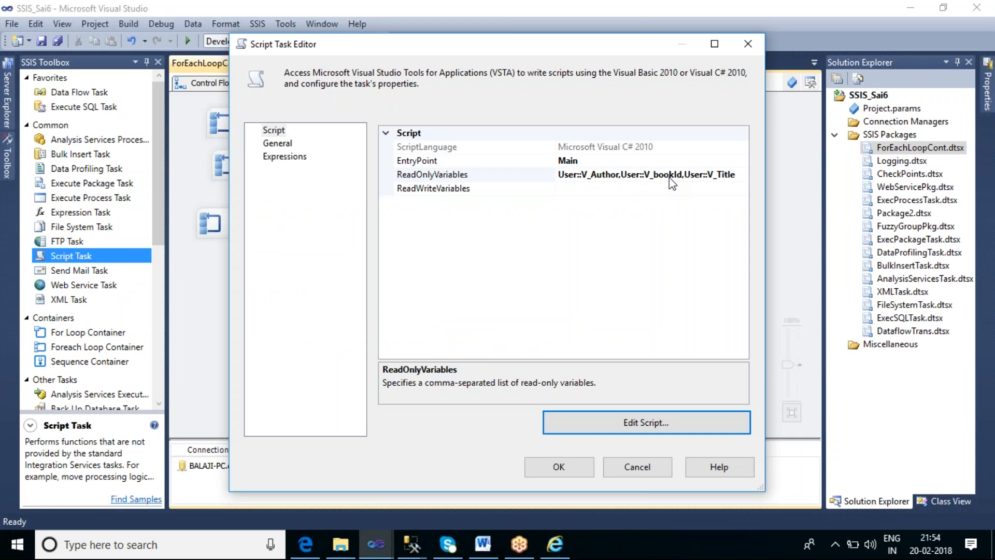
left_click(443, 333)
key("BackSpace")
type("1")
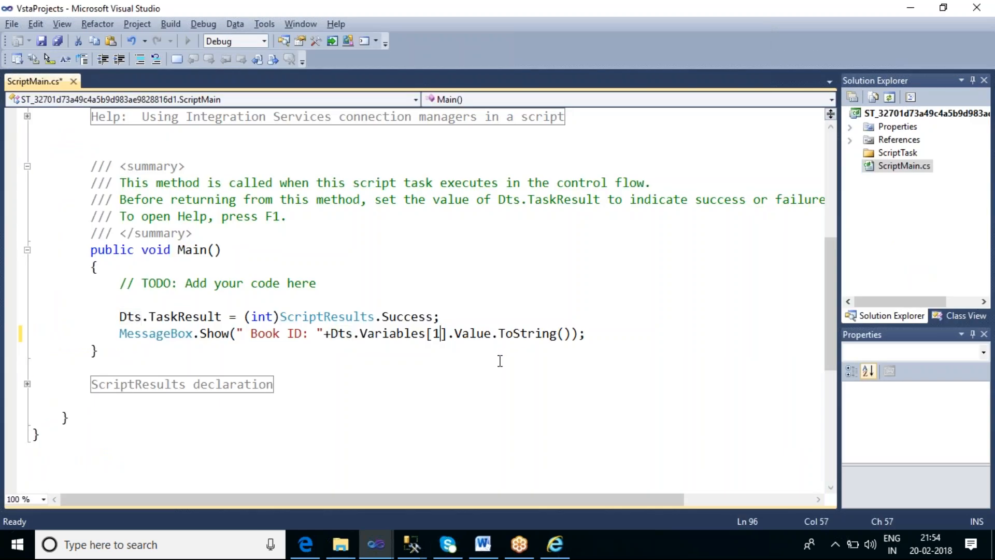
Copy the Book ID expression and append it twice inside MessageBox.Show, each on a new line joined with +
left_click(572, 333)
left_click(238, 334, "shift")
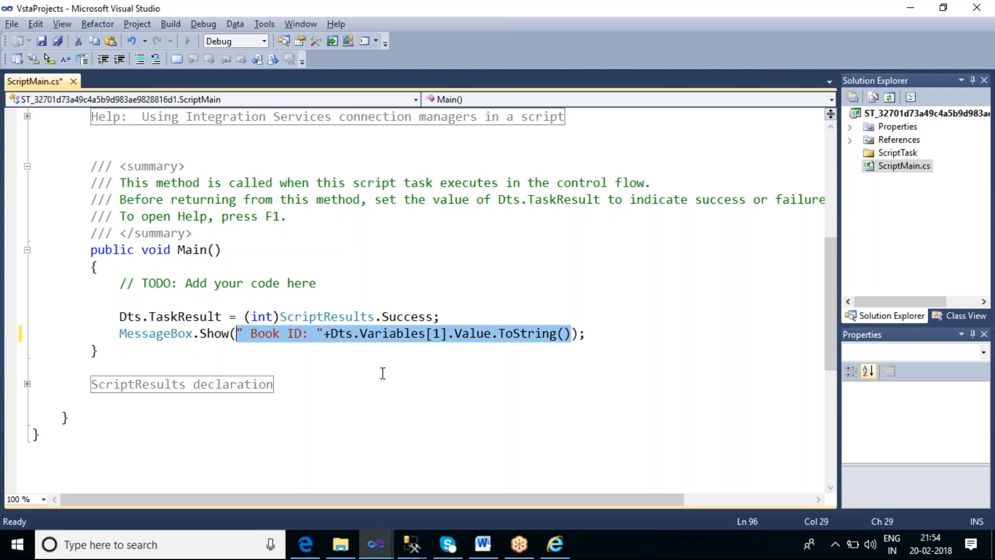
left_click(572, 334)
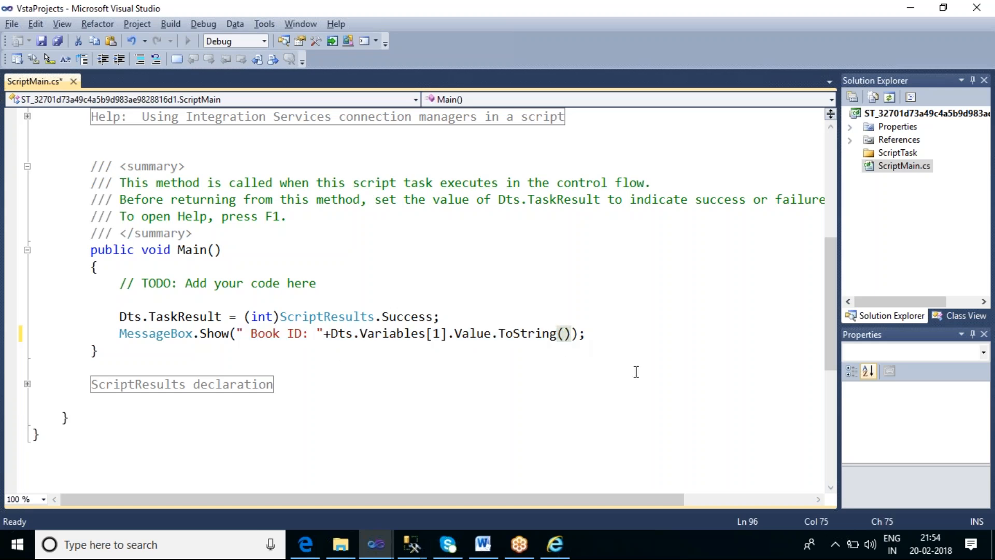
key("Return")
type("+")
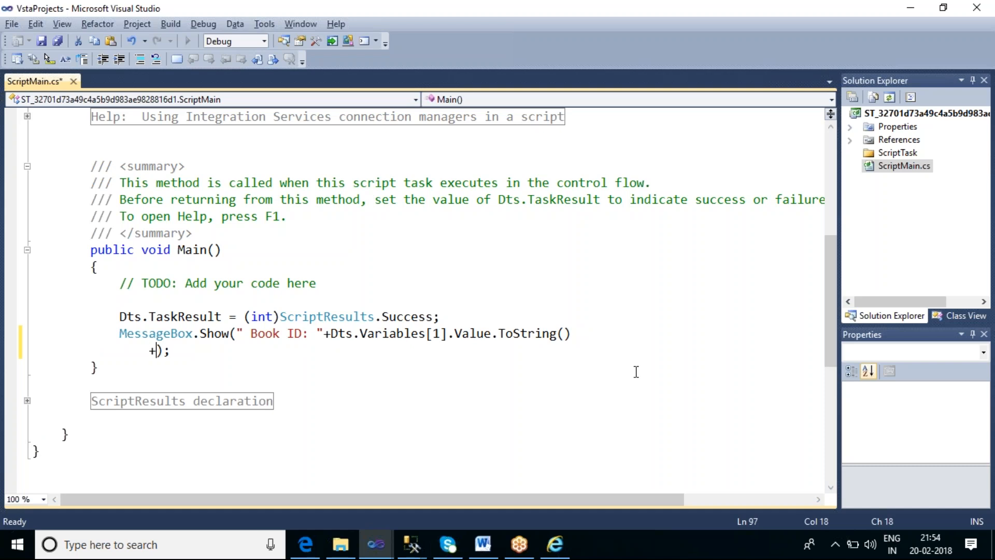
type("\" Book ID: \" + Dts.Variables[1].Value.ToString()")
key("Return")
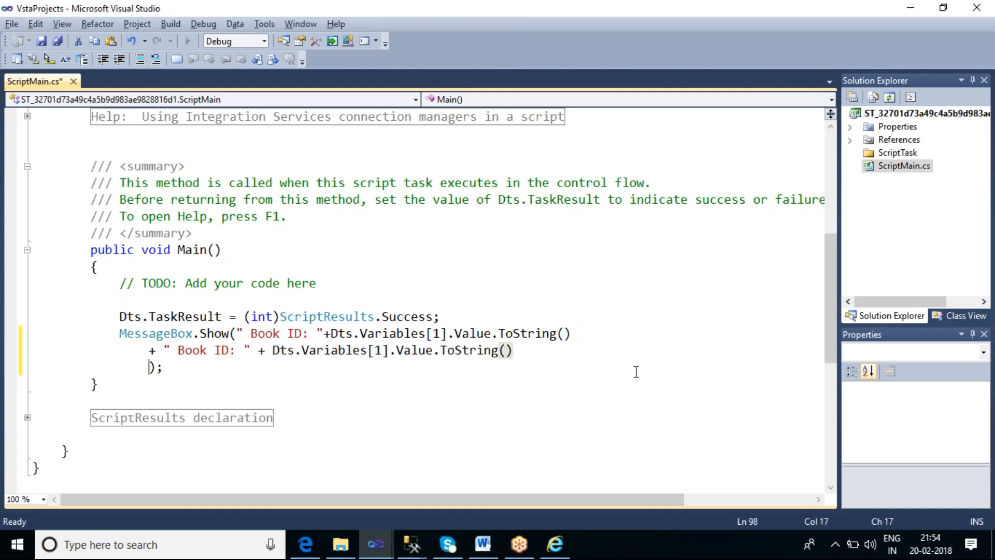
type("+")
type("\" Book ID: \" + Dts.Variables[1].Value.ToString()")
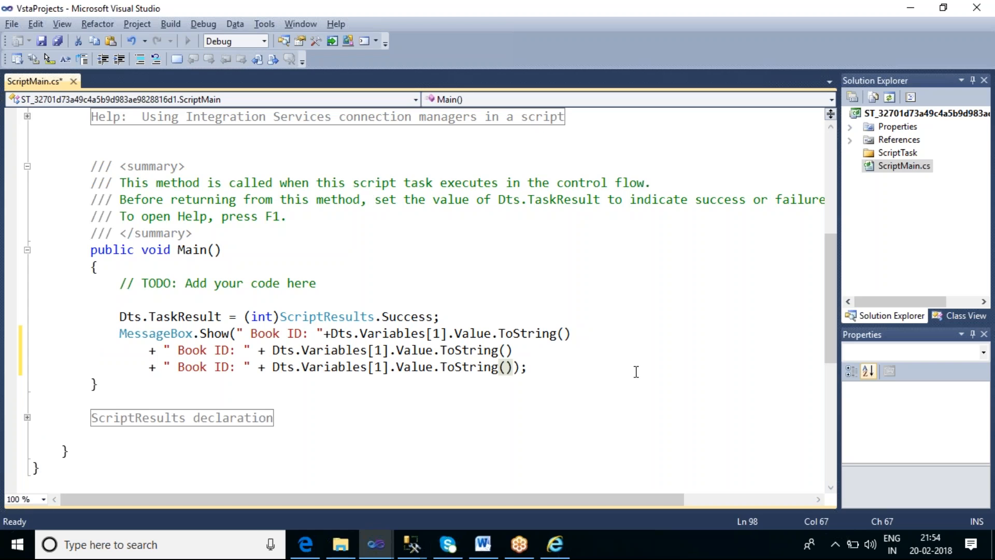
Change the second expression's label to " Author: " and its variable index to 0
double_click(205, 351)
type("A")
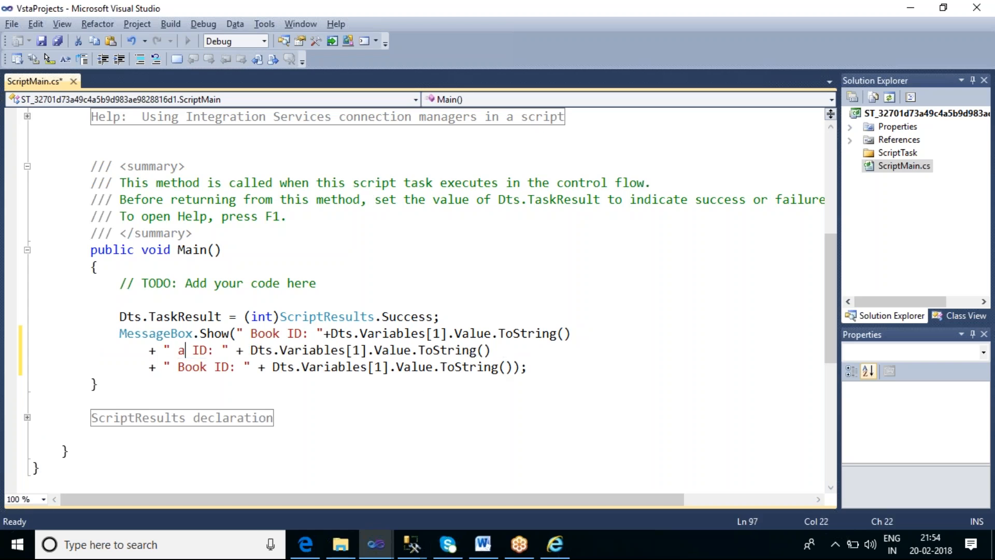
type("t")
key("BackSpace")
type("uthor")
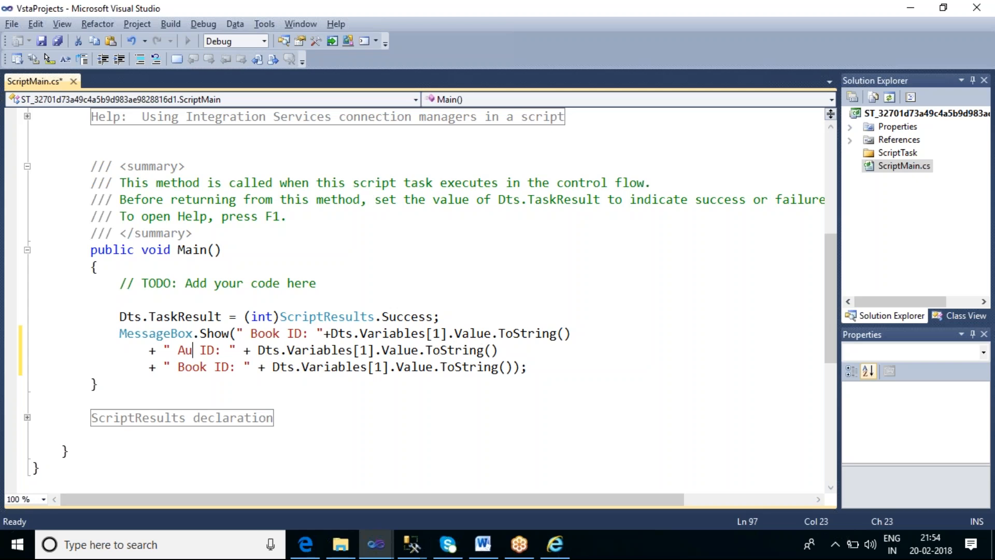
key("Delete")
key("Delete")
key("Delete")
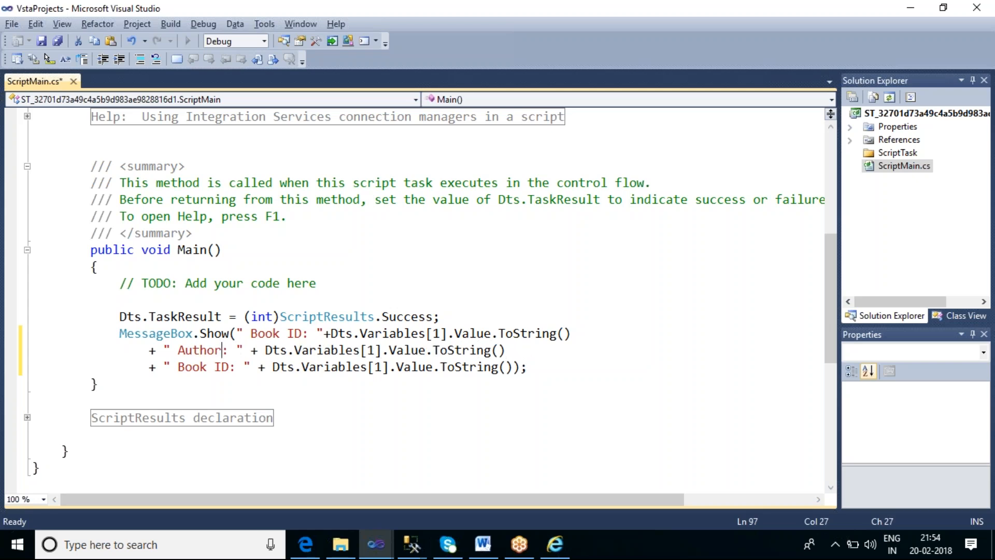
left_click(377, 350)
key("BackSpace")
type("0")
Change the third expression's label to " Title: " and its variable index to 2
left_click_drag(178, 368, 229, 374)
type("Ti")
key("BackSpace")
type("itle")
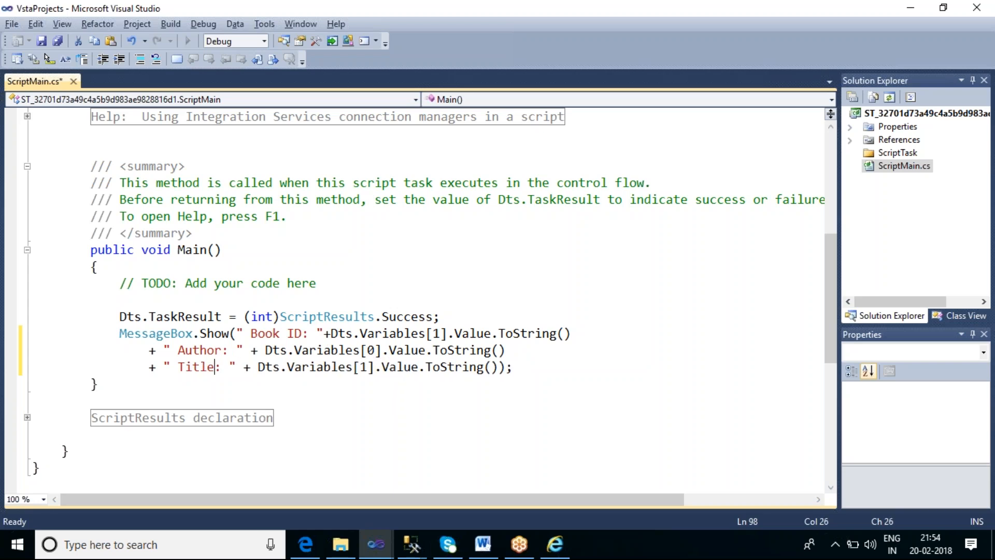
left_click(369, 366)
key("Delete")
type("2")
Save and build the script, then close the code window and accept the Script Task settings
key("ctrl+s")
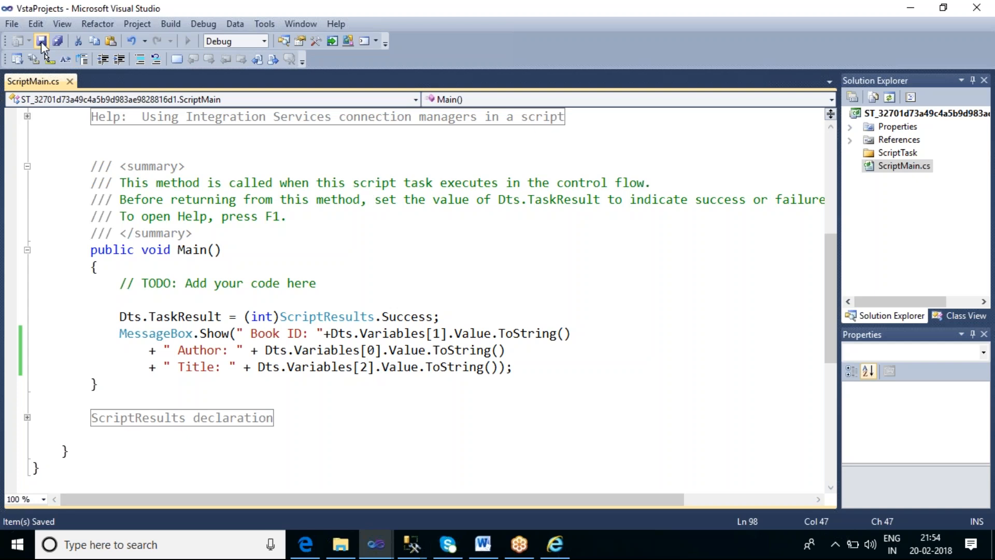
left_click(170, 23)
left_click(184, 35)
left_click(977, 8)
left_click(579, 470)
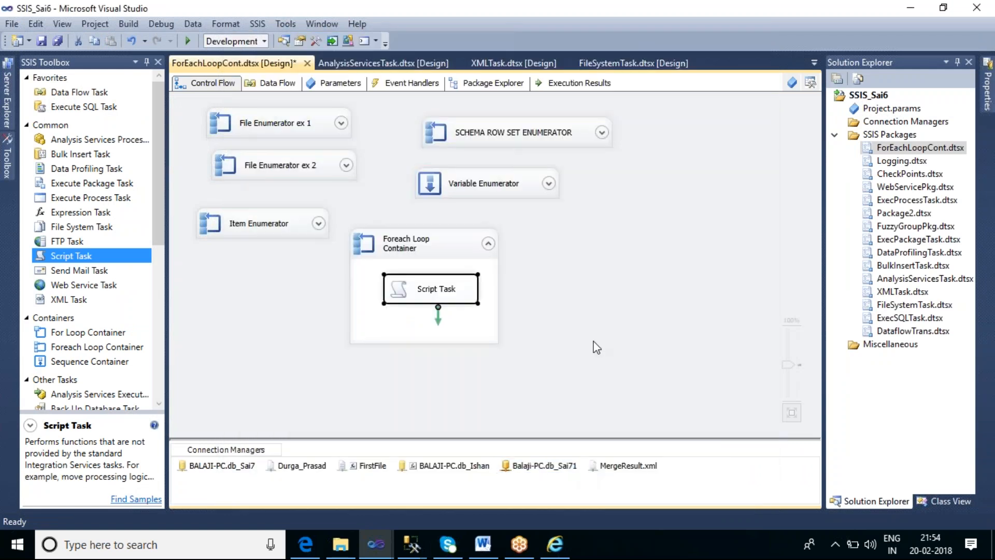
Execute the Foreach Loop Container that holds the Script Task
right_click(443, 238)
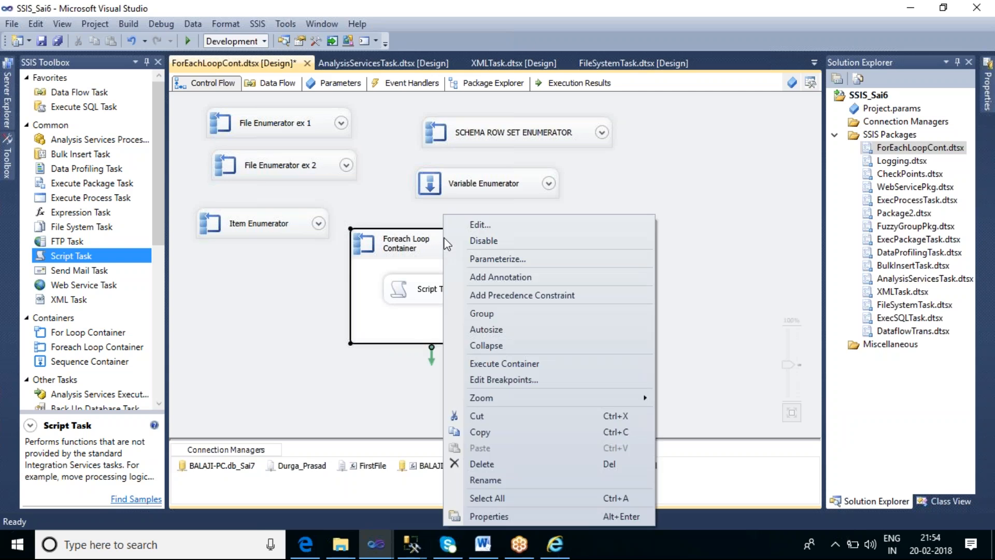
left_click(532, 367)
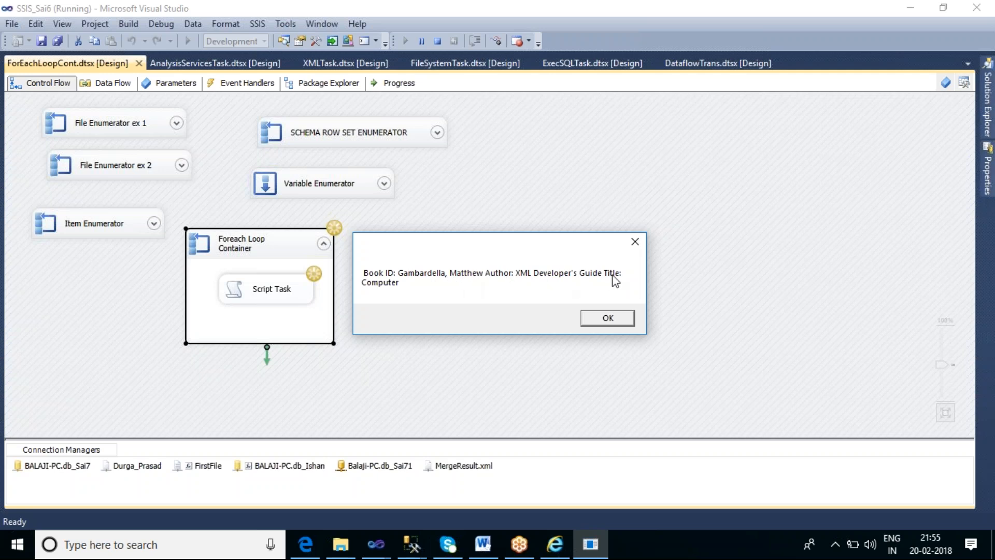
Compare the displayed message with the first book's elements in MergeResult.xml in Internet Explorer, and dismiss the message
left_click(554, 544)
left_click_drag(109, 135, 185, 142)
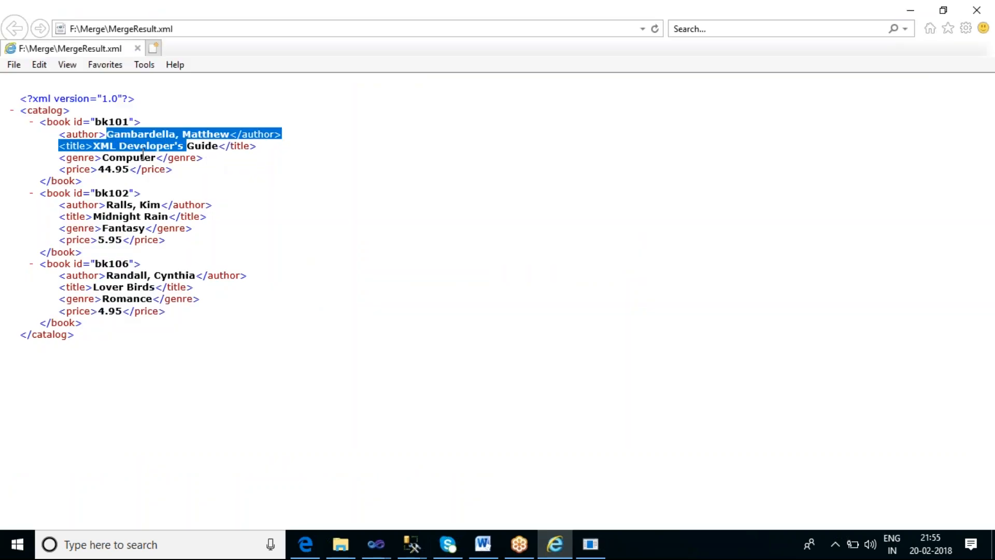
left_click(590, 544)
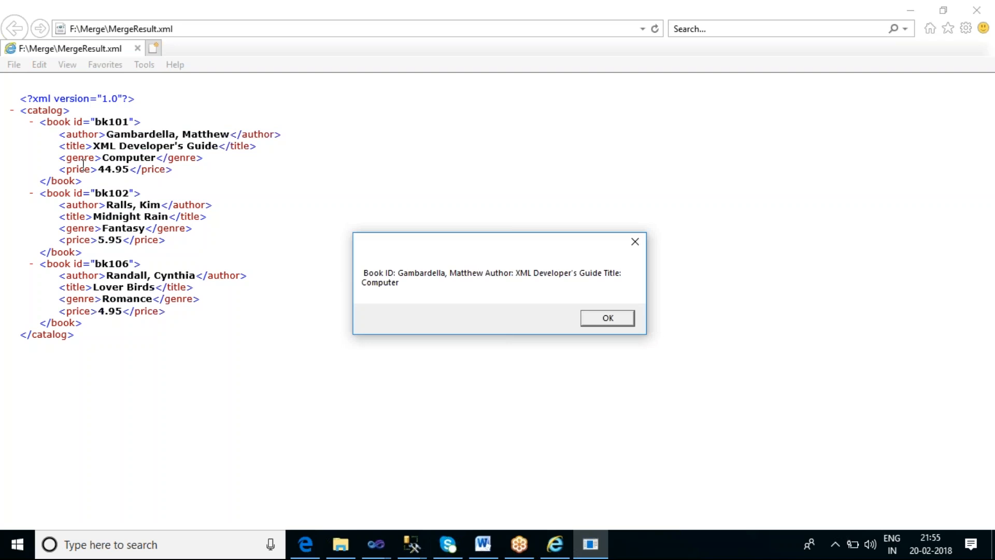
left_click(600, 317)
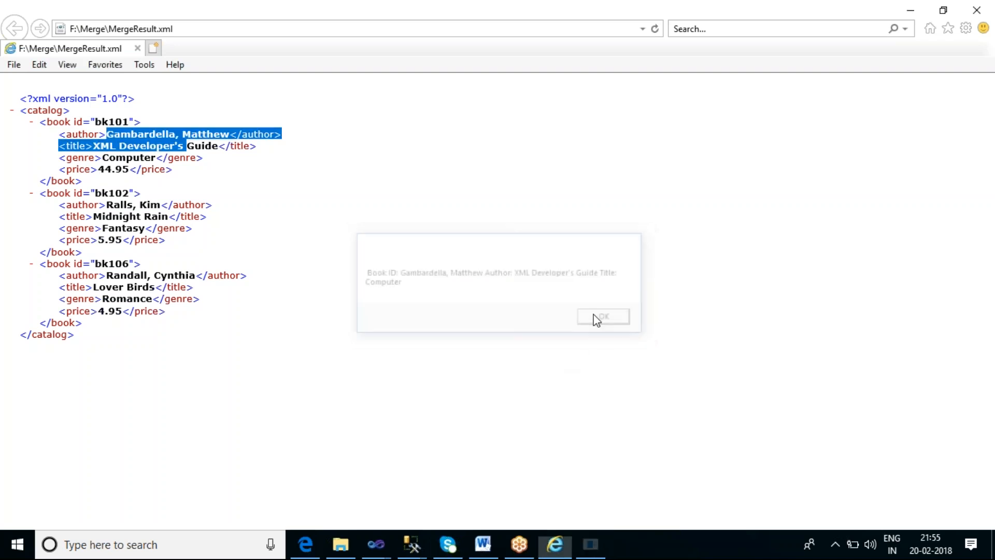
Return to the SSIS_Sai6 project in Visual Studio and stop debugging the package
left_click(377, 543)
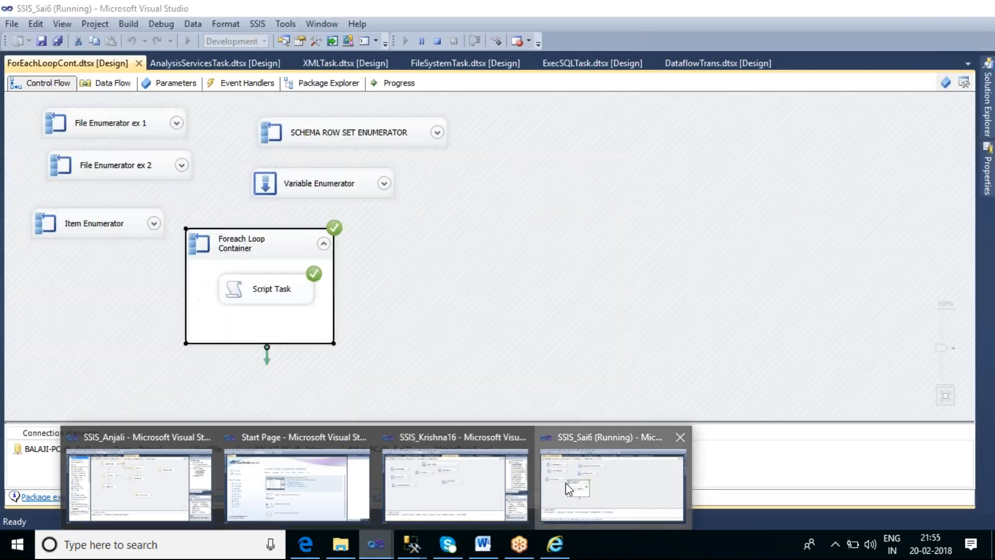
left_click(613, 484)
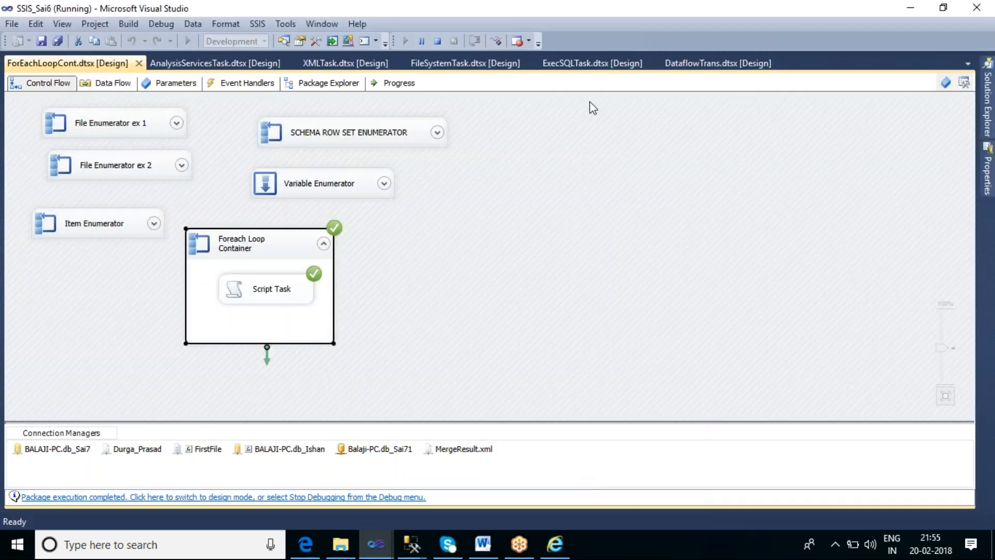
left_click(438, 41)
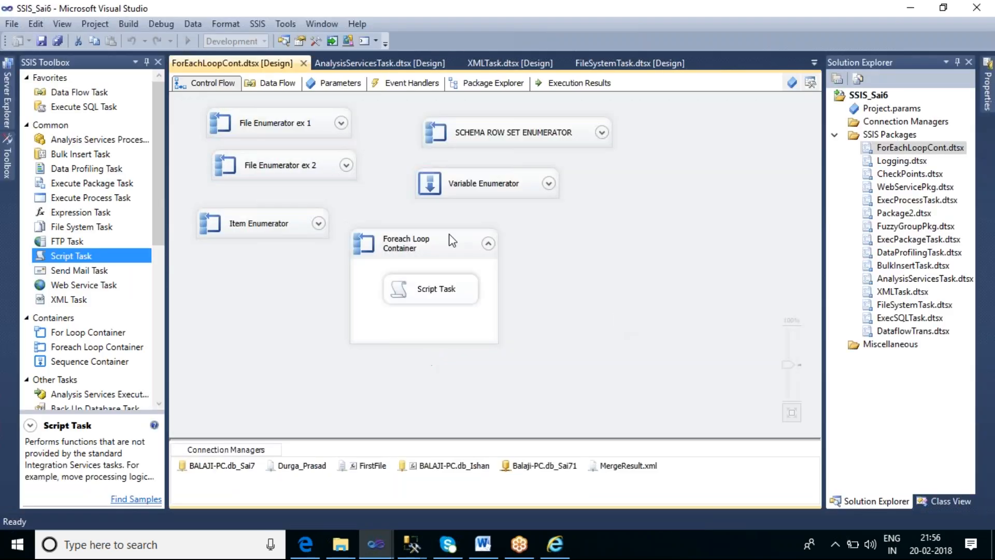
Review the Foreach Loop Container's XPath settings and variable mapping indexes against the book elements in MergeResult.xml
double_click(450, 242)
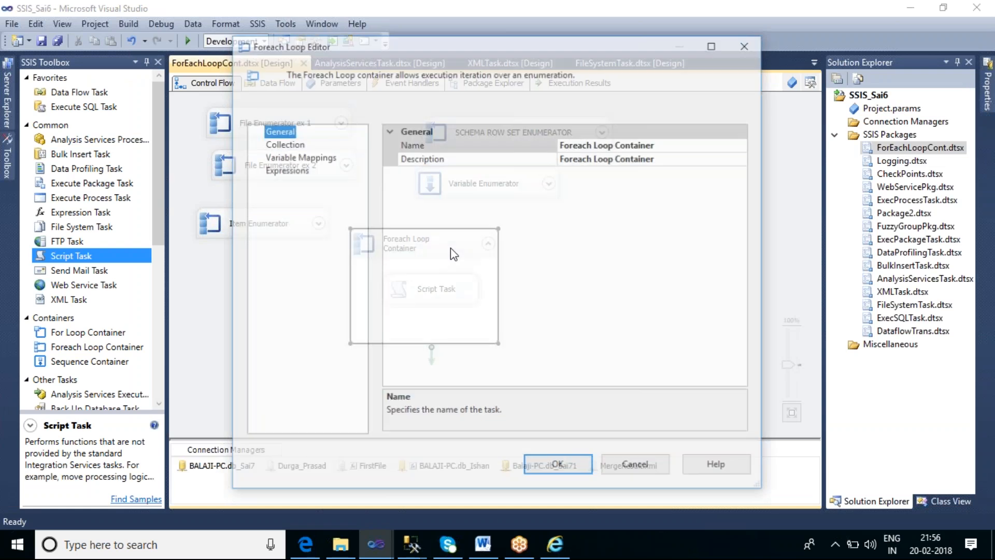
left_click(281, 145)
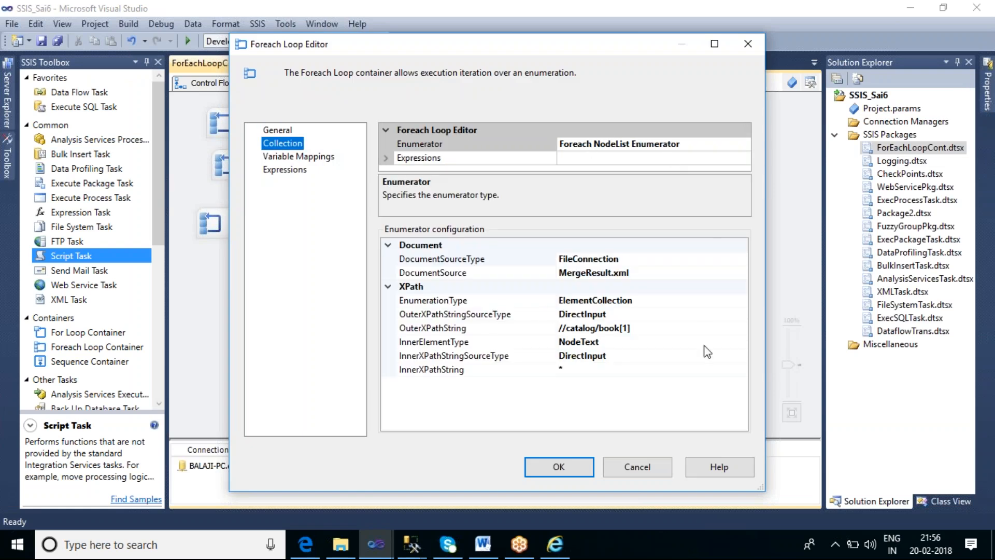
left_click(630, 327)
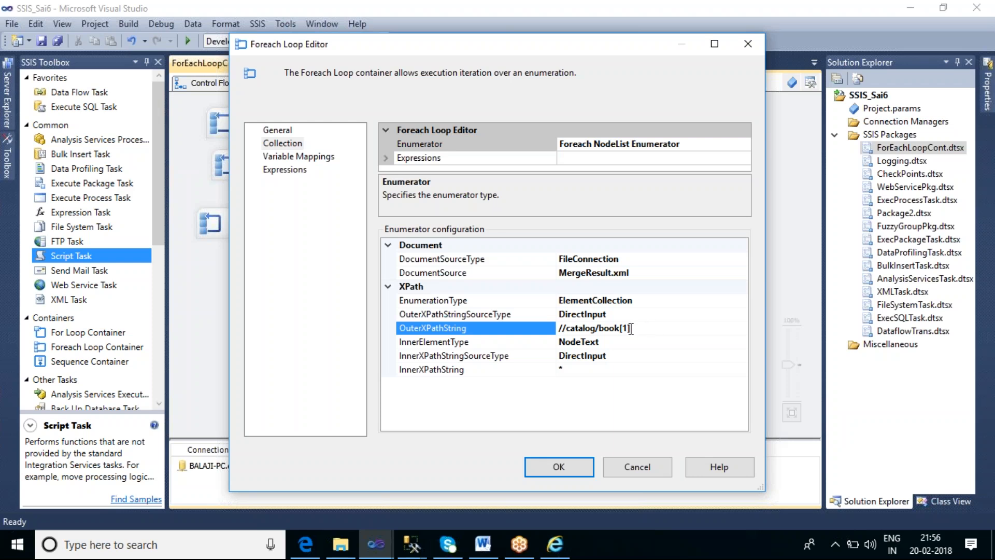
left_click(640, 301)
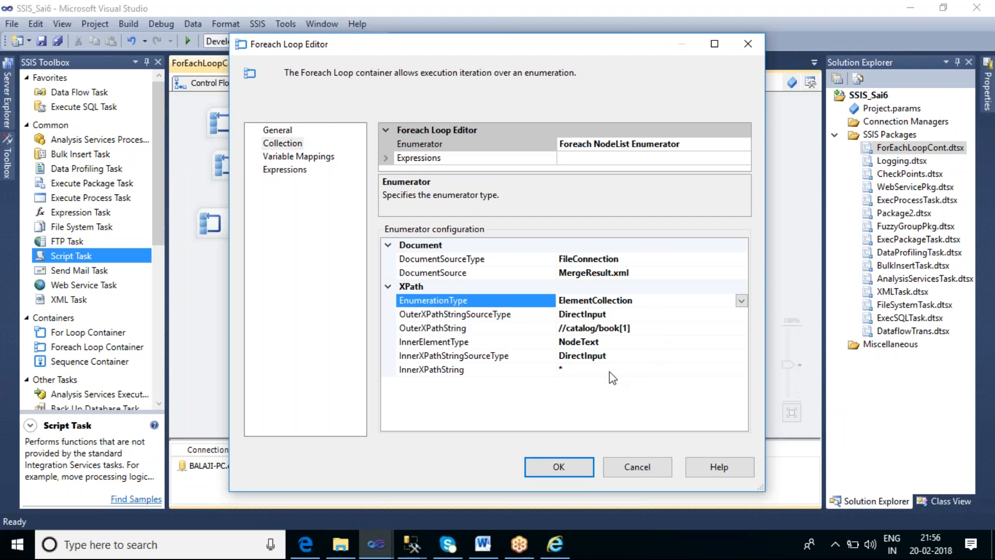
left_click(582, 368)
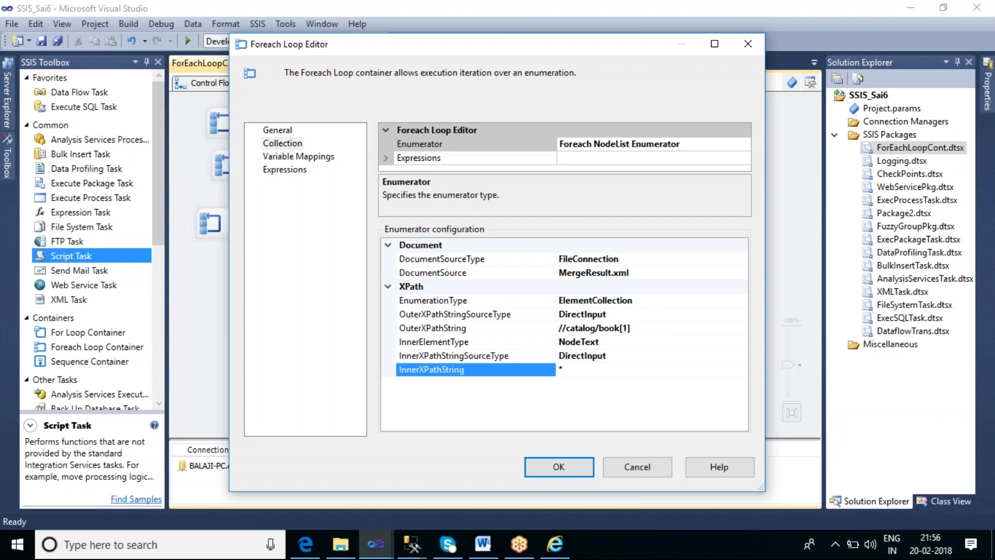
mouse_move(557, 552)
left_click(312, 161)
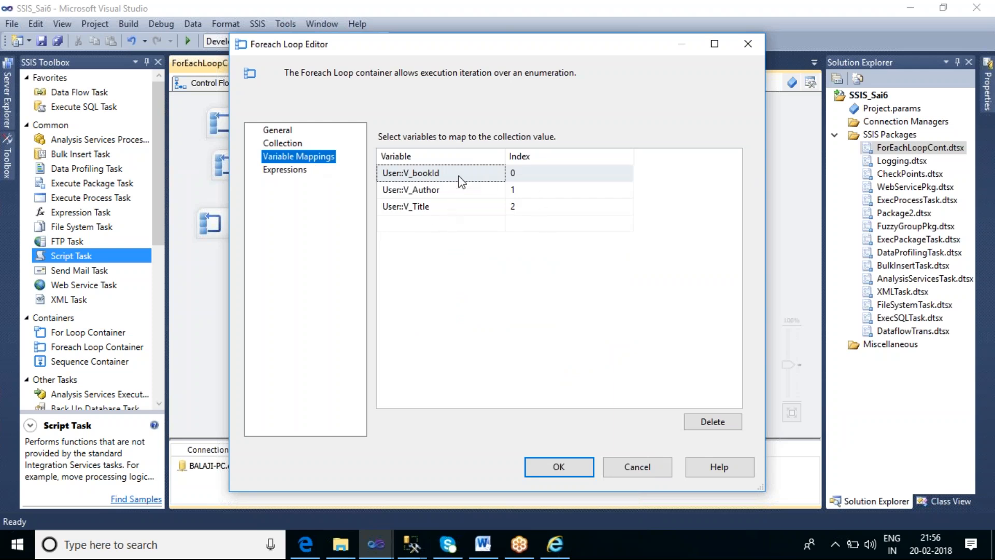
left_click(521, 172)
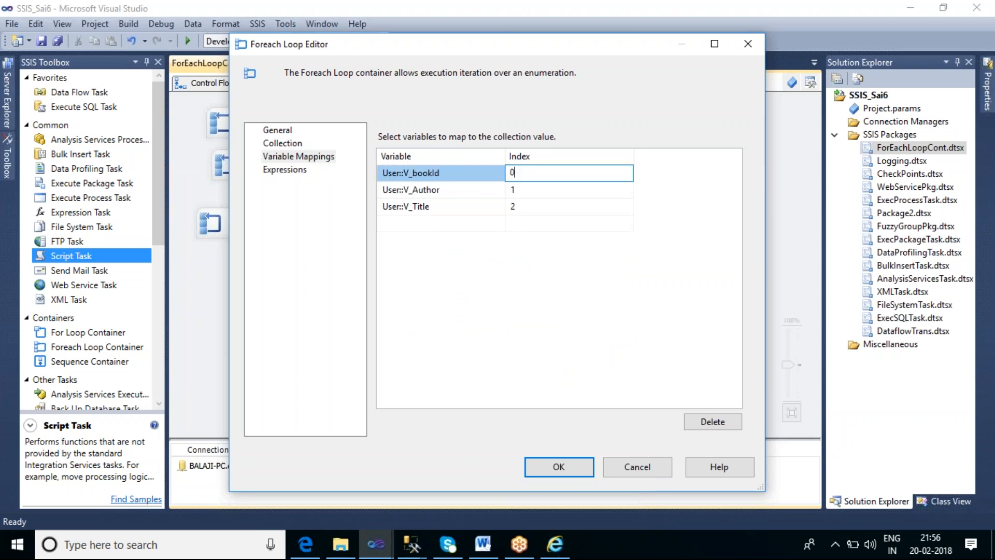
left_click(555, 544)
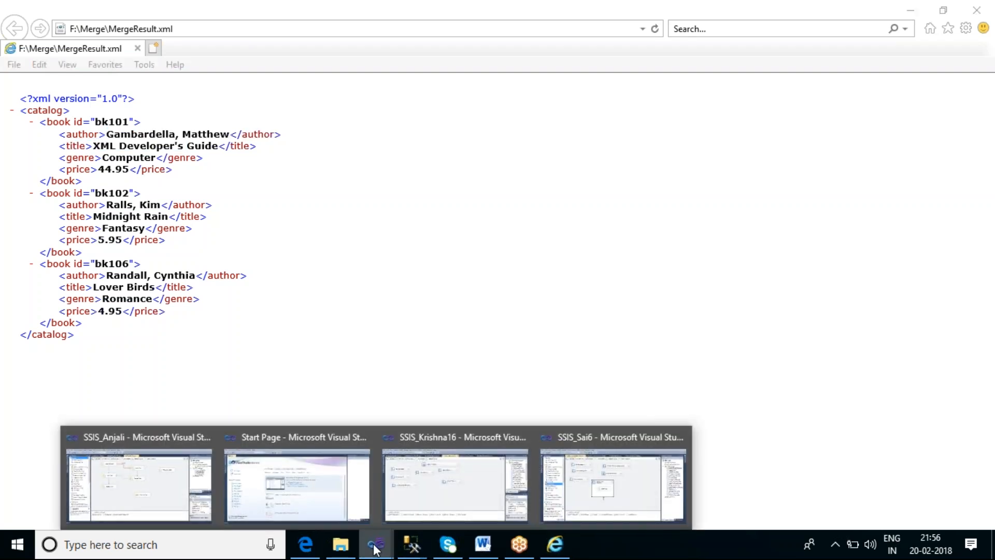
left_click(588, 489)
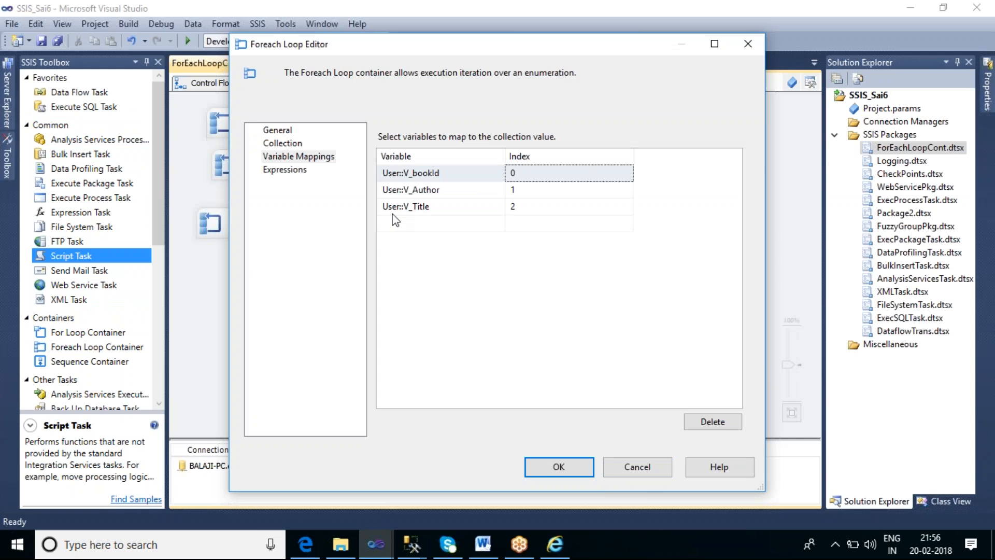
Set the NodeList enumerator's OuterXPathString to //catalog/book and accept the Foreach Loop settings
left_click(275, 145)
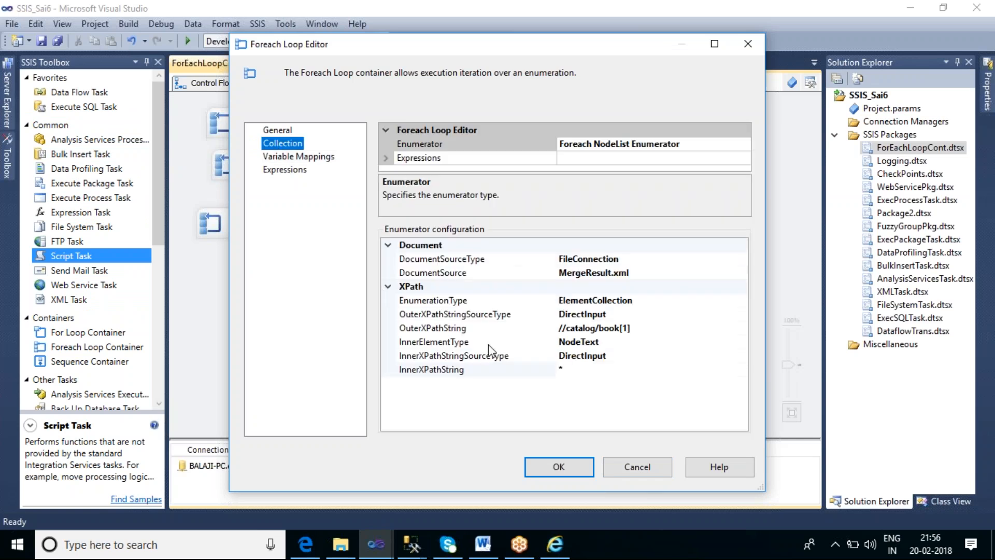
left_click(646, 327)
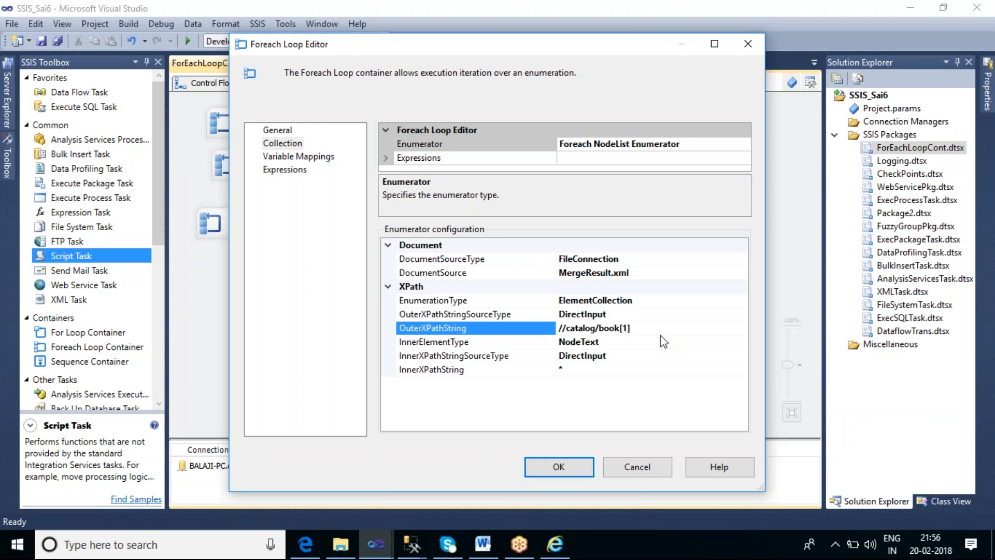
key("BackSpace")
key("BackSpace")
key("BackSpace")
key("BackSpace")
key("BackSpace")
key("BackSpace")
key("BackSpace")
key("BackSpace")
type("b")
key("BackSpace")
type("/book")
left_click(558, 467)
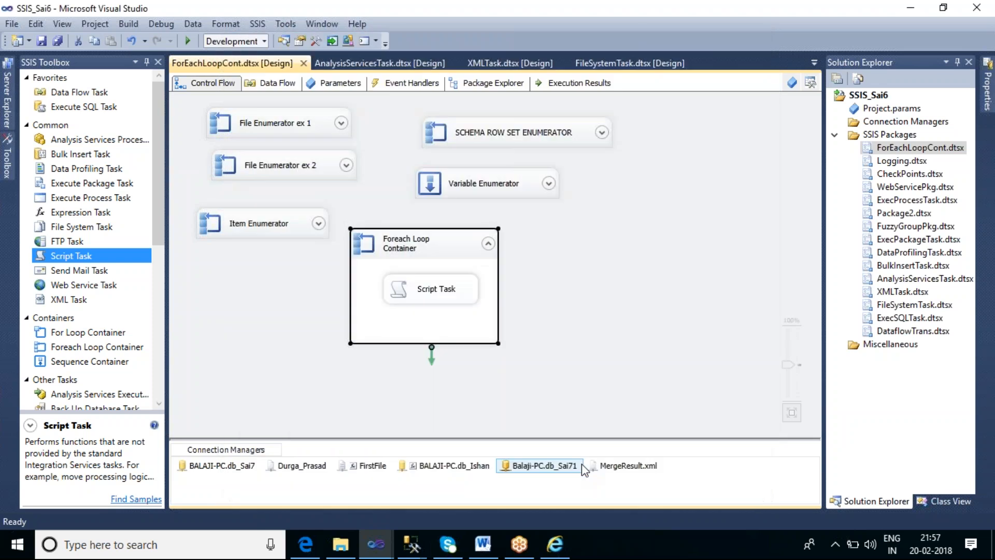
Open the Script Task's code and change the first message label in Main() to " Author: "
left_click(610, 306)
double_click(451, 293)
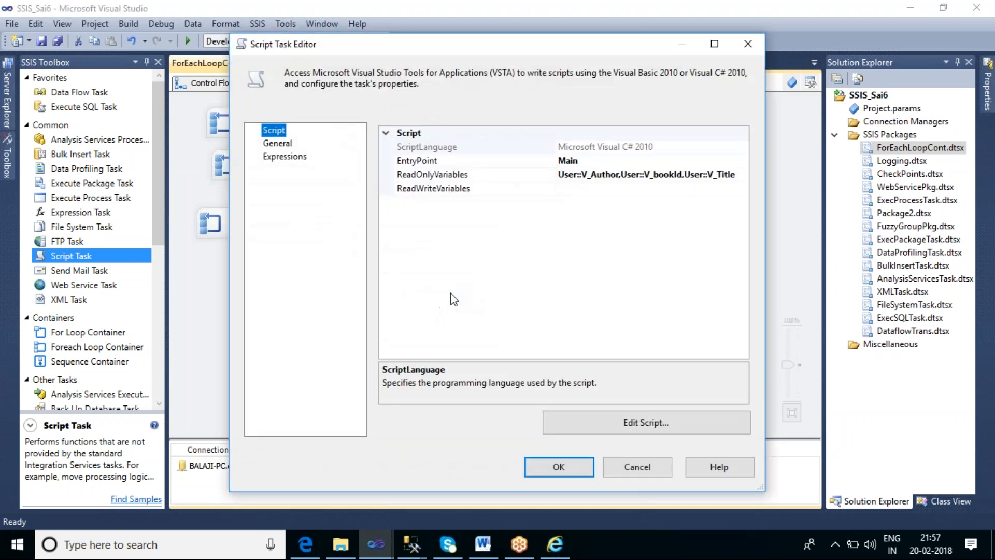
left_click(651, 419)
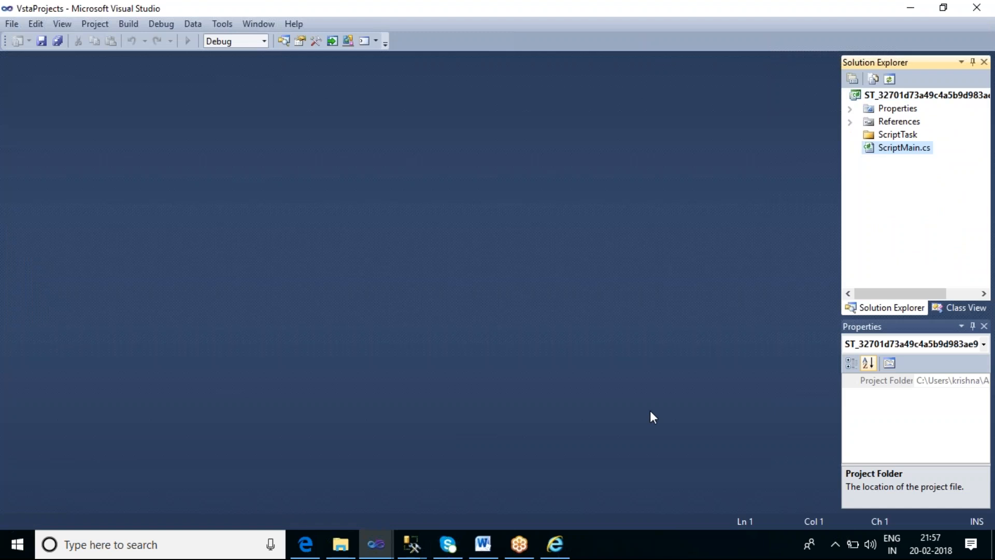
scroll(648, 356, "down", 1)
scroll(648, 357, "down", 5)
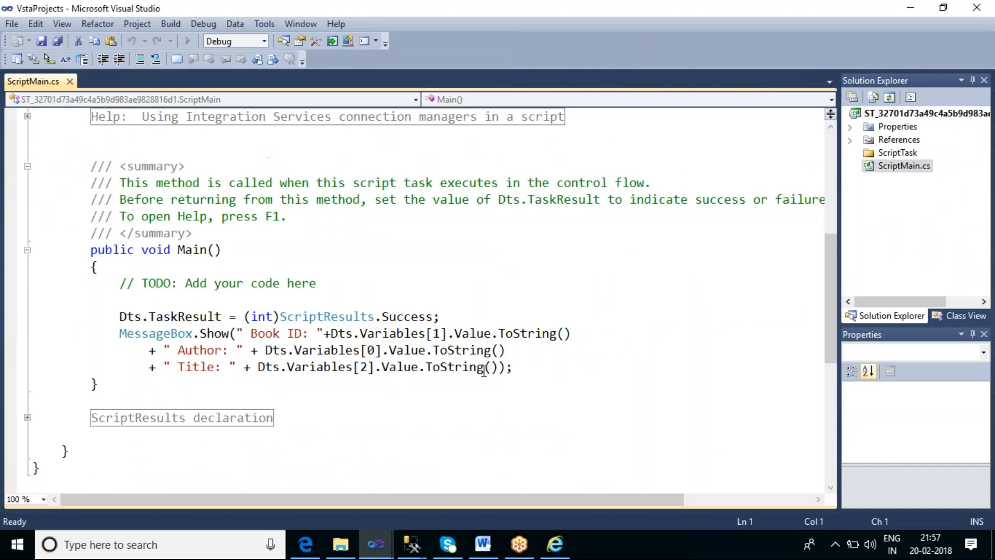
left_click(304, 333)
left_click_drag(304, 333, 251, 333)
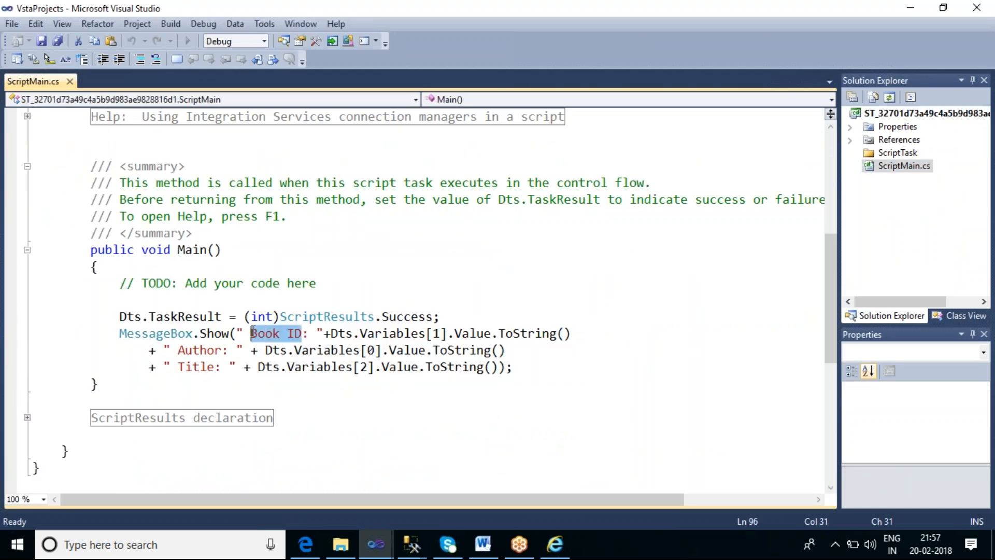
type("Author")
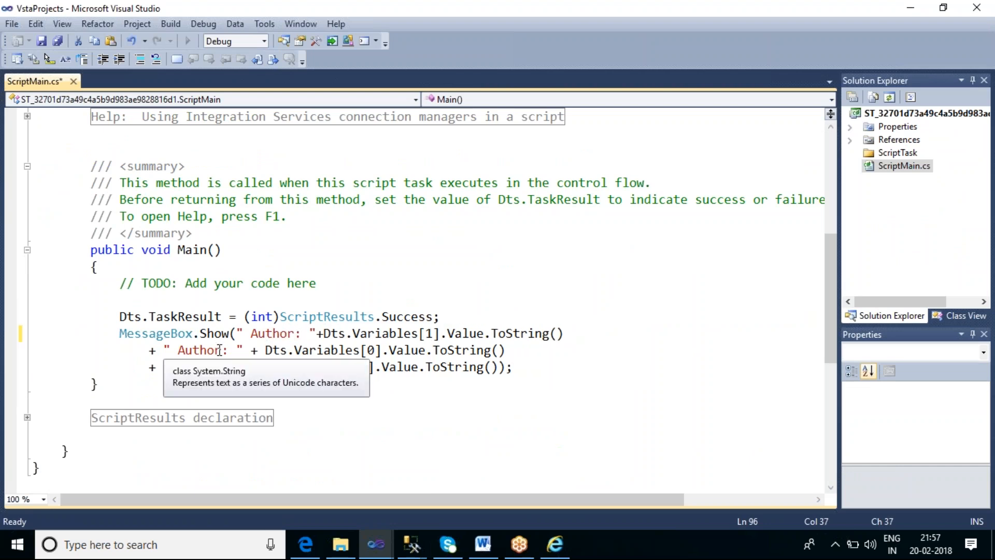
Change the second message expression's label to " Title: "
left_click_drag(221, 351, 177, 350)
type("Ti")
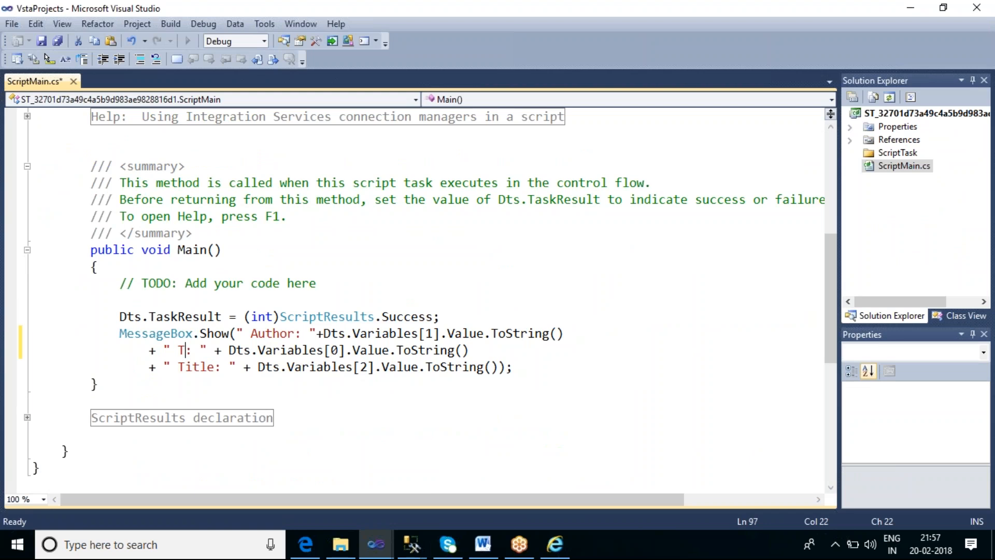
type("tle")
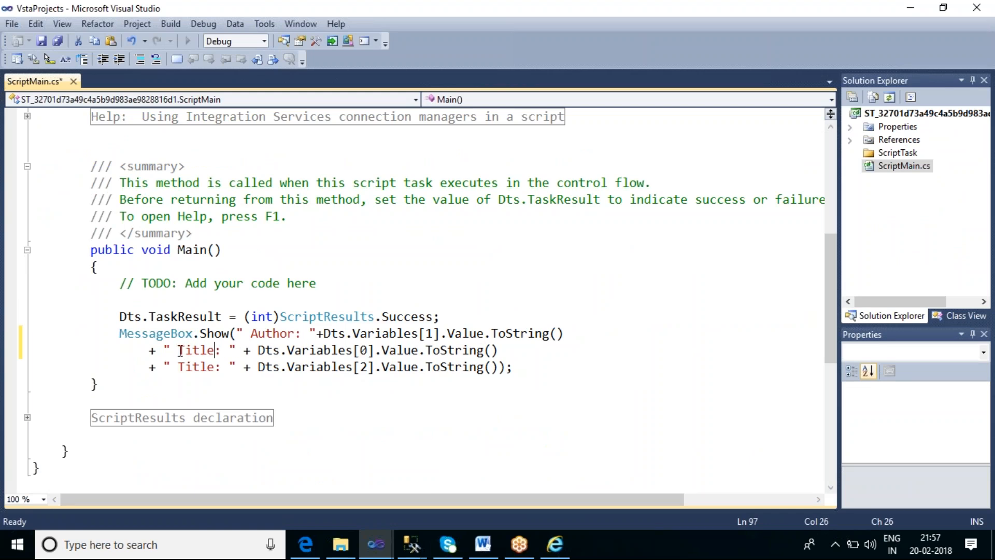
Change the third message expression's label to " book type: "
left_click_drag(219, 366, 178, 366)
type("Gen")
key("BackSpace")
key("BackSpace")
key("BackSpace")
type("T")
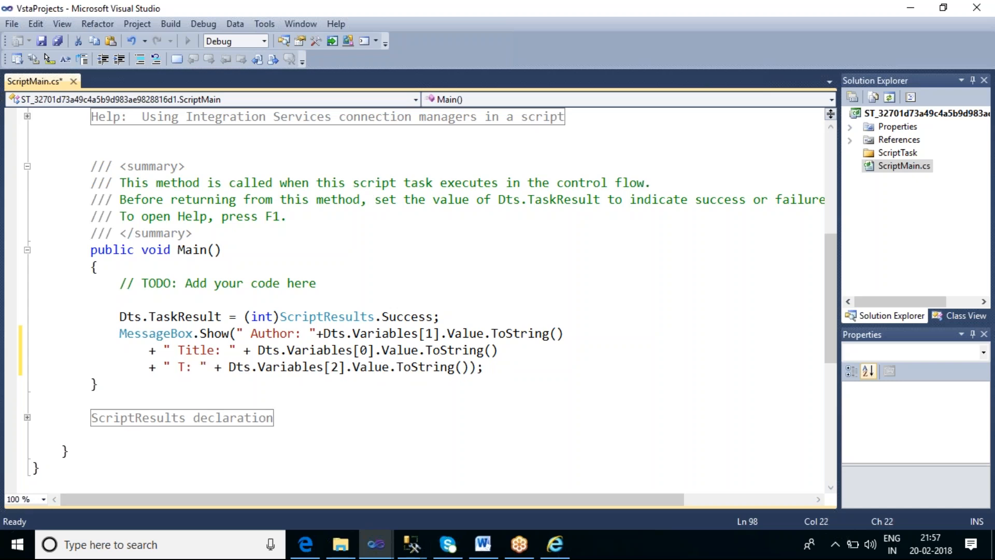
key("BackSpace")
type("book type")
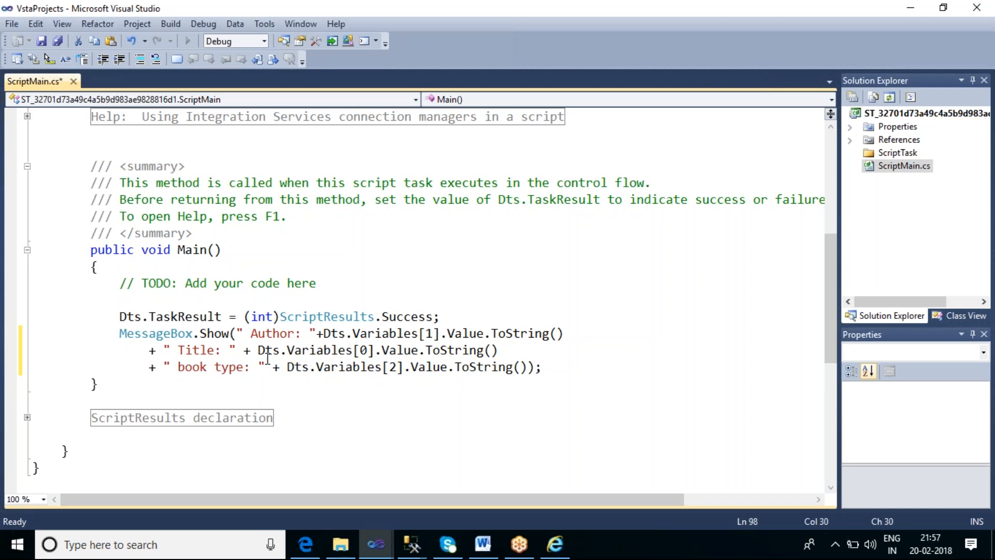
Save and build the relabelled script, then close the code window and accept the Script Task settings
left_click(415, 415)
key("ctrl+s")
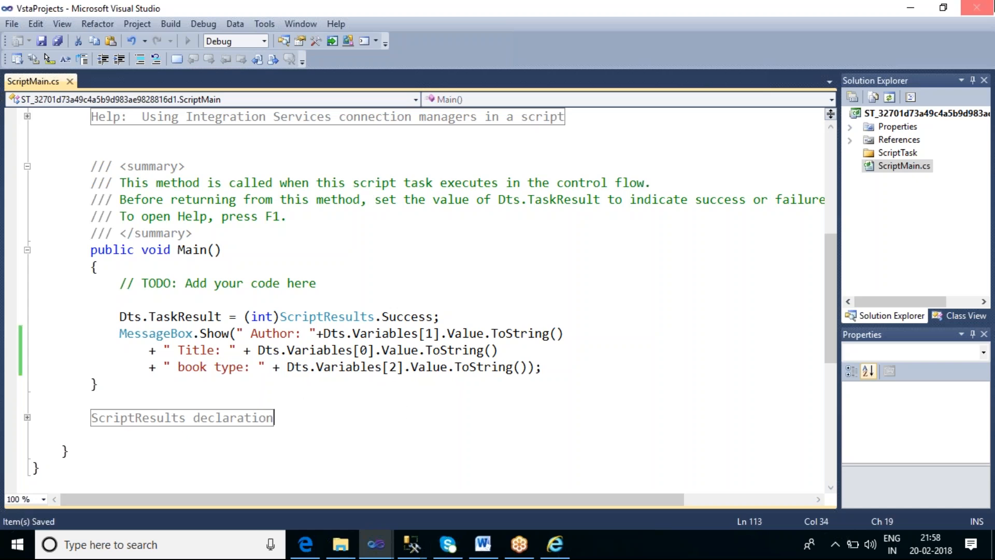
left_click(203, 24)
mouse_move(172, 26)
left_click(223, 40)
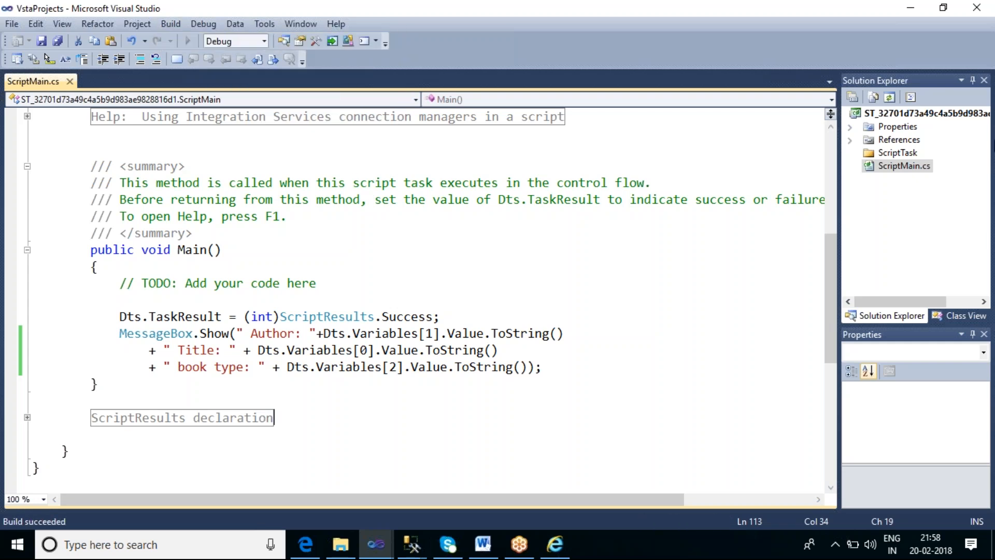
left_click(977, 8)
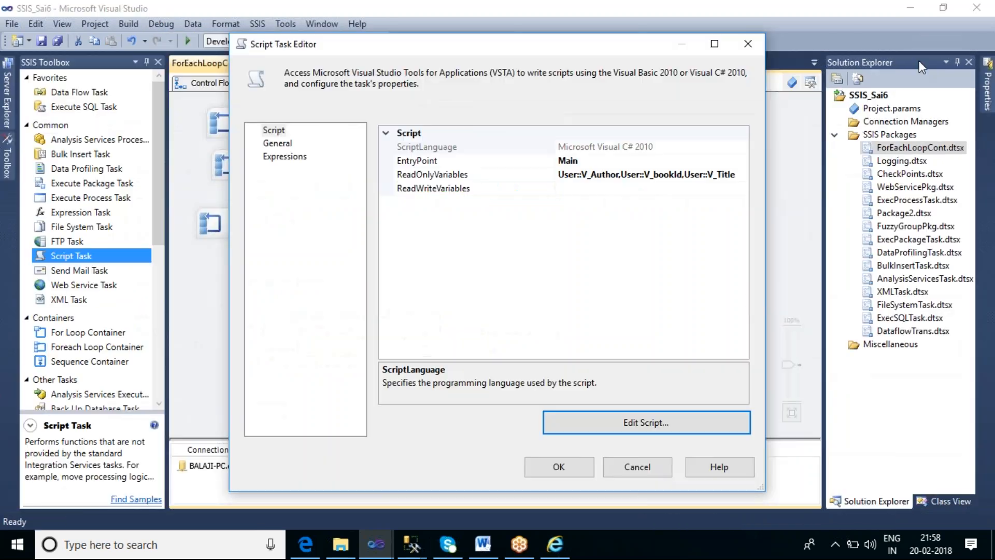
left_click(568, 467)
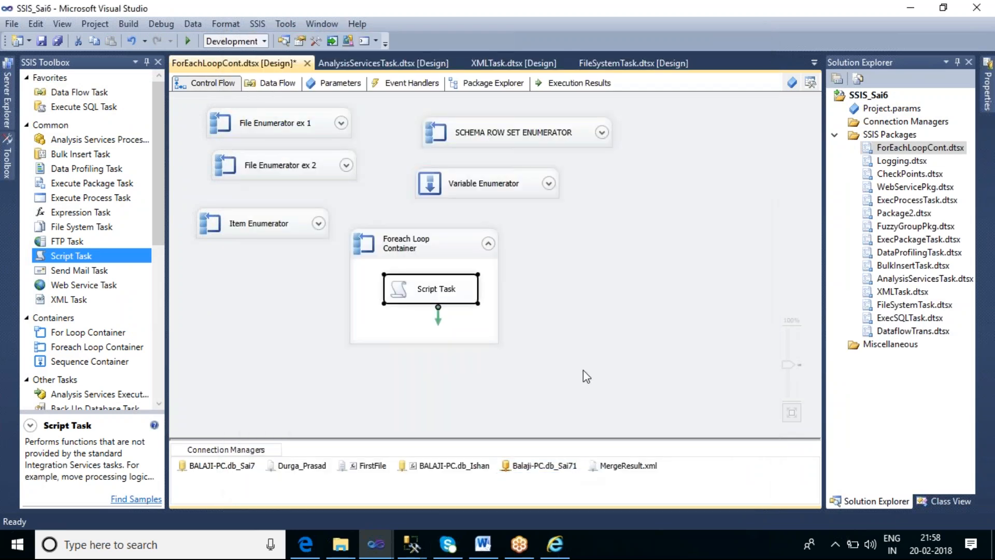
Execute the Foreach Loop Container and check its book messages against MergeResult.xml in Internet Explorer
right_click(465, 250)
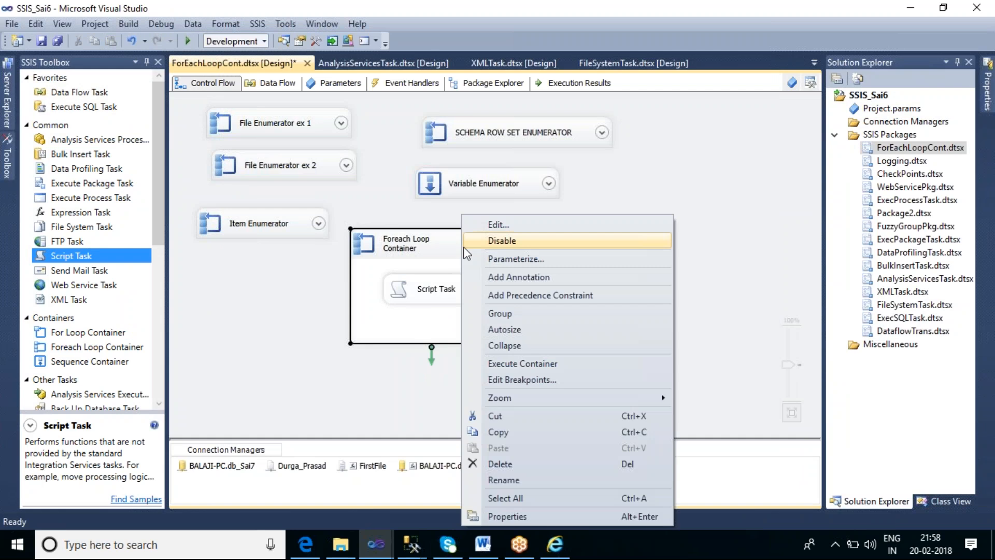
left_click(542, 364)
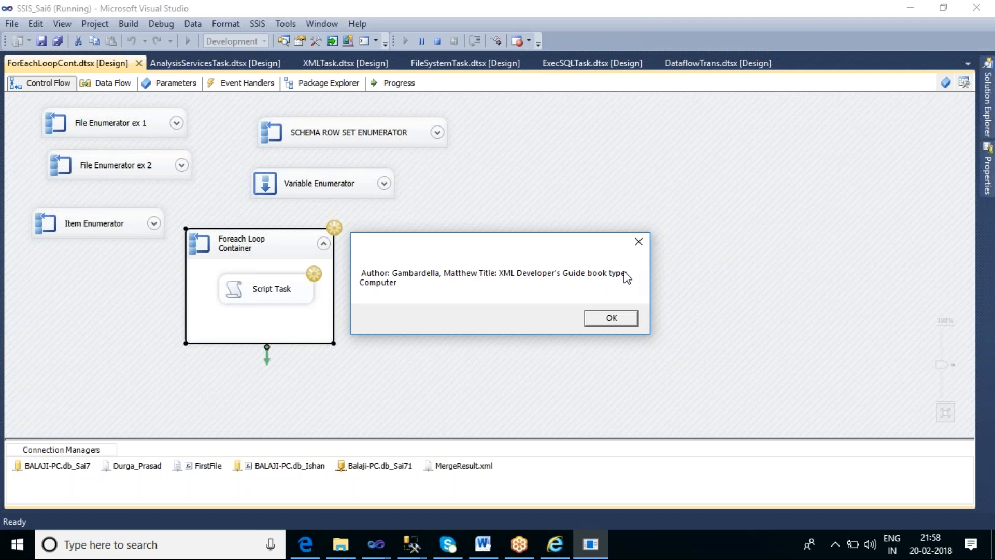
left_click(612, 319)
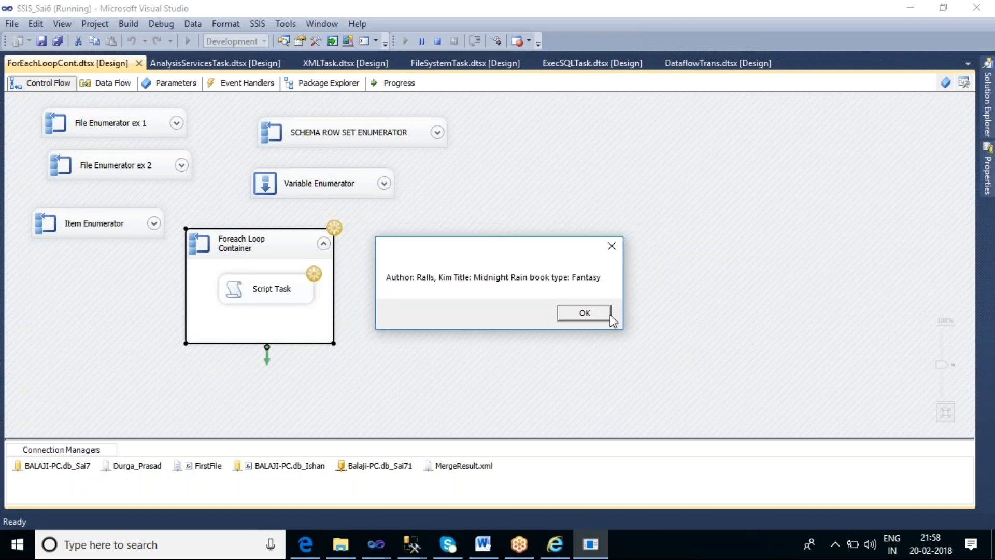
left_click(557, 550)
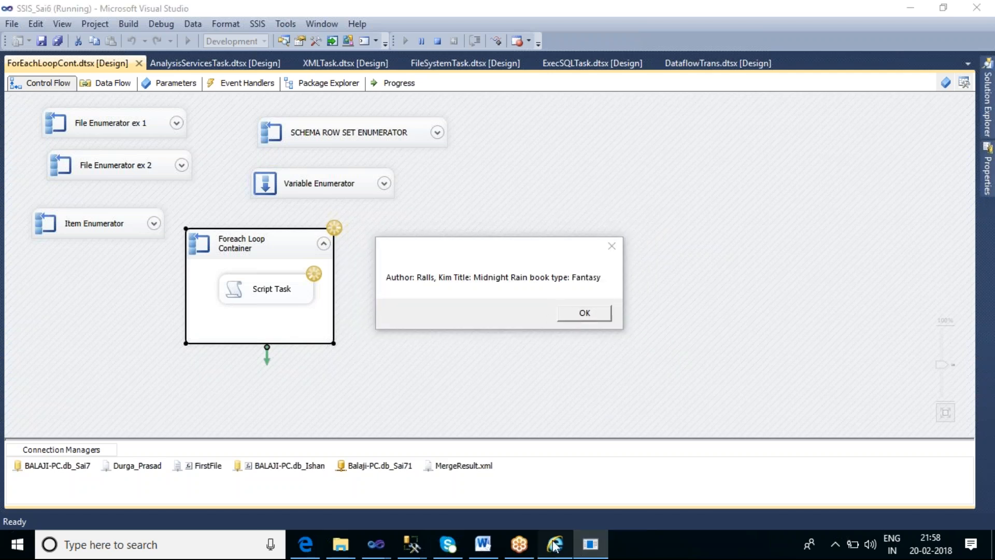
left_click(591, 543)
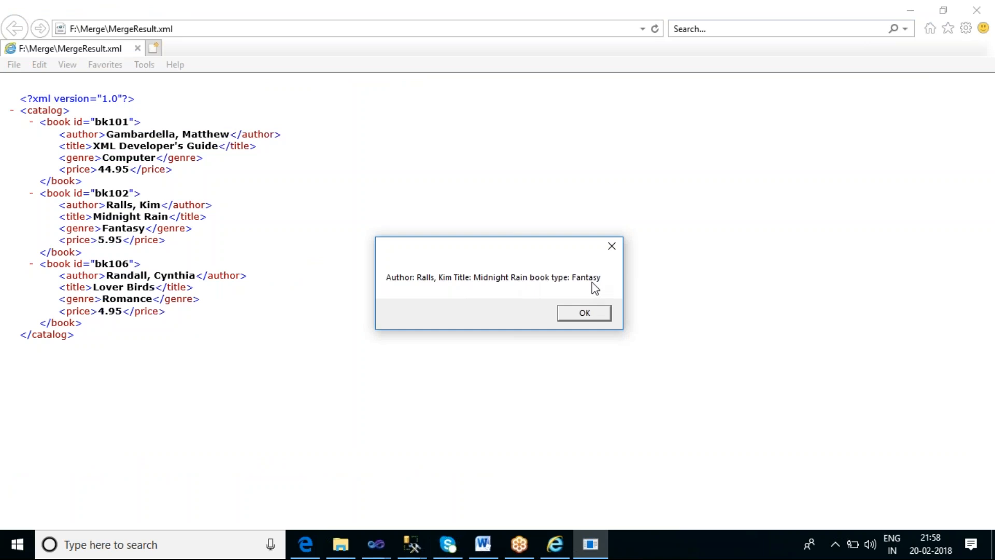
Dismiss the remaining book messages, close Internet Explorer and stop debugging the package in Visual Studio
left_click(599, 321)
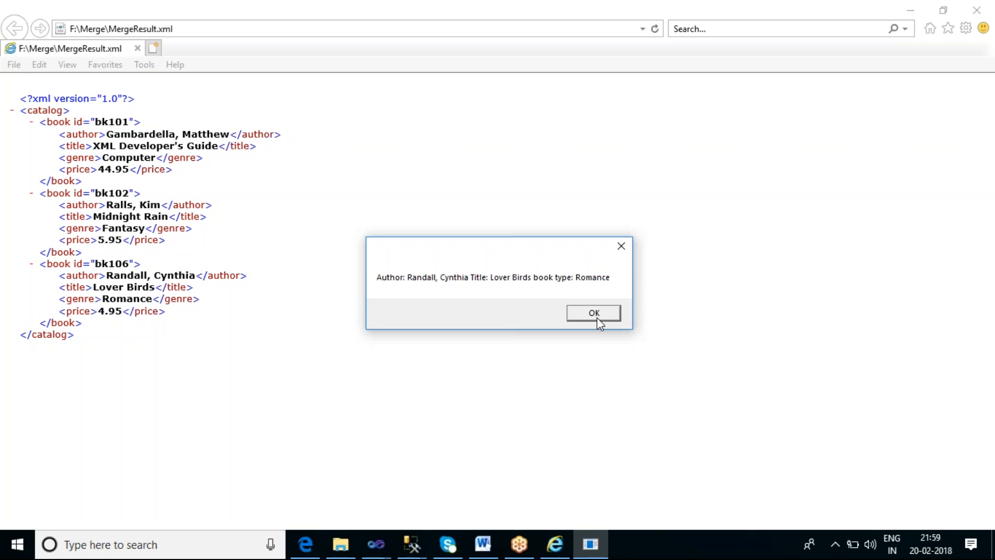
left_click(593, 313)
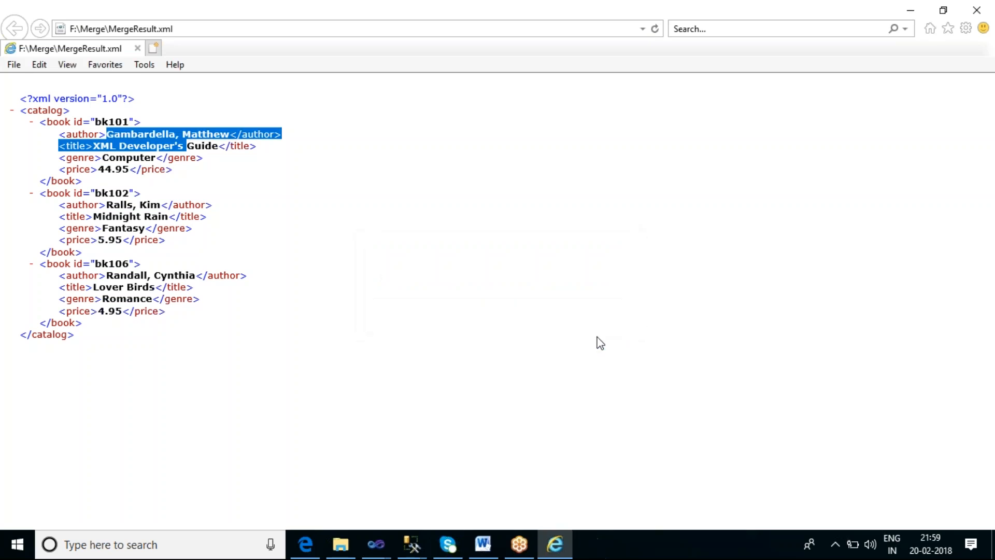
left_click(992, 7)
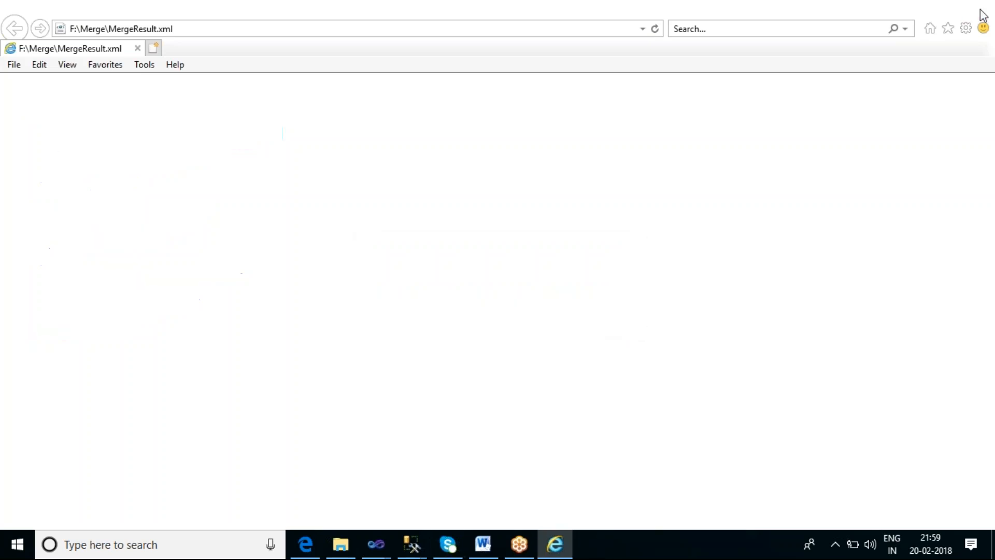
left_click(493, 266)
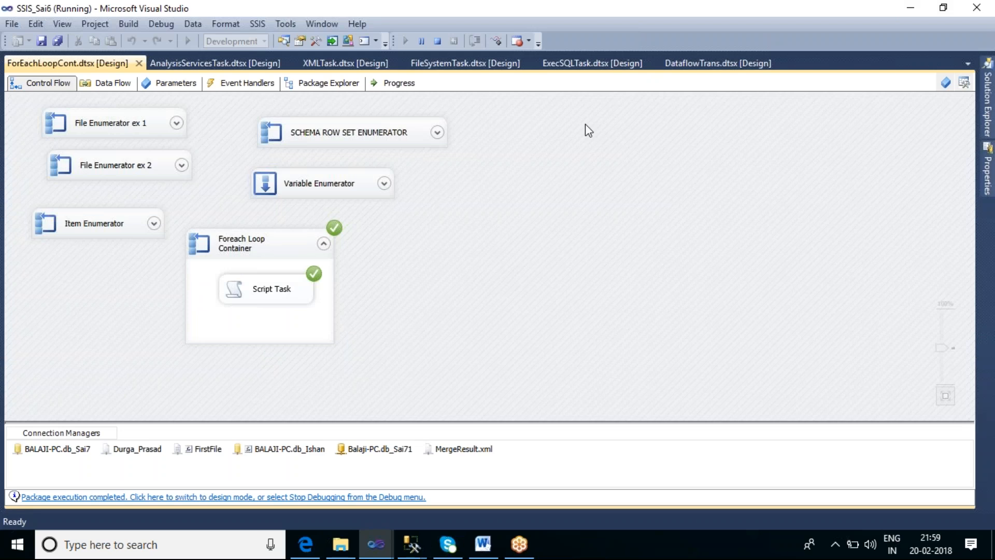
left_click(438, 43)
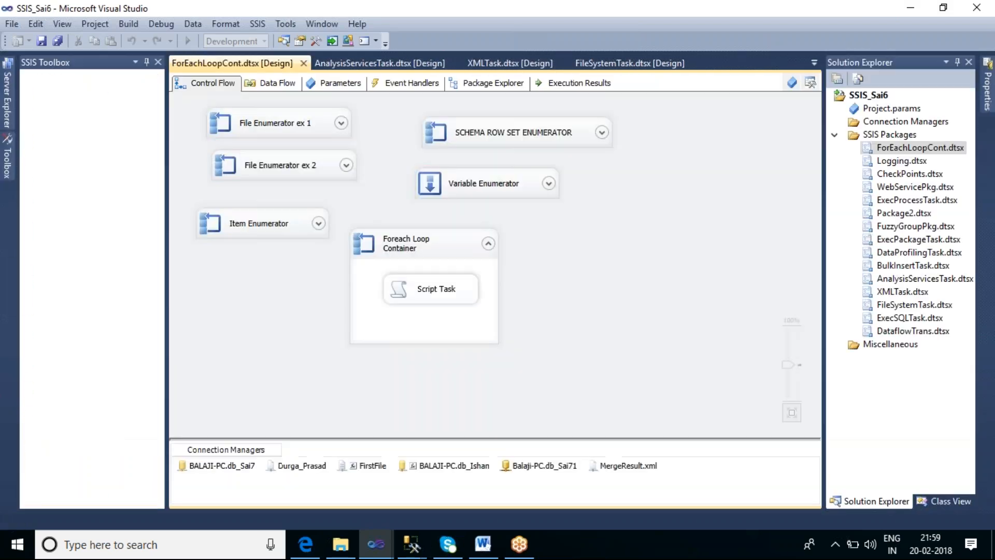
Rename the Foreach Loop Container as "Node list Enumerator"
left_click(420, 249)
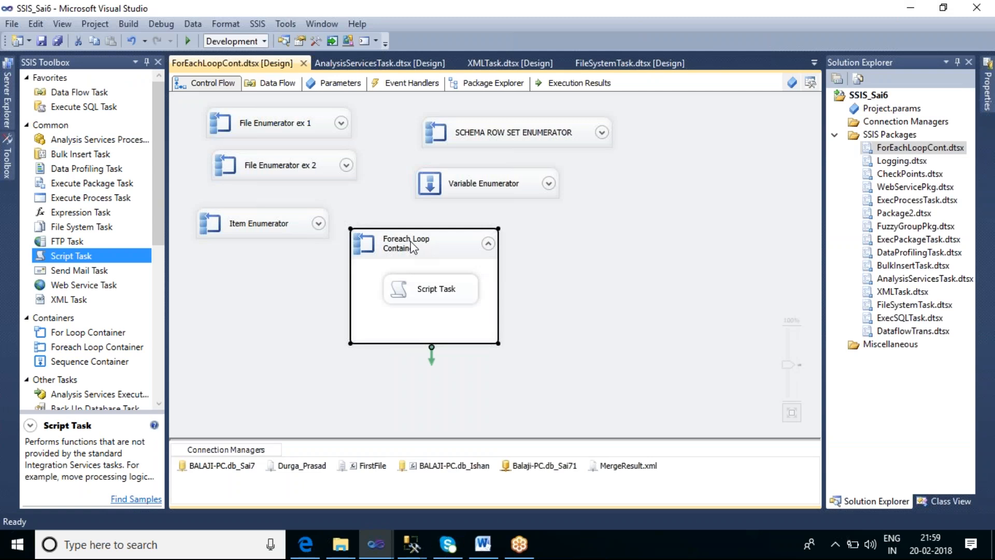
left_click(413, 247)
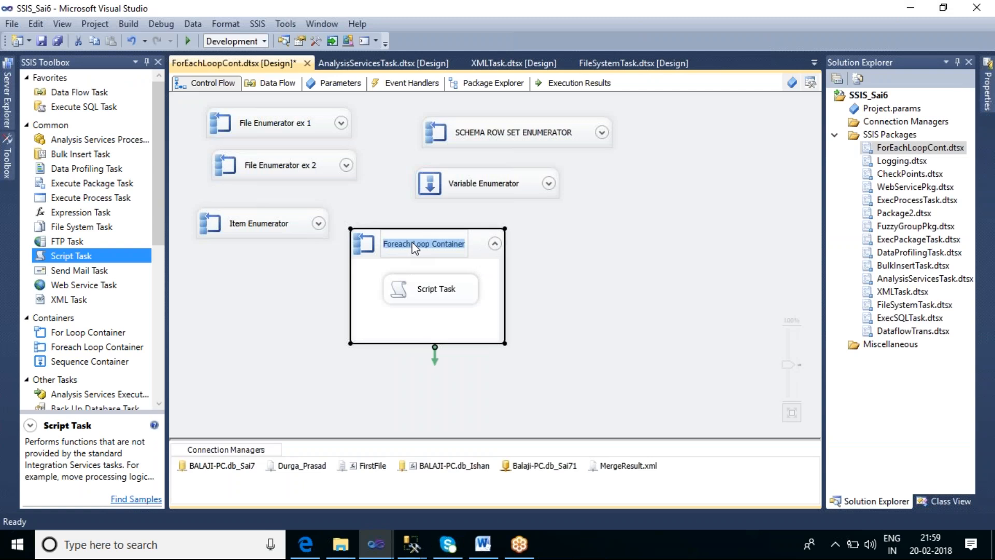
type("No")
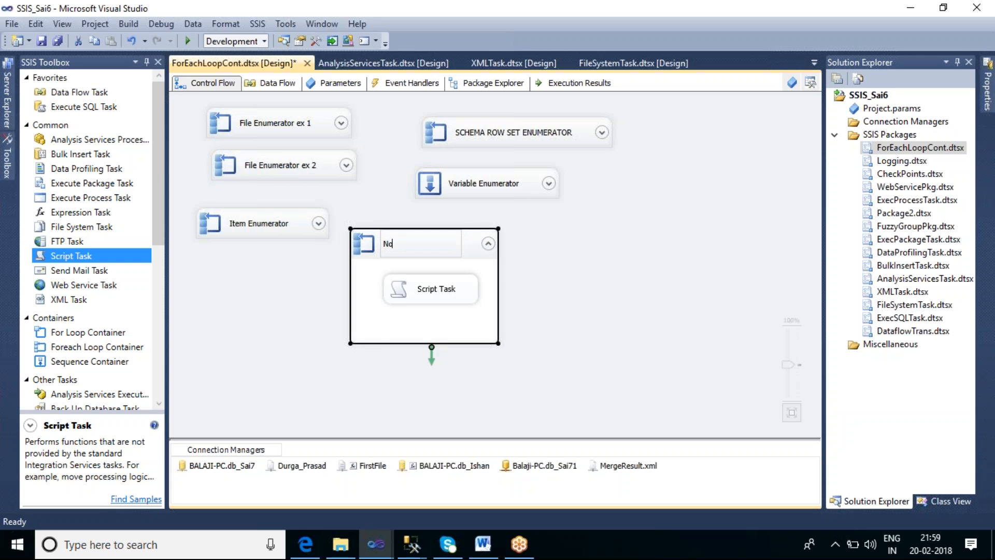
type("de 1ist Enumerator")
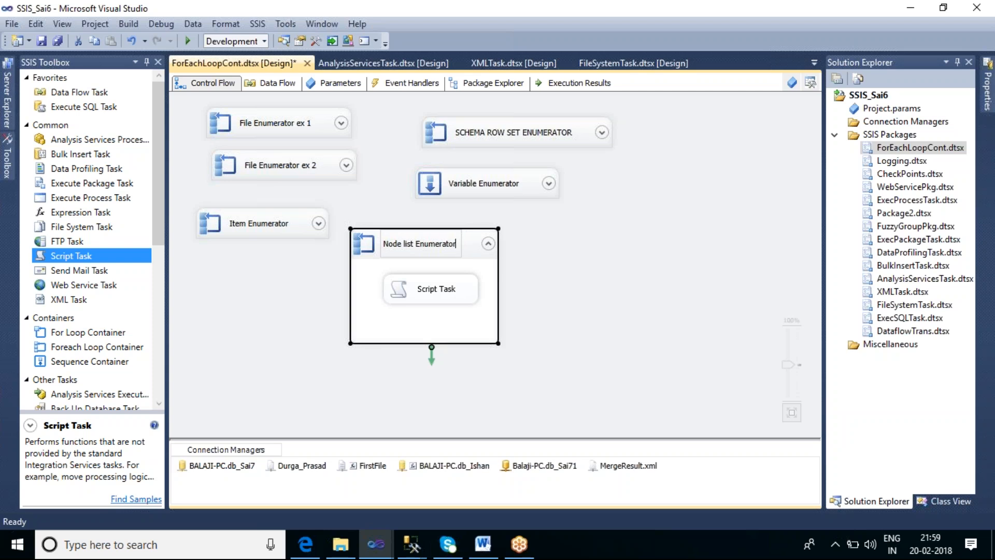
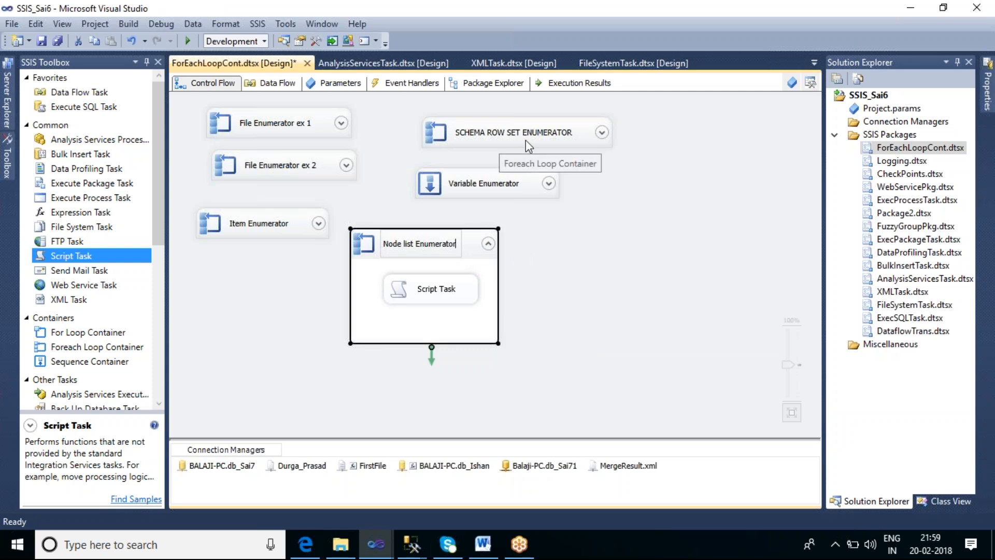
Collapse the Node list Enumerator container on the control flow
left_click(488, 244)
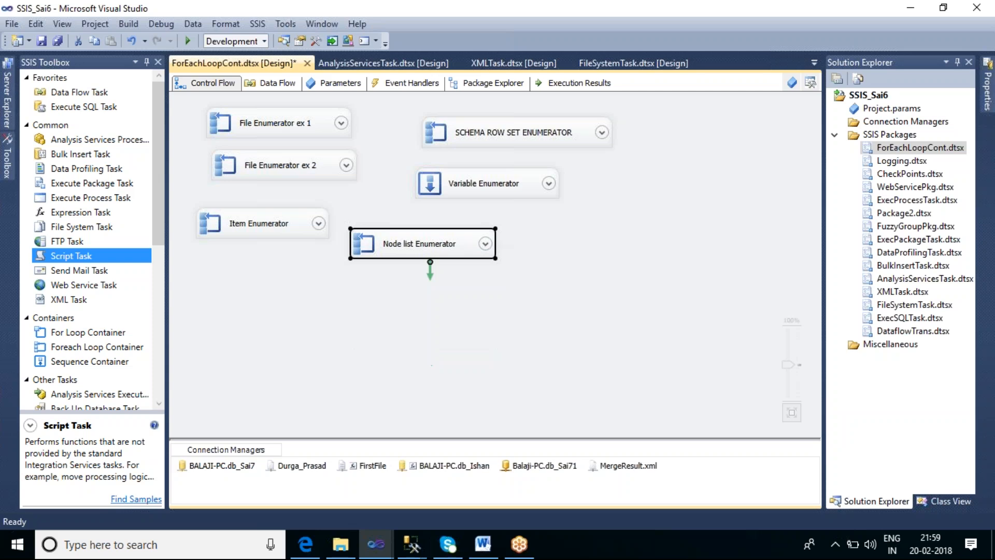
left_click(562, 259)
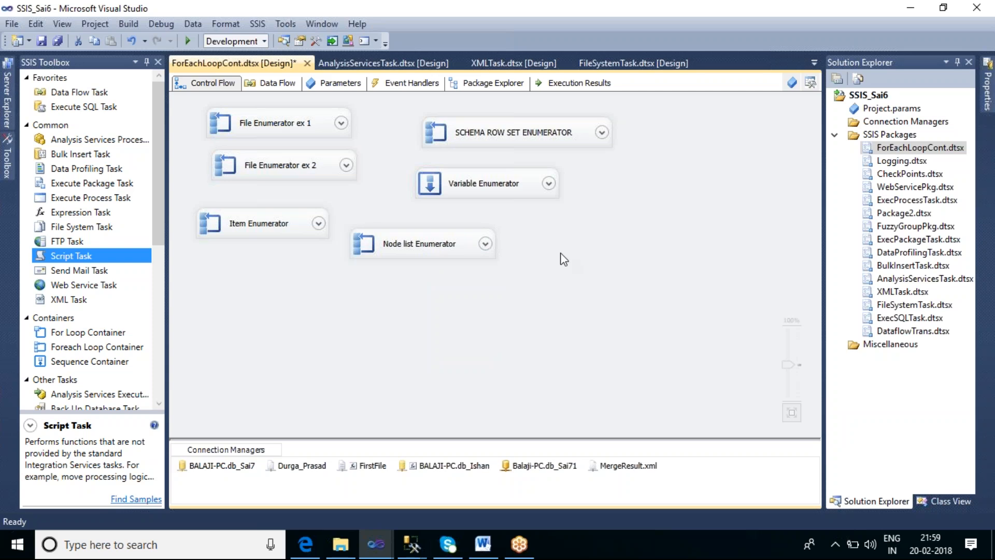
left_click(557, 138)
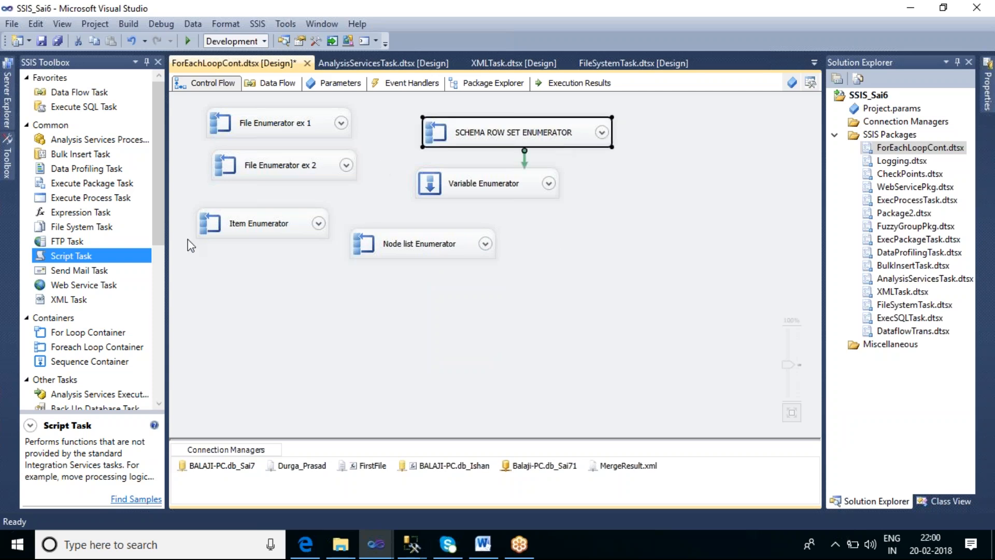
Add a new Foreach Loop Container beside Node list Enumerator and open its editor
left_click(101, 347)
left_click_drag(557, 242, 556, 243)
double_click(628, 263)
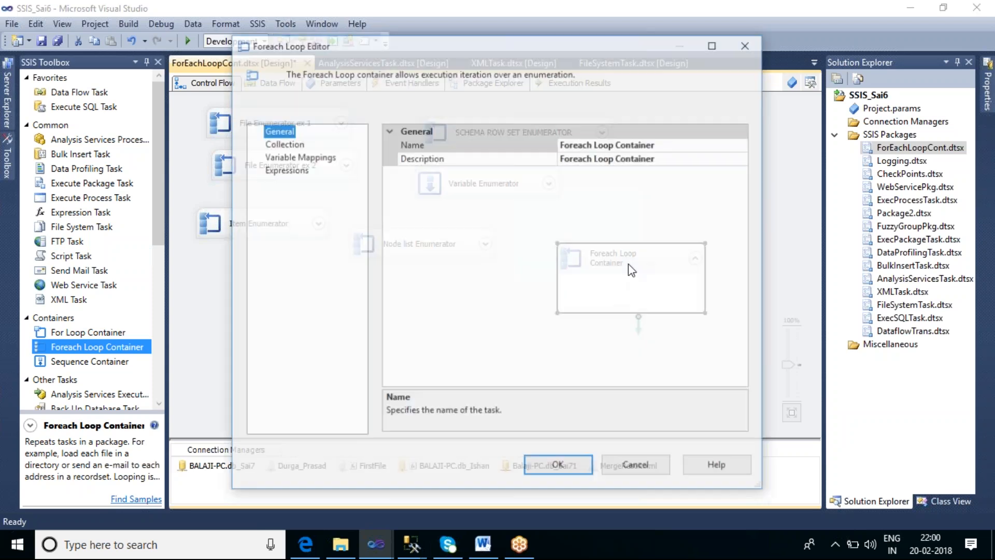
Set the new container's collection enumerator to Foreach SMO Enumerator
left_click(690, 146)
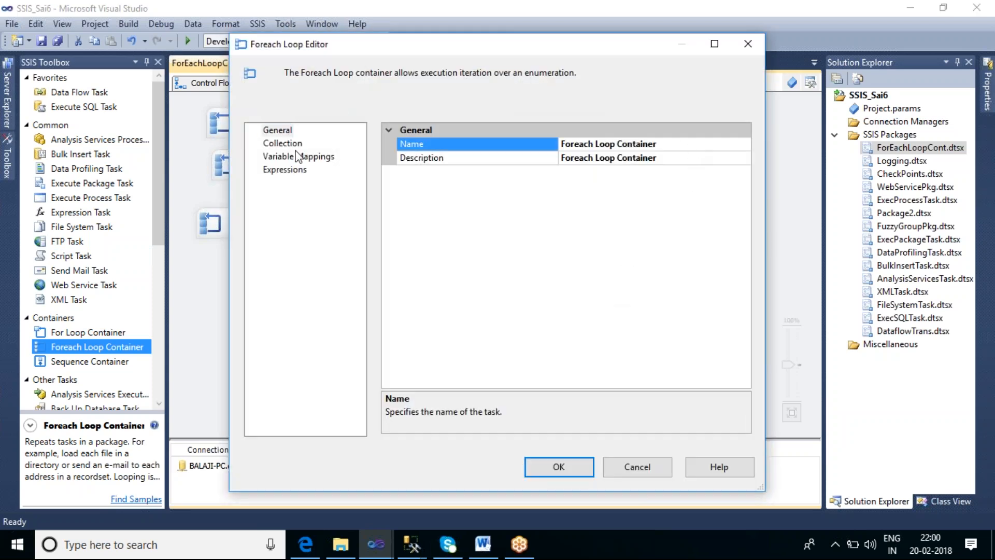
left_click(288, 145)
left_click(704, 145)
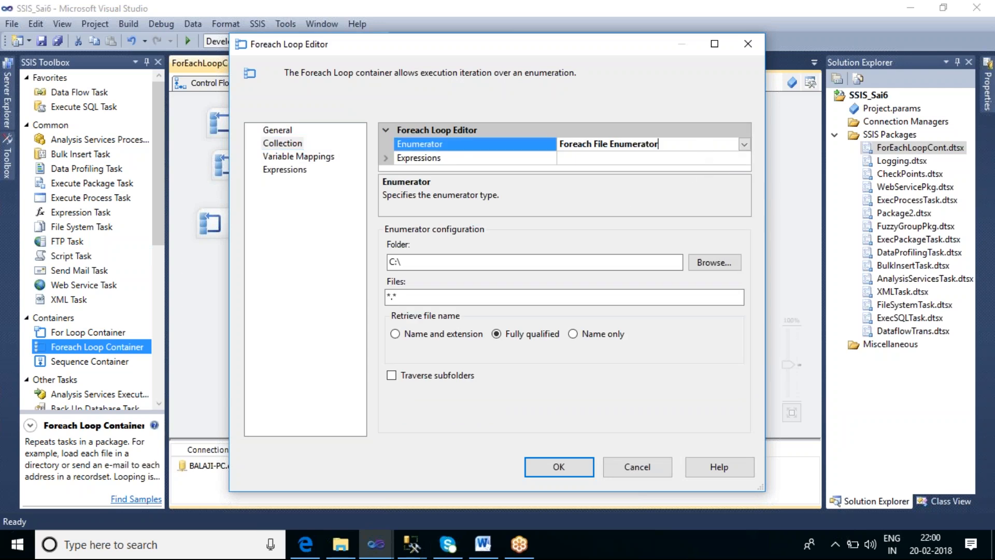
left_click(743, 144)
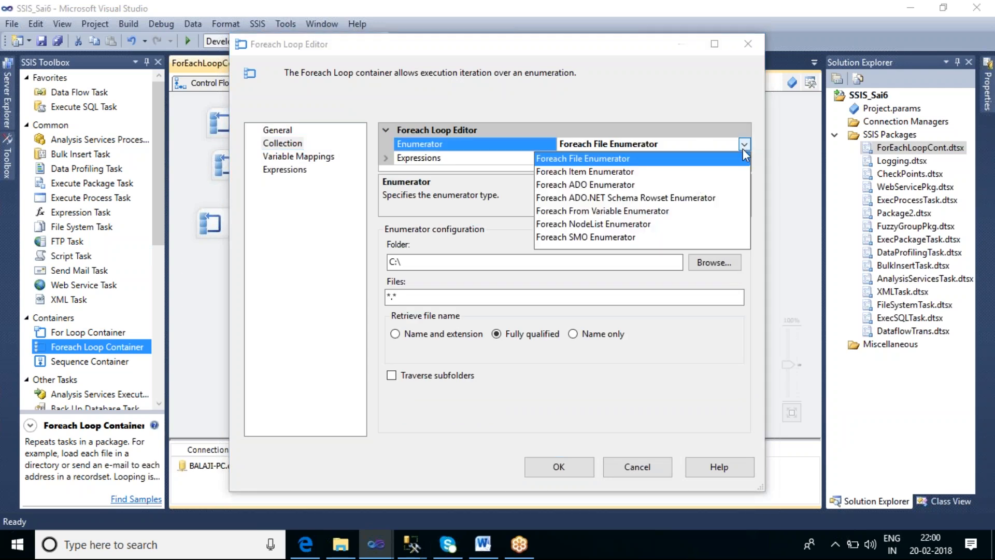
left_click(596, 238)
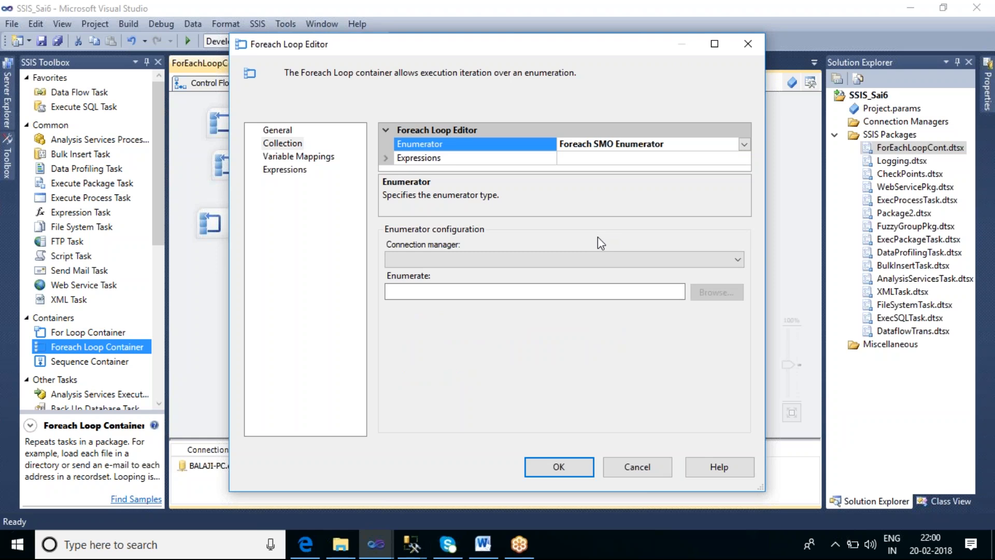
Create a new SMO connection for the enumerator to the server BALAJI-PC
left_click(594, 258)
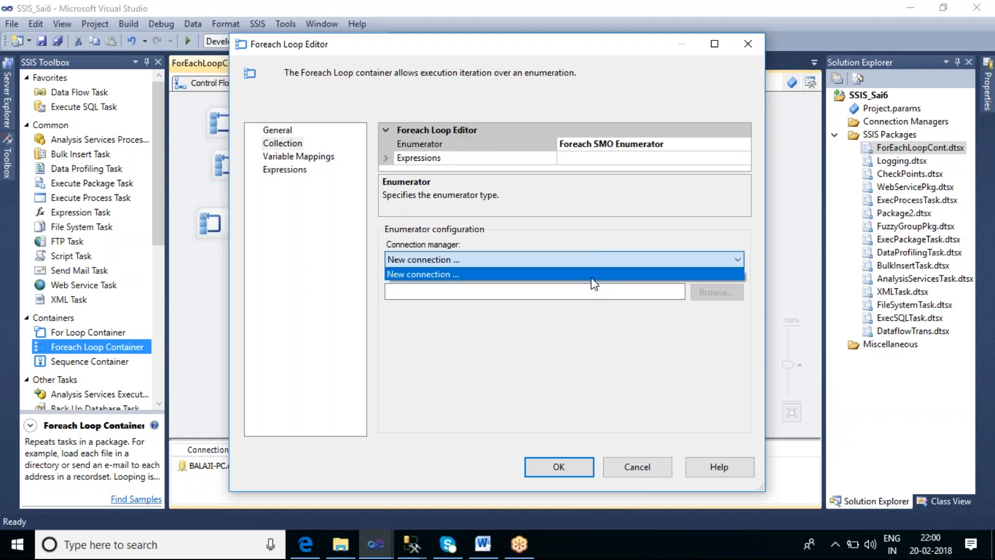
left_click(592, 278)
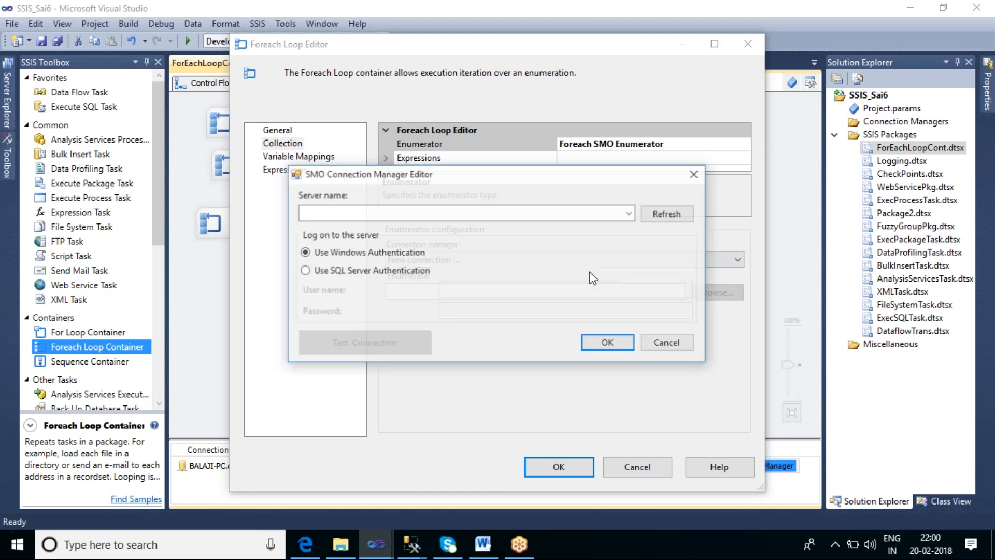
left_click(559, 215)
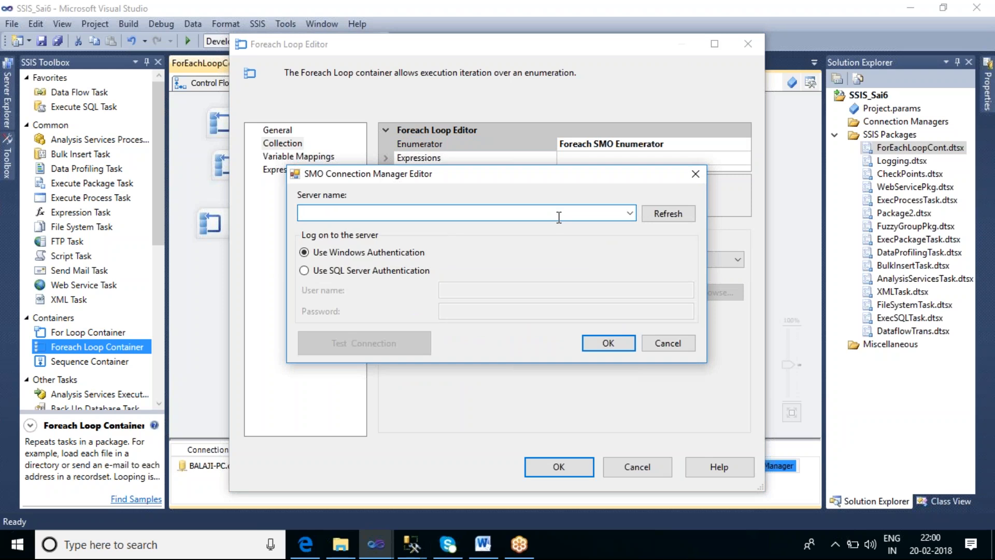
type("BALAJI")
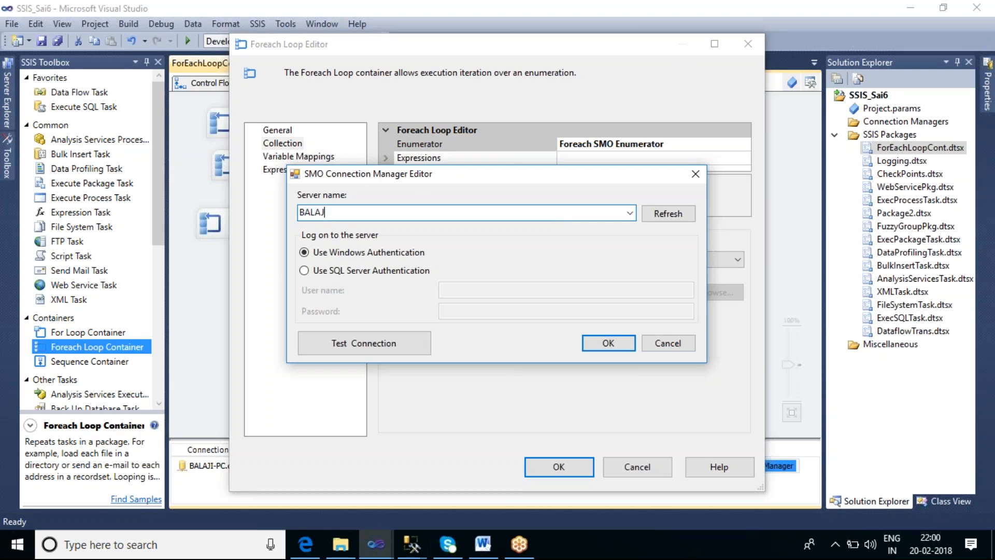
type("-PC")
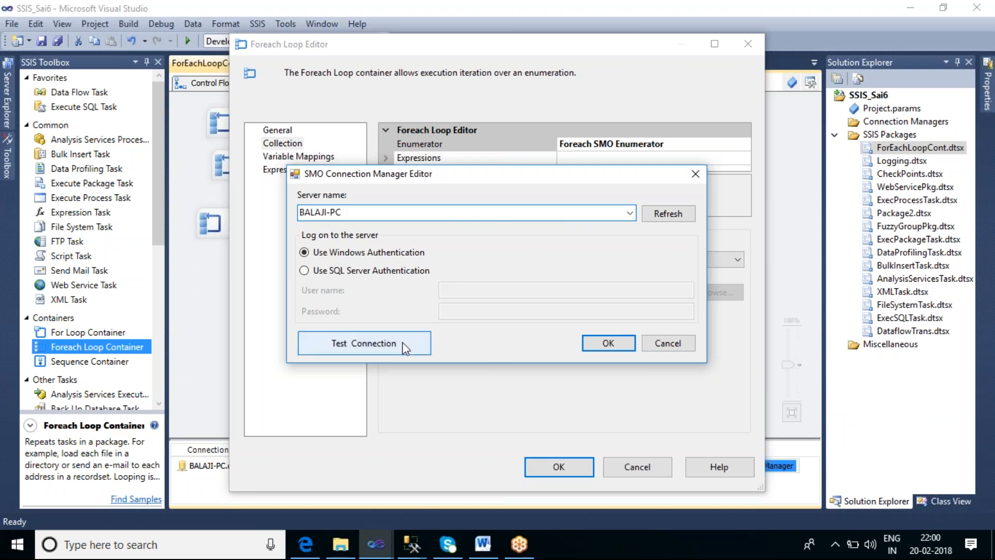
left_click(592, 343)
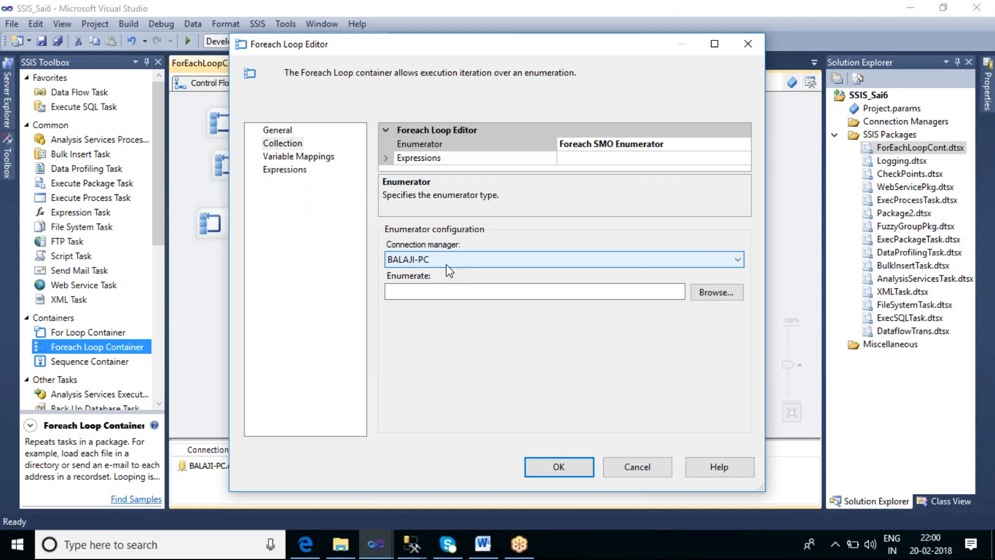
Open the SMO enumeration selection and expand the BALAJI-PC server
left_click(704, 294)
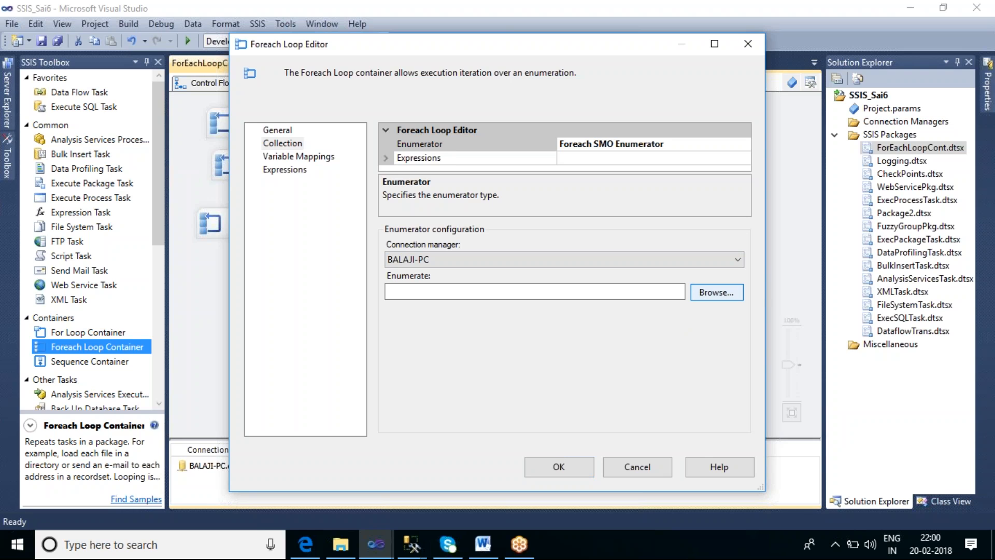
left_click(717, 291)
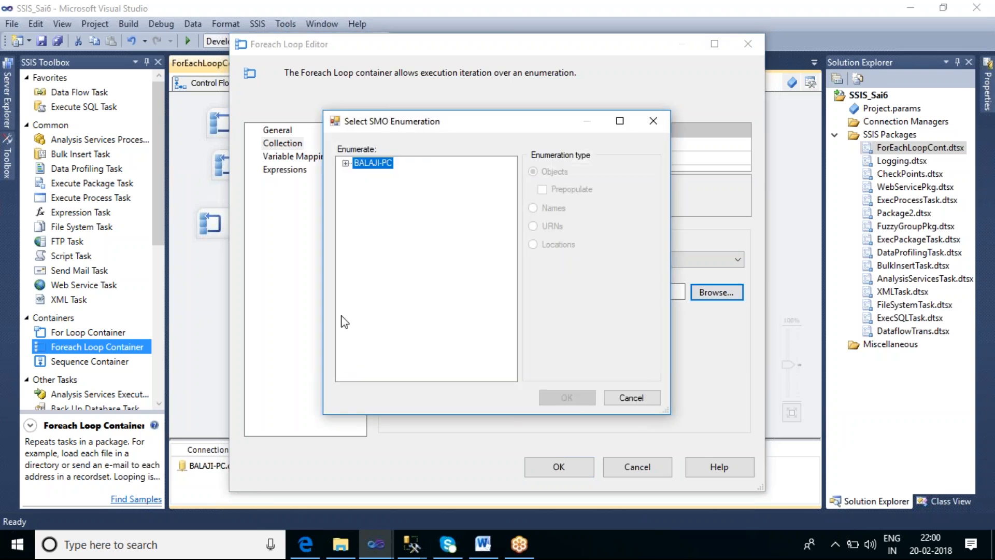
left_click(345, 164)
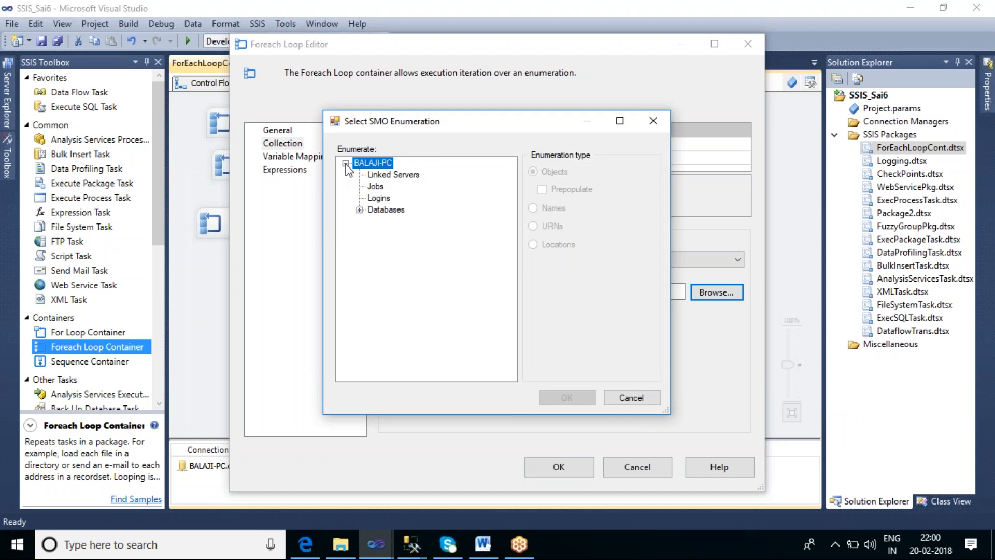
Examine the server's Linked Servers, Jobs, Logins and Databases entries, including the object types under AdventureWorks2012
left_click(385, 178)
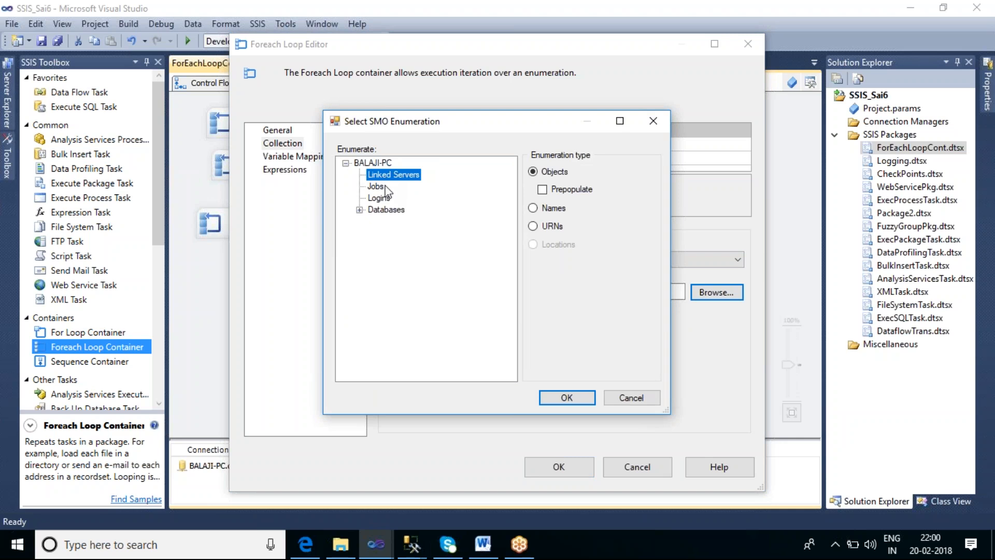
left_click(377, 186)
left_click(379, 199)
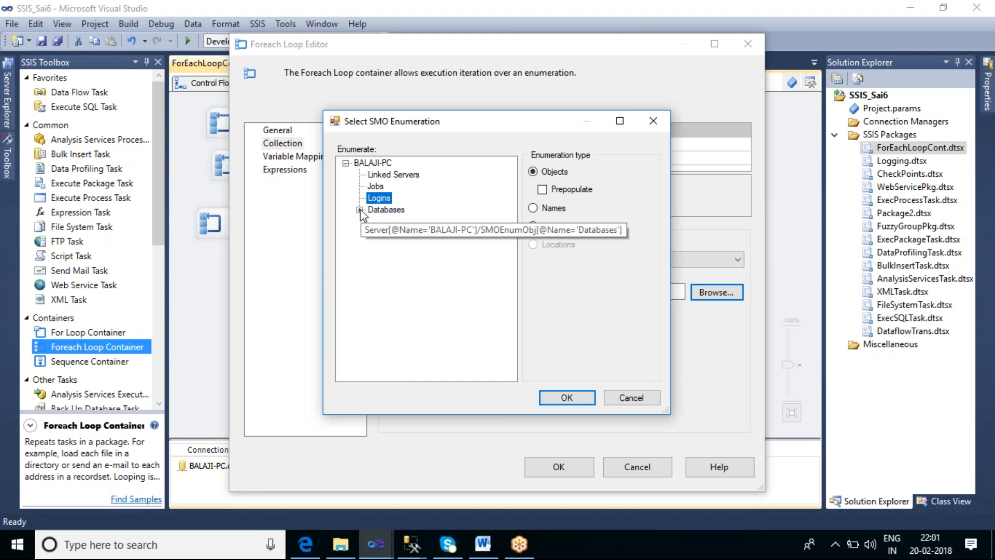
left_click(359, 209)
left_click(383, 165)
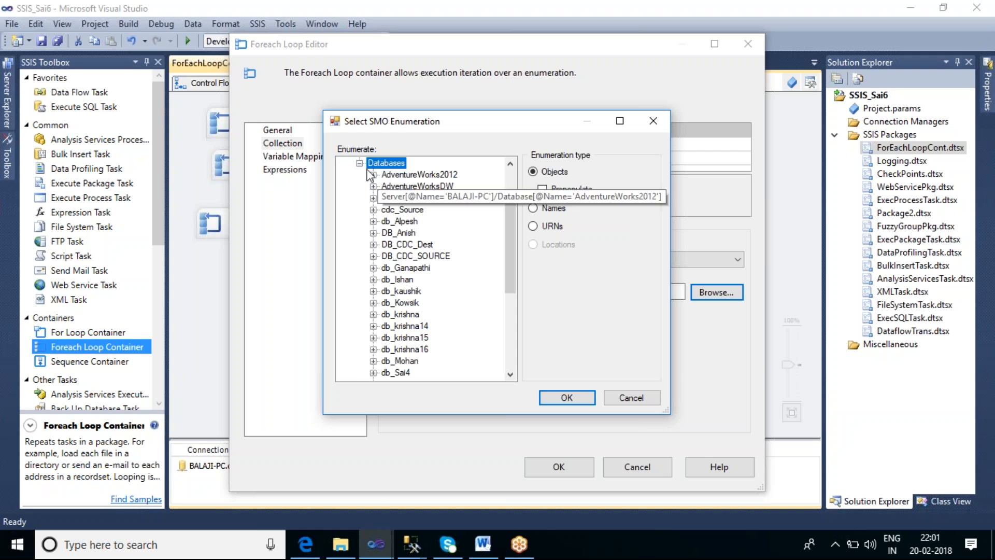
left_click(374, 175)
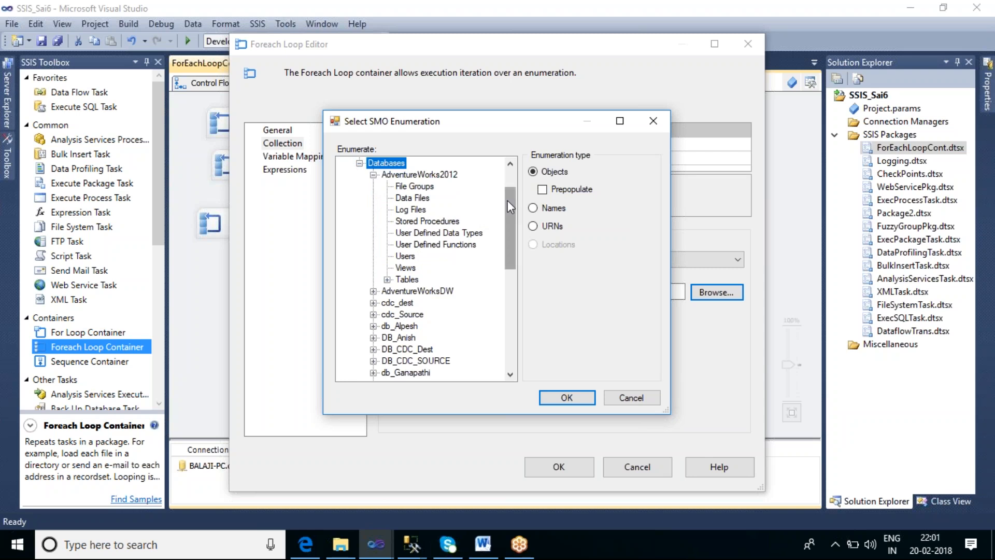
scroll(508, 200, "up", 1)
left_click(373, 210)
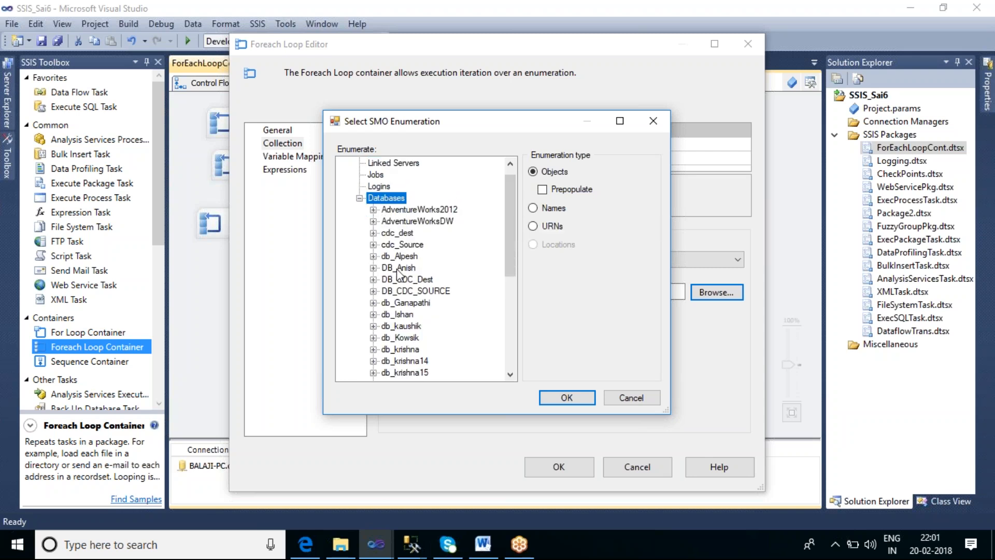
scroll(512, 224, "down", 2)
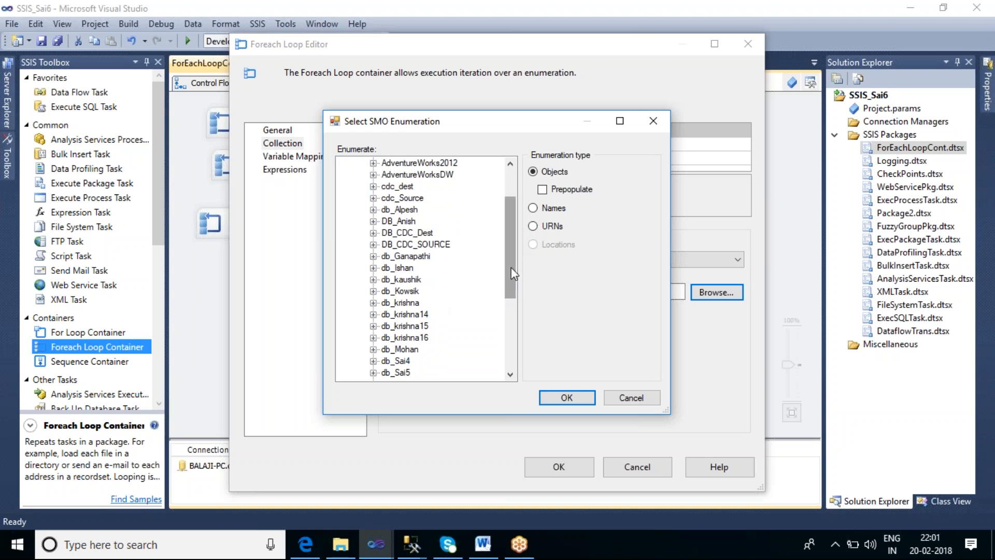
scroll(512, 303, "down", 3)
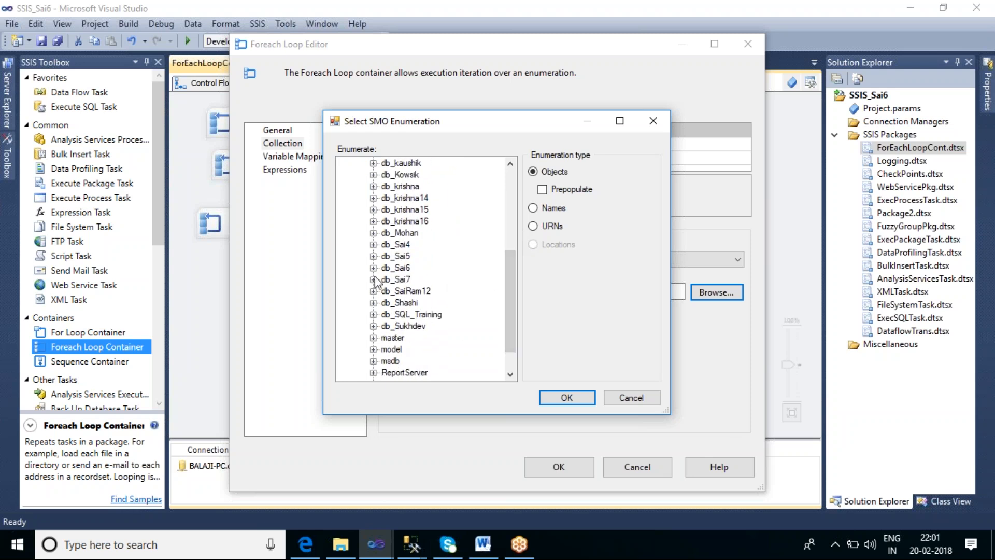
Expand db_Sai7 and compare the enumeration types offered for its Stored Procedures with those for a database itself
left_click(373, 279)
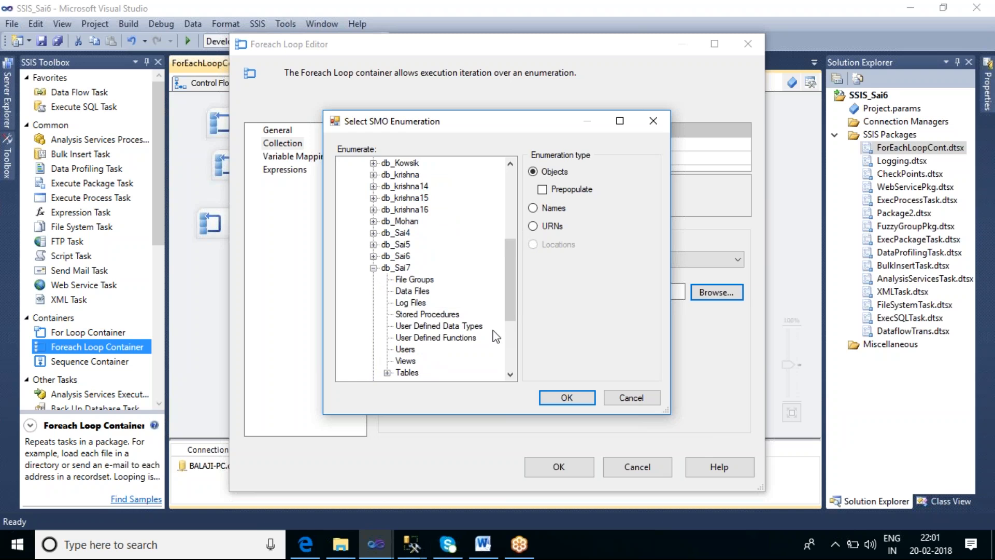
left_click_drag(505, 280, 507, 303)
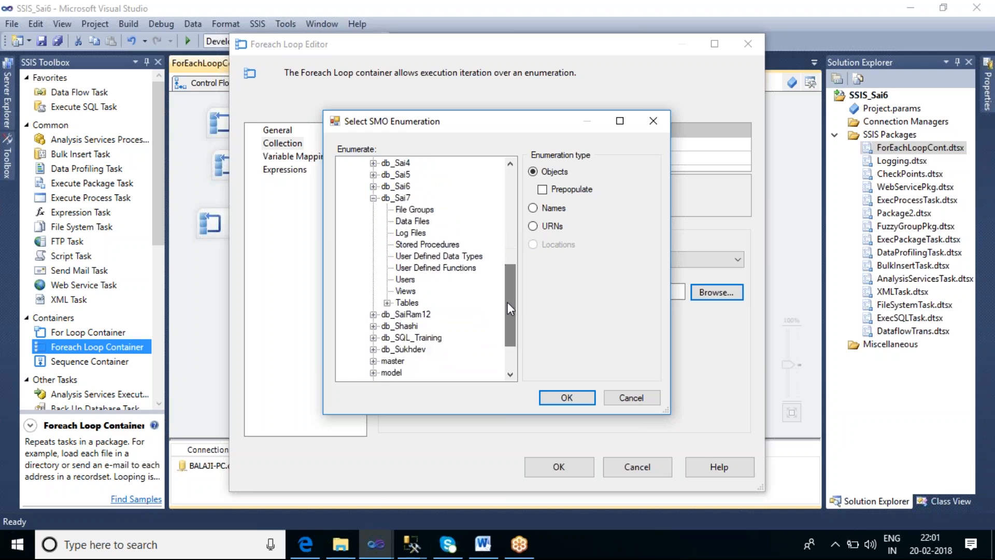
left_click(403, 198)
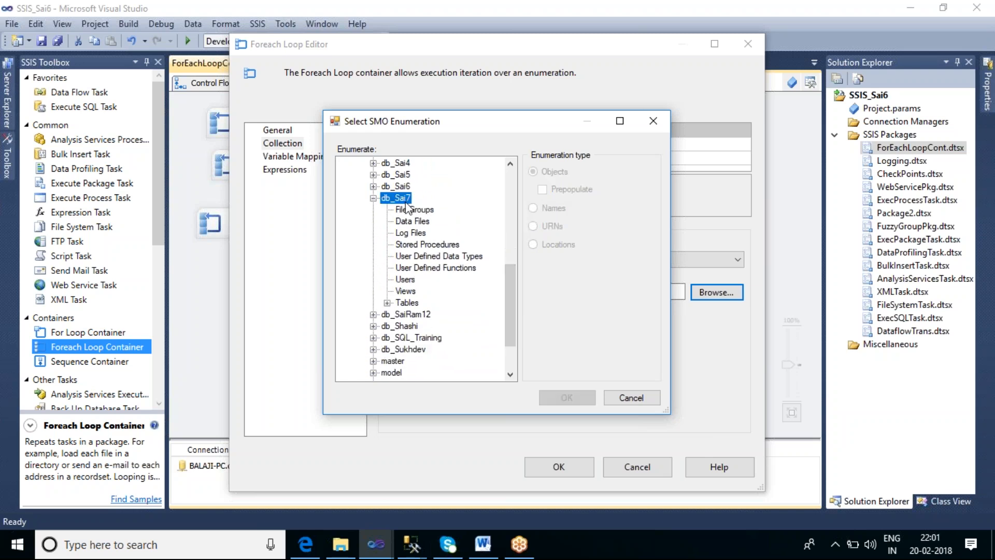
left_click(421, 248)
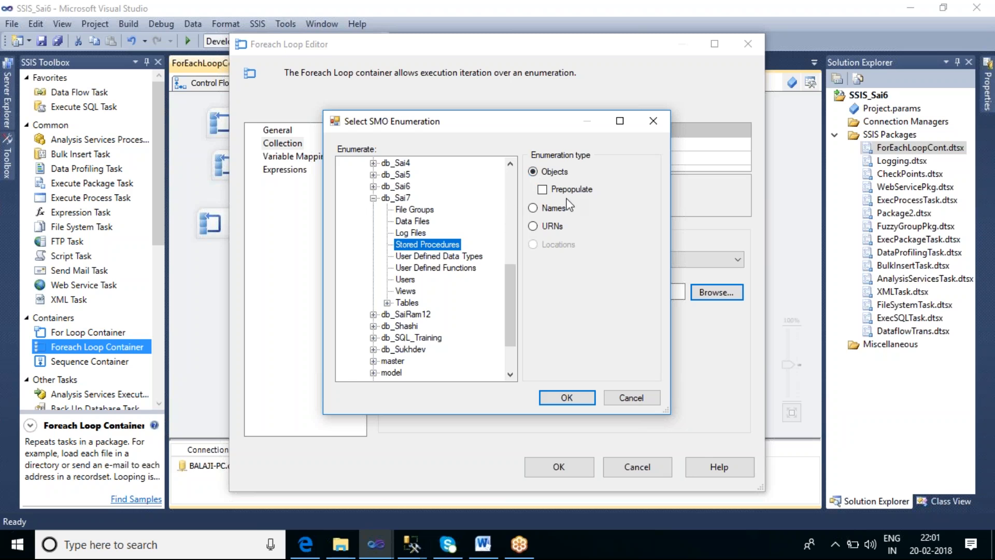
left_click_drag(510, 290, 510, 202)
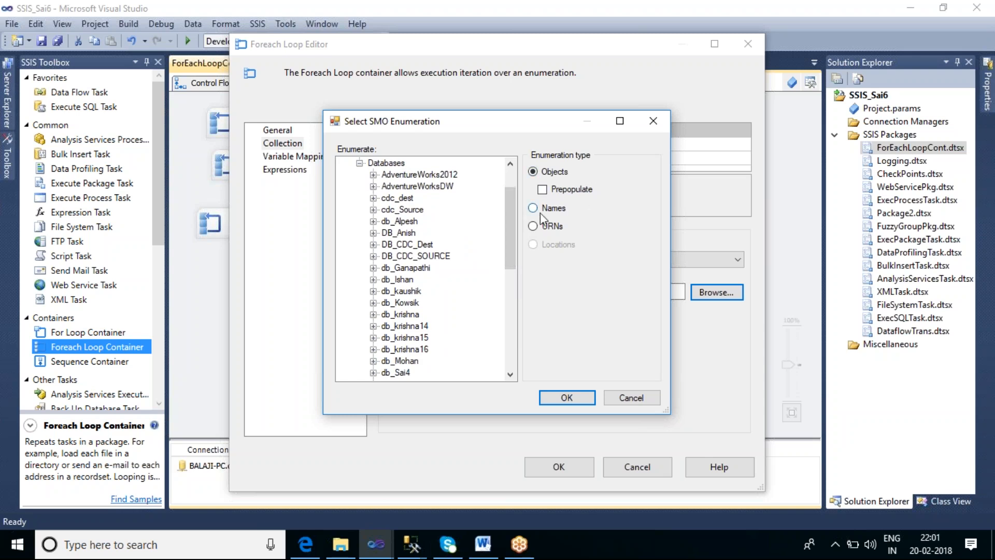
left_click(400, 199)
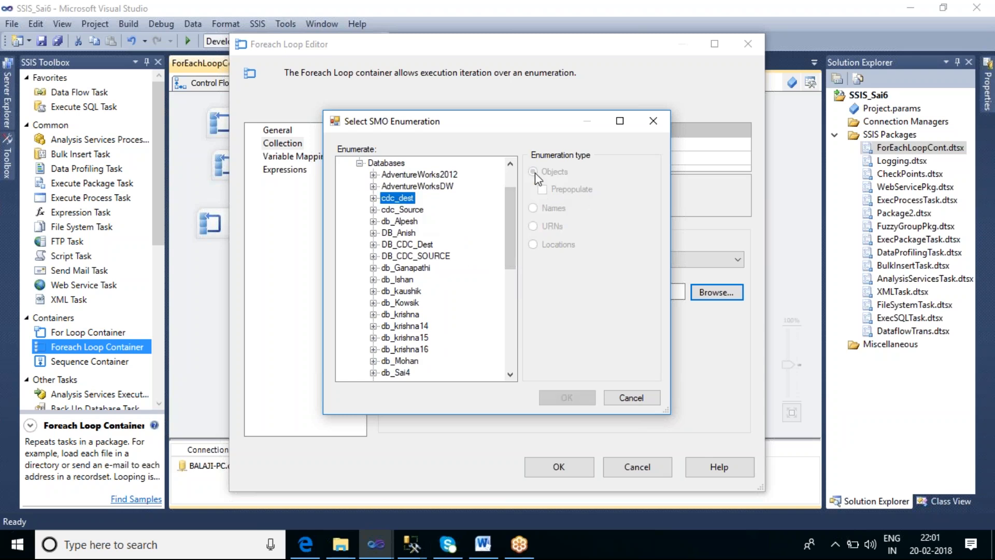
Choose the Names enumeration type for Stored Procedures under db_Sai7, and collapse the Databases node
left_click_drag(512, 219, 512, 279)
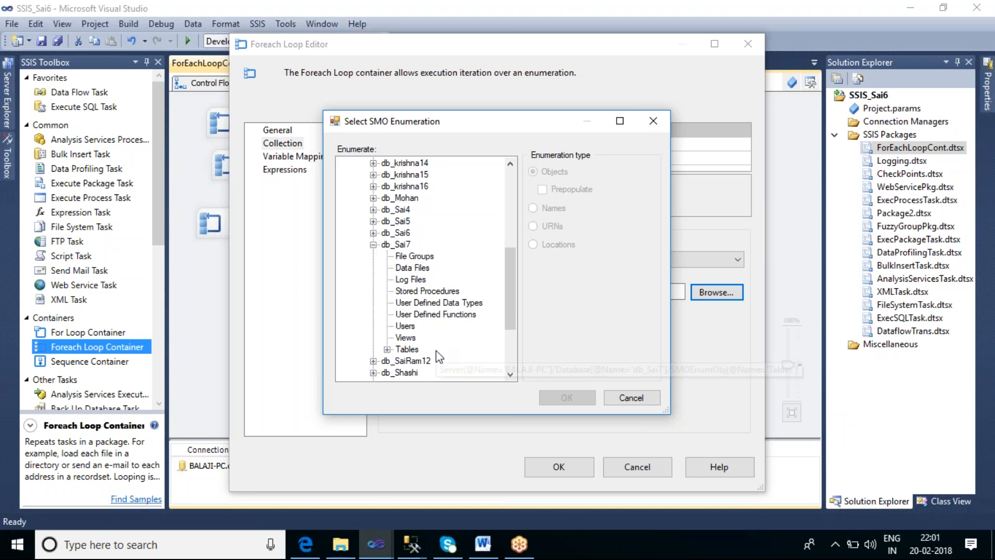
left_click(419, 290)
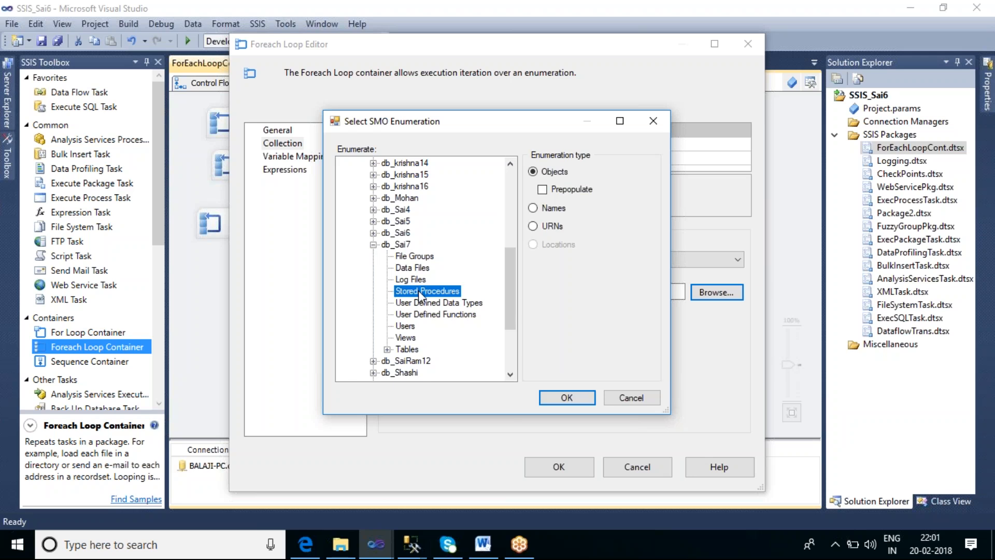
left_click(533, 208)
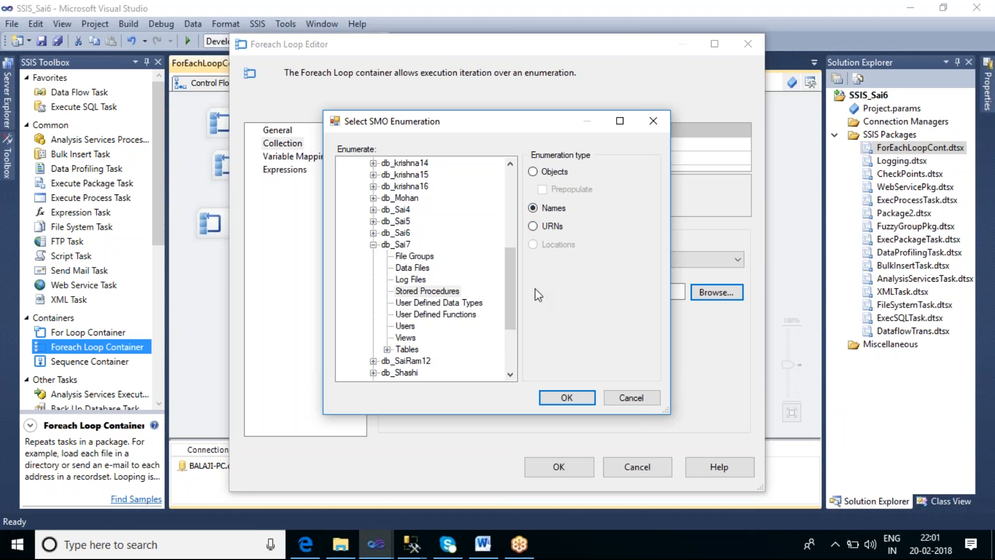
left_click_drag(508, 299, 518, 210)
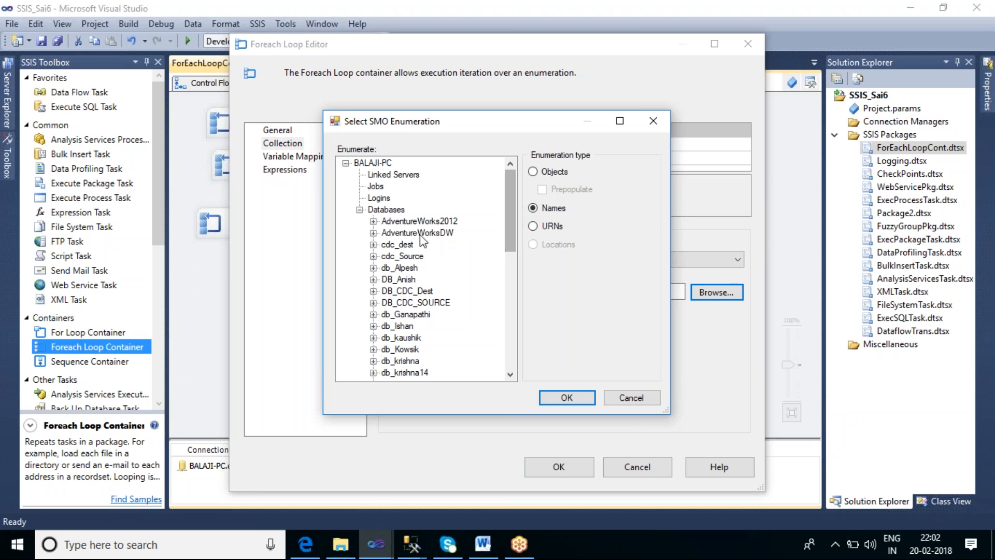
left_click(360, 210)
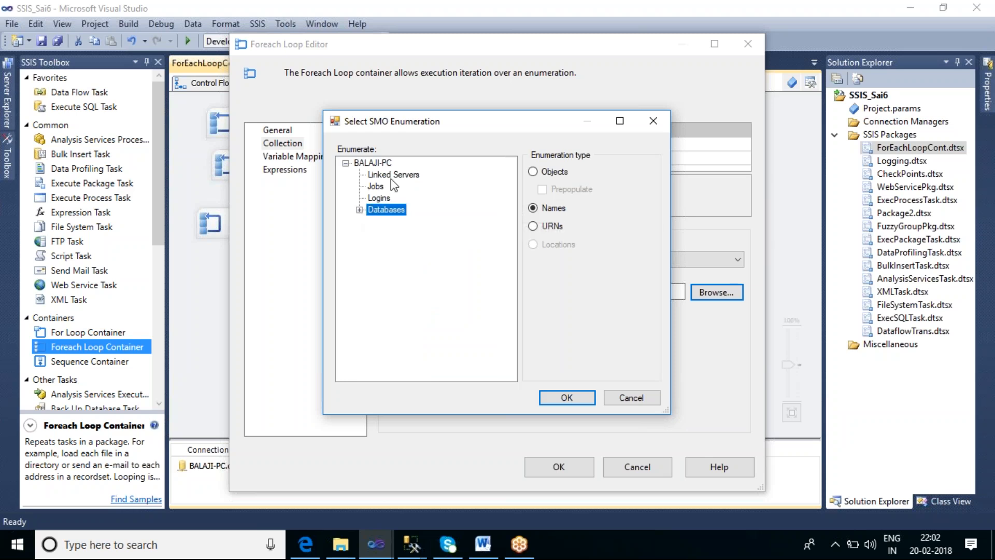
Select Stored Procedures under the db_Sai7 database as the SMO enumeration, with Names as the type, and accept it
left_click(392, 176)
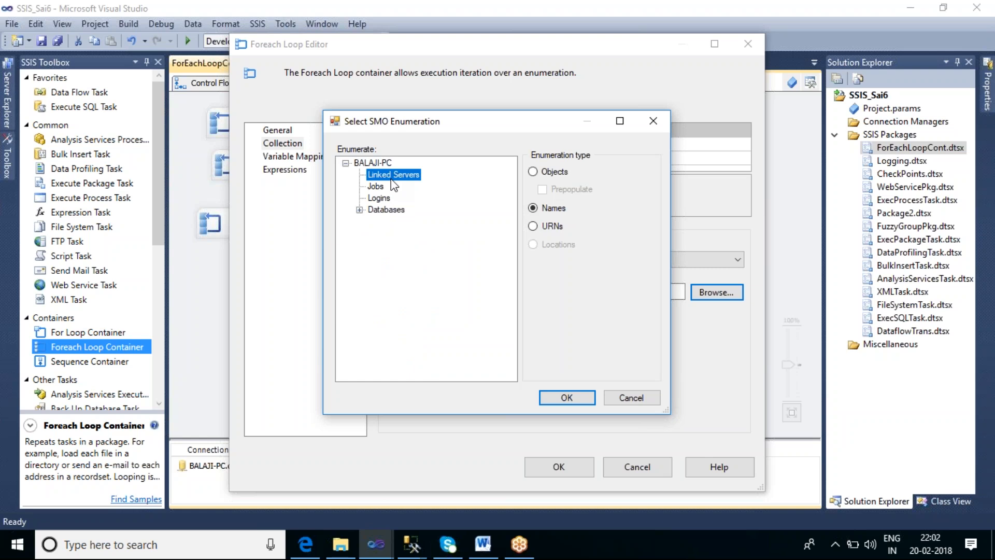
left_click(359, 209)
left_click_drag(509, 216, 511, 276)
left_click(436, 292)
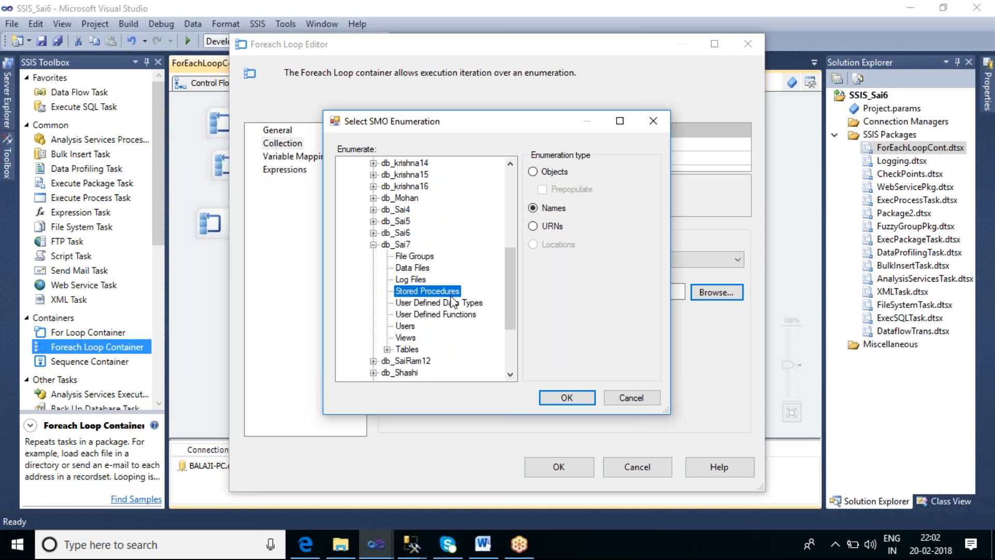
left_click(573, 397)
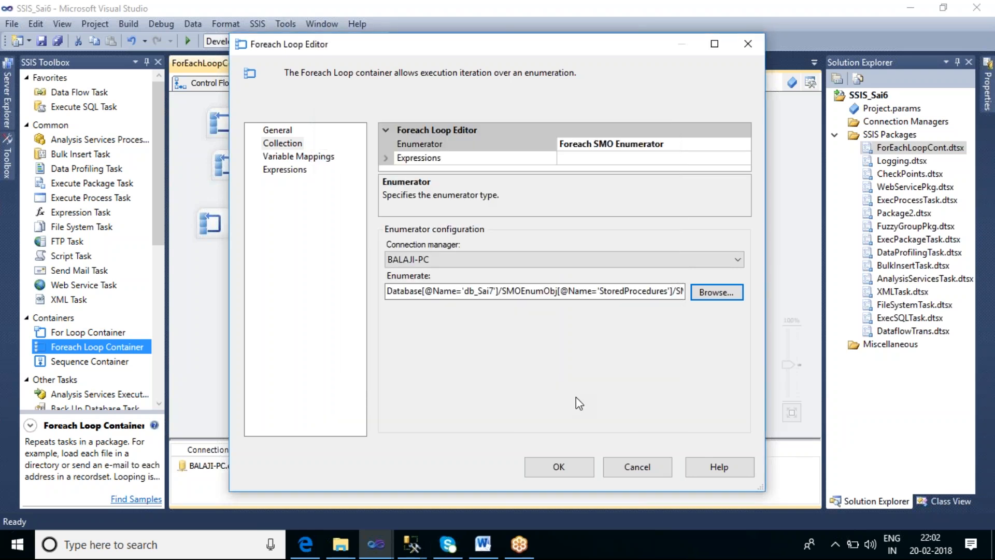
Map the loop's collection value to a new String variable named V_StoredProc_Names at index 0, and accept the loop settings
left_click(322, 161)
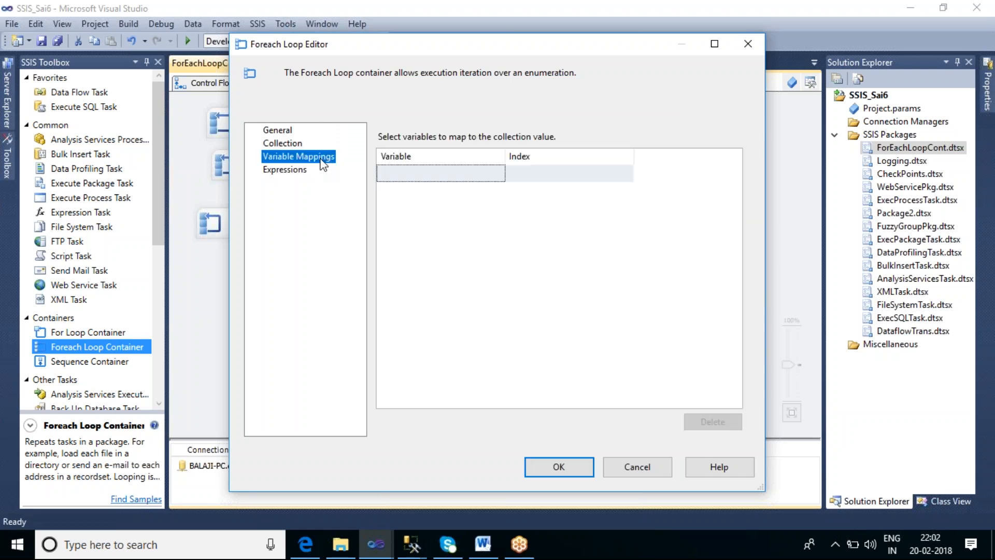
left_click(439, 179)
left_click(497, 173)
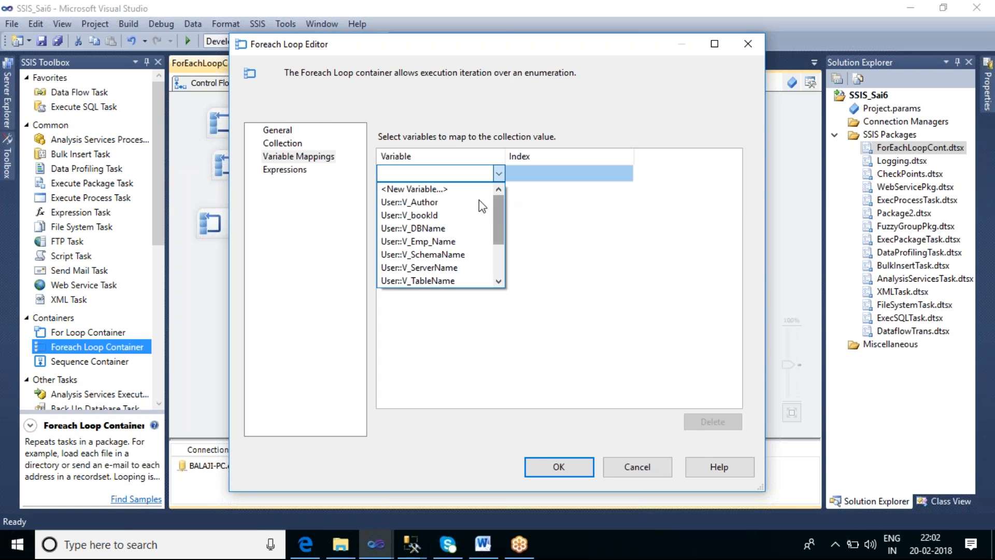
left_click(420, 189)
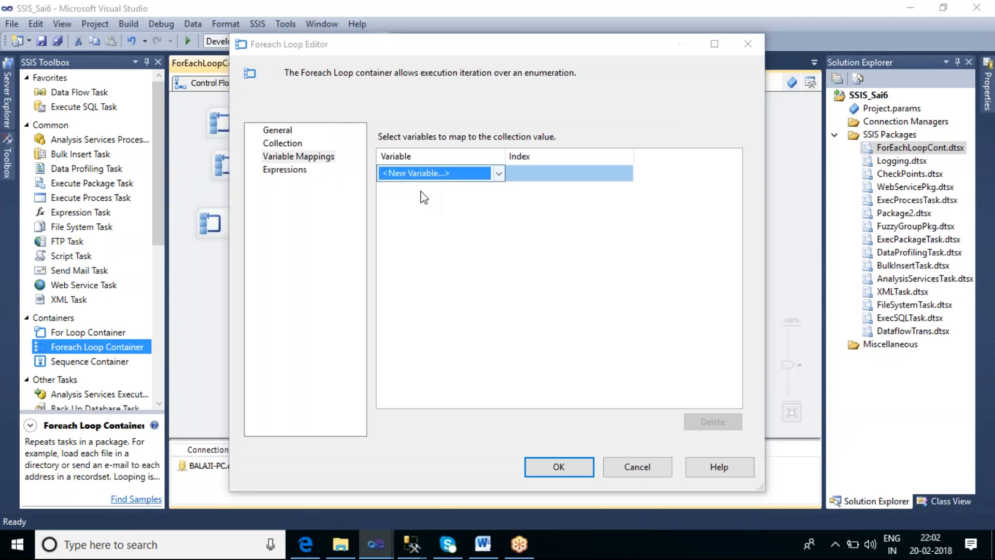
left_click_drag(489, 230, 474, 233)
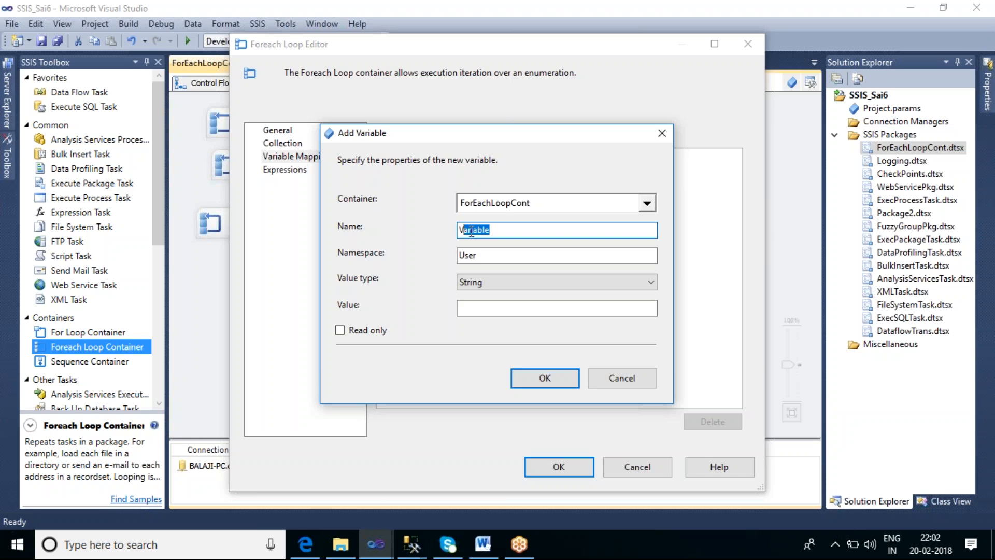
key("BackSpace")
key("BackSpace")
key("BackSpace")
key("BackSpace")
type("_S")
type("toredNam")
key("BackSpace")
key("BackSpace")
key("BackSpace")
type("Por")
key("BackSpace")
key("BackSpace")
type("roc_N")
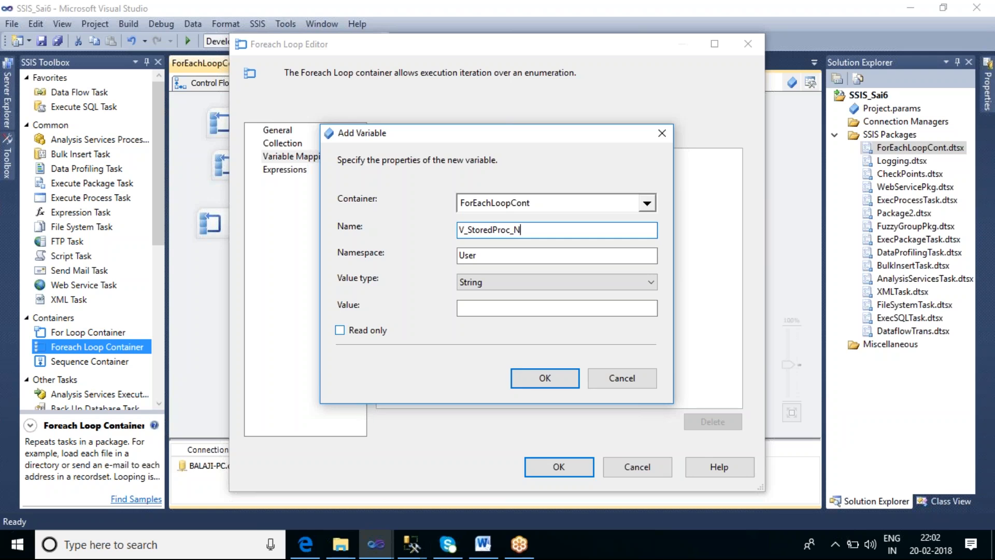
type("ames")
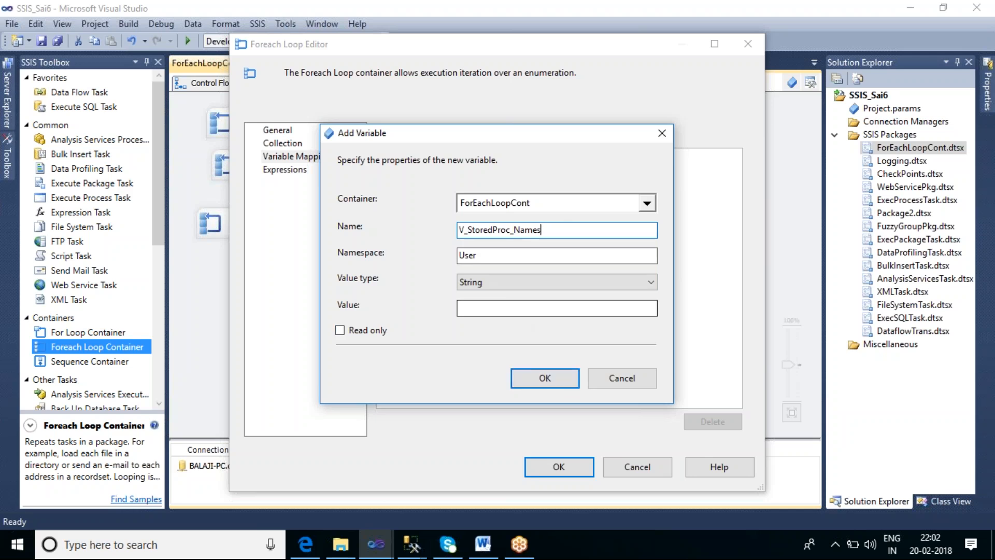
left_click(555, 379)
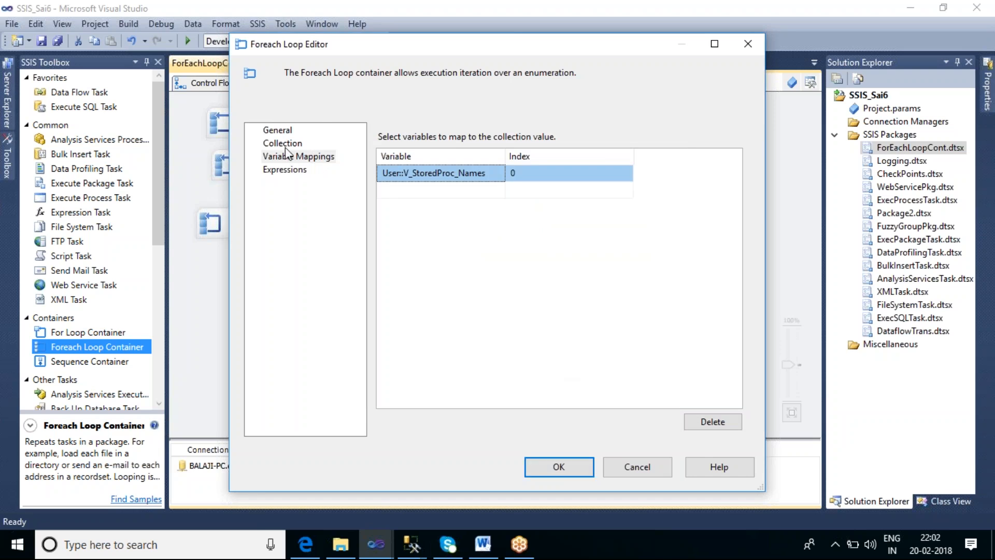
left_click(559, 467)
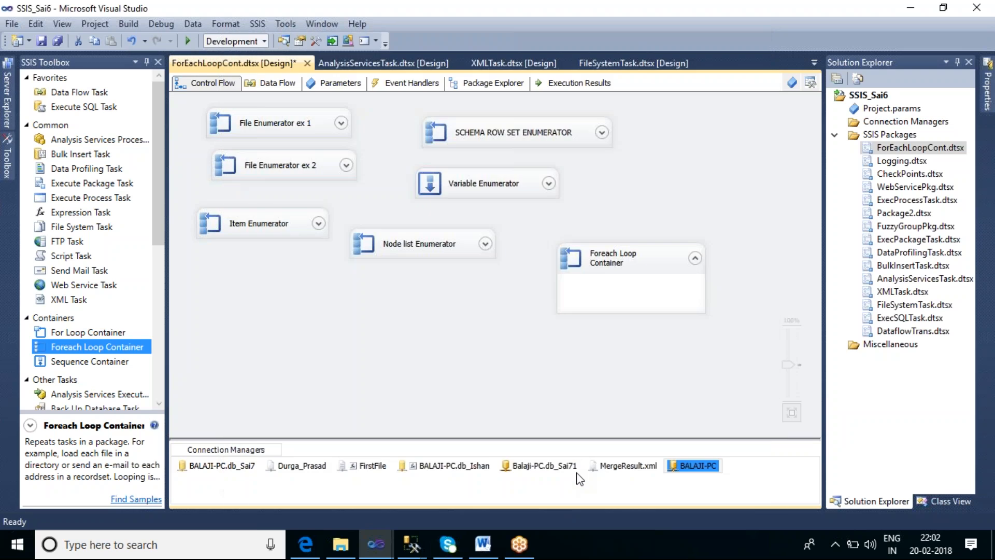
Add a Script Task inside the new Foreach Loop Container and give it User::V_StoredProc_Names as a read-only variable
left_click_drag(71, 255, 612, 291)
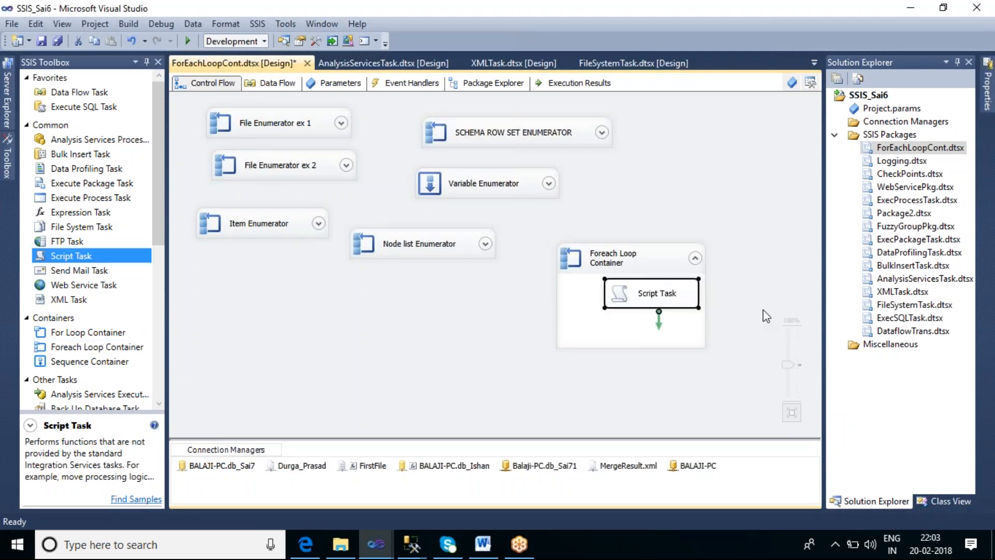
double_click(652, 300)
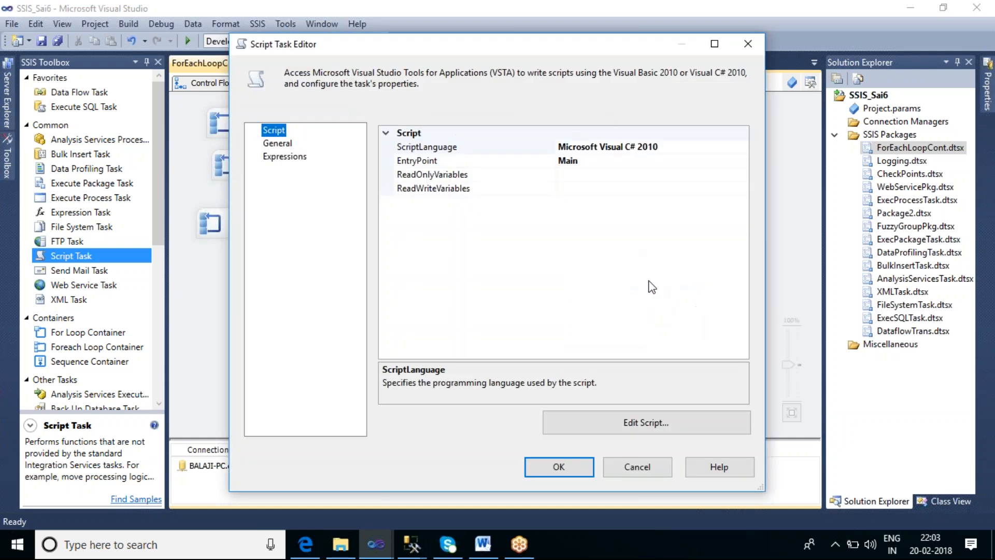
left_click(651, 174)
left_click(744, 175)
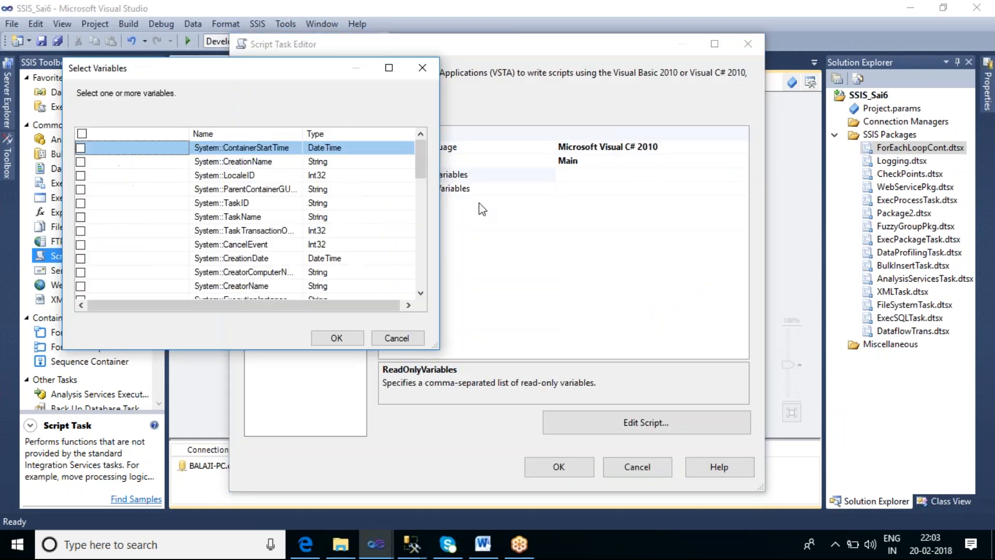
left_click_drag(422, 165, 432, 246)
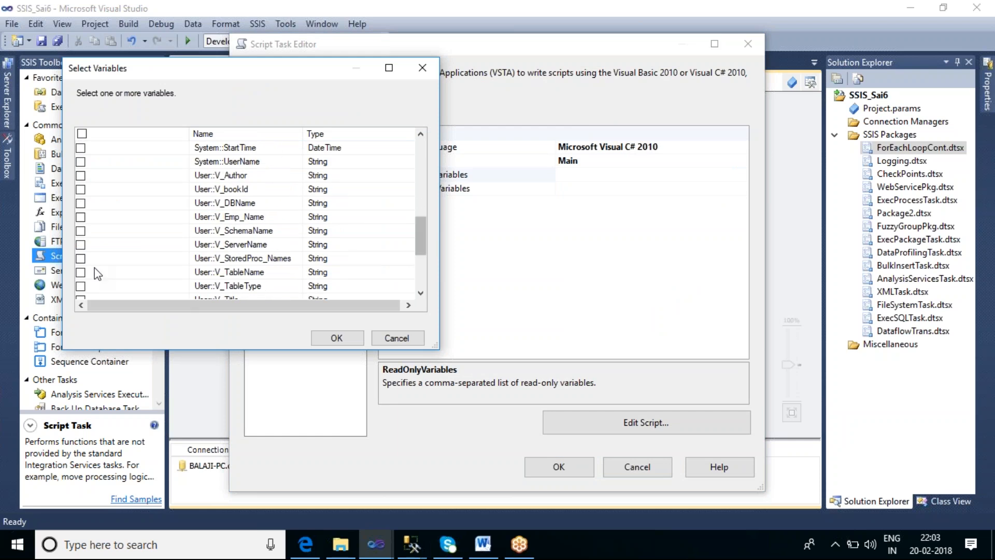
left_click(80, 258)
left_click(342, 340)
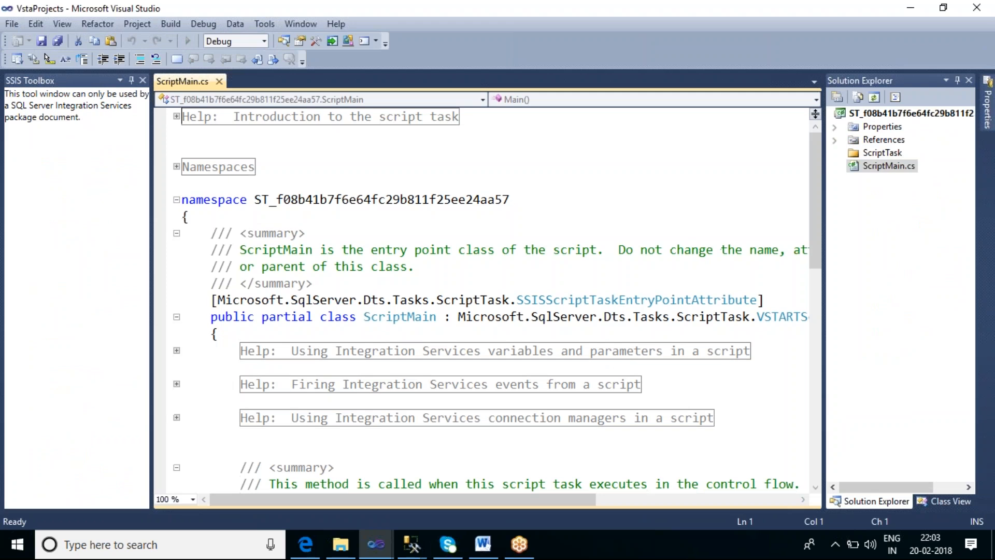
In the script's Main method, add MessageBox.Show(Dts.Variables[0].Value.ToString()); on a new line after the Dts.TaskResult statement
scroll(617, 305, "down", 6)
left_click(621, 321)
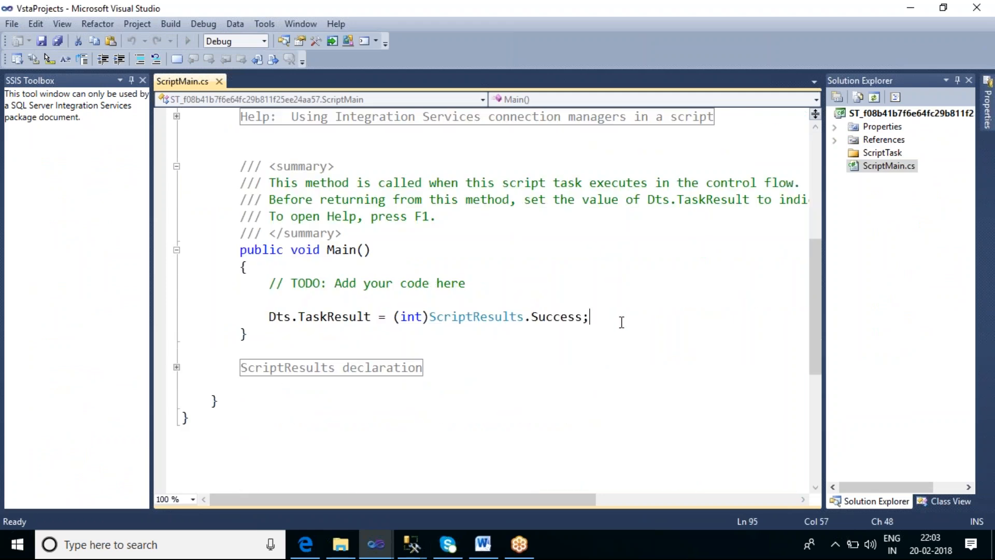
key("Return")
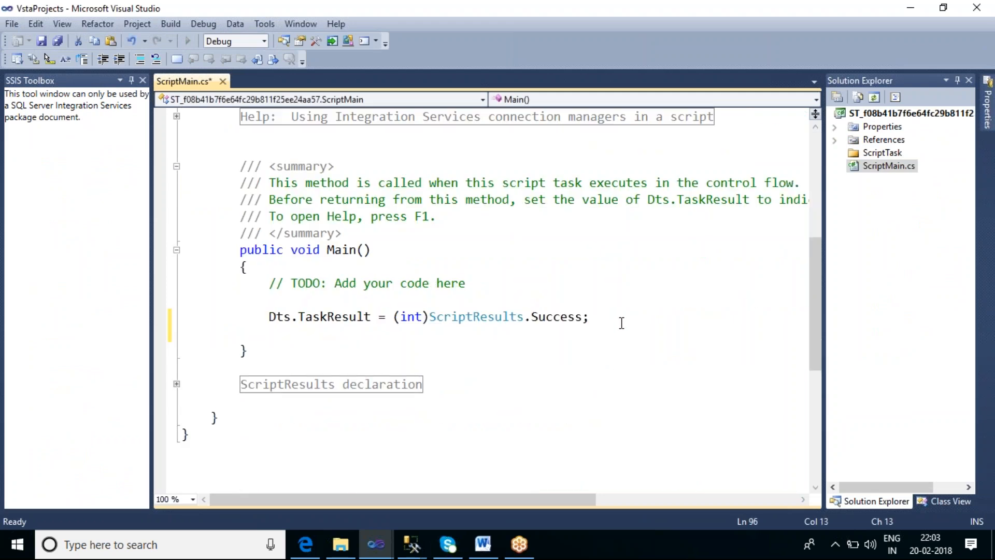
type("mess")
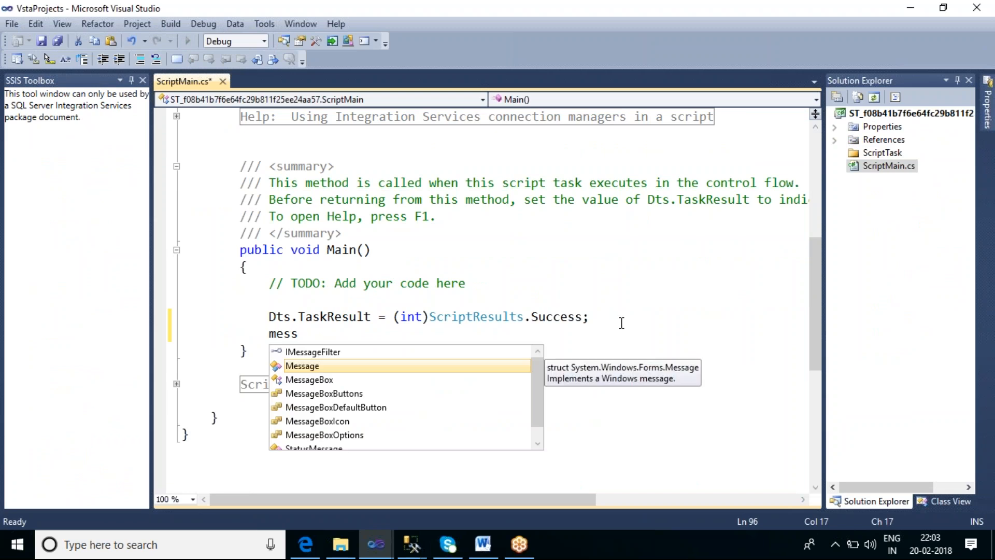
key("Down")
key("Tab")
type(".sh")
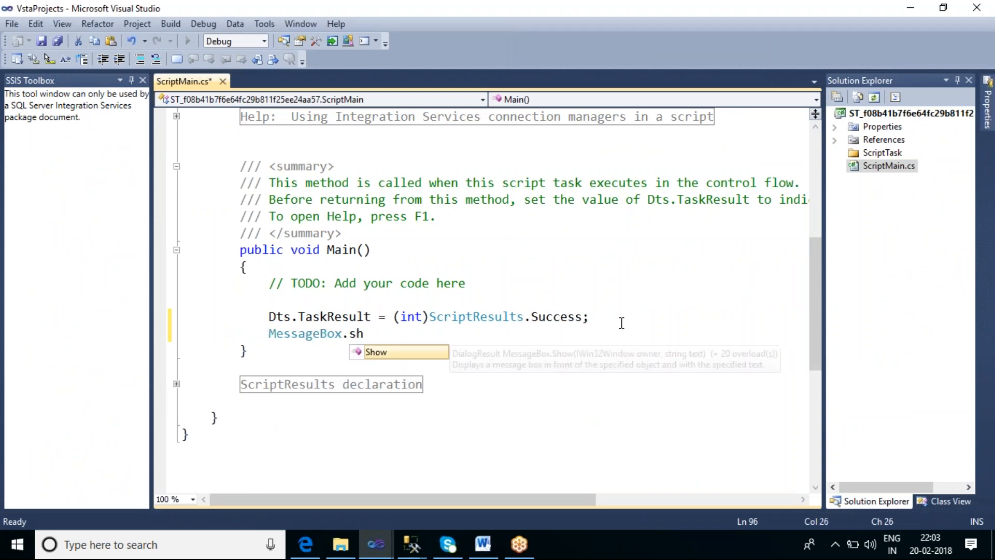
key("Tab")
type("(d")
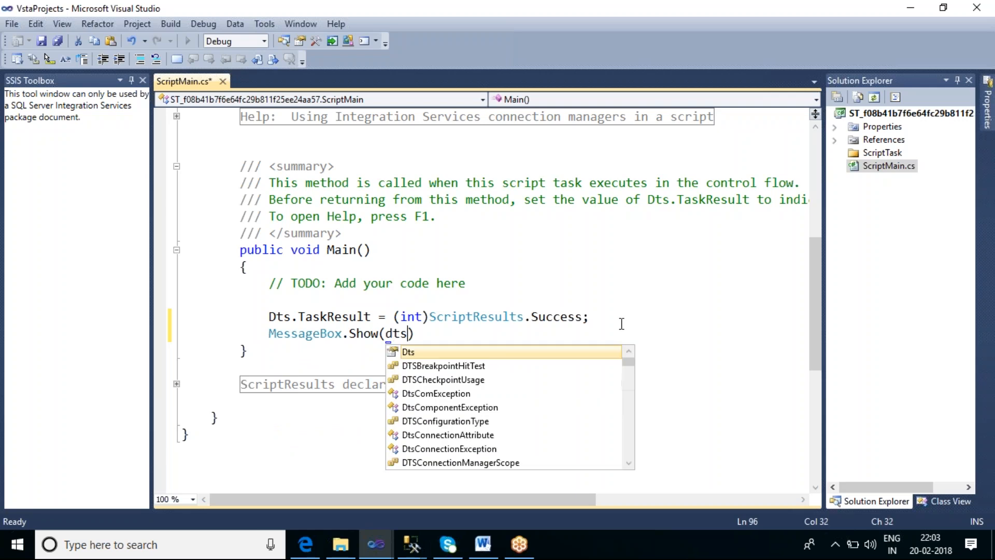
type("ts.v")
key("Down")
key("Tab")
type("[0]")
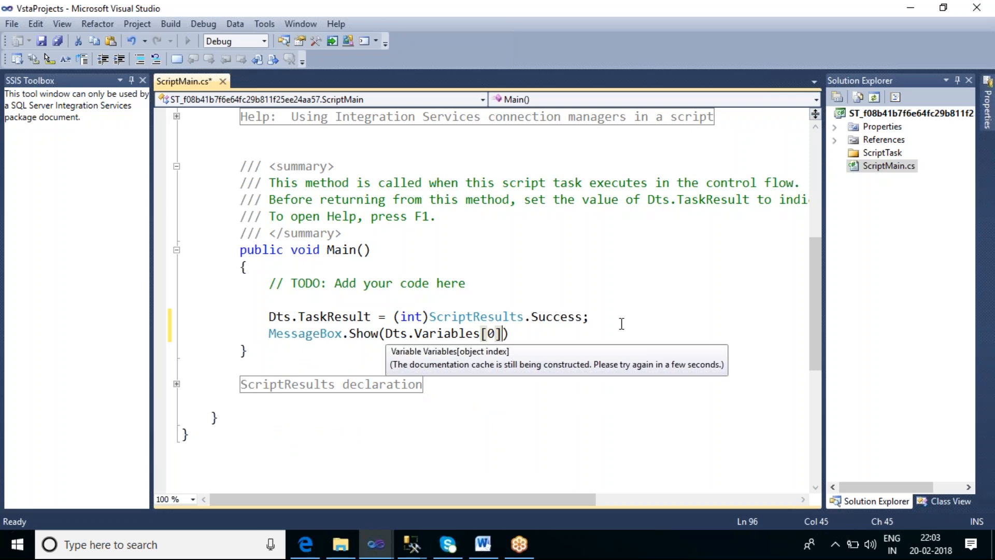
type(".va")
key("Tab")
type(".t")
key("Tab")
type("());")
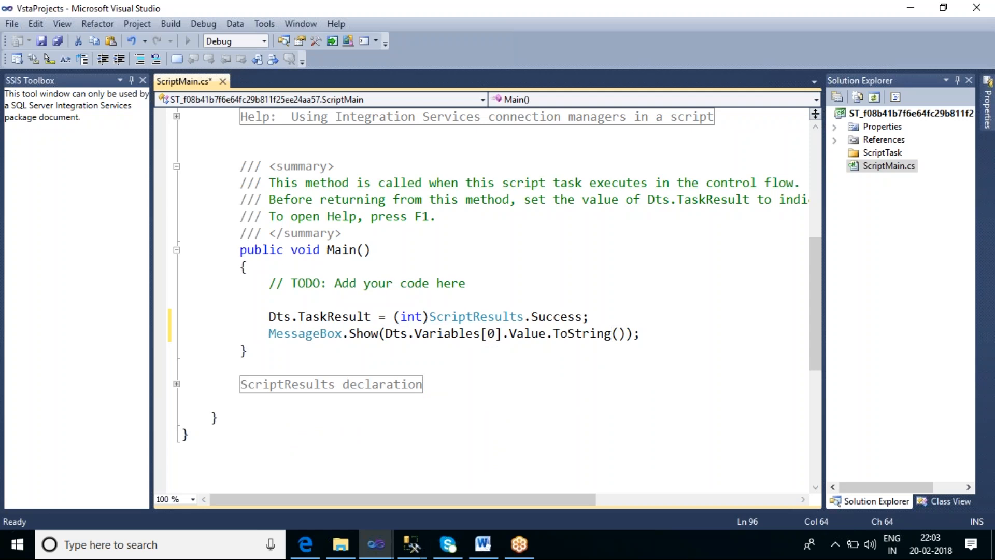
Save and build the script, close its editor, and accept the Script Task settings
key("ctrl+s")
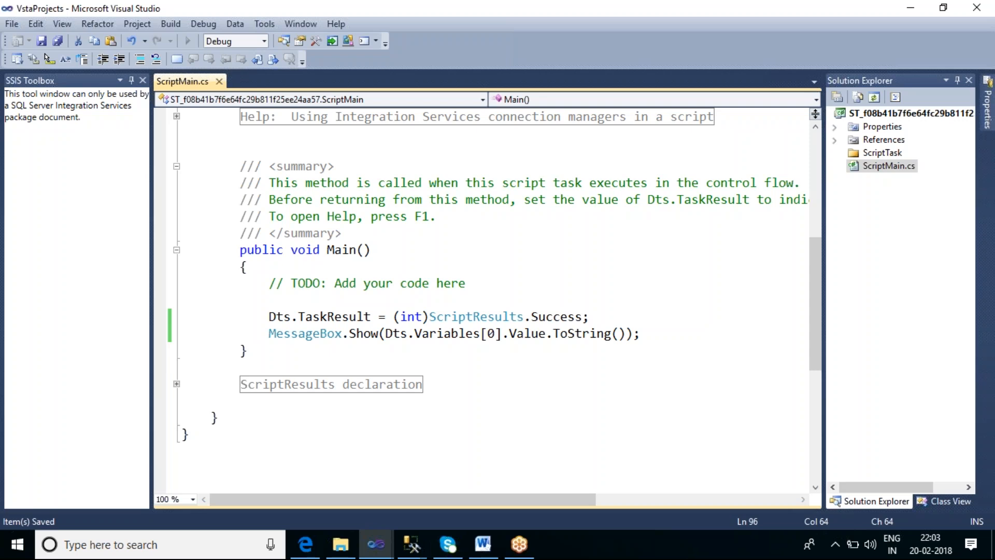
left_click(195, 41)
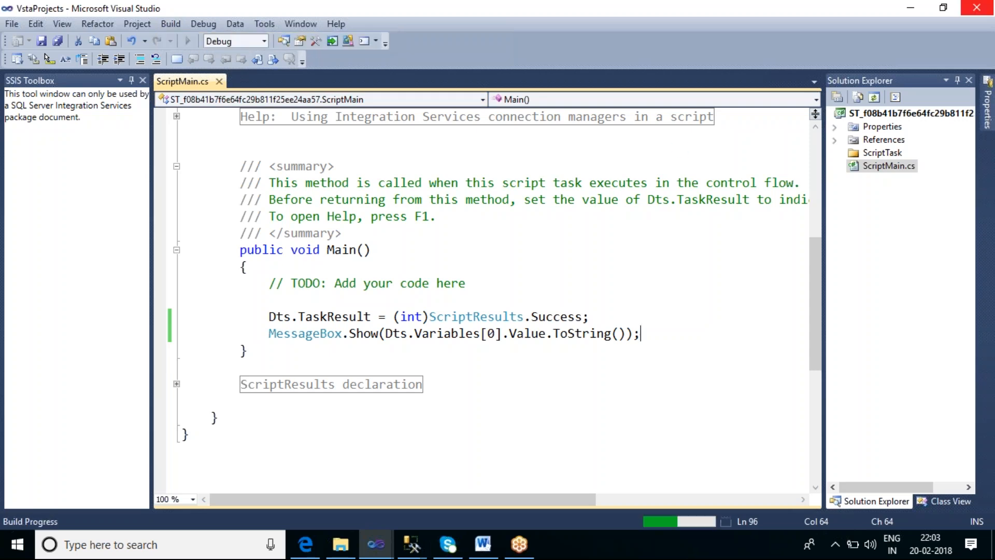
left_click(976, 8)
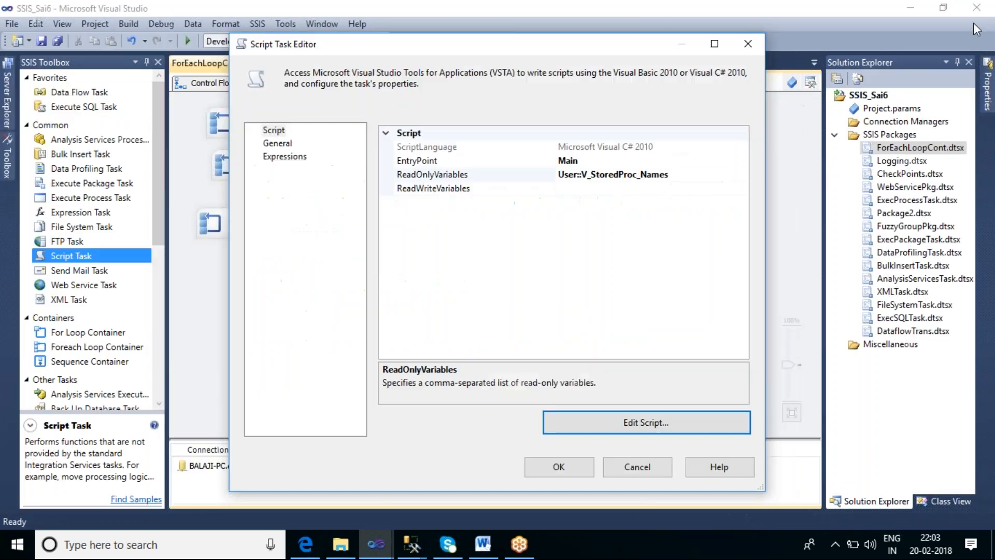
left_click(564, 474)
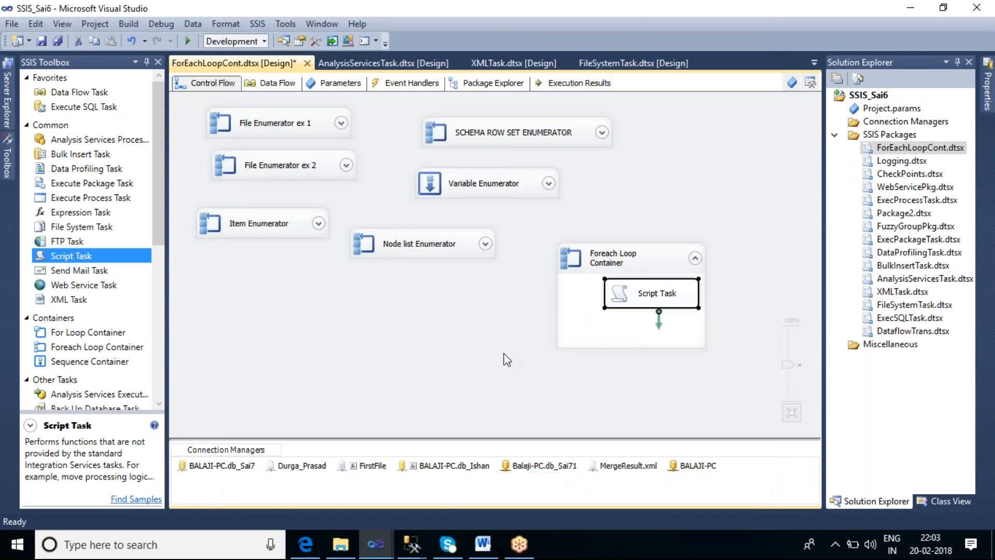
Execute only the new Foreach Loop Container and move the first message box clear of it
right_click(657, 262)
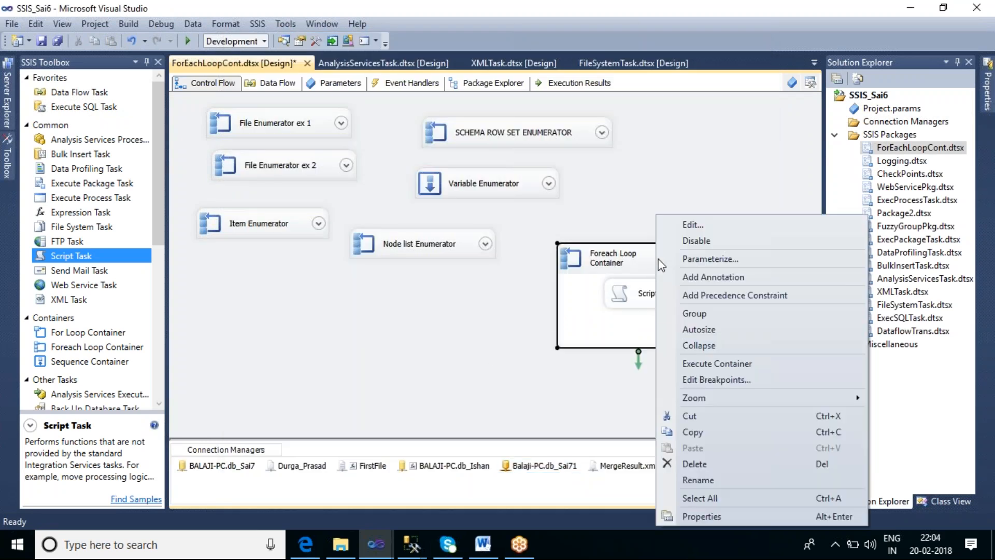
left_click(721, 366)
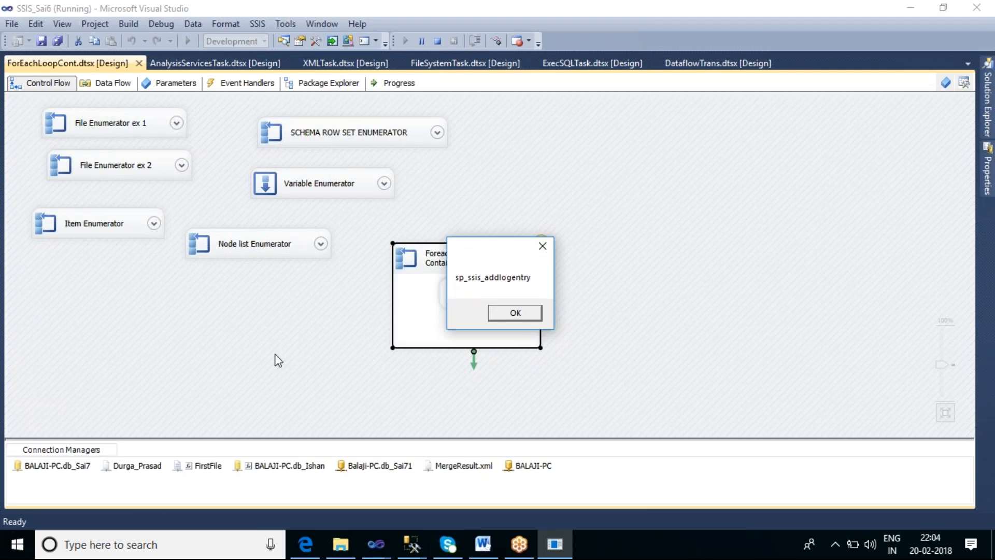
left_click_drag(494, 245, 622, 136)
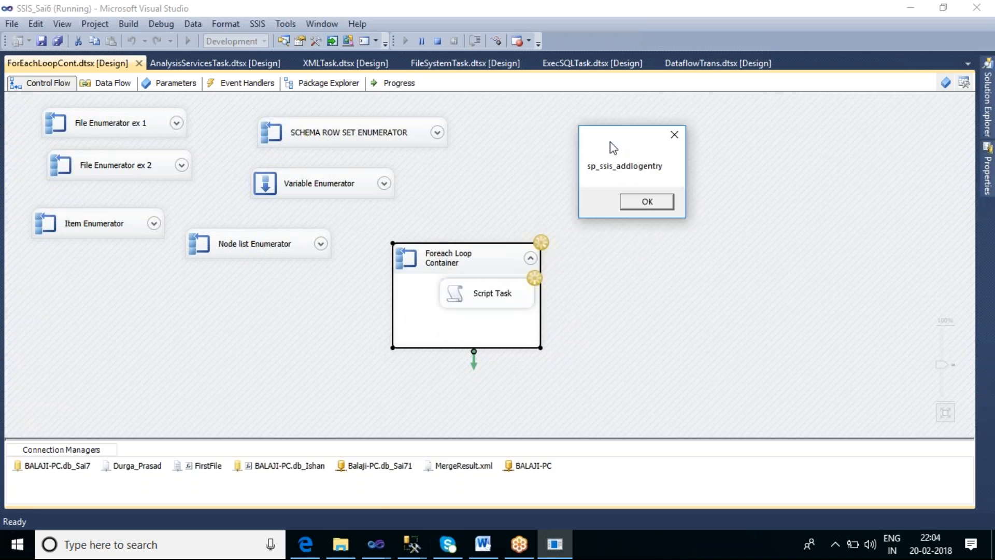
Step through the message boxes showing the stored procedure names, and stop debugging the package
left_click(661, 203)
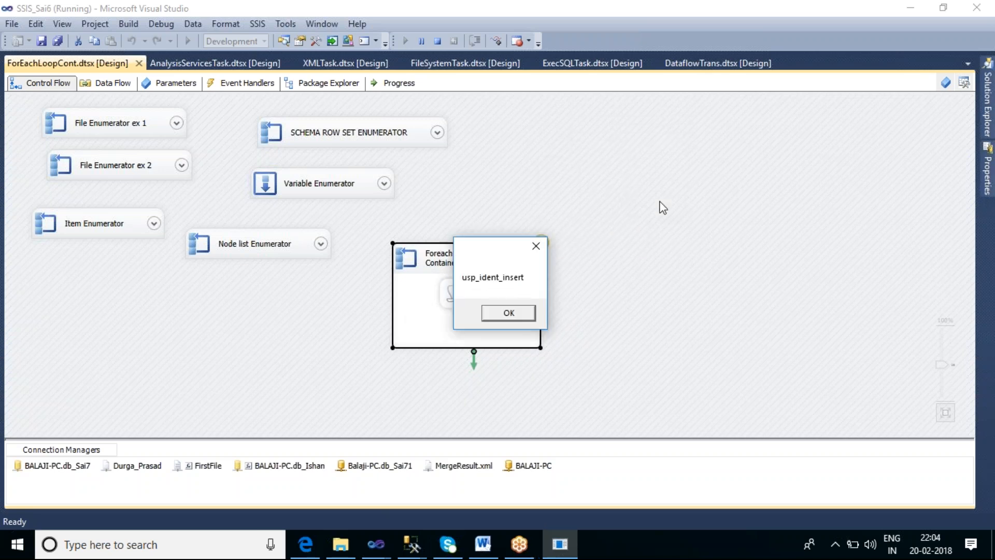
left_click(518, 315)
left_click(519, 315)
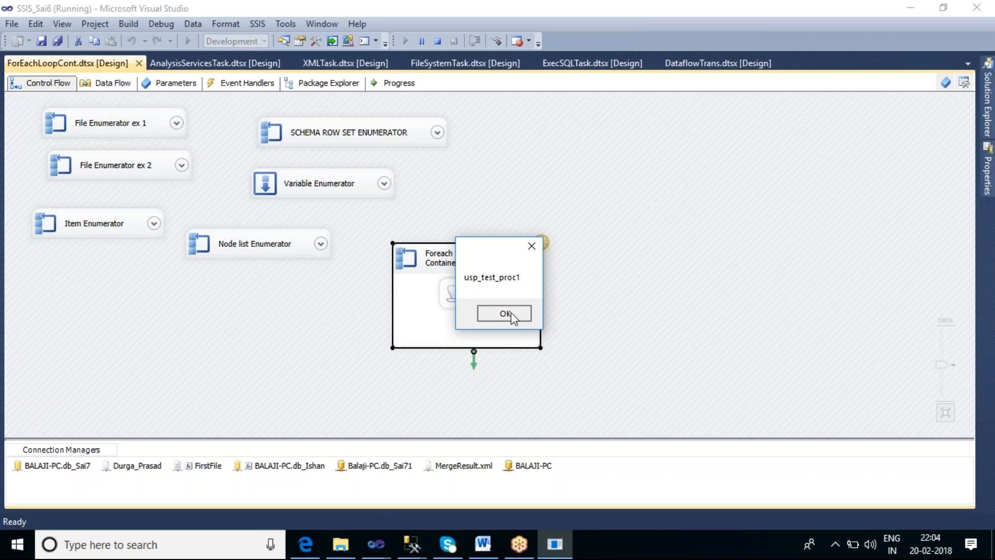
left_click(510, 313)
left_click(510, 313)
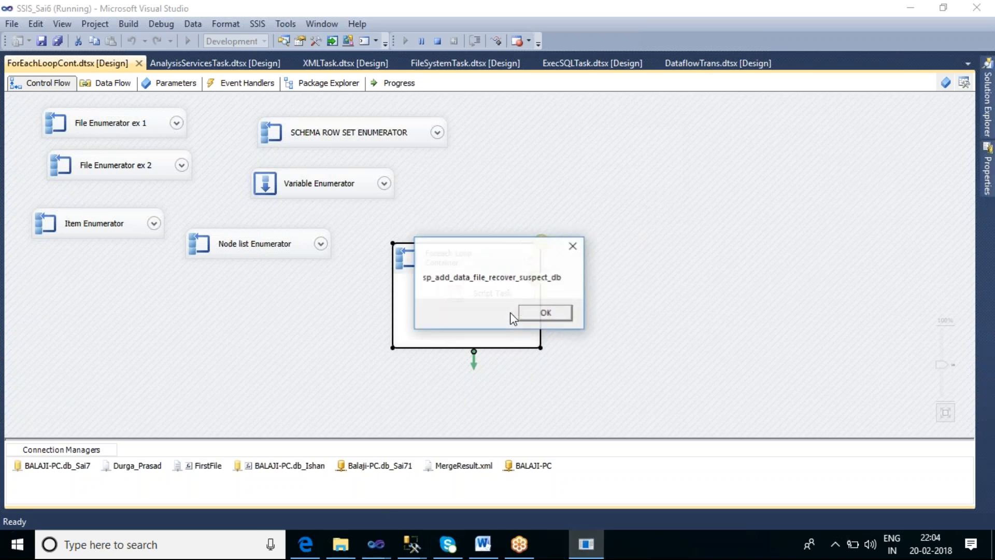
left_click(524, 311)
left_click(525, 313)
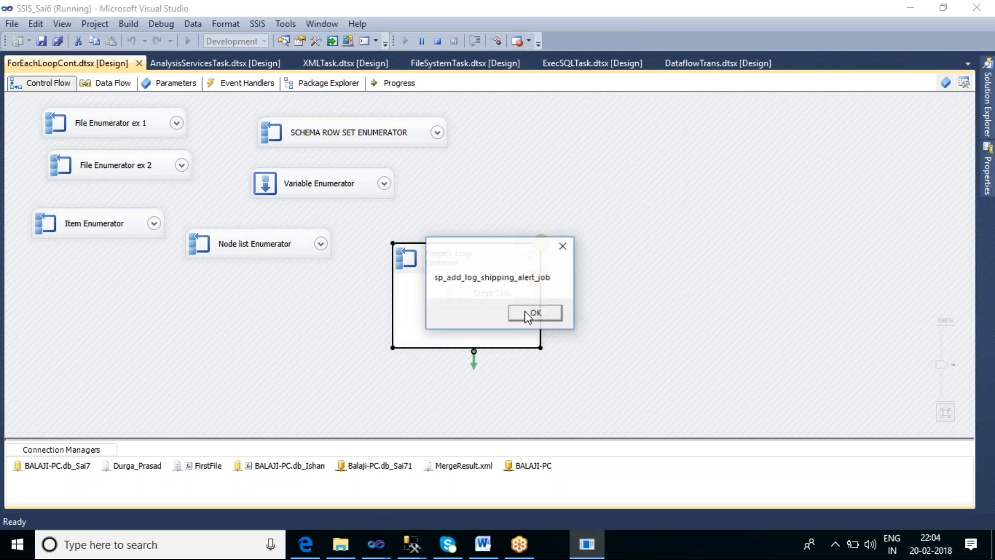
left_click(535, 313)
left_click(539, 313)
left_click(539, 313)
left_click(539, 312)
left_click(539, 312)
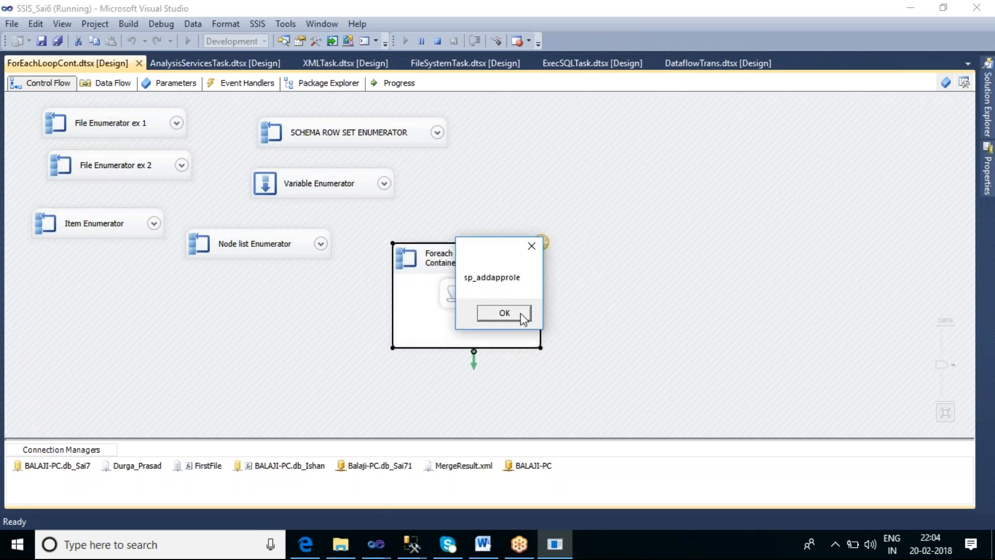
left_click(521, 313)
left_click(520, 313)
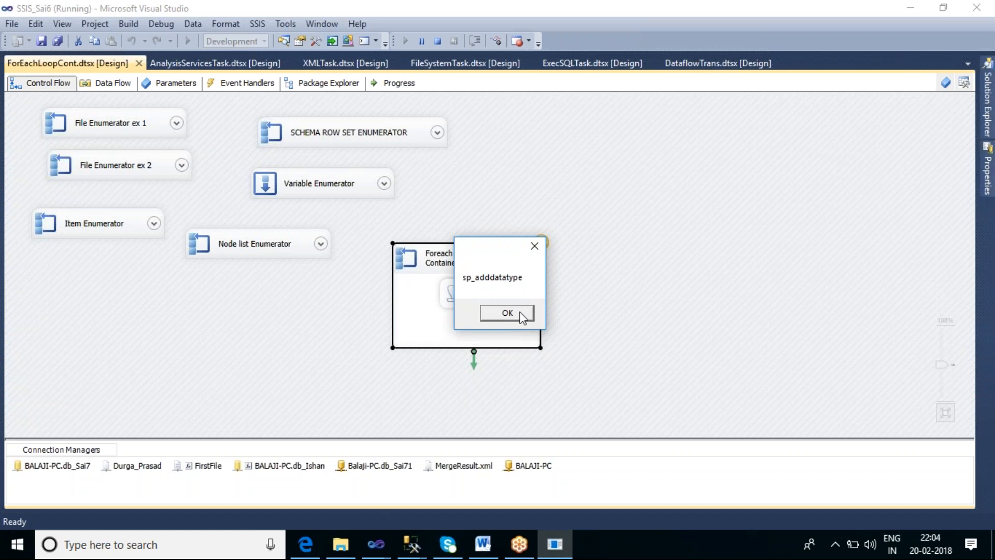
left_click(520, 313)
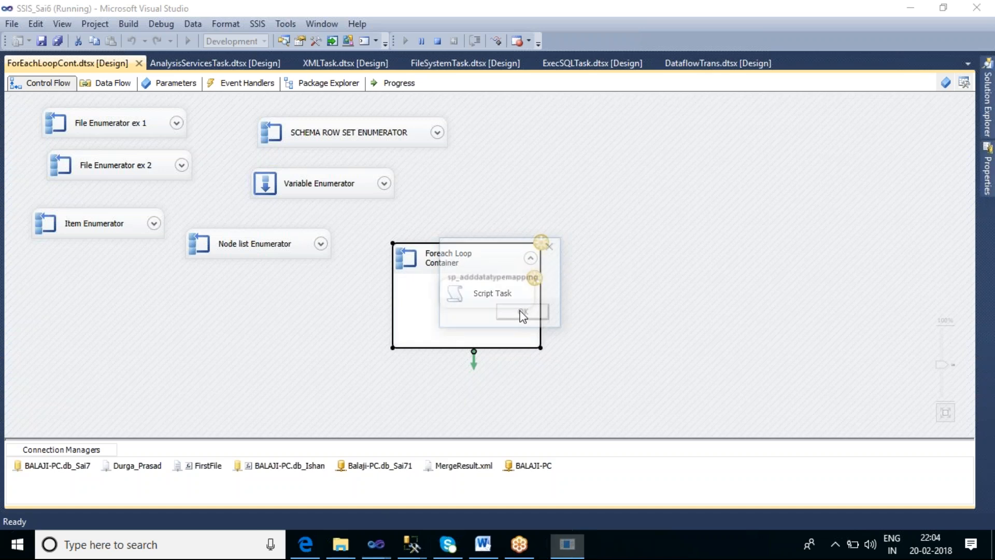
left_click(521, 313)
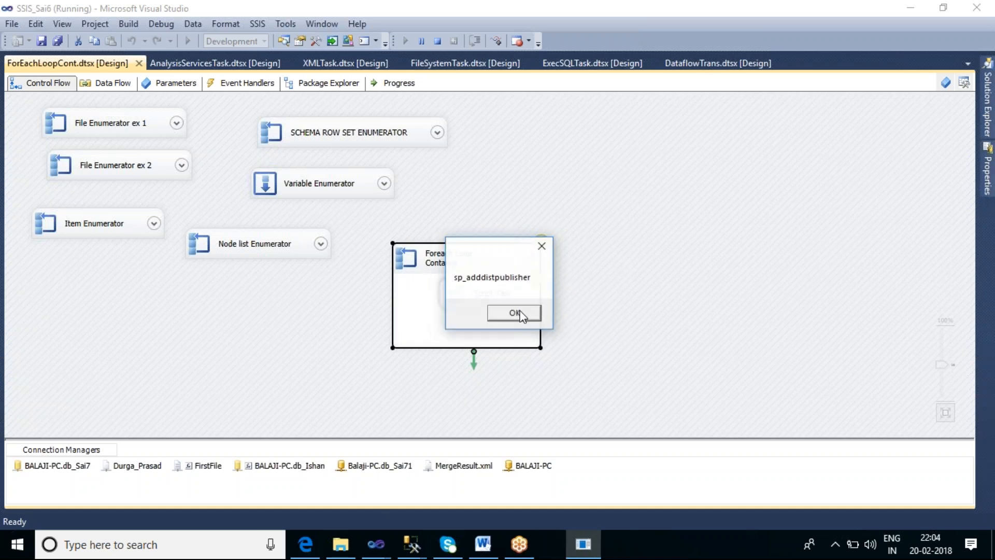
left_click(541, 246)
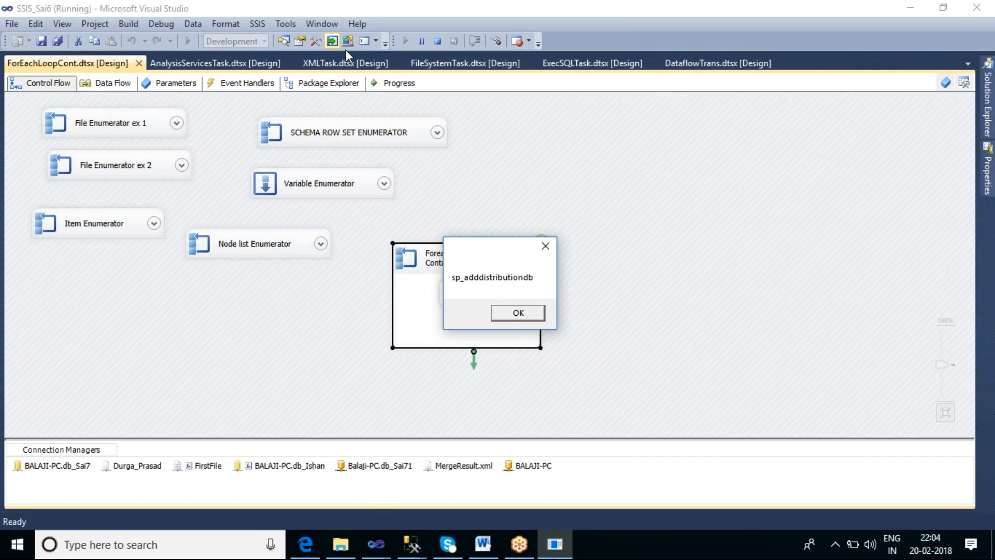
left_click(437, 41)
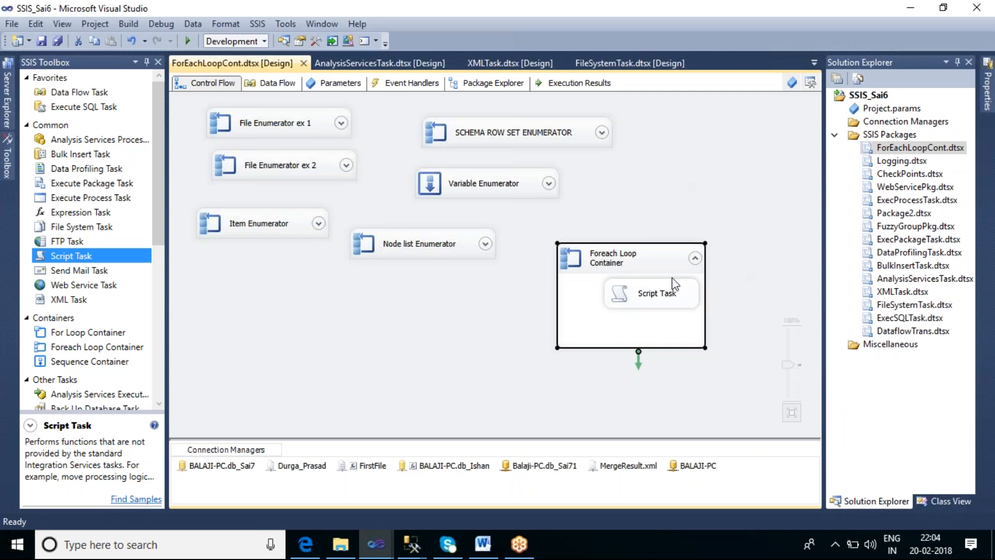
Change the Foreach Loop Container's SMO enumeration type for the db_Sai7 stored procedures to Objects and accept the editor
double_click(642, 265)
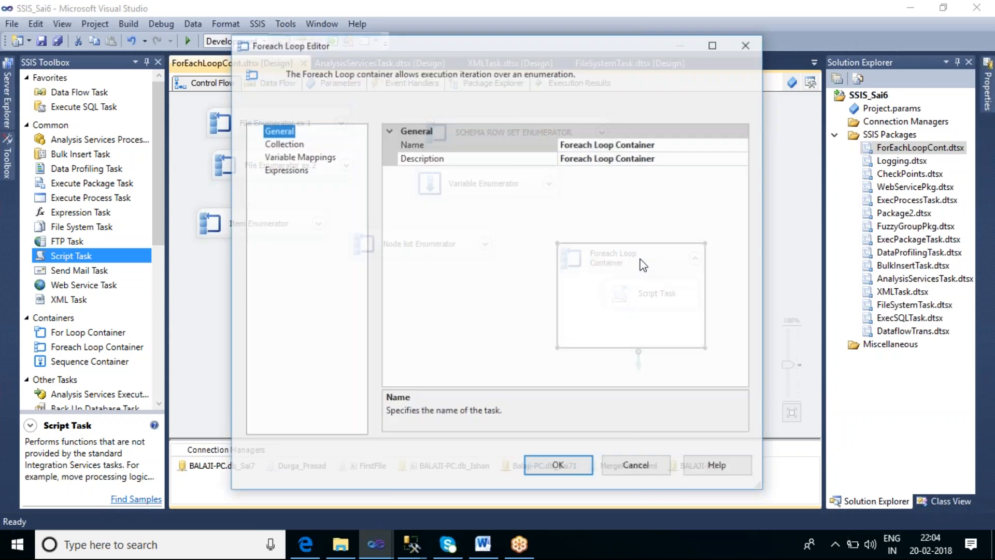
left_click(280, 144)
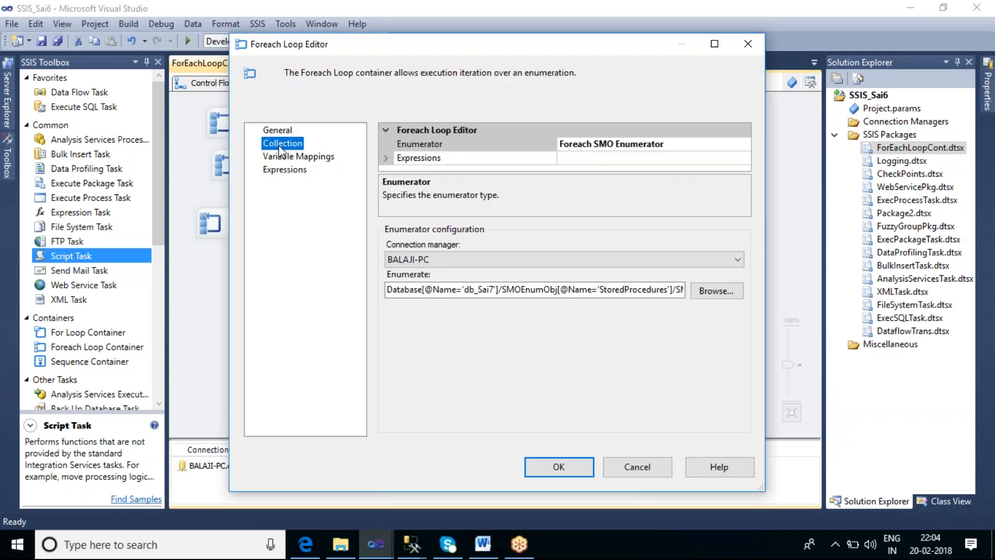
left_click(710, 298)
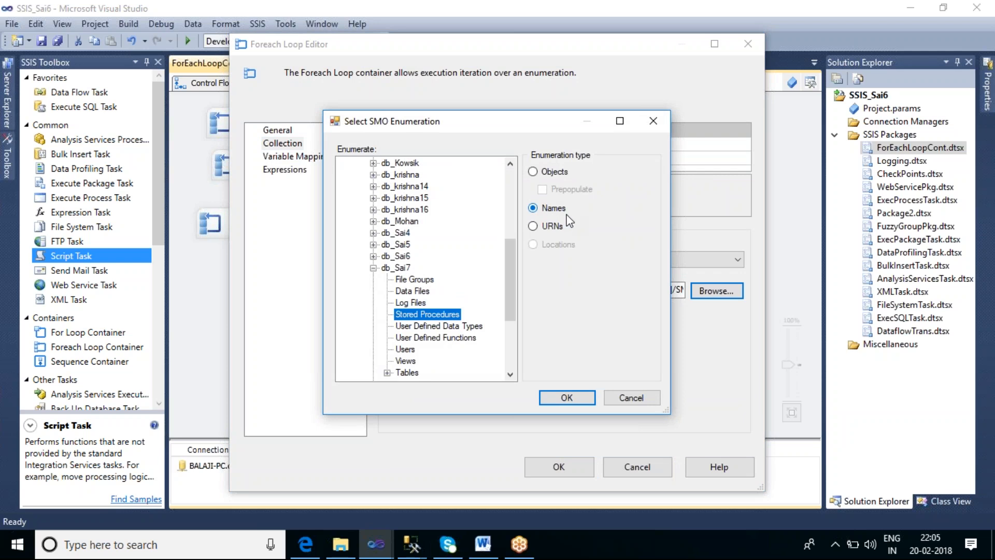
left_click(535, 173)
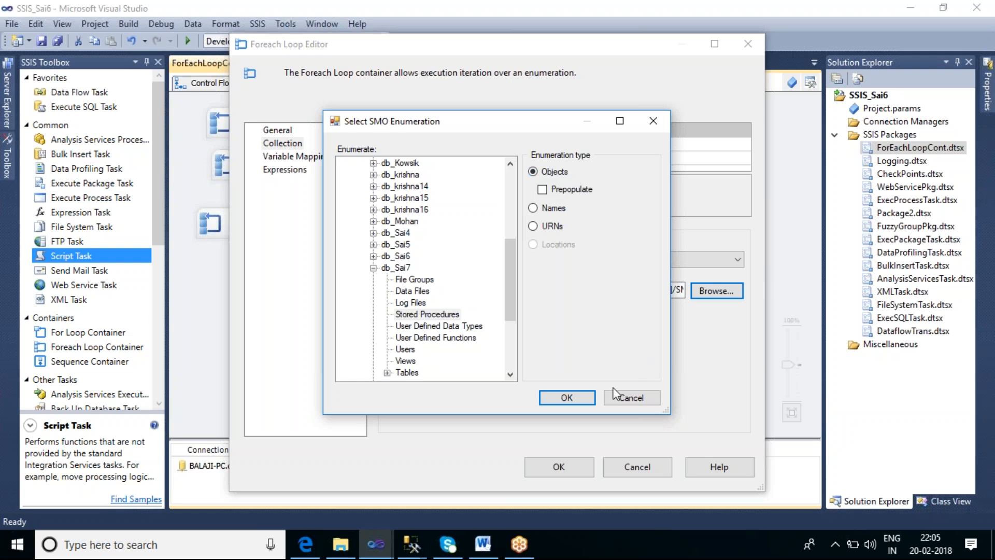
left_click(566, 397)
left_click(556, 466)
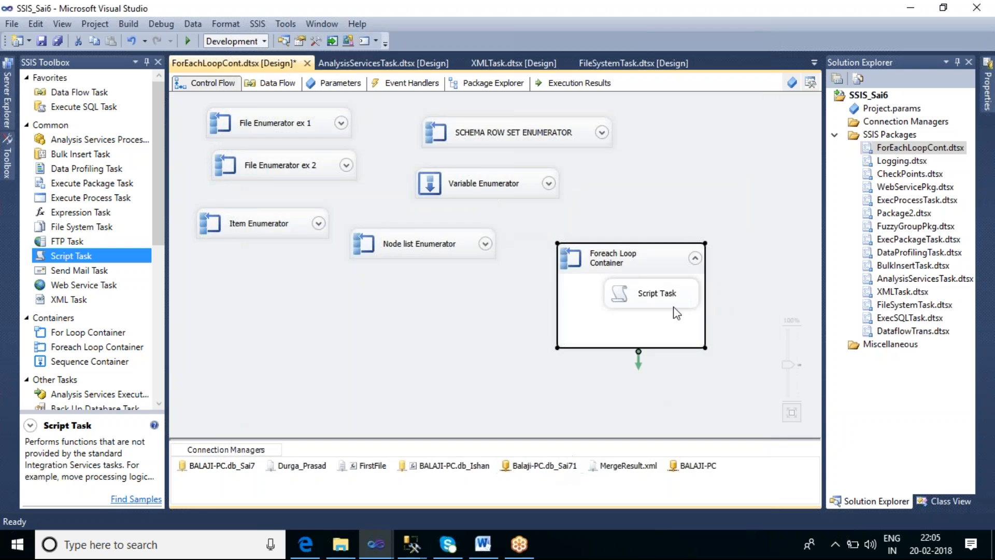
In the Foreach Loop Container's variable mapping, start a new variable in place of User::V_StoredProc_Names and name it Var_SPName_obj
double_click(644, 265)
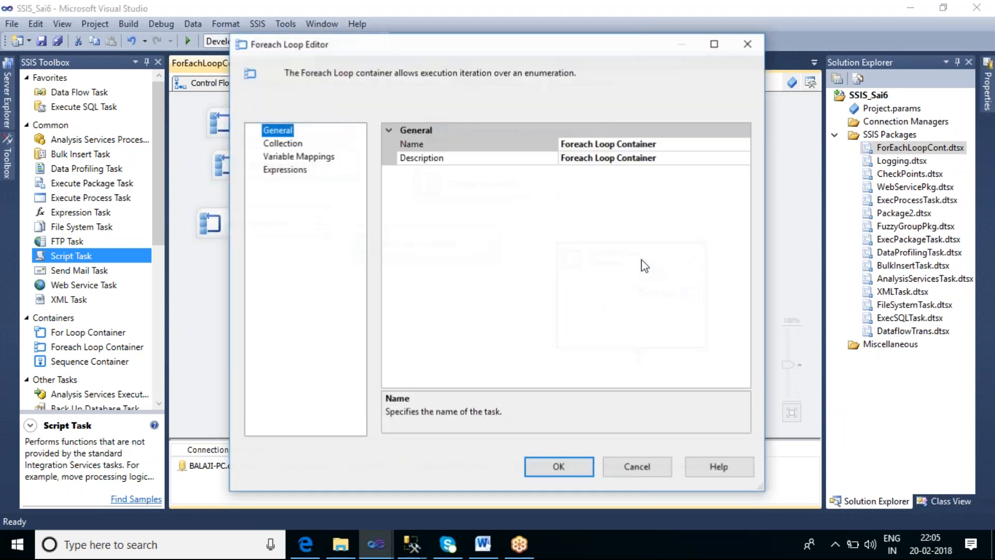
left_click(304, 157)
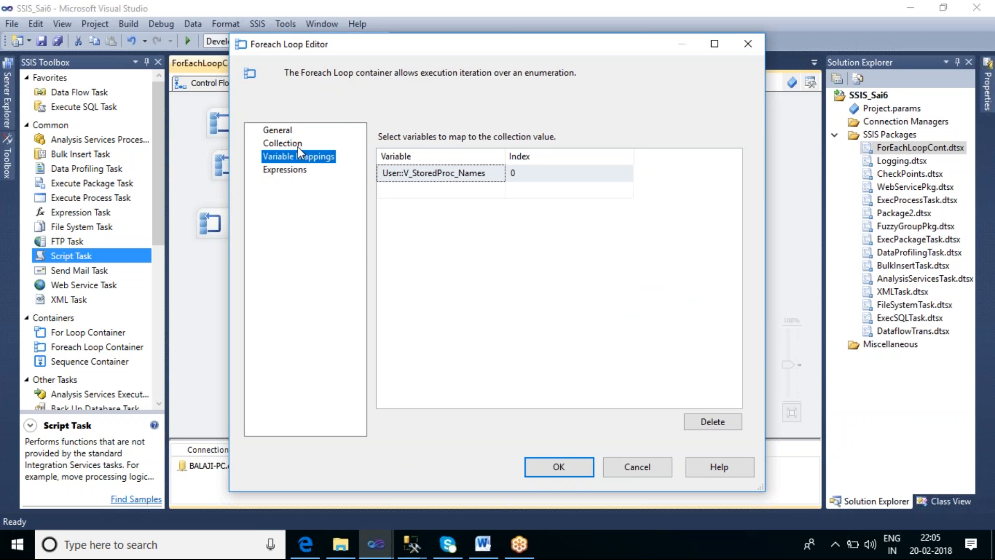
left_click(498, 179)
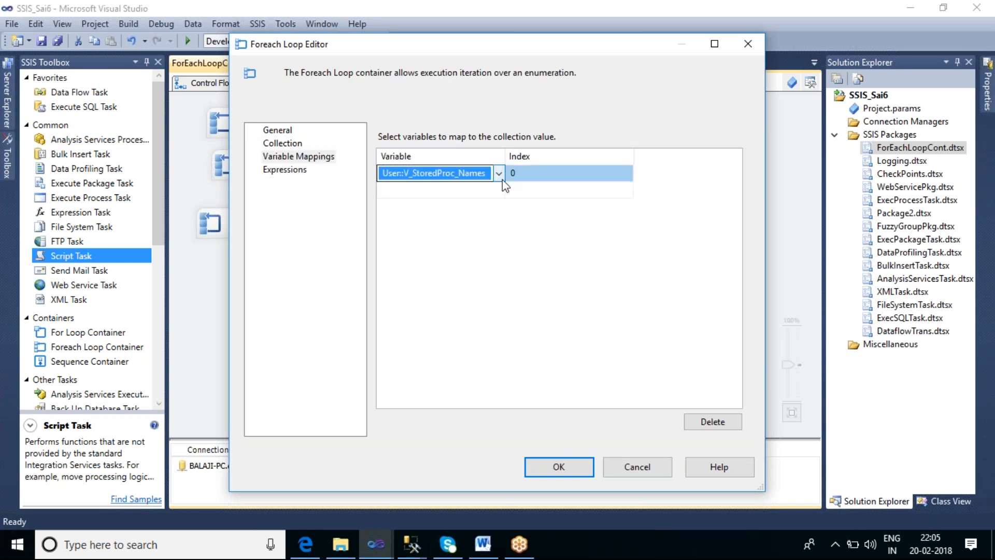
left_click(500, 179)
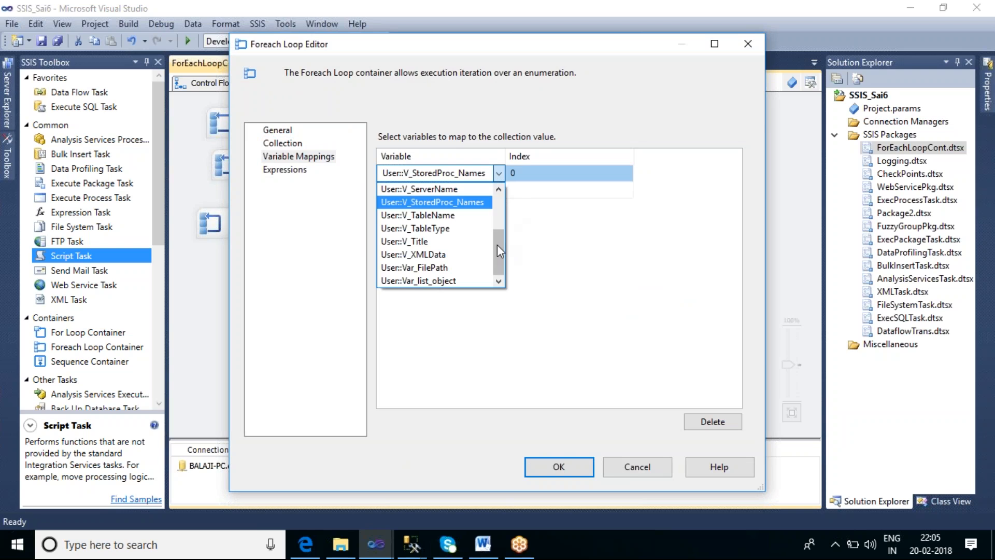
scroll(493, 215, "up", 2)
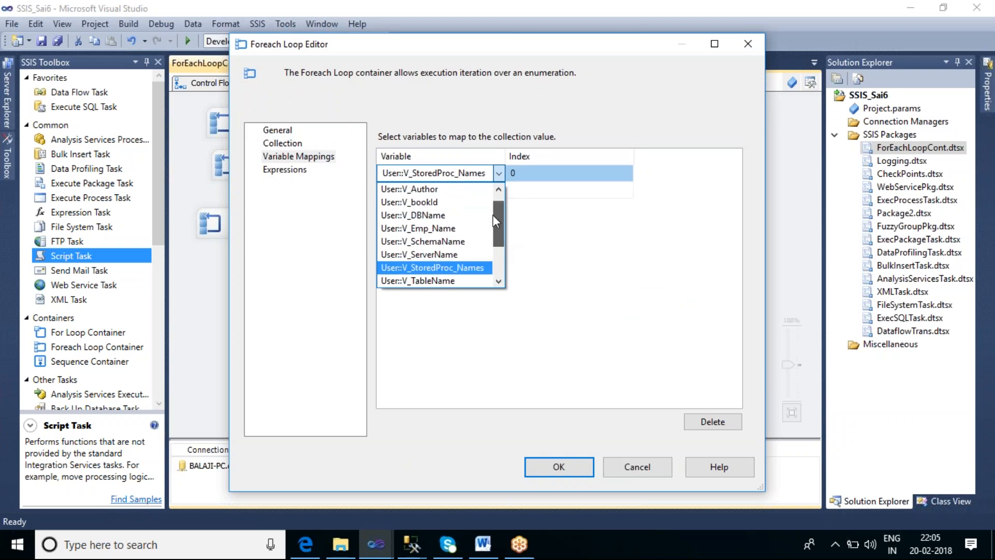
left_click(461, 190)
left_click_drag(528, 232, 470, 234)
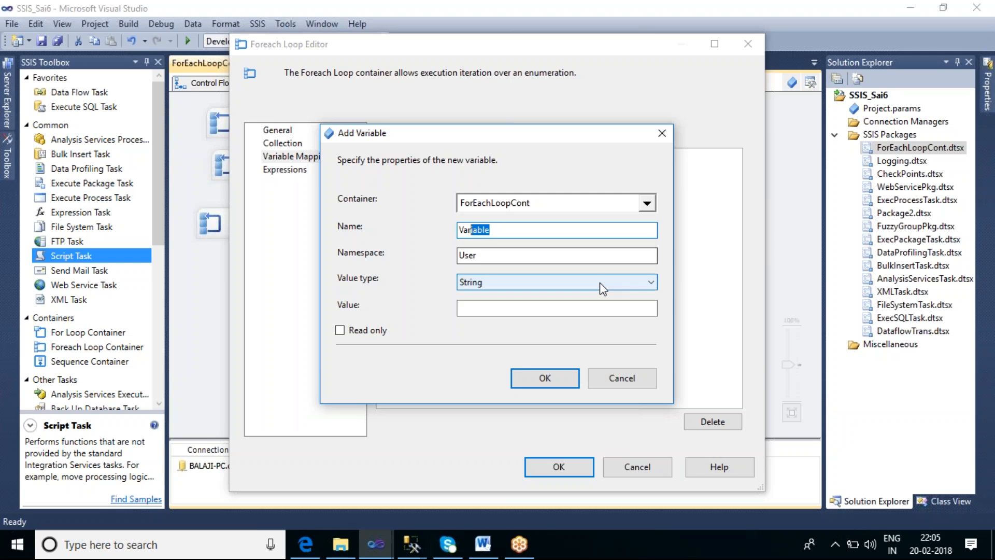
type("_")
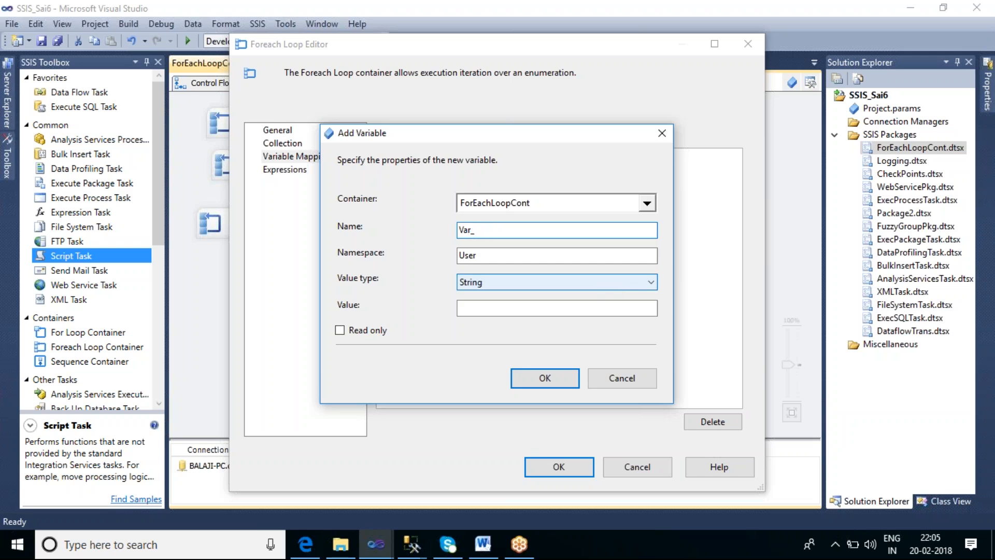
type("SPName_obj")
Set the new variable's value type to Object, create it for index 0, and accept the Foreach Loop settings
left_click(500, 285)
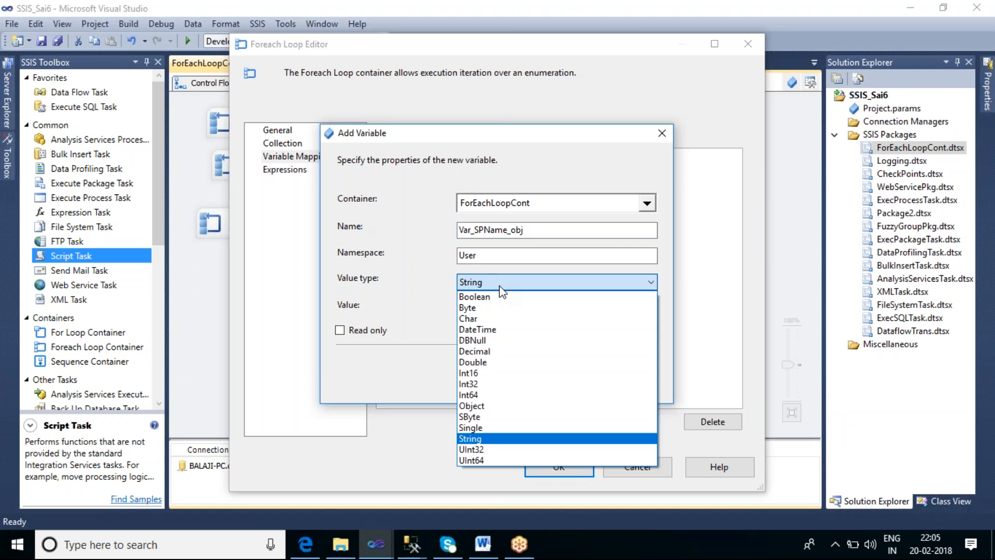
left_click(514, 406)
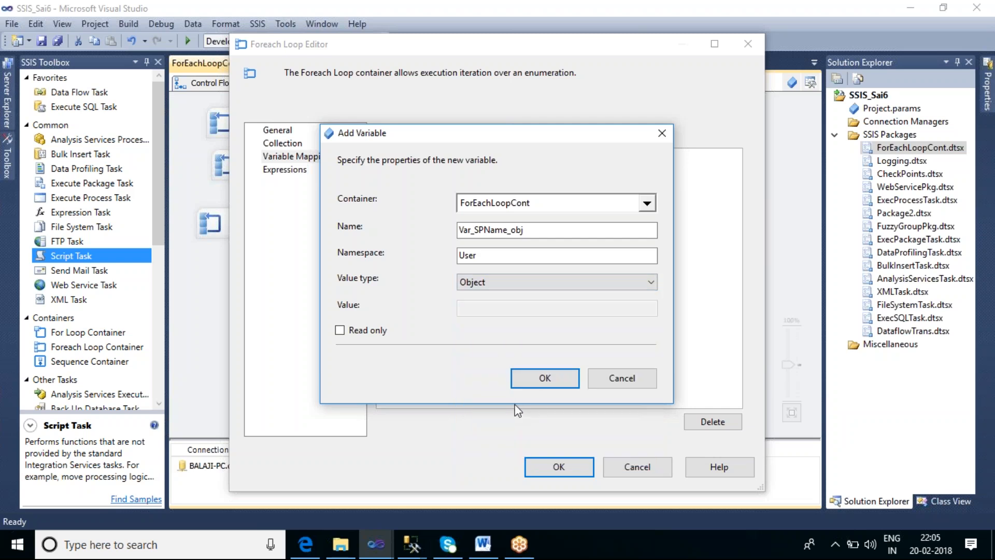
left_click(539, 386)
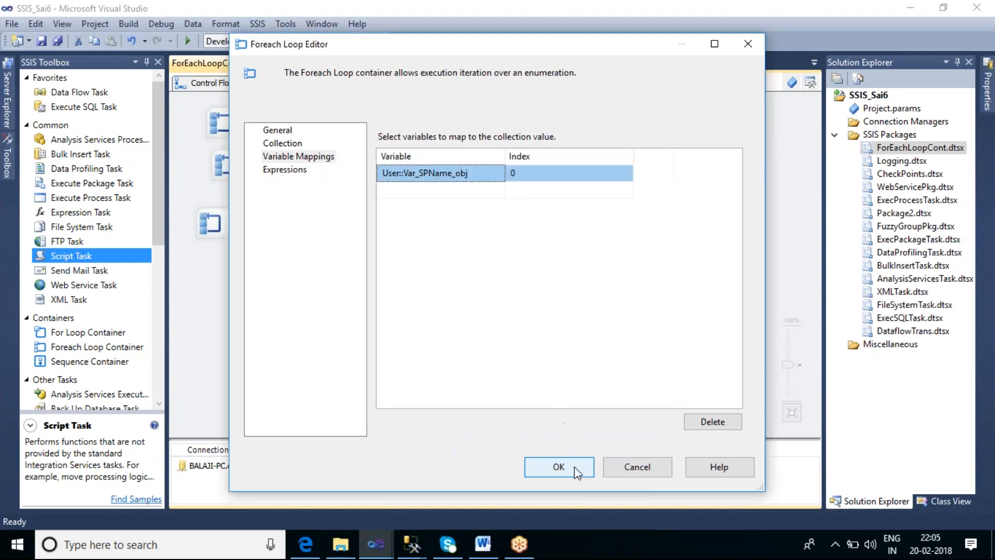
left_click(559, 467)
Replace the Script Task's read-only variable User::V_StoredProc_Names with User::Var_SPName_obj and accept the task settings
double_click(656, 301)
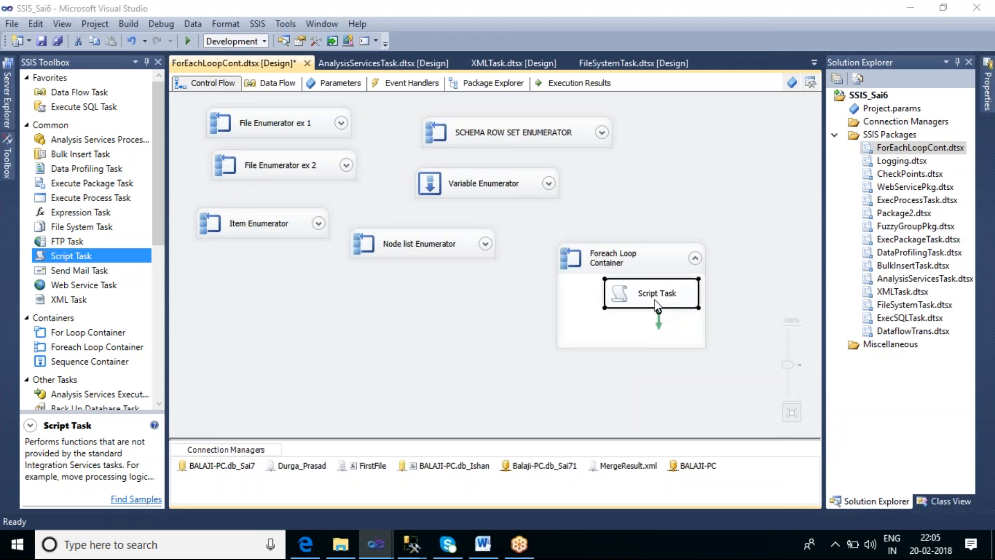
left_click(748, 175)
left_click(745, 176)
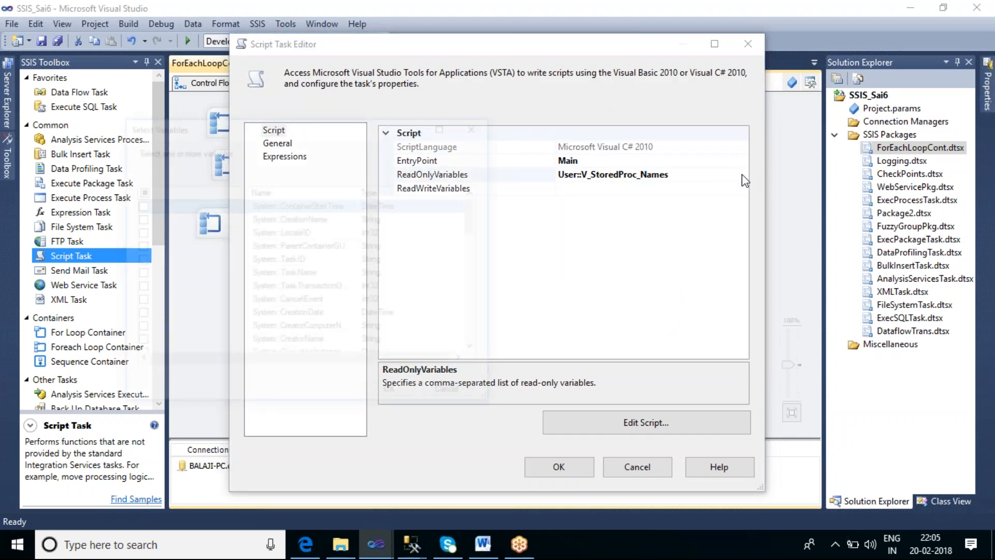
left_click_drag(481, 223, 482, 324)
left_click(137, 232)
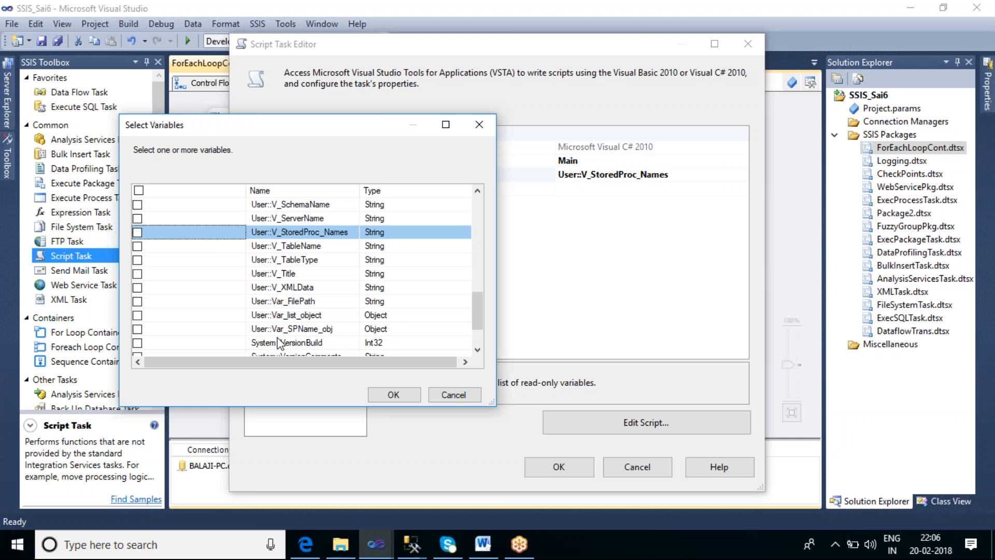
left_click(137, 330)
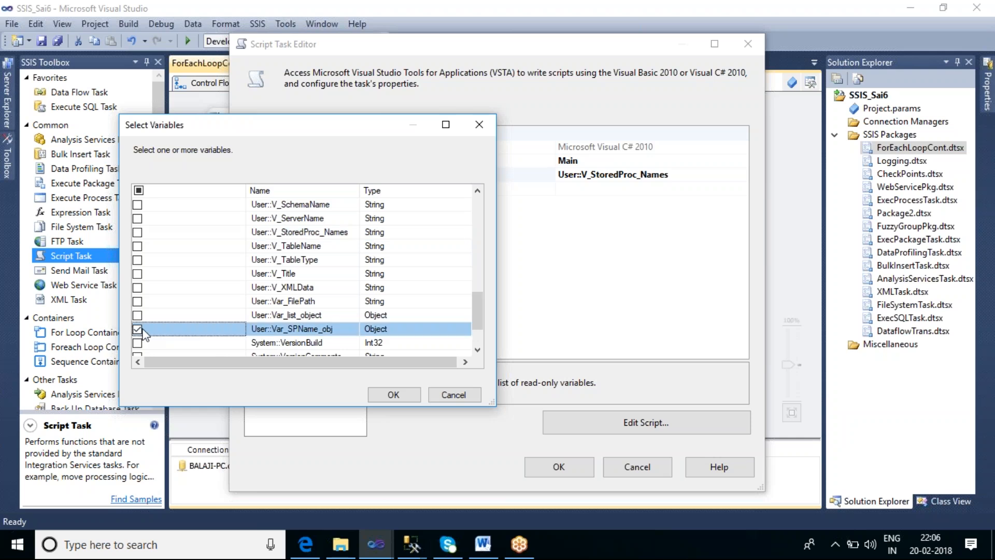
left_click(394, 395)
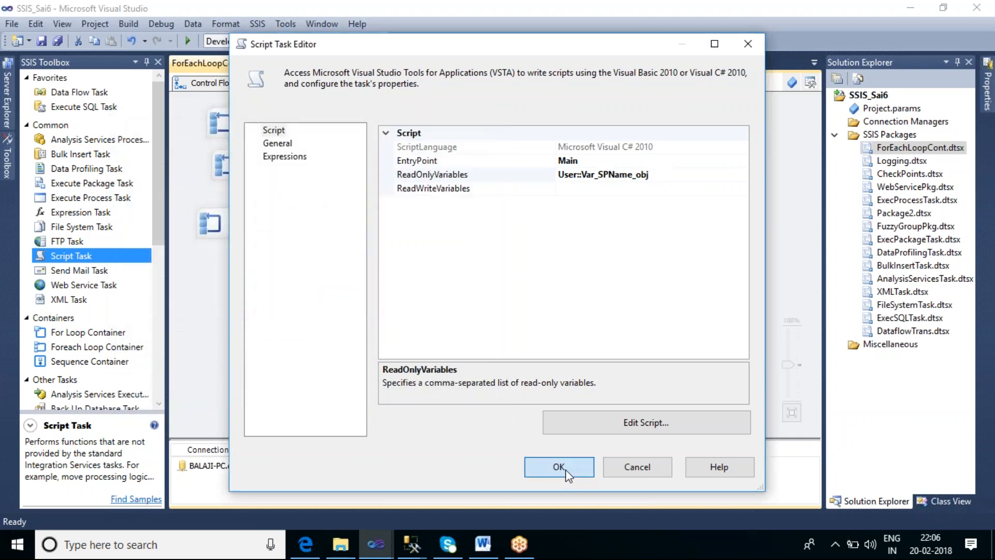
left_click(565, 469)
Execute the Foreach Loop Container, acknowledge a series of stored procedure name messages, and stop debugging
right_click(660, 264)
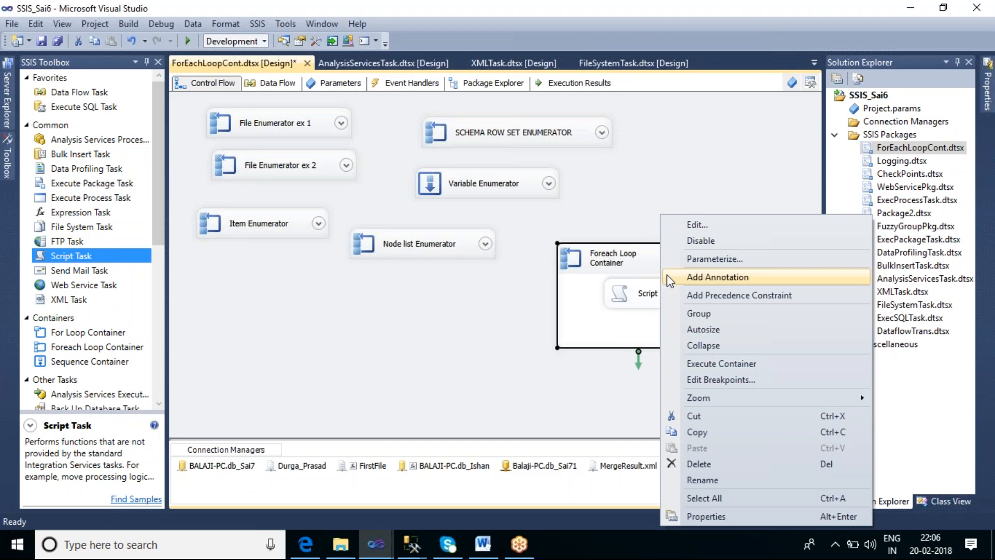
left_click(724, 365)
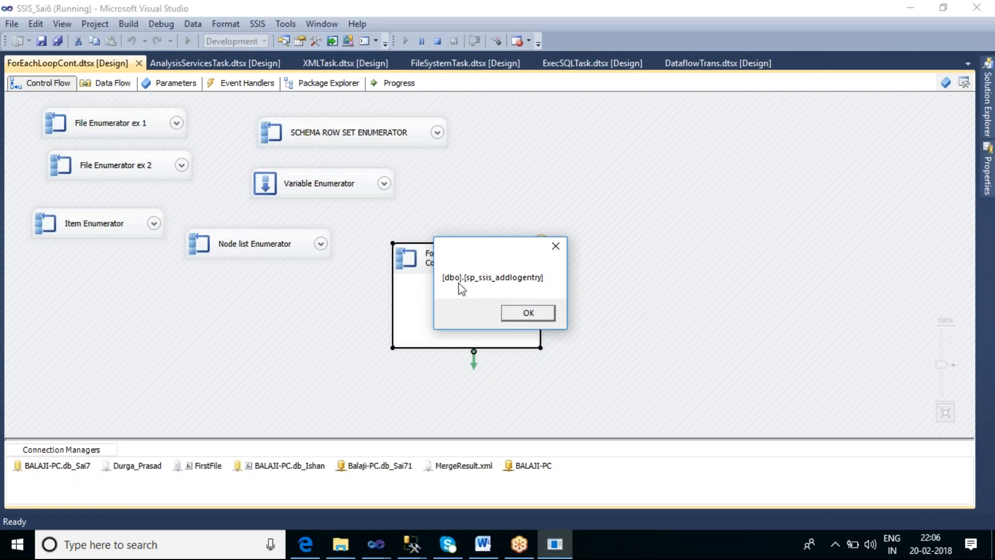
left_click(531, 312)
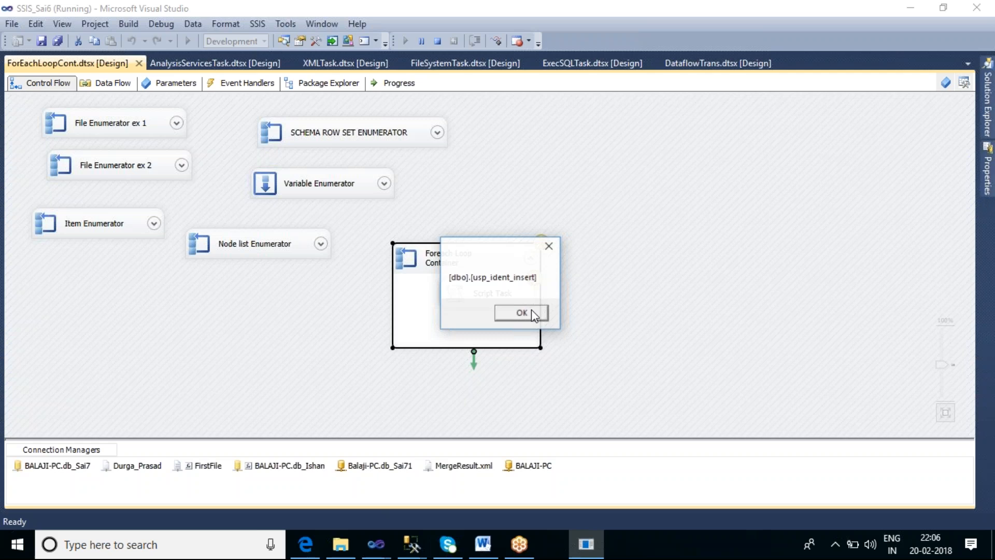
left_click(533, 313)
left_click(534, 314)
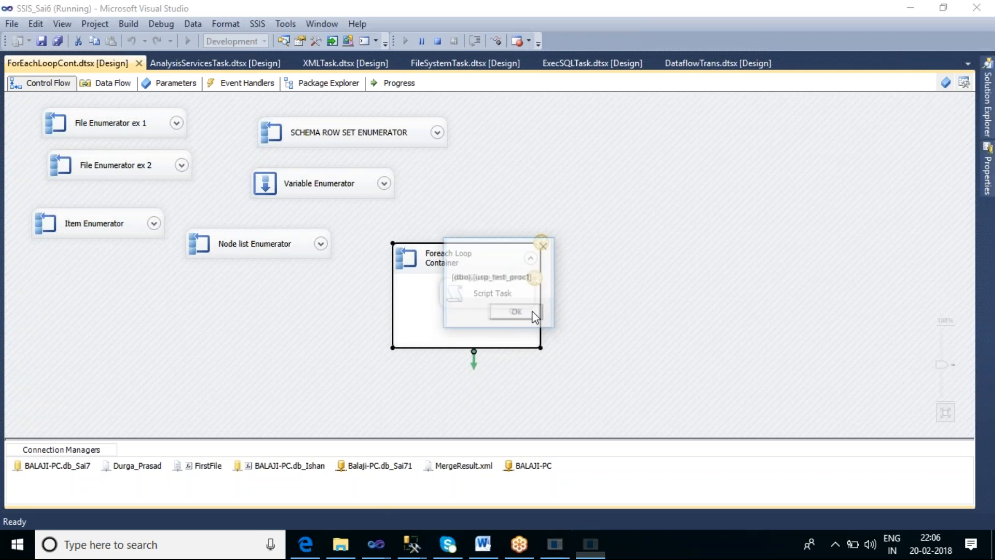
left_click(535, 314)
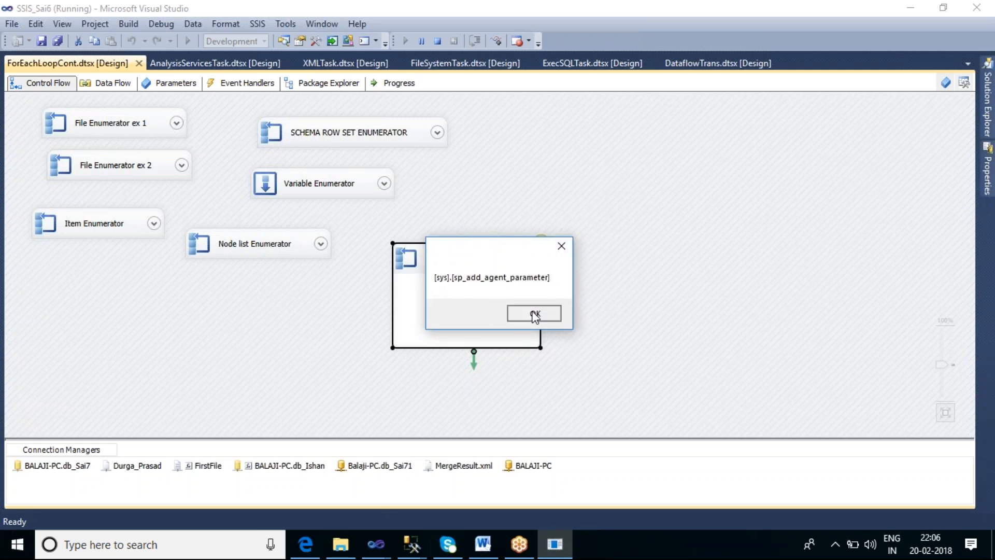
left_click(535, 314)
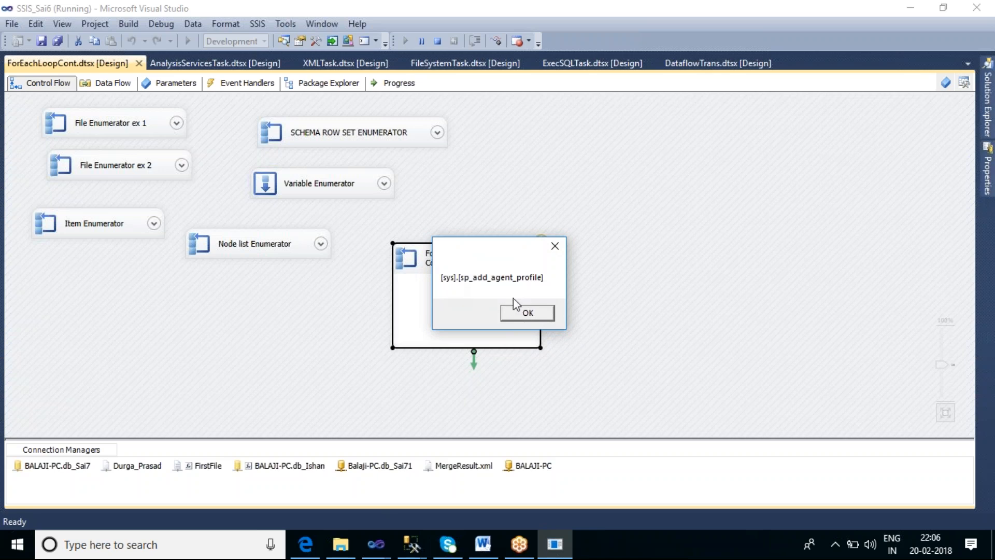
left_click(531, 313)
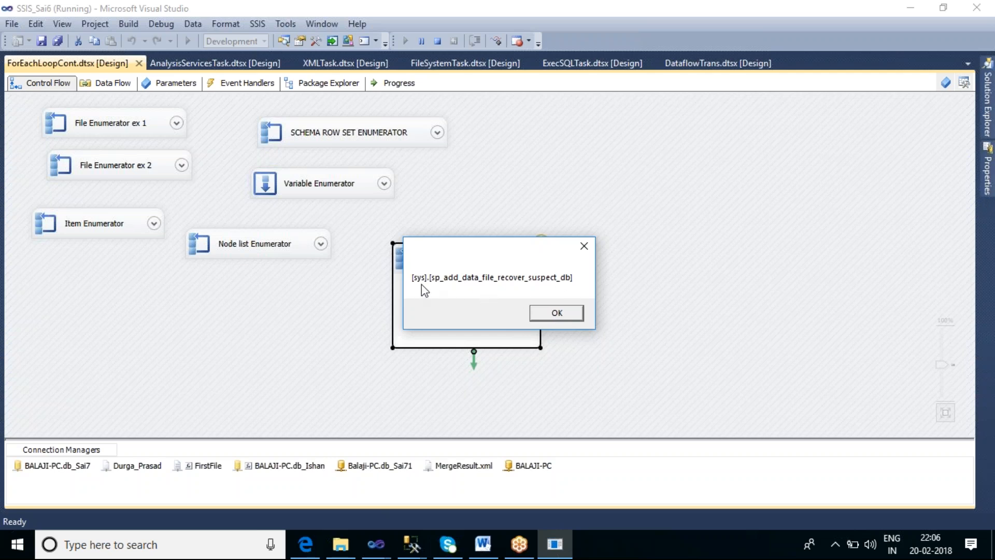
left_click(555, 313)
left_click(555, 313)
left_click(555, 313)
left_click(555, 313)
left_click(554, 312)
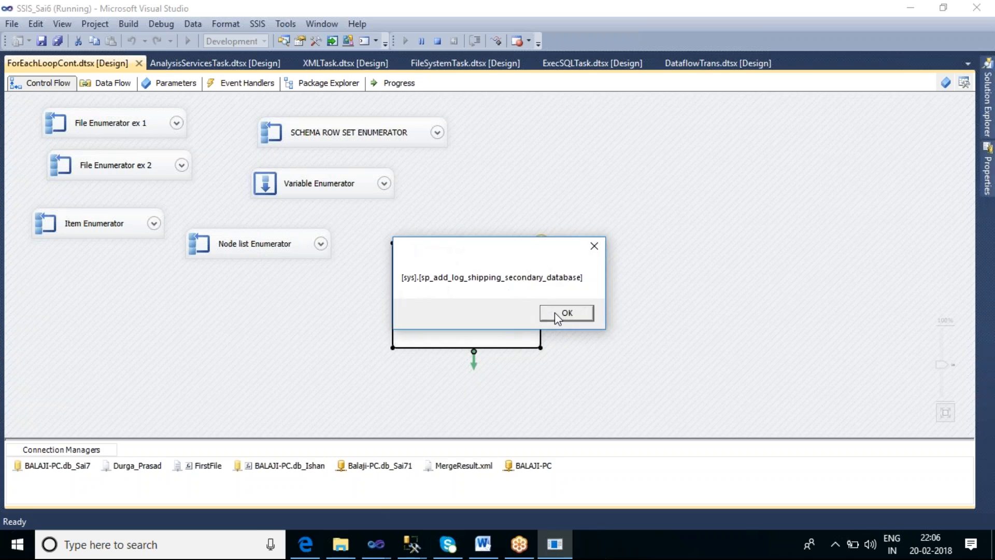
left_click(439, 42)
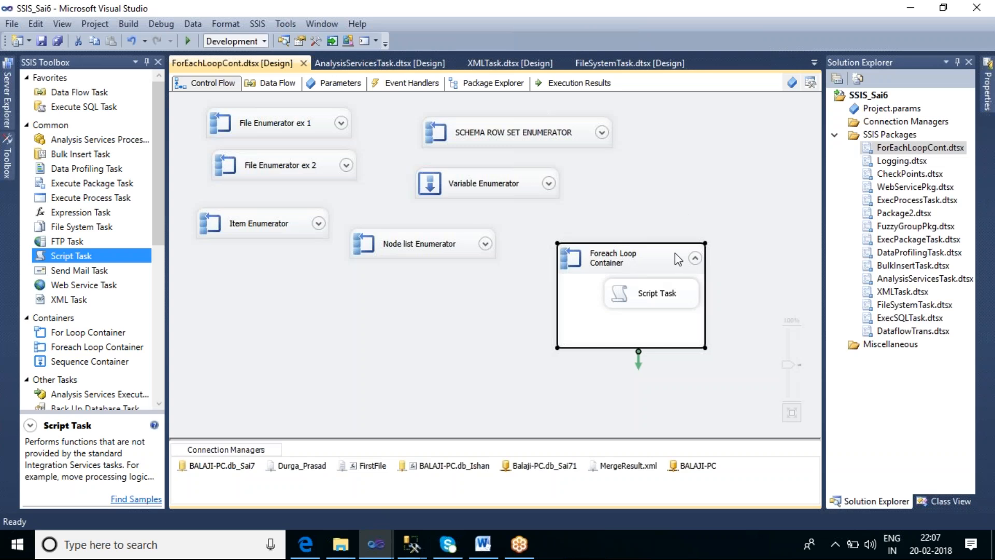
Change the Foreach Loop Container's SMO enumeration type for the db_Sai7 stored procedures to URNs and accept the editor
double_click(655, 253)
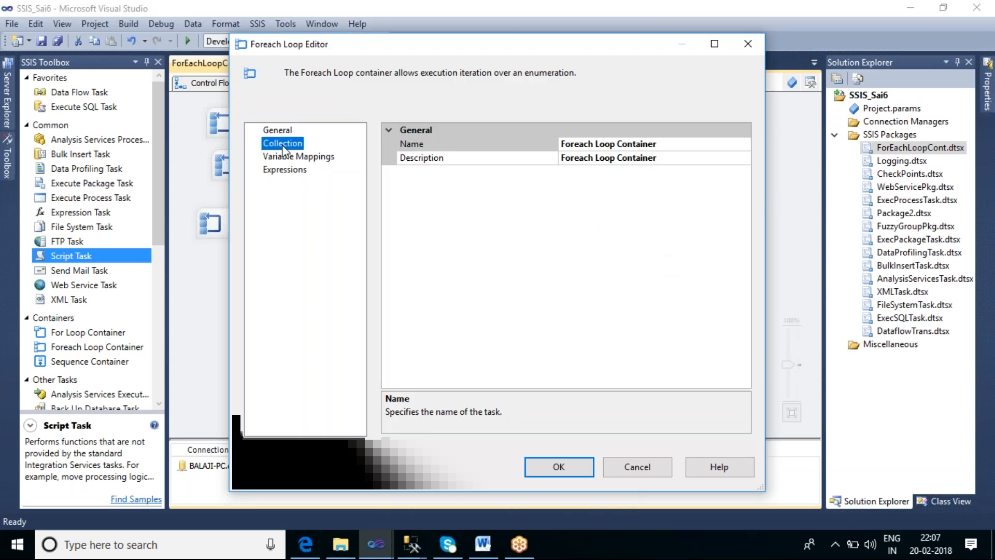
left_click(283, 144)
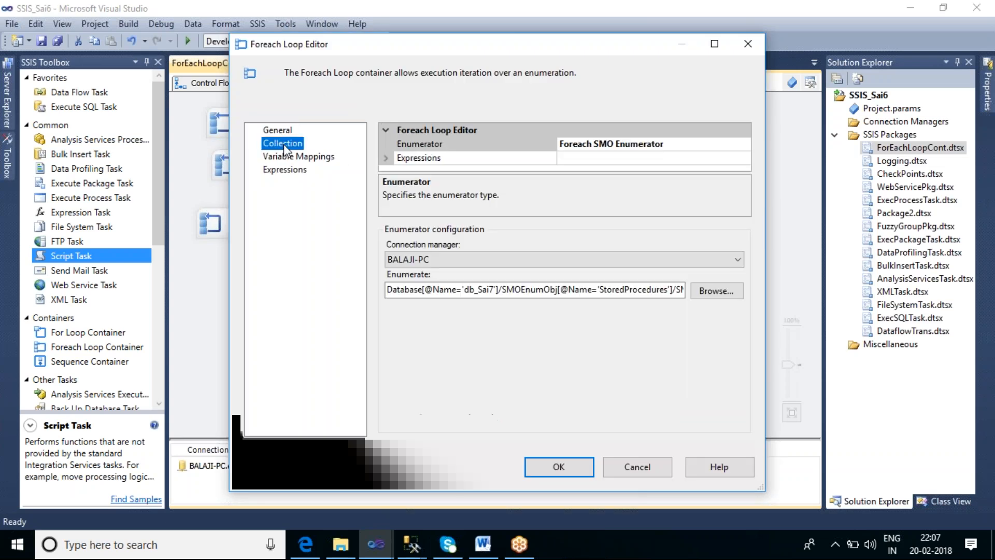
left_click(715, 292)
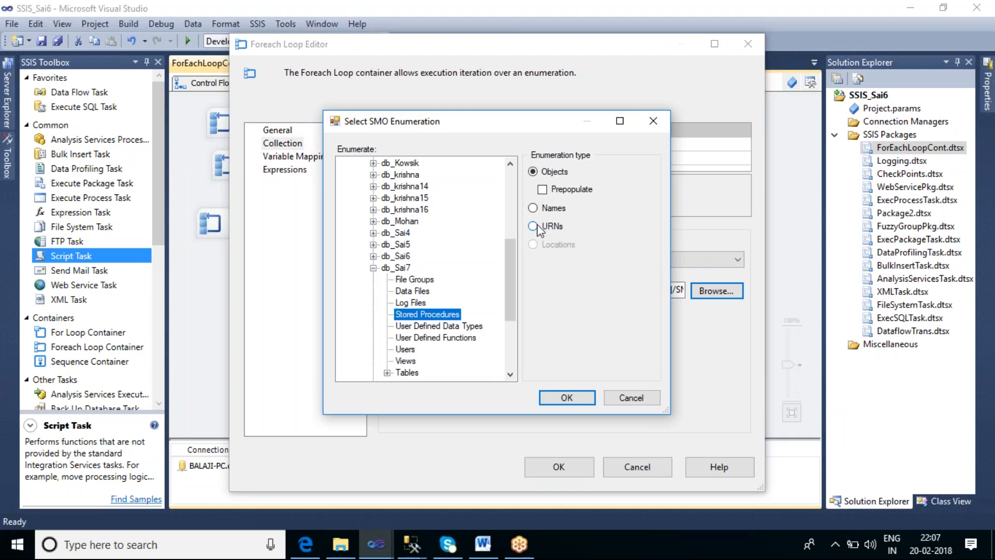
left_click(532, 227)
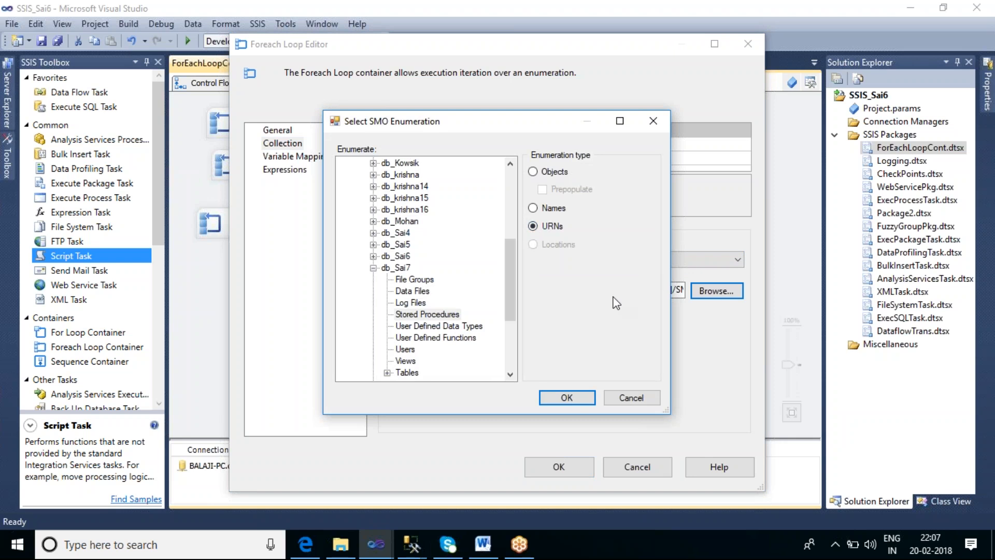
left_click(566, 400)
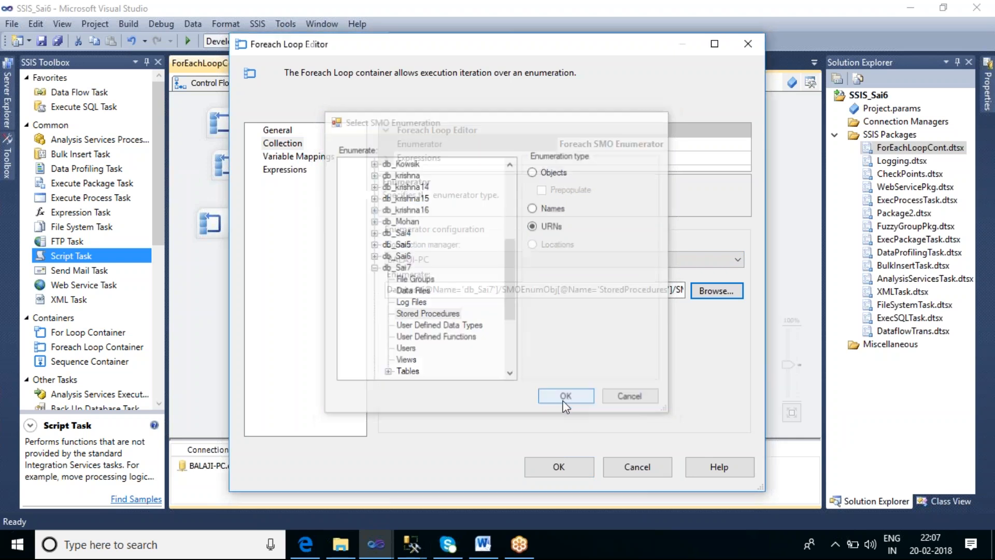
left_click(568, 465)
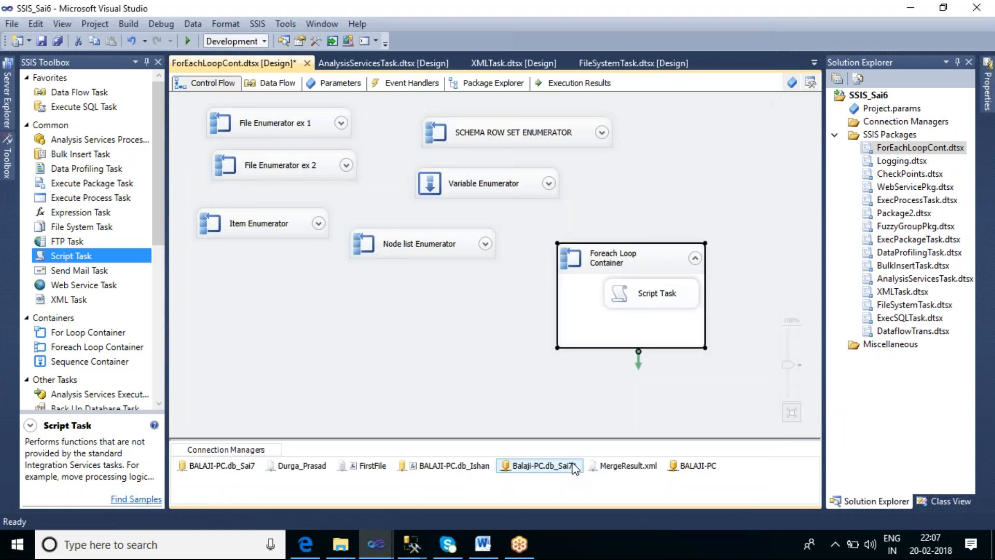
Move the Foreach Loop Container below Node list Enumerator and execute it, acknowledging several stored procedure URN messages before stopping debugging
left_click_drag(651, 278, 455, 305)
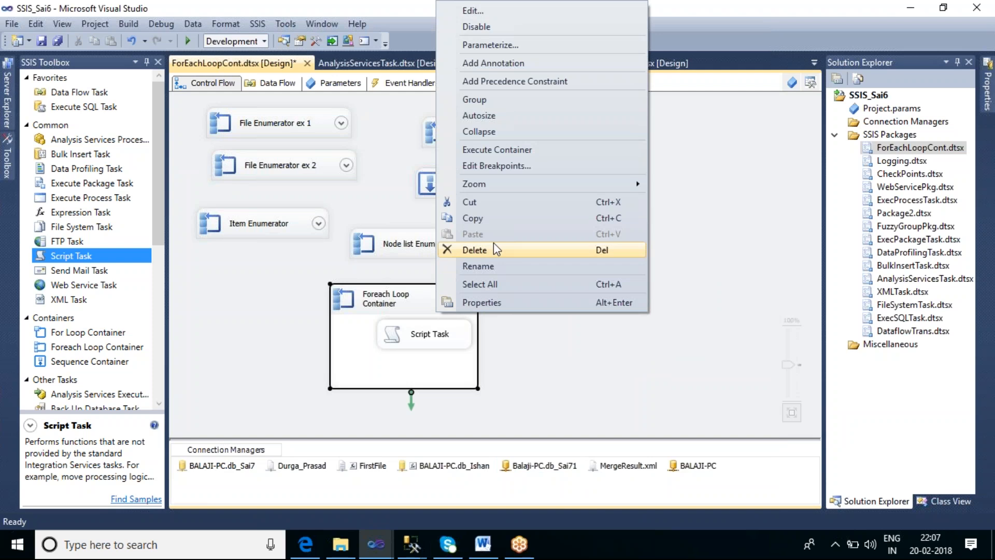
left_click(497, 149)
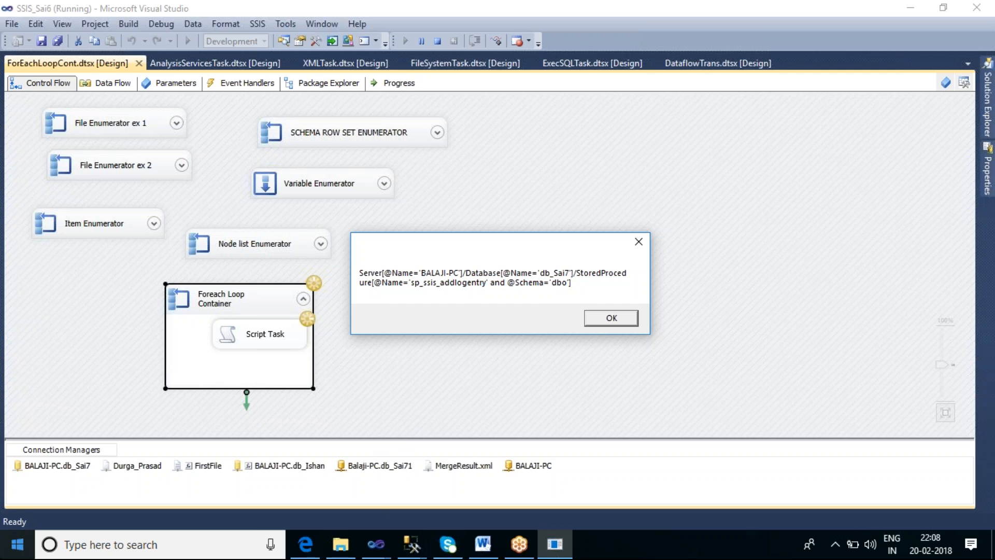
left_click(617, 320)
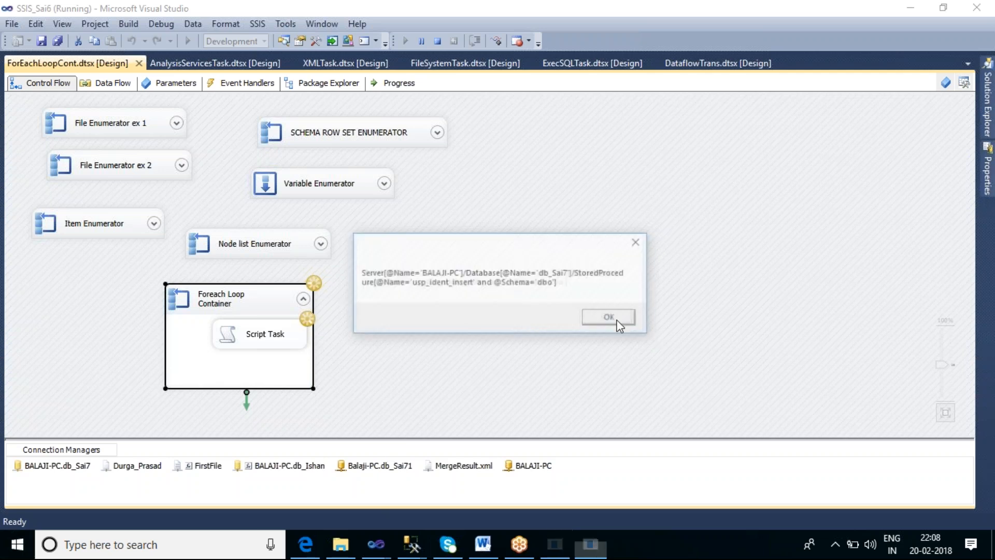
left_click(617, 320)
left_click(617, 321)
left_click(618, 319)
left_click(617, 319)
left_click(619, 320)
left_click(619, 321)
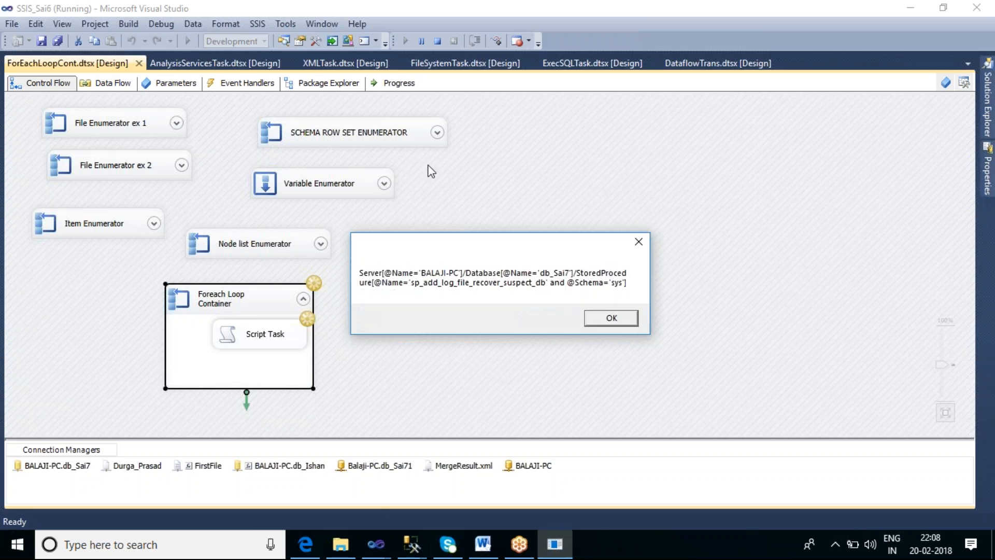
left_click(437, 41)
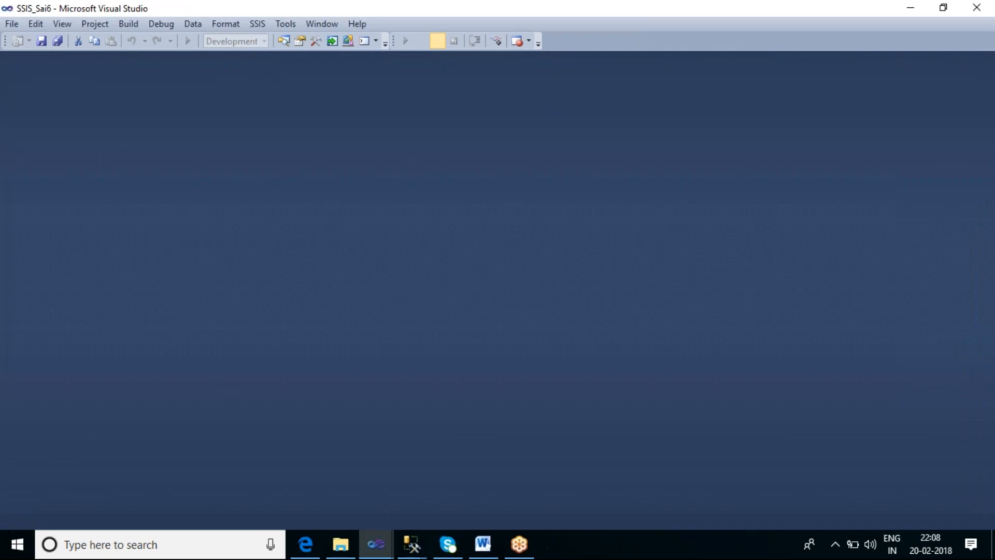
Collapse the Foreach Loop Container and add a For Loop Container to the empty area beside it on the control flow
left_click(470, 307)
left_click(467, 298)
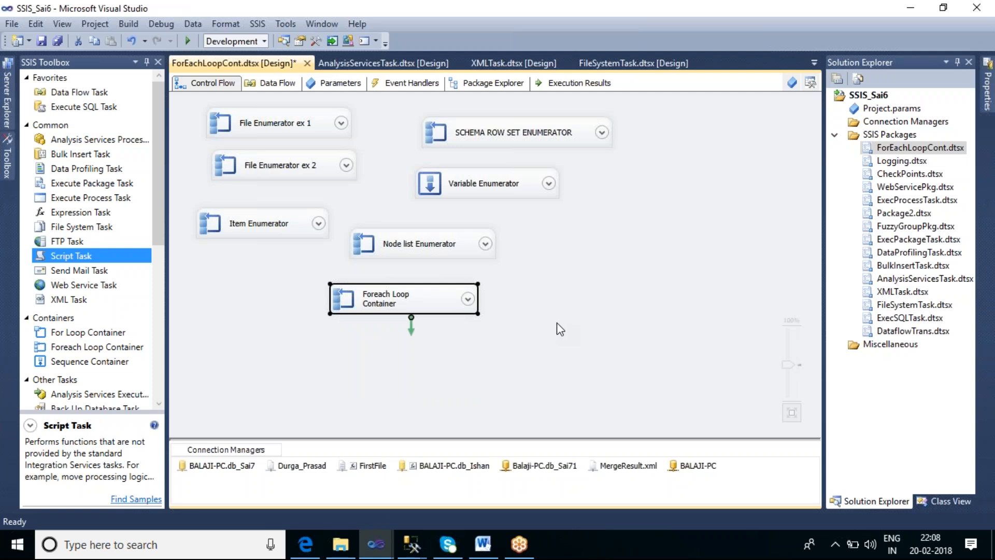
left_click(102, 334)
left_click_drag(103, 335, 616, 254)
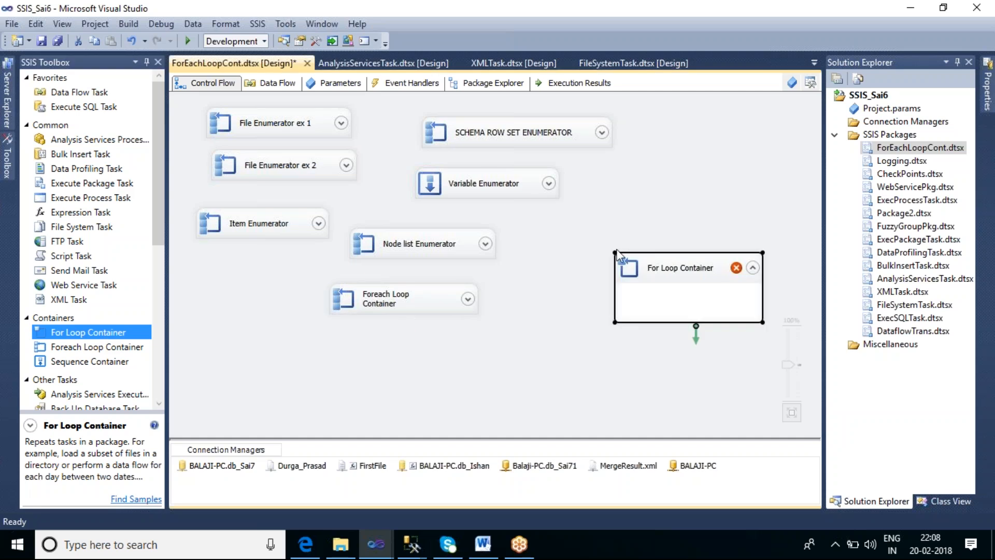
Rename the collapsed Foreach Loop Container as SMO Enumerator
left_click(387, 305)
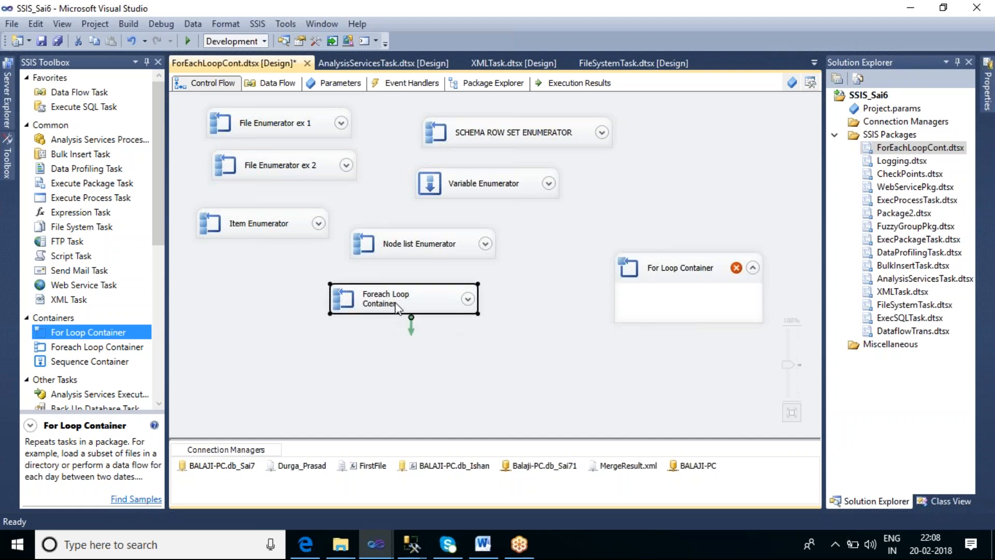
left_click(398, 308)
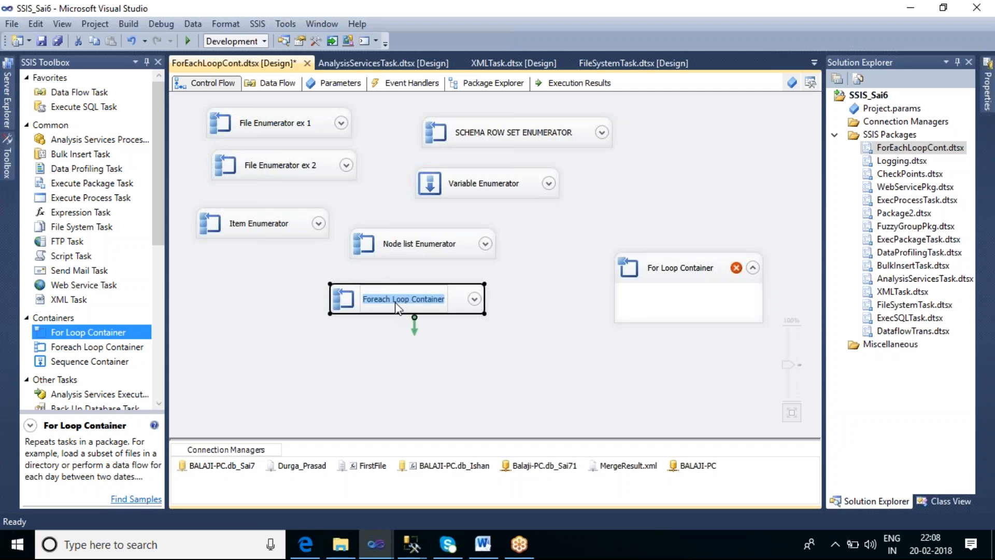
type("SMO En")
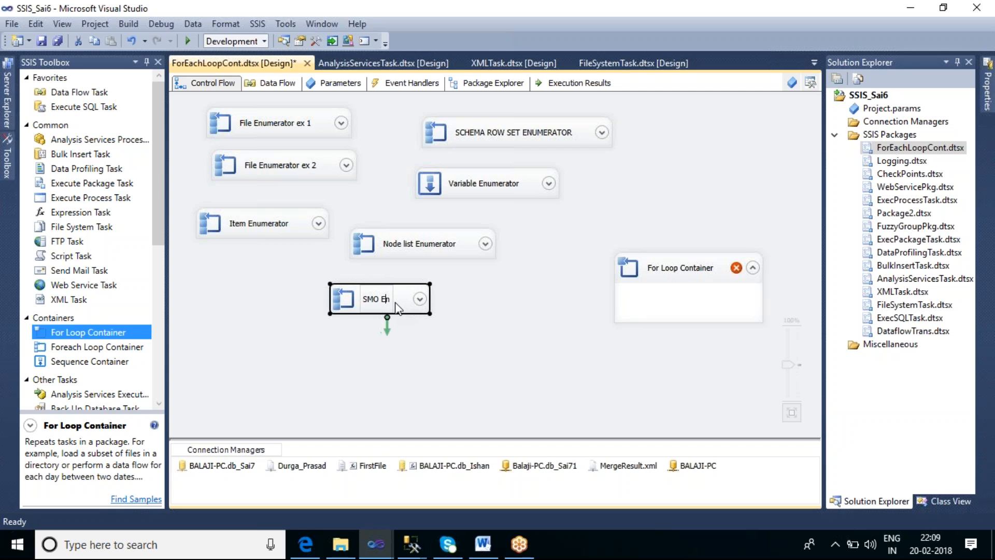
type("umerator")
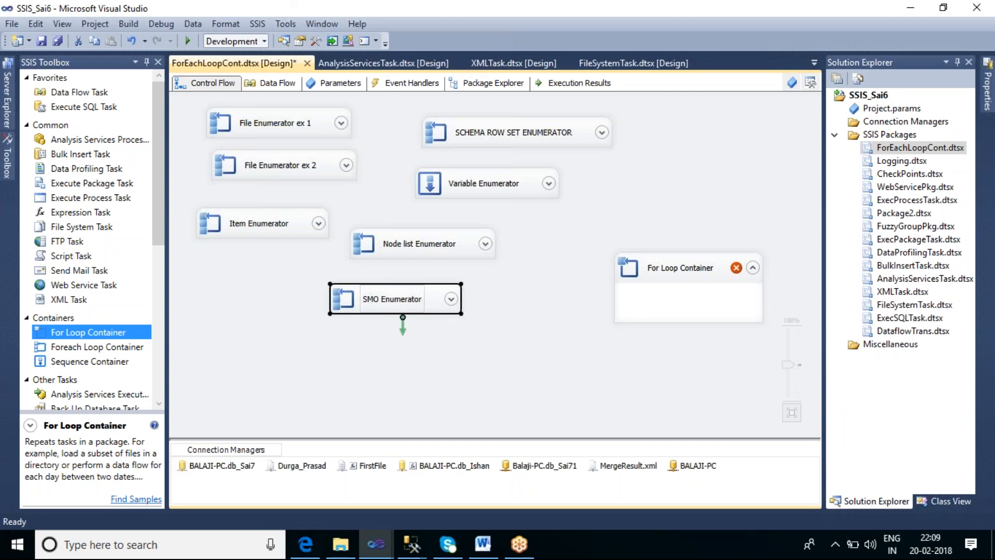
left_click(512, 363)
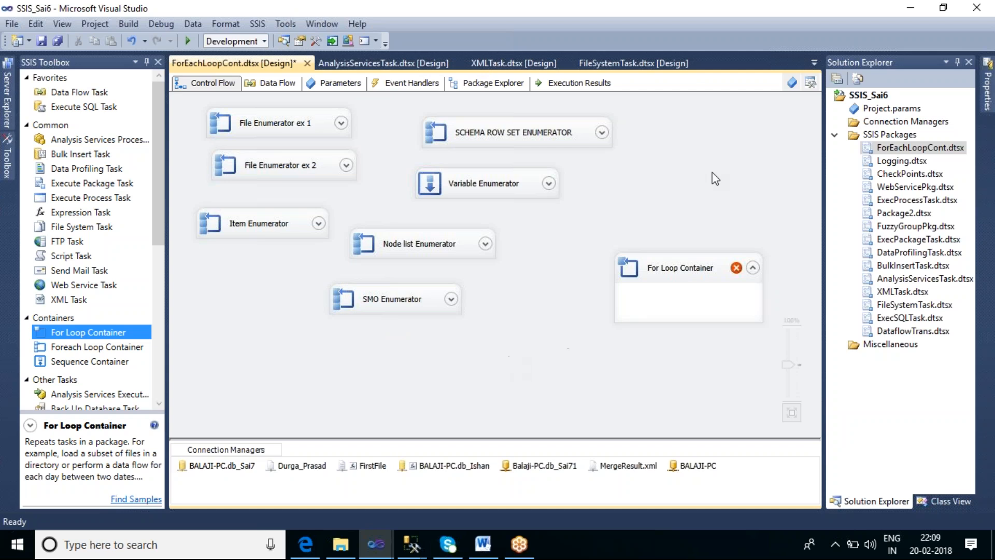
Add a package variable named Var_A with data type Int32 and value 0
left_click(790, 82)
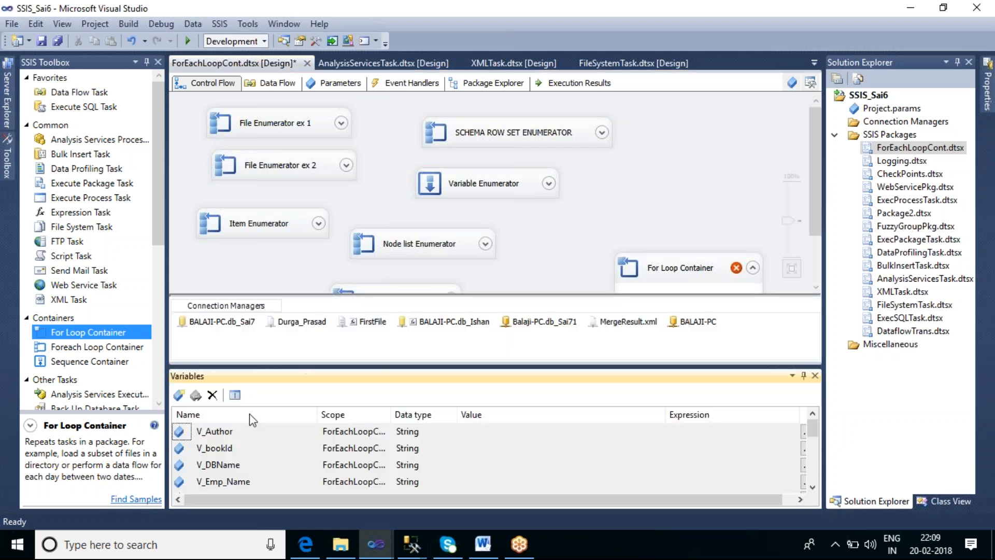
left_click(178, 395)
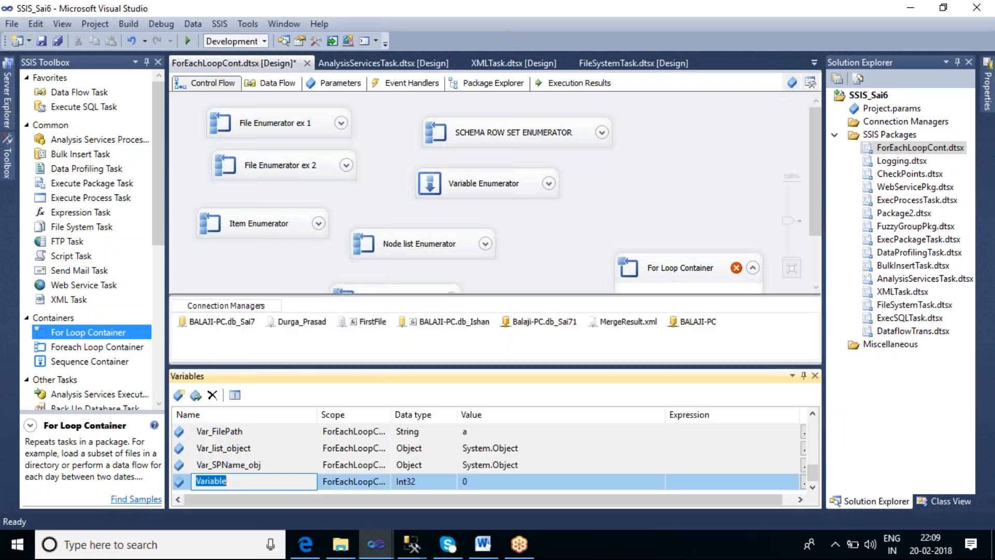
type("Var")
type("_l")
key("BackSpace")
type("A")
left_click(435, 486)
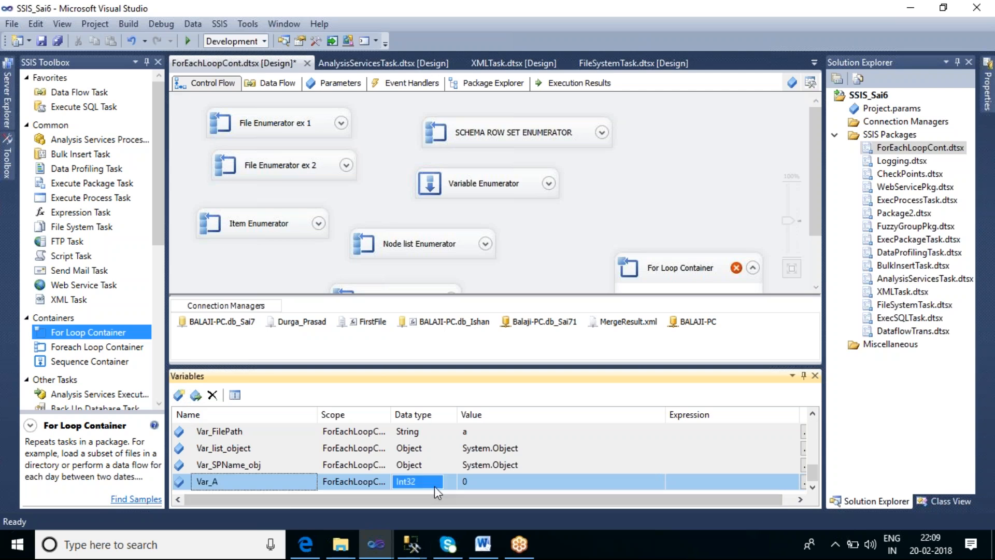
left_click(517, 485)
left_click_drag(668, 273, 663, 176)
left_click(586, 247)
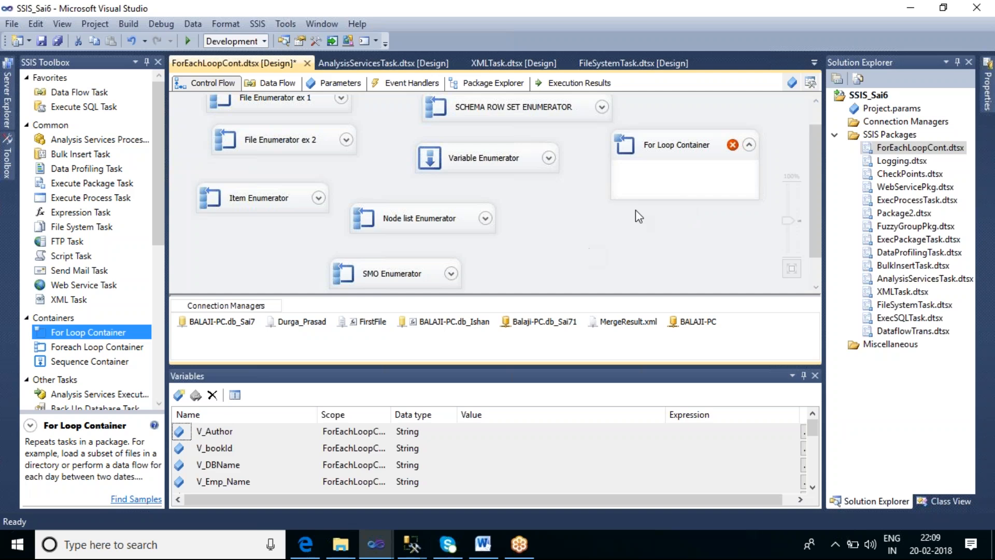
double_click(670, 149)
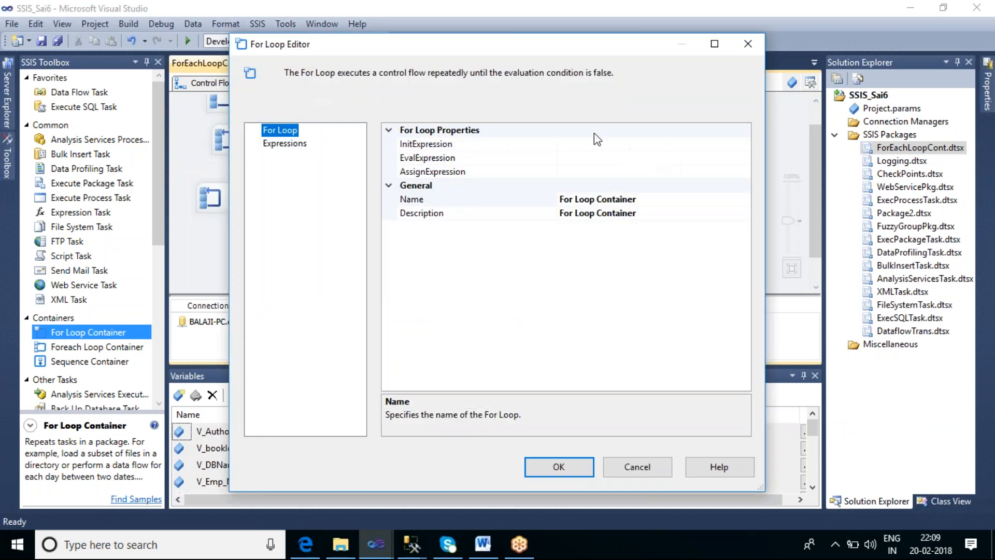
left_click(591, 147)
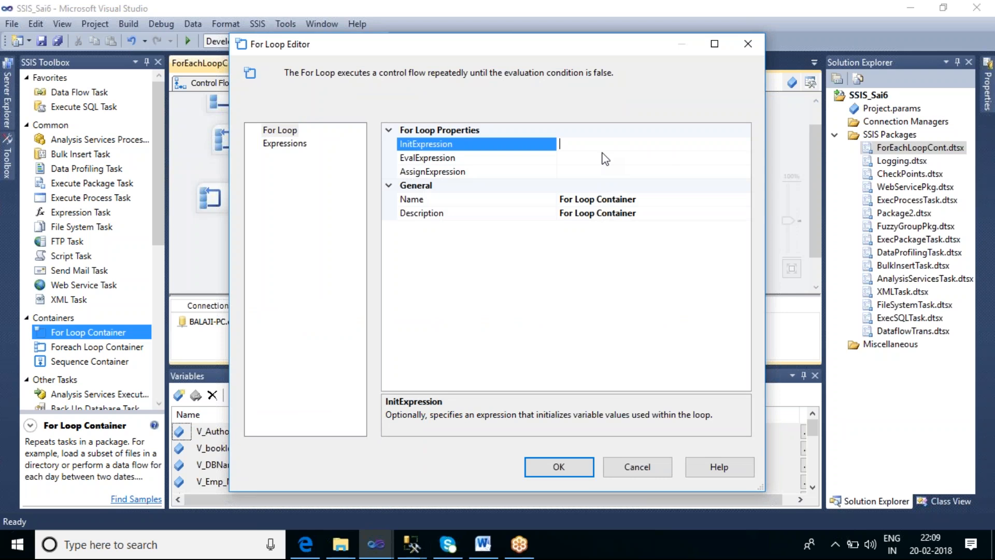
type("@Var_A=0")
left_click(575, 158)
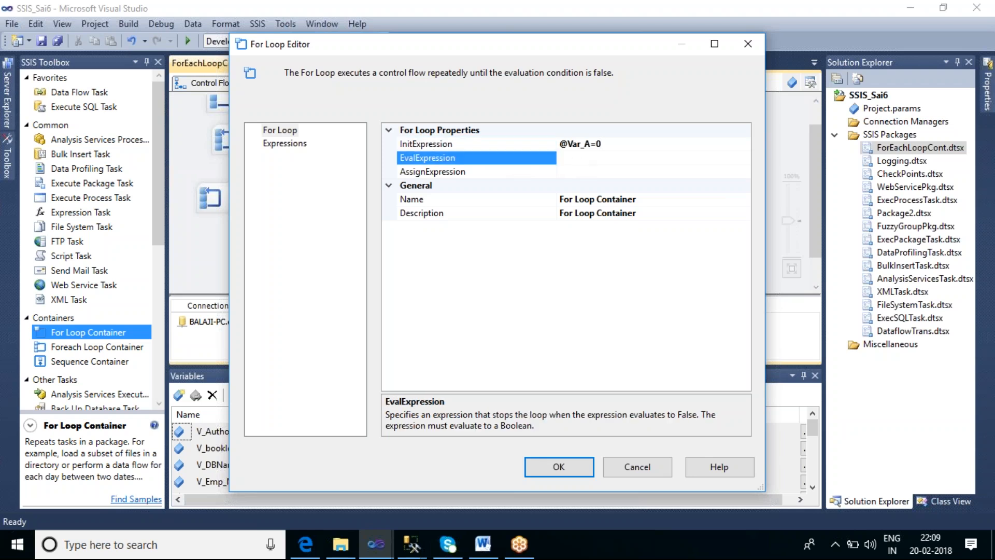
type("@")
type("Var_A<=10")
left_click(600, 173)
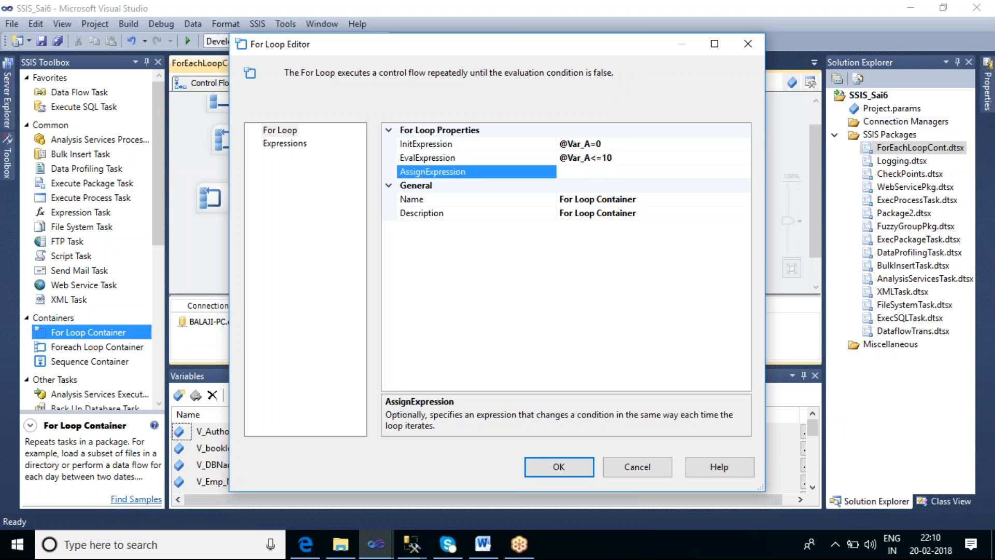
type("@v")
key("BackSpace")
type("Var_A=!")
key("BackSpace")
type("@Var_A+1")
left_click(544, 468)
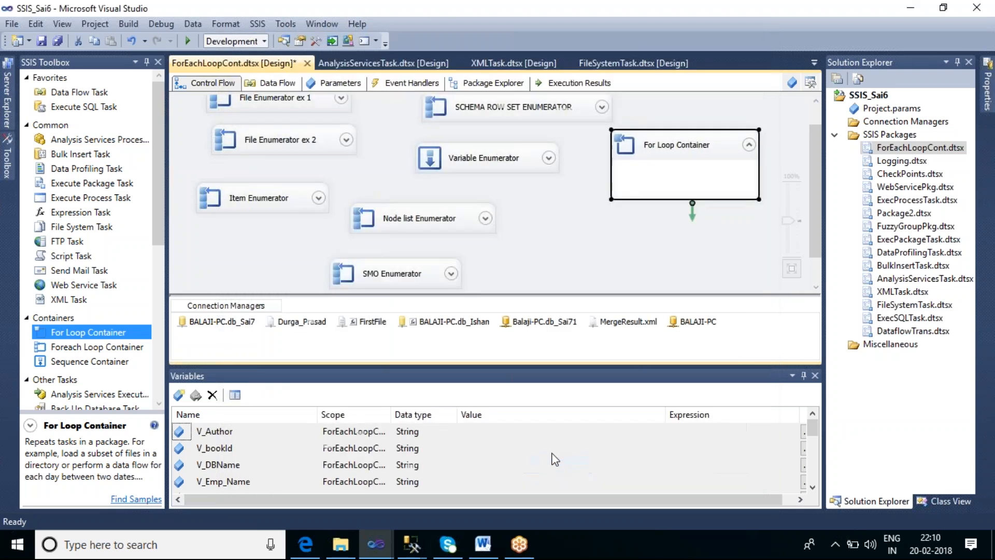
Move the For Loop Container slightly lower on the canvas and add an Execute SQL Task inside it
left_click_drag(662, 174, 655, 221)
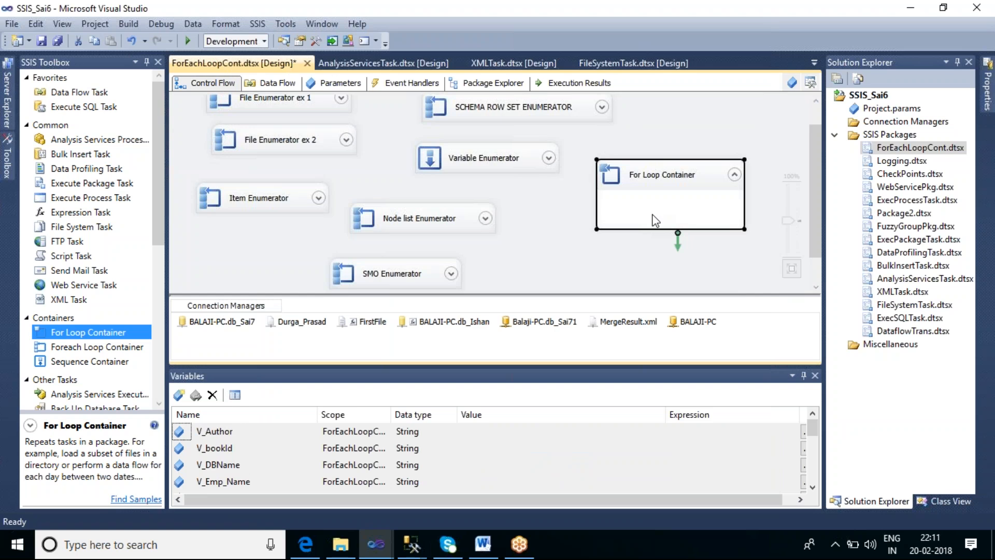
right_click(635, 200)
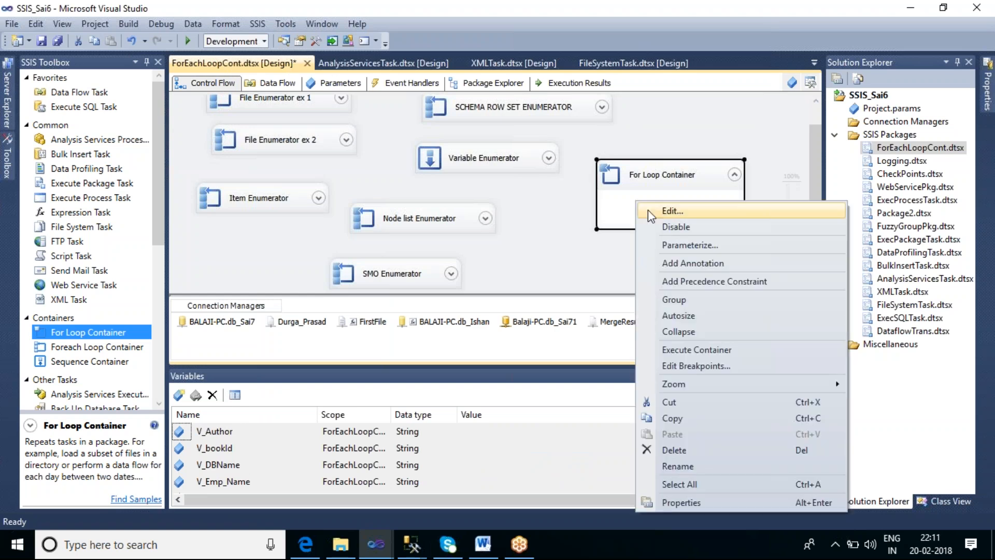
left_click(606, 275)
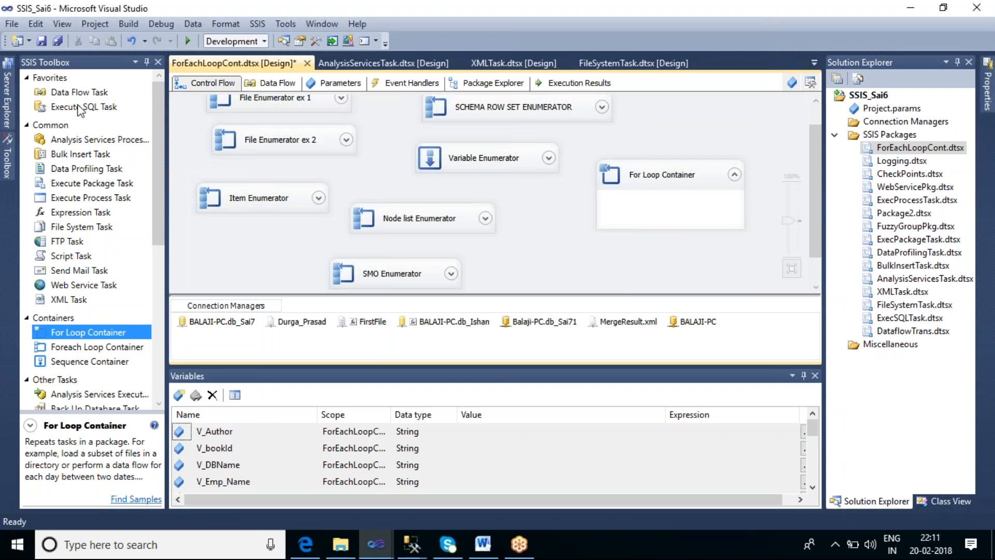
left_click_drag(83, 106, 624, 207)
Switch to the SQL Server Management Studio window with SQL_Sai_queries.sql and open a new query on db_Sai7
mouse_move(411, 545)
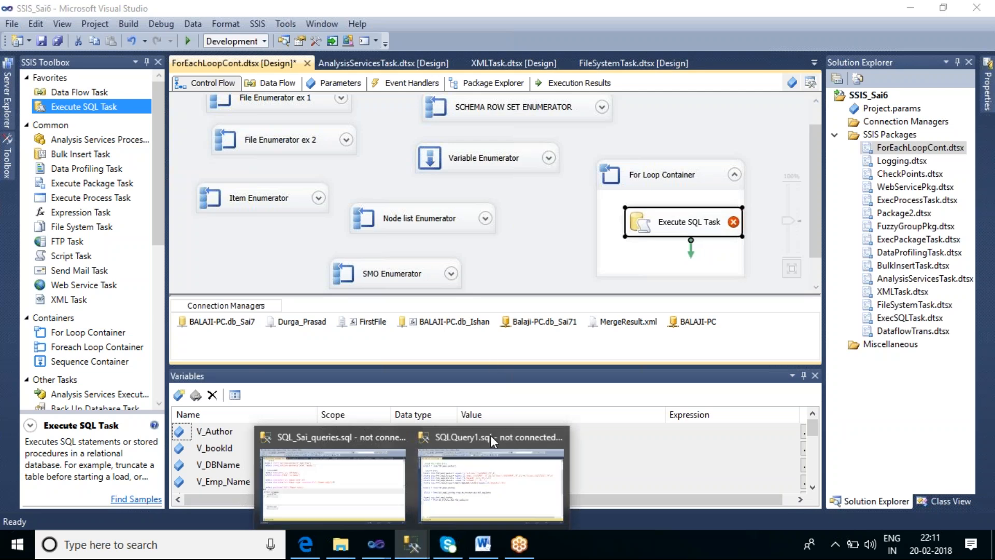
mouse_move(330, 480)
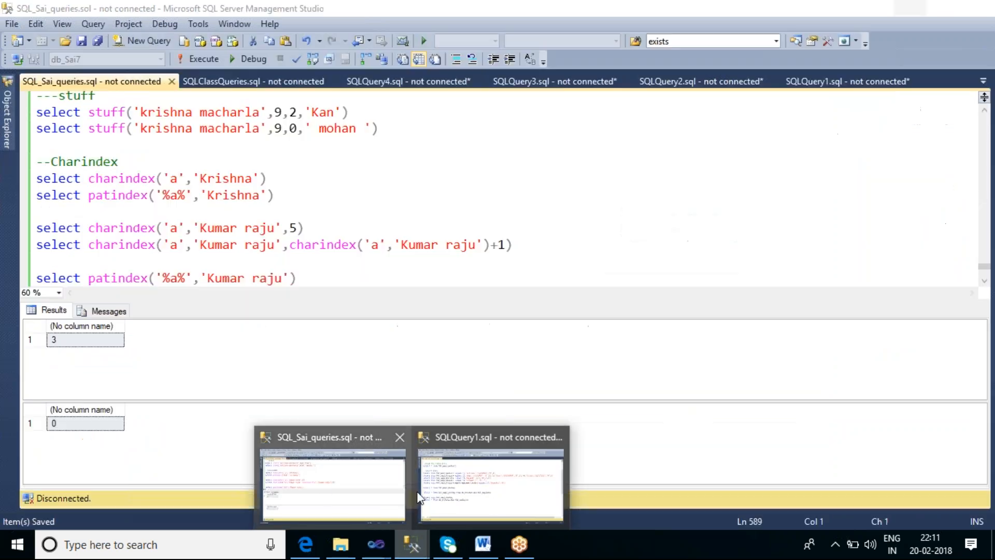
left_click(330, 481)
left_click(422, 189)
left_click(145, 45)
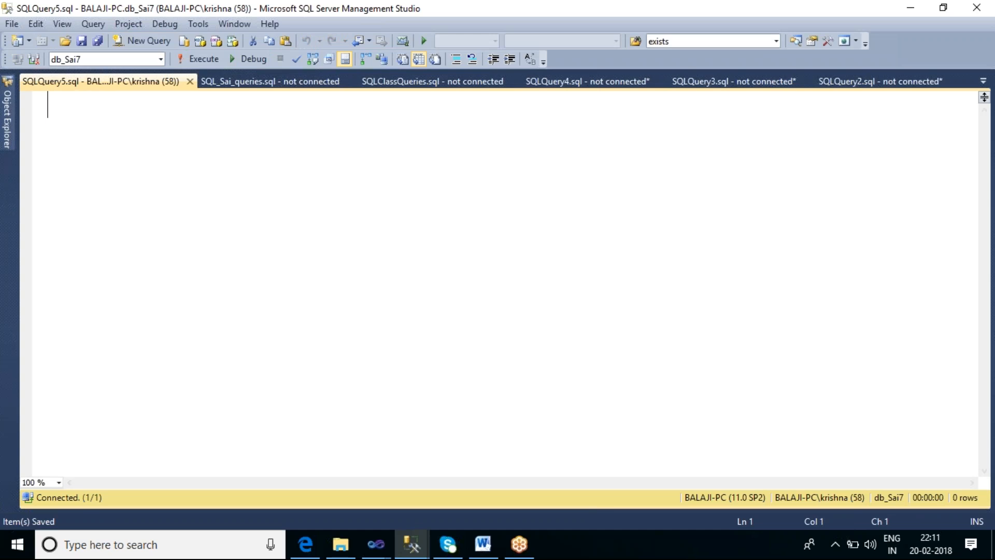
Write and run a query that creates table tbl_ID with an int column named Empid
type("Create table tbl")
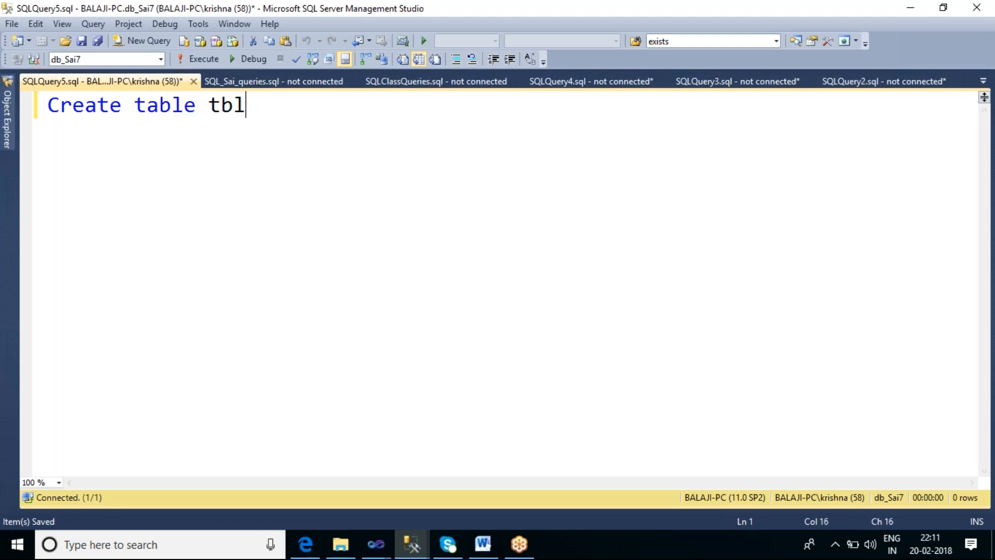
type("_ID ()")
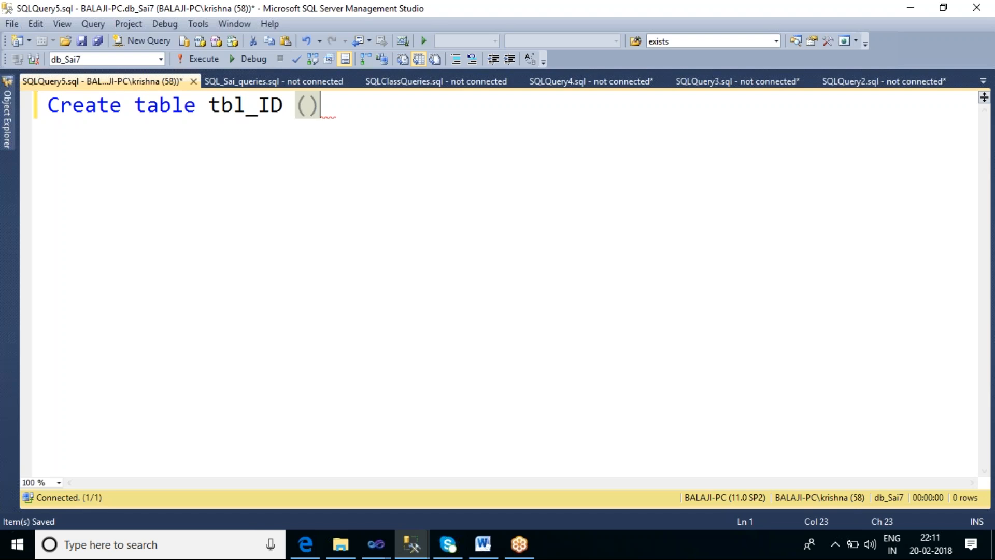
key("Left")
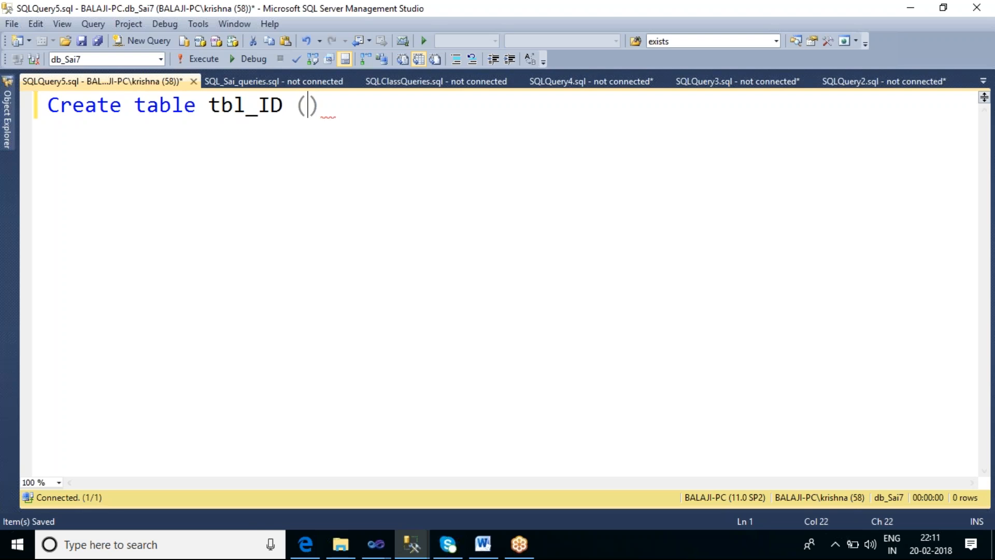
type("e")
key("BackSpace")
type("Empid in")
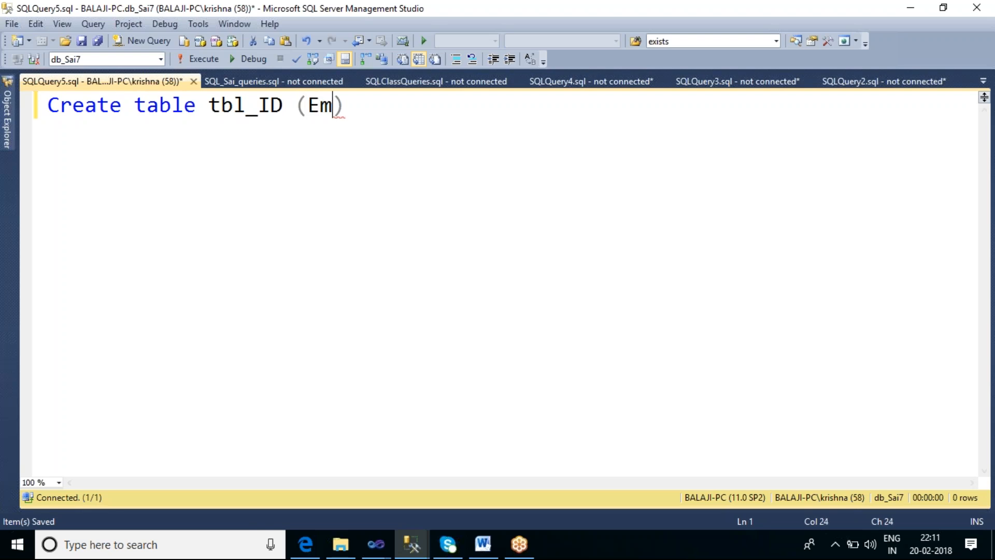
type("t")
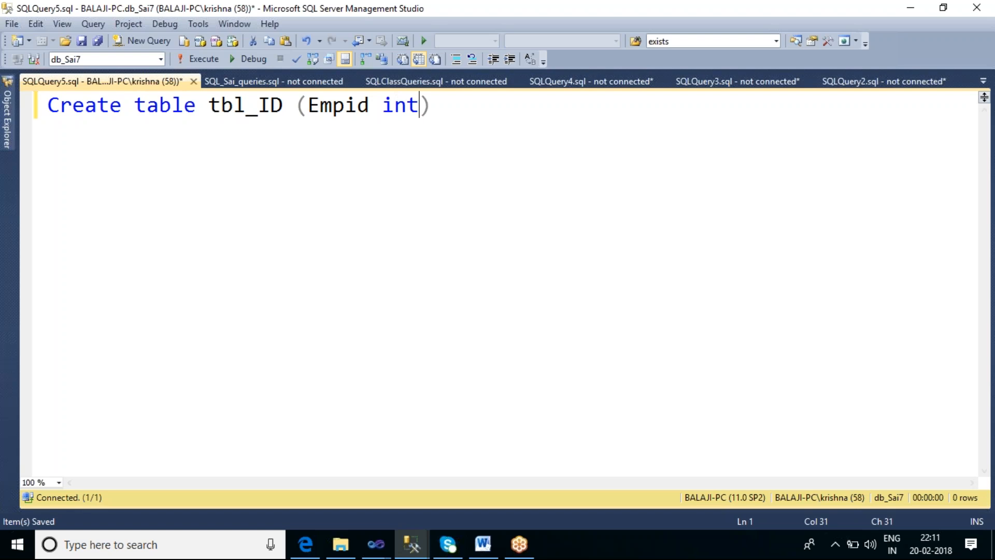
key("F5")
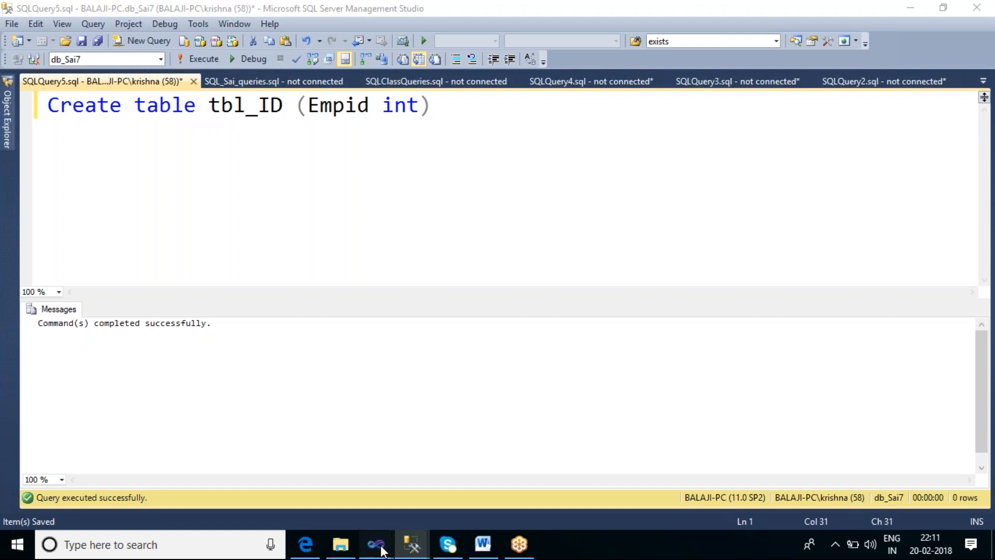
Switch back to the SSIS_Sai6 project in Visual Studio and set the Execute SQL Task's connection to the db_Sai7 database
mouse_move(386, 538)
left_click(612, 467)
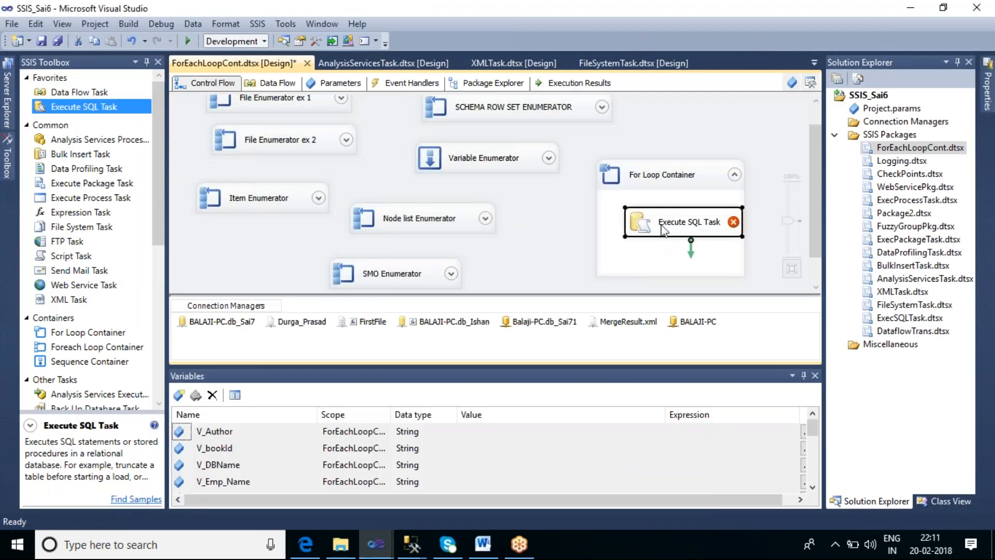
double_click(661, 226)
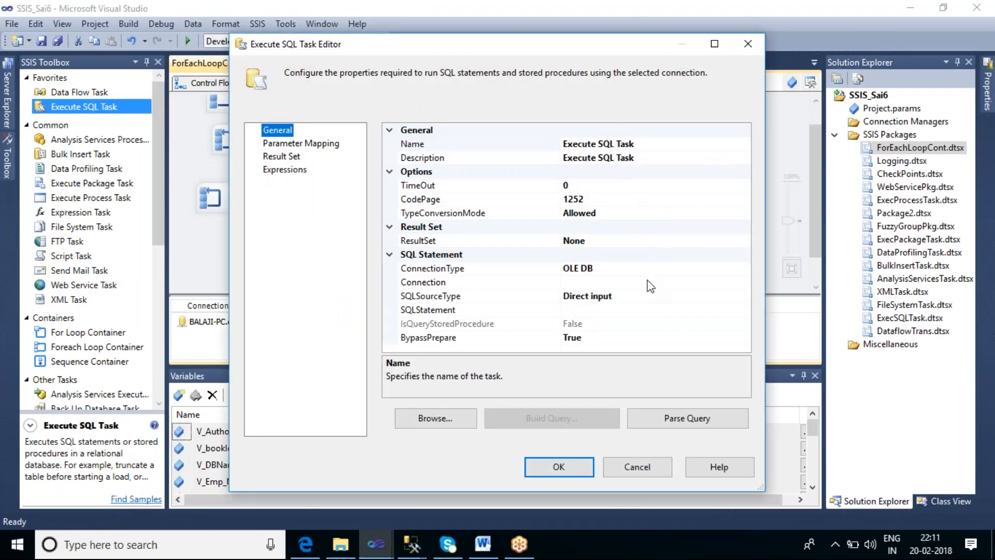
left_click(649, 282)
left_click(744, 282)
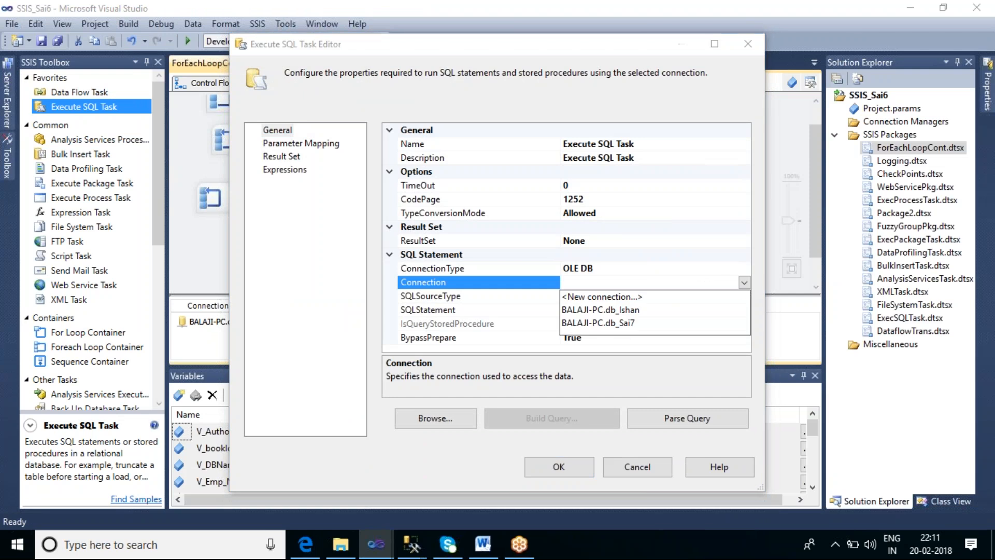
left_click(621, 326)
Set the Execute SQL Task's SQLStatement to insert into tbl_id values (?)
left_click(607, 311)
type("insert inot")
key("BackSpace")
key("BackSpace")
key("BackSpace")
type("to db")
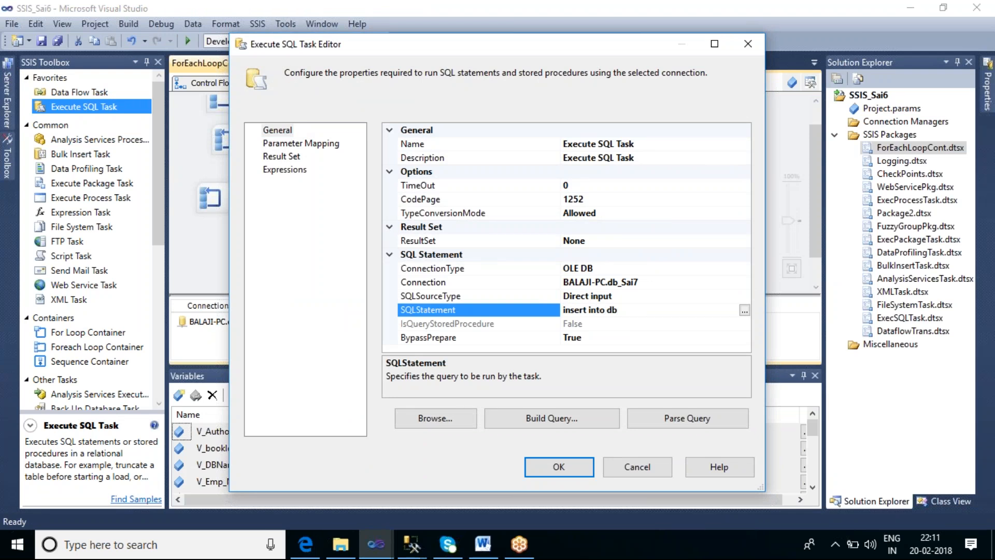
key("BackSpace")
key("BackSpace")
type("tbl_id values (?)?")
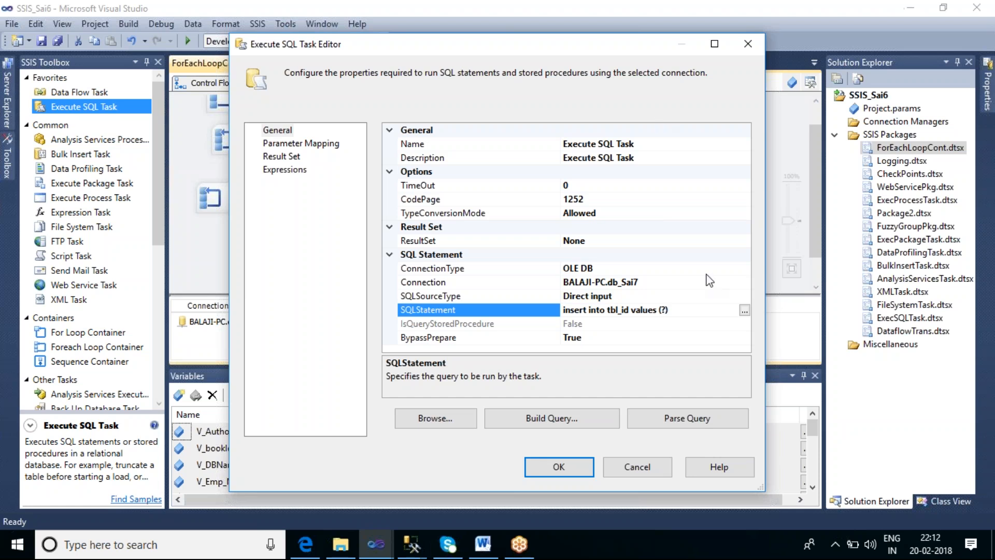
Add a parameter mapping to the Execute SQL Task that uses the variable User::Var_A
left_click(331, 147)
left_click(648, 423)
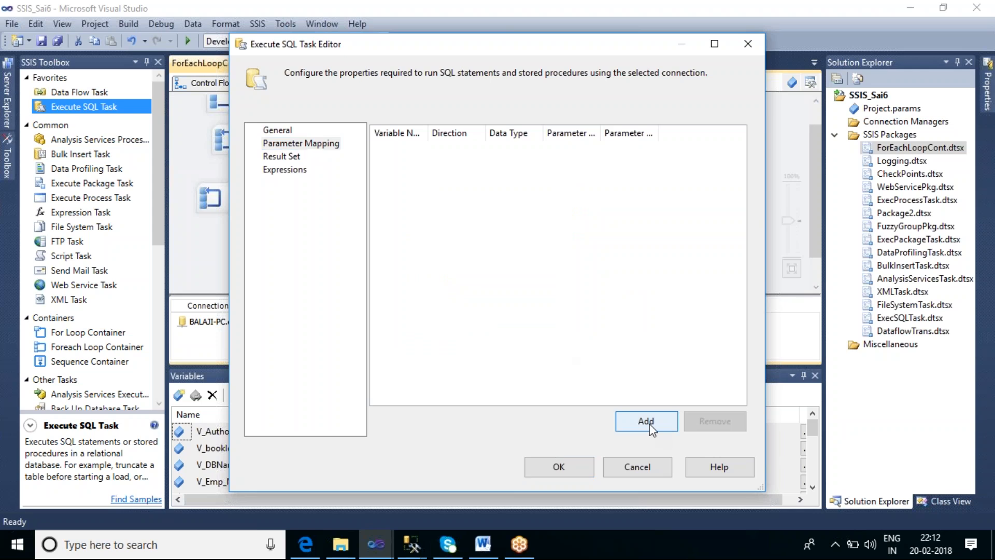
left_click(439, 149)
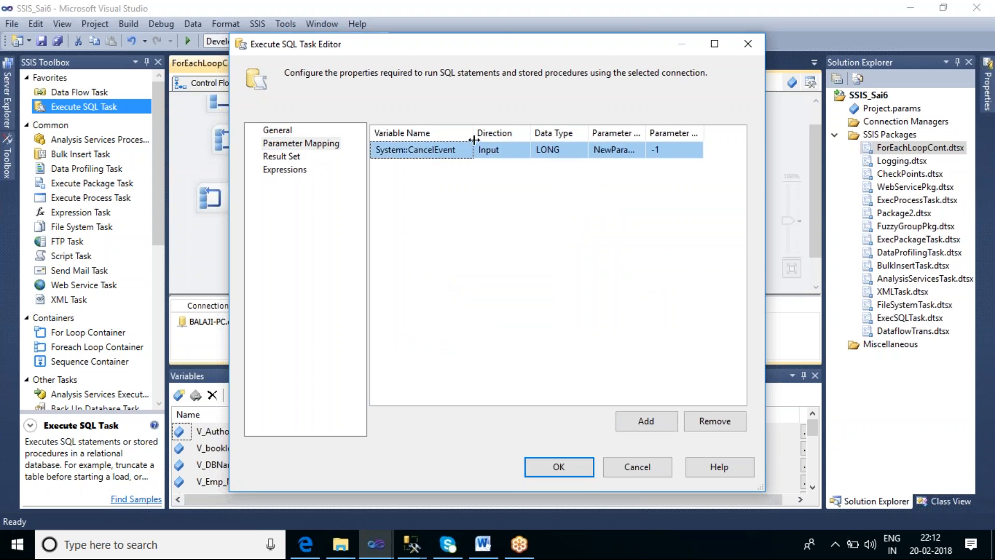
left_click(456, 150)
left_click(467, 150)
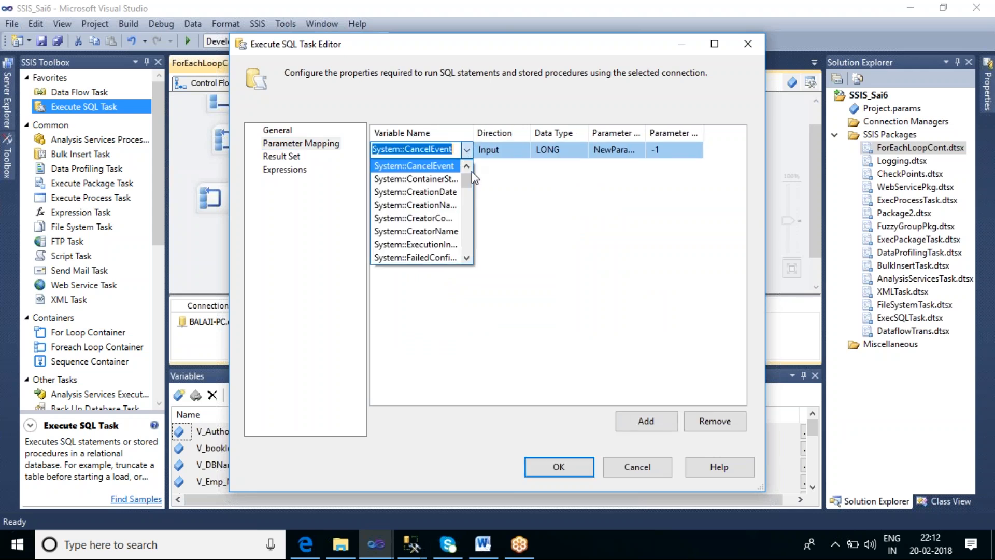
left_click_drag(466, 176, 475, 264)
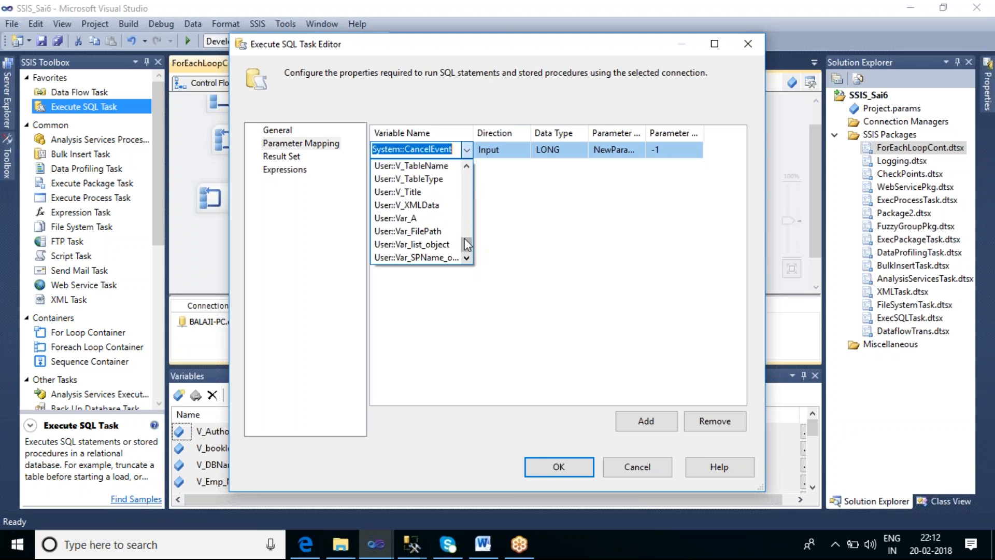
left_click(418, 222)
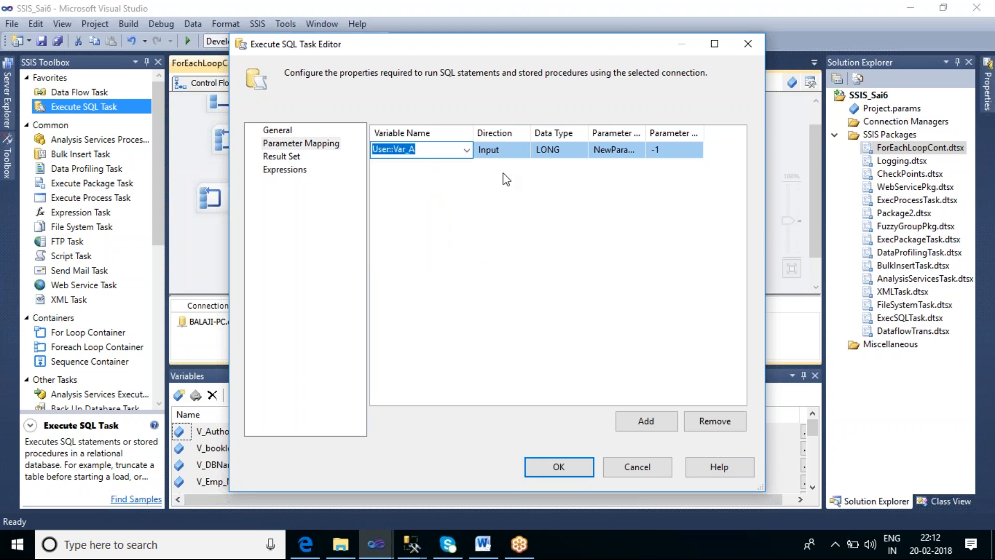
Set the mapped parameter's name to 0 and accept the Execute SQL Task settings
left_click(593, 150)
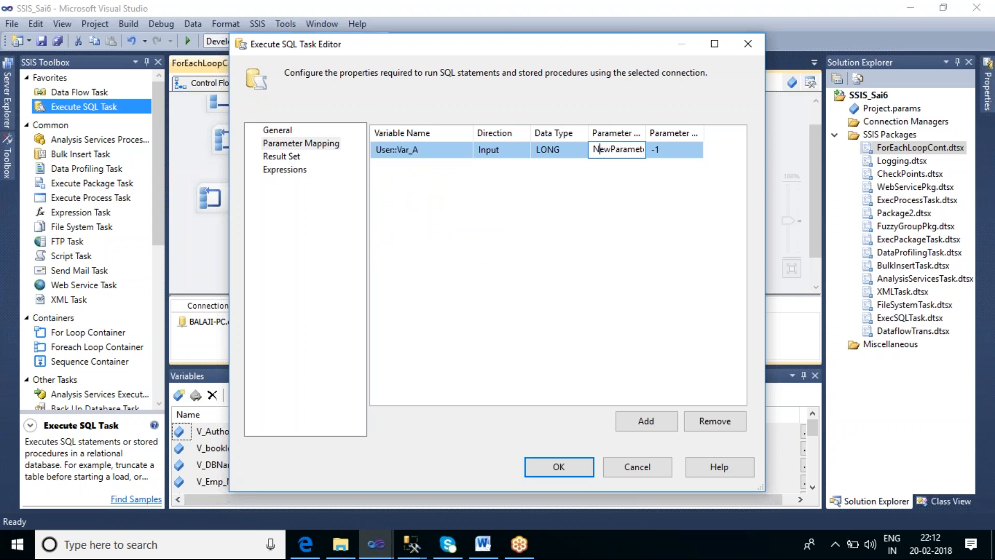
key("ctrl+a")
type("0")
left_click(282, 133)
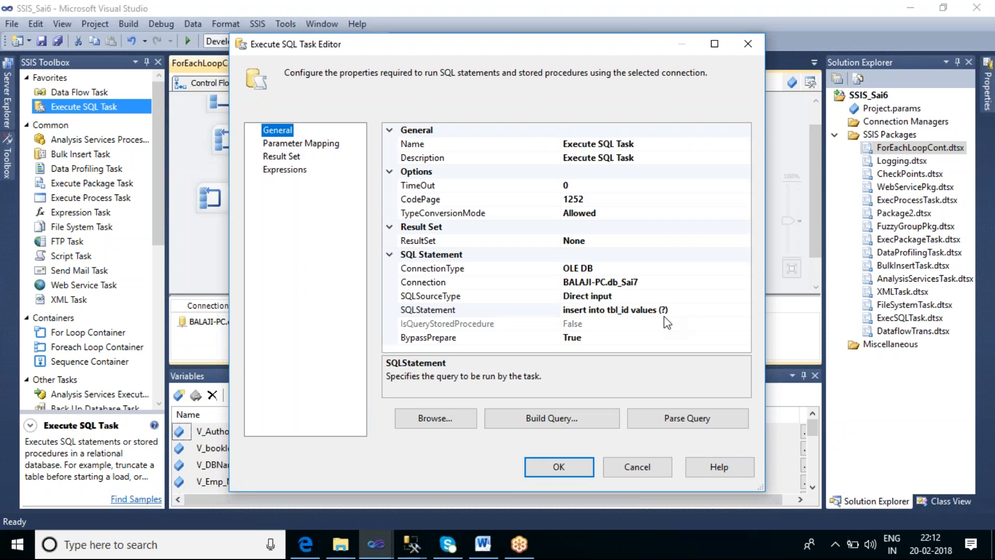
left_click(558, 469)
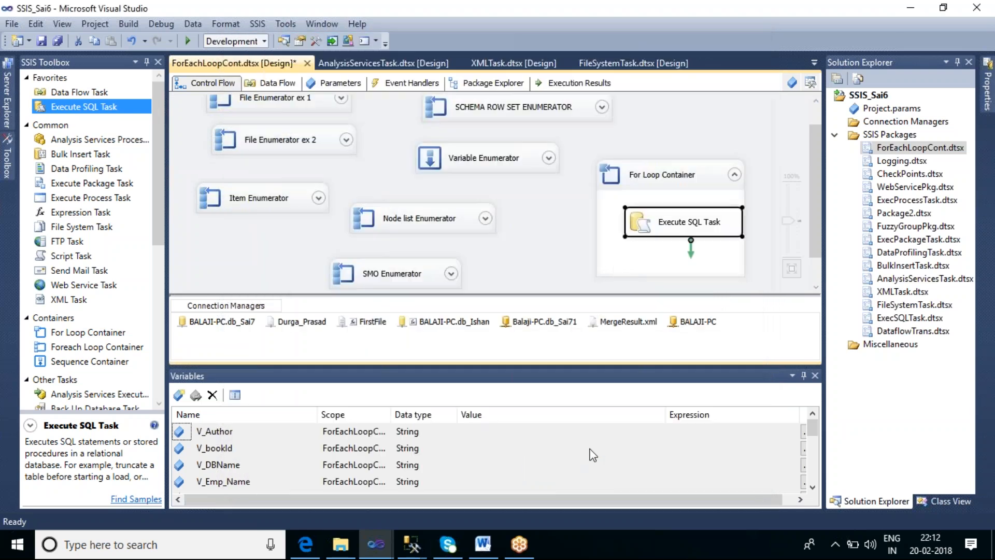
right_click(671, 173)
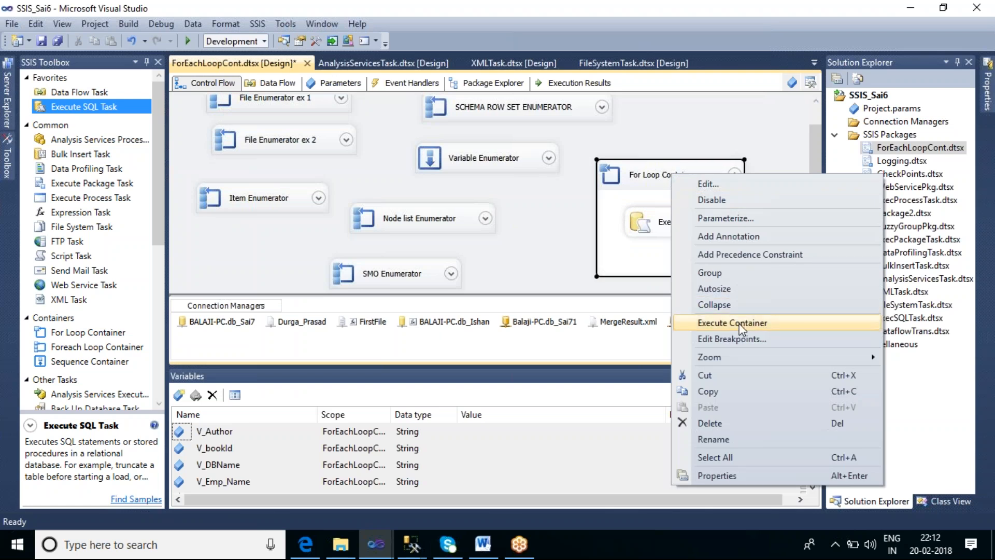
left_click(642, 182)
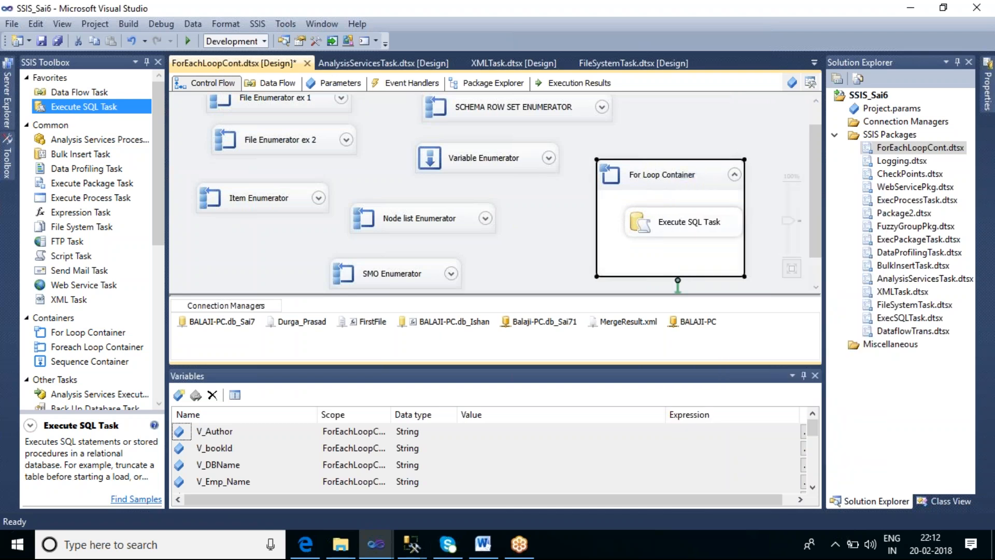
left_click(566, 200)
double_click(638, 187)
left_click(619, 147)
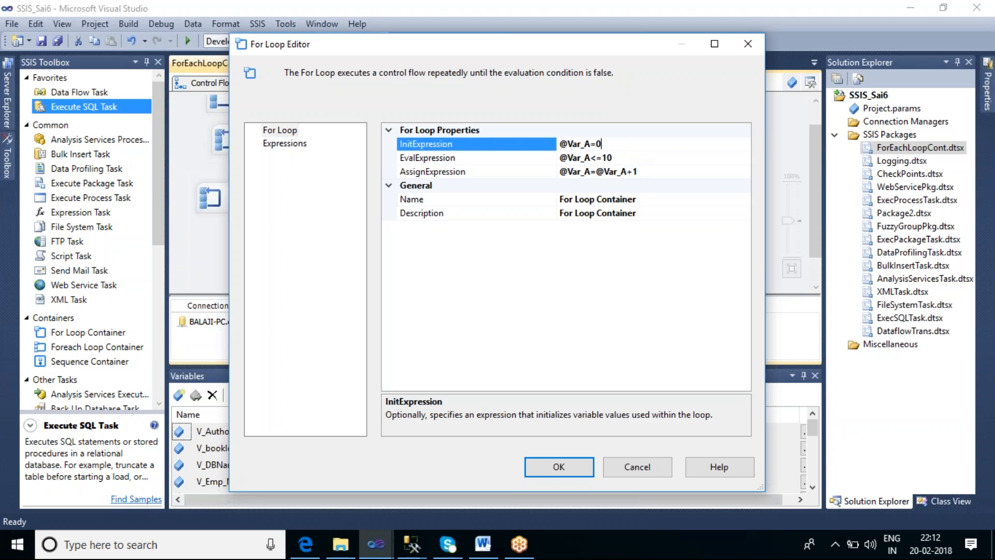
key("BackSpace")
type("1")
left_click(580, 468)
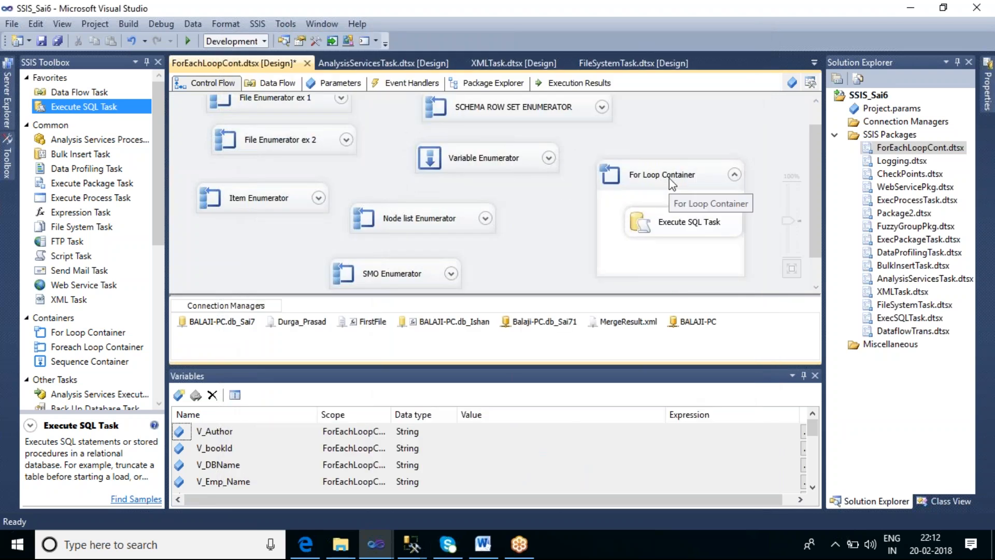
right_click(673, 181)
left_click(715, 326)
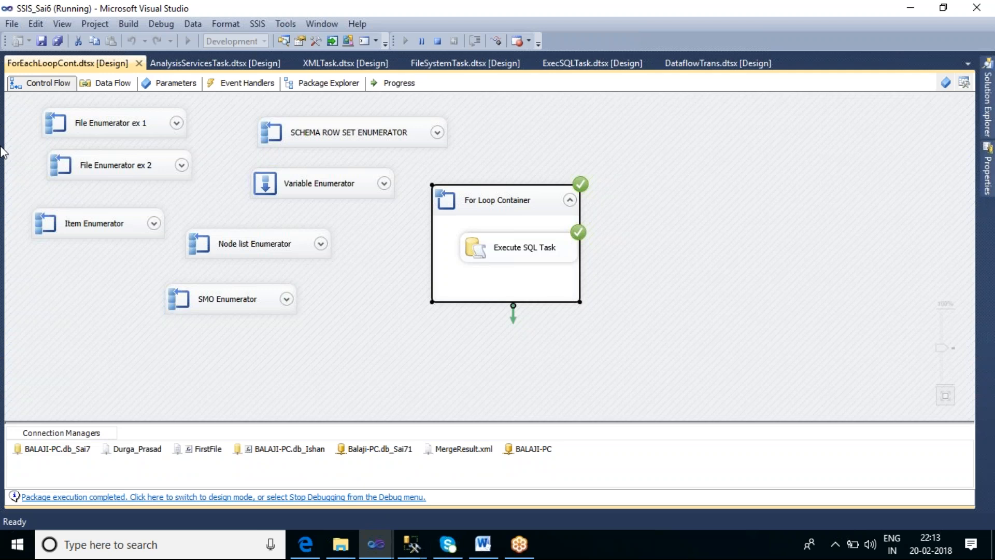
Switch to the SQLQuery5.sql window in SQL Server Management Studio, add select * from tbl_id below the create statement, and run only that line
left_click(418, 553)
left_click(336, 492)
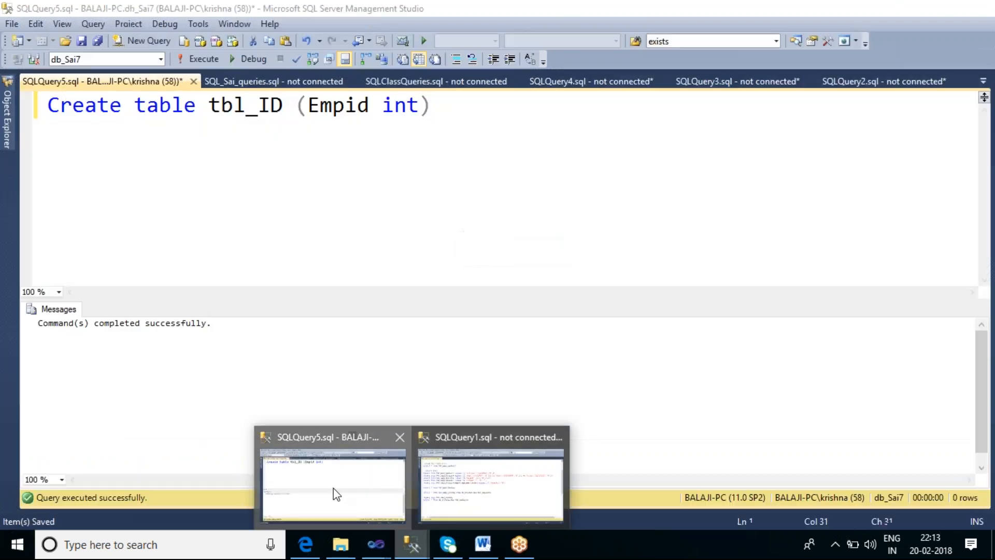
left_click(352, 225)
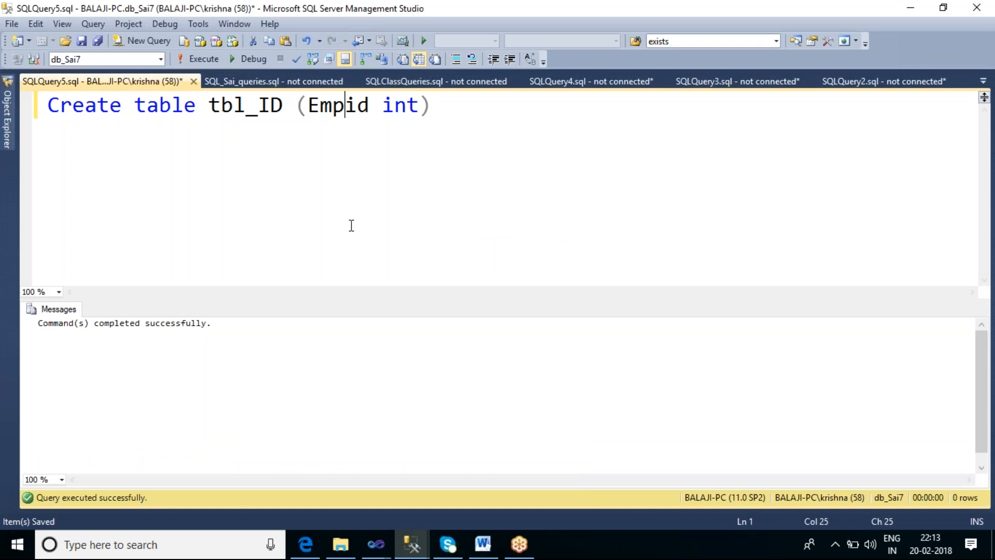
key("End")
key("Return")
type("select * from t")
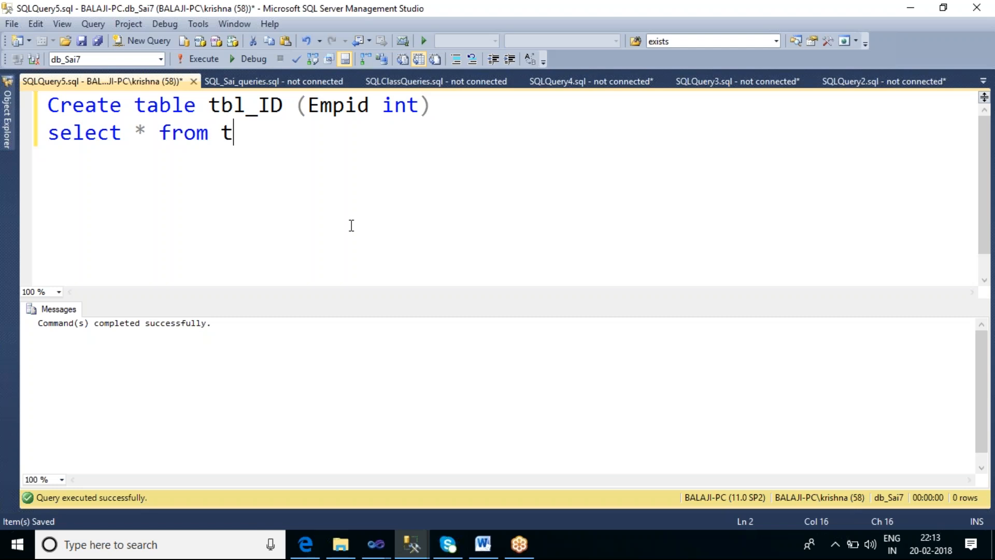
type("bl_id")
key("shift+Home")
key("F5")
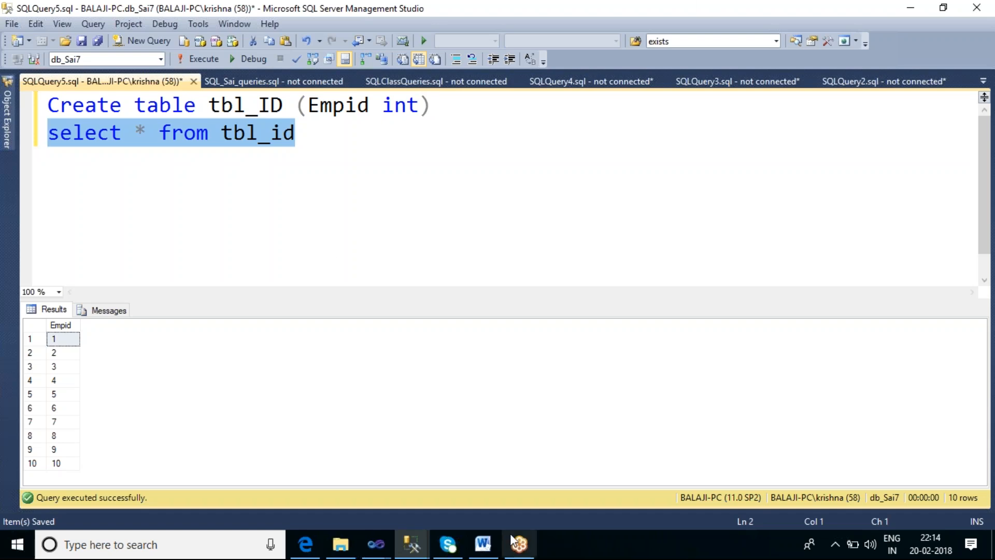
Switch to the SSIS_Sai6 project in Visual Studio and stop debugging the completed package
left_click(375, 544)
left_click(576, 491)
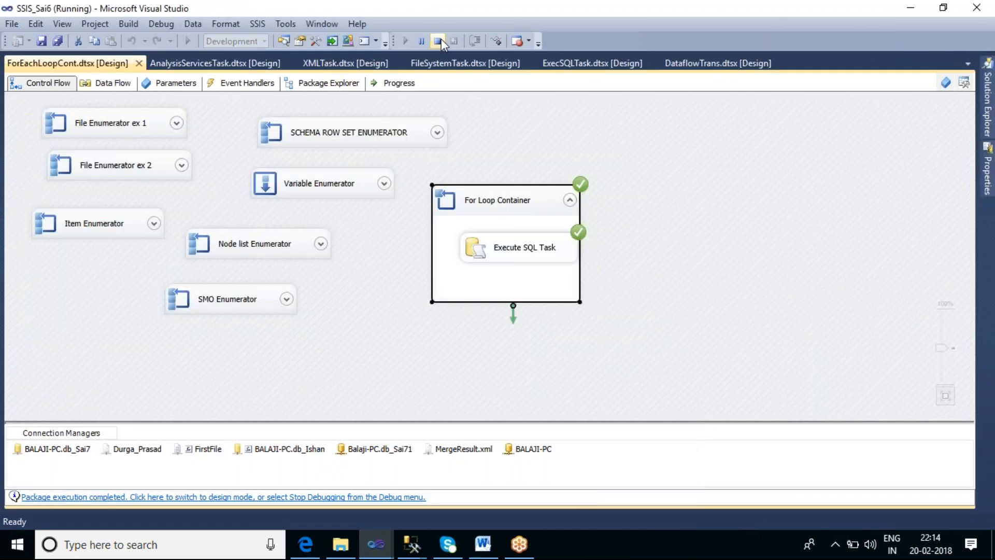
left_click(439, 41)
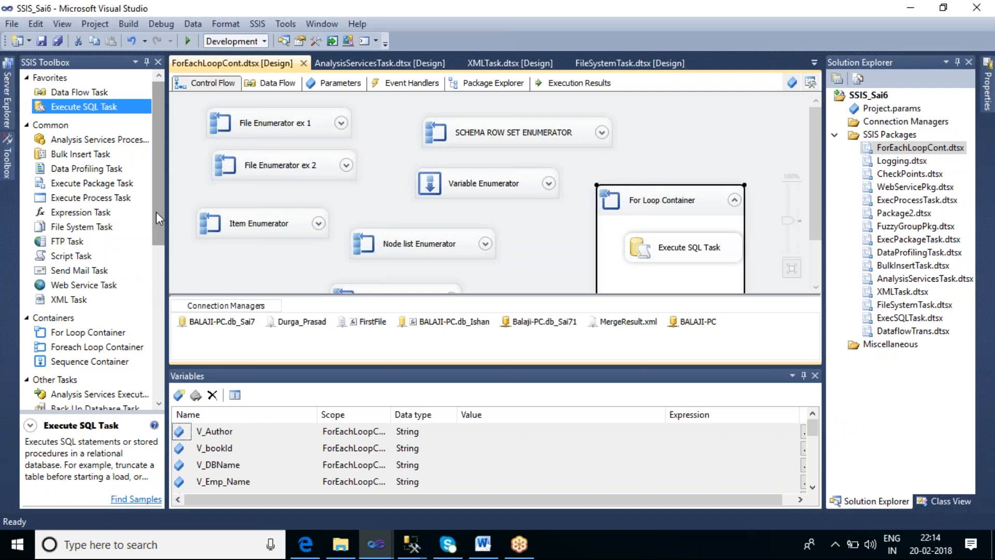
Widen the SSIS Toolbox and examine its containers and other tasks, including the CDC Control Task and Transfer Database Task descriptions
left_click_drag(156, 211, 137, 277)
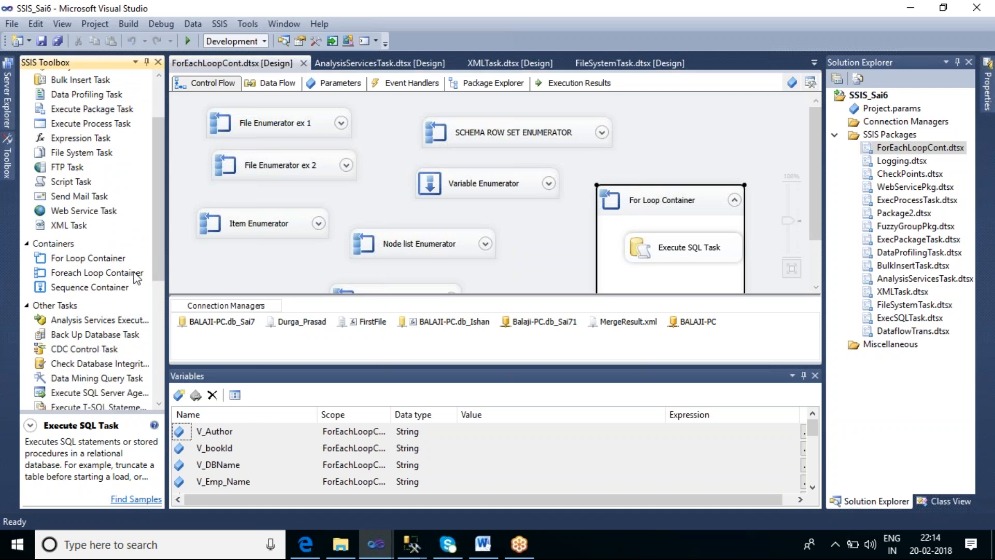
left_click(134, 279)
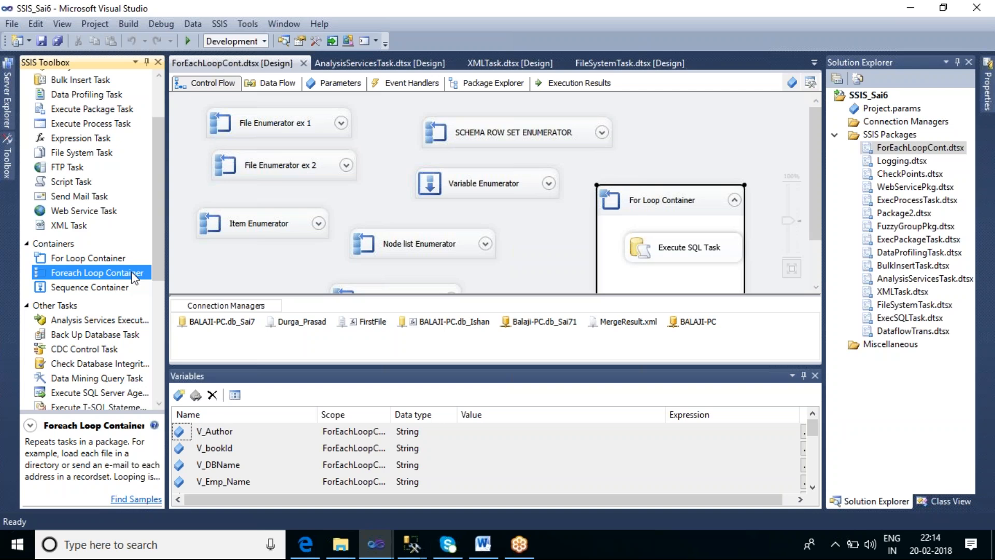
left_click_drag(156, 186, 162, 273)
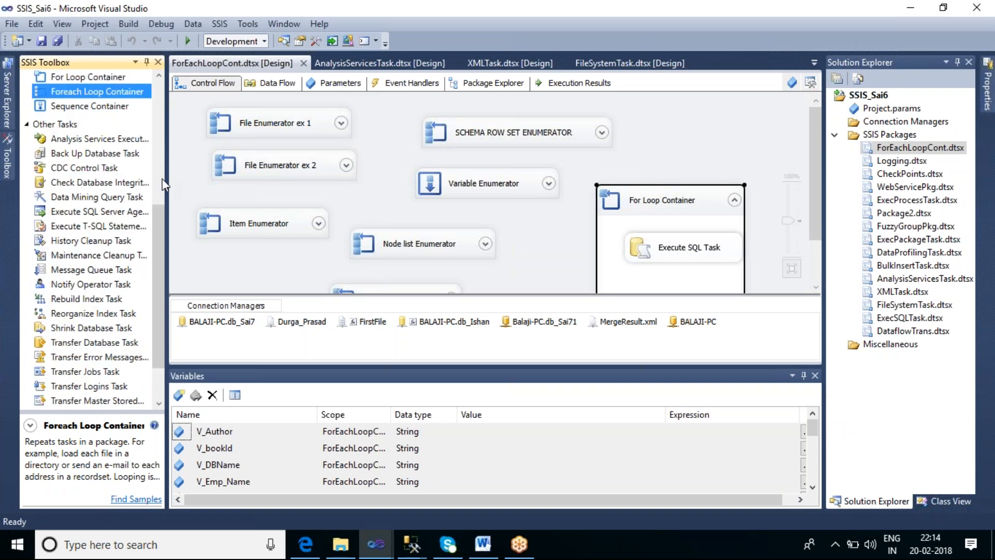
left_click_drag(167, 163, 204, 155)
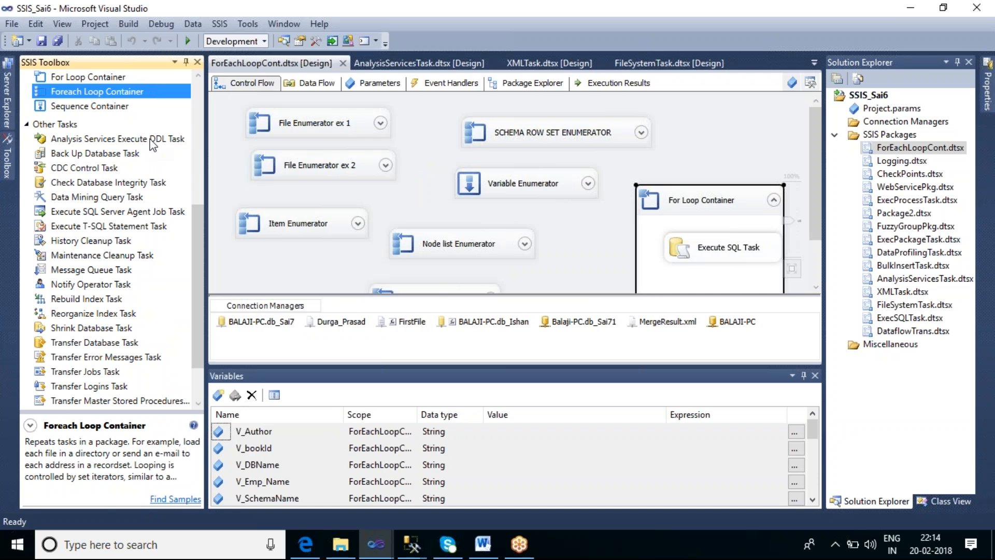
left_click(100, 167)
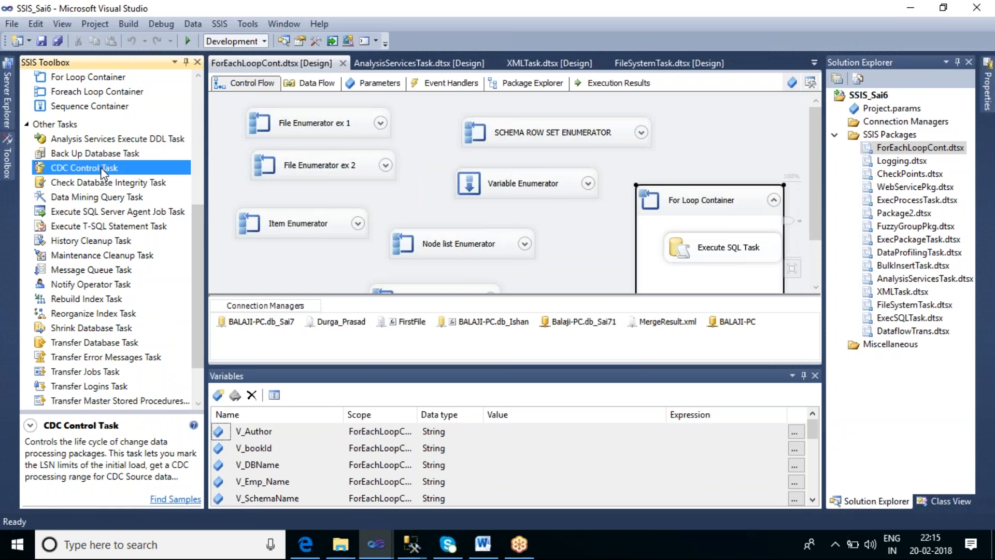
left_click_drag(196, 231, 200, 275)
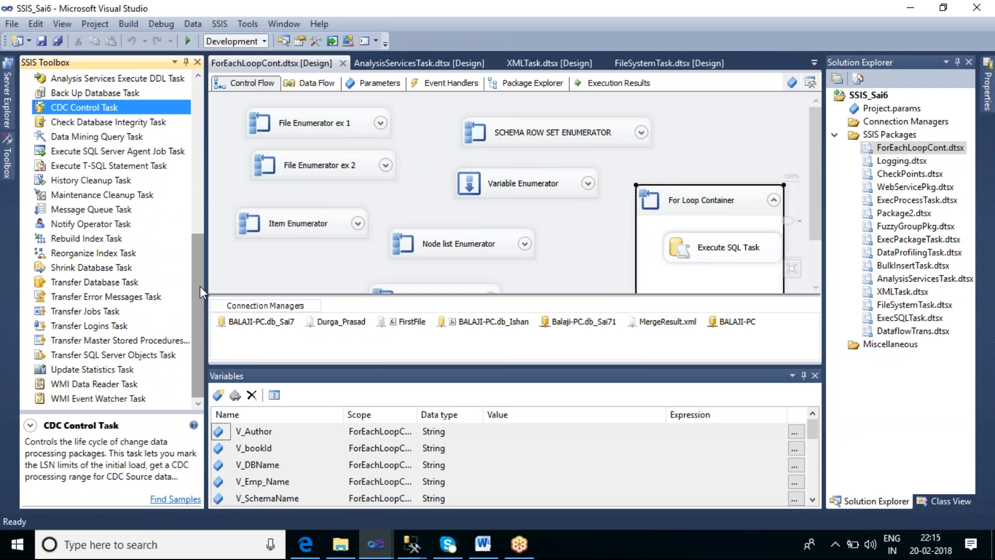
left_click(93, 286)
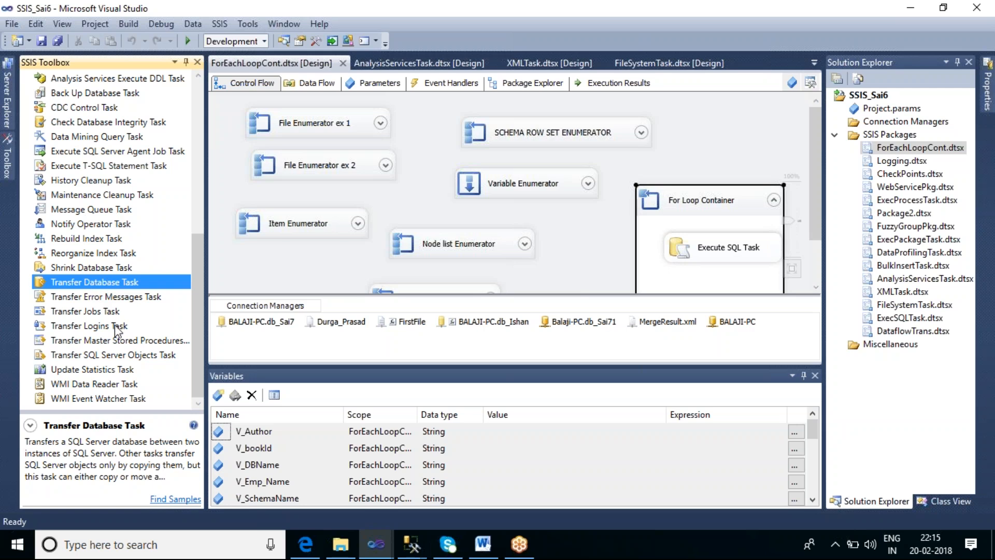
left_click(249, 259)
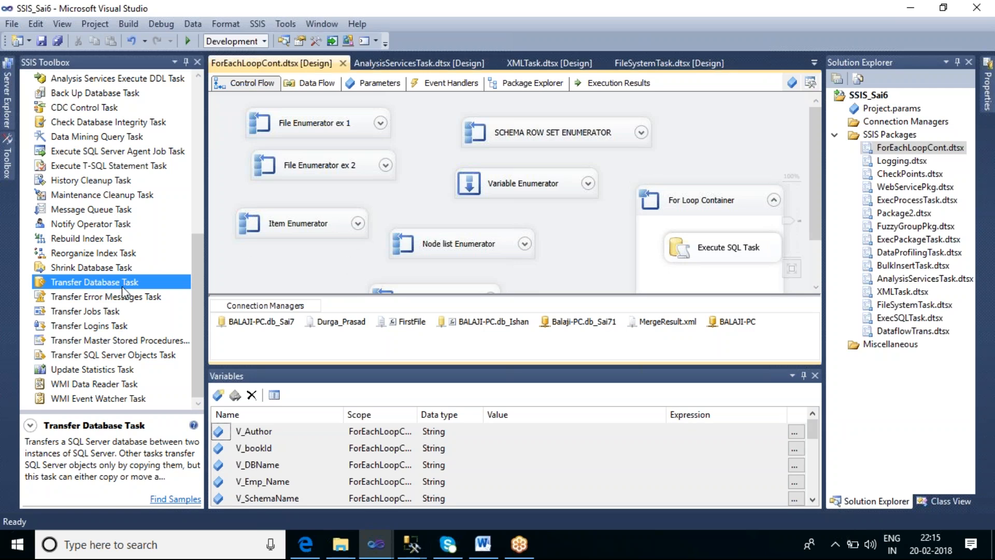
left_click(715, 16)
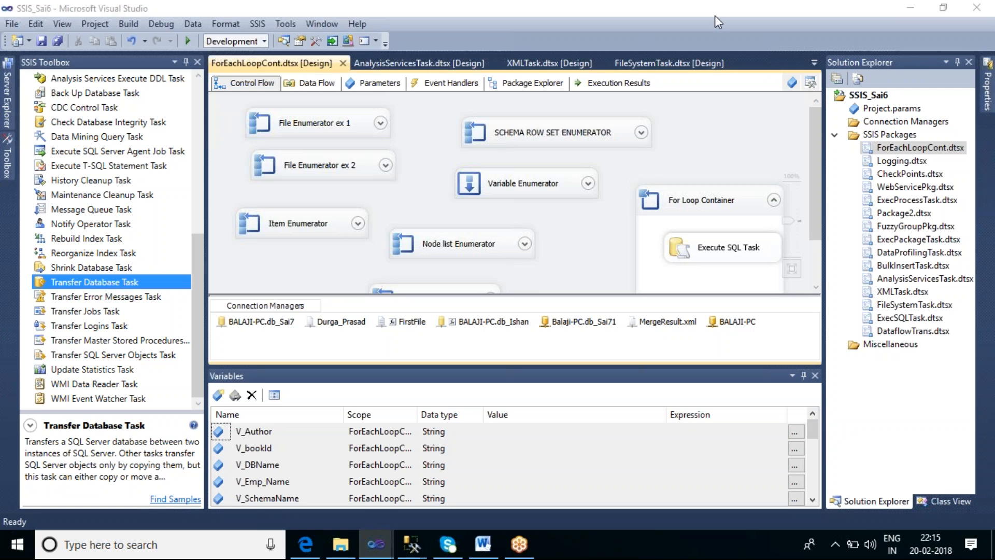
left_click(715, 16)
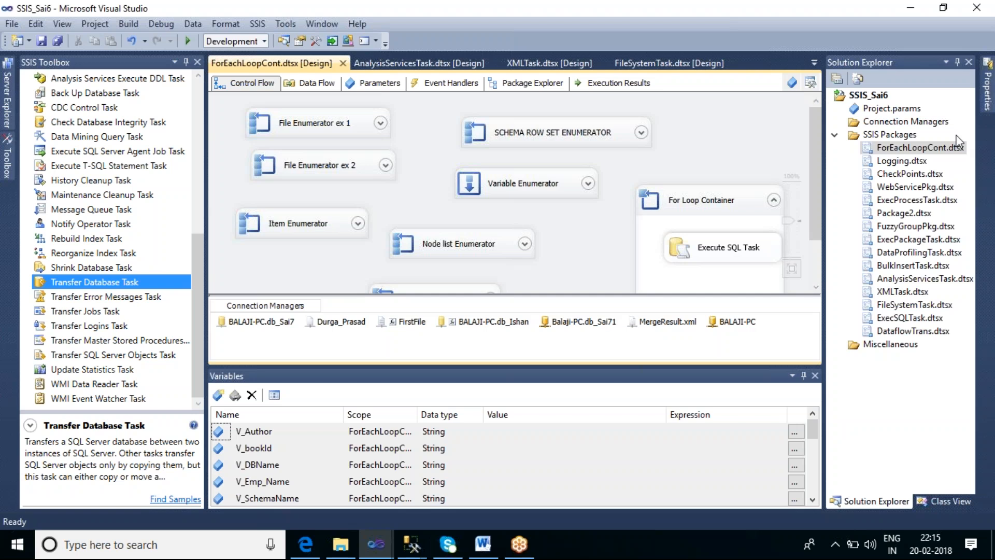
left_click(971, 33)
left_click(969, 30)
Create a new SSIS package named TransferDBTask.dtsx and add a Transfer Database Task to its control flow
right_click(881, 136)
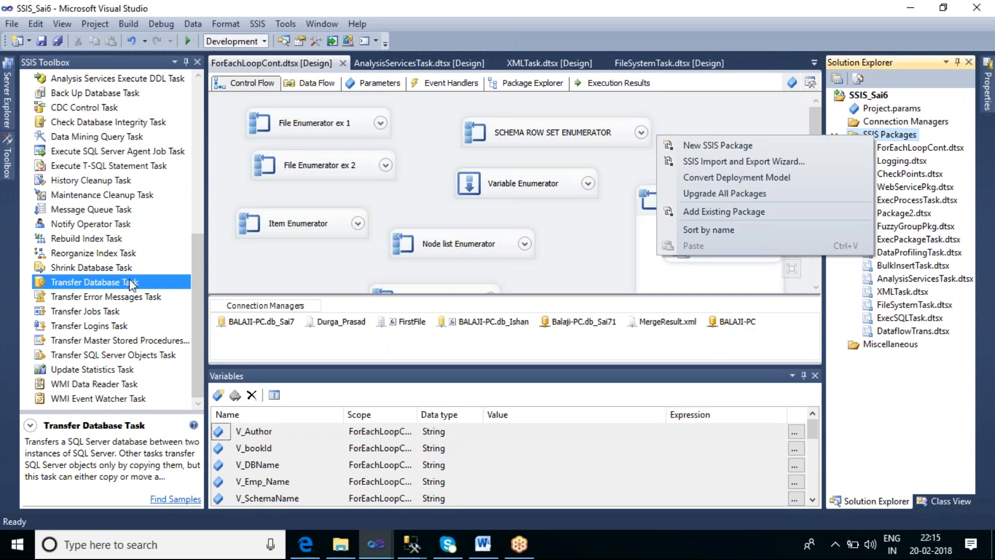
left_click(722, 146)
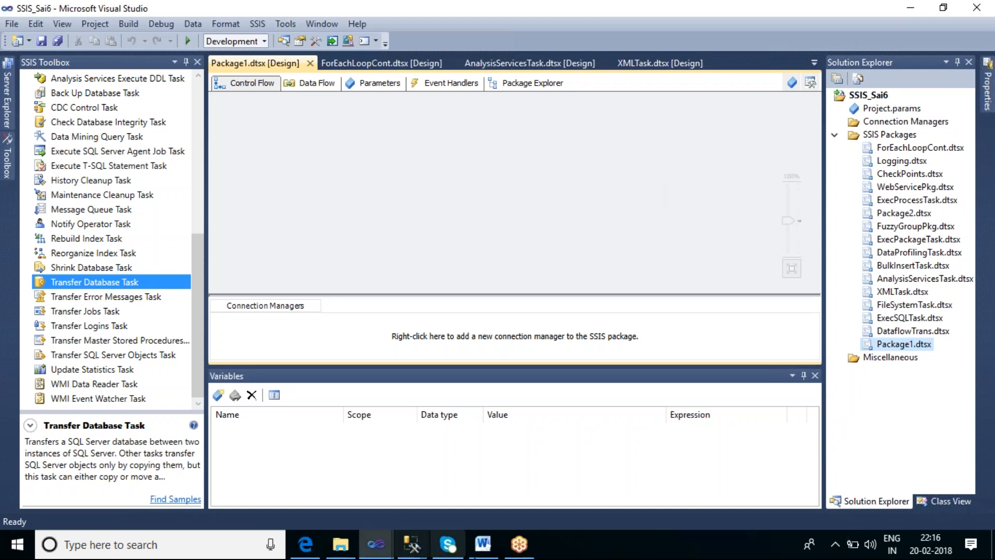
right_click(905, 346)
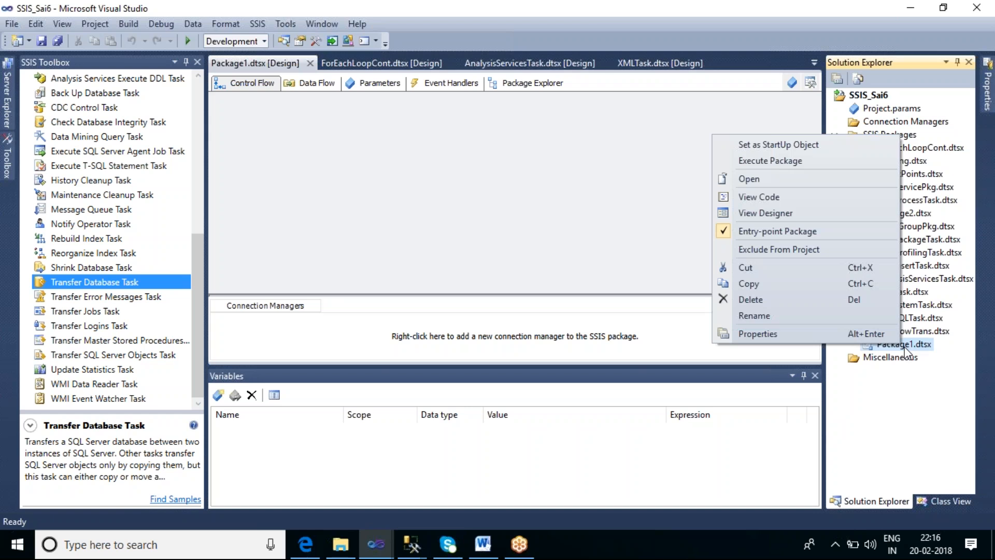
left_click(798, 318)
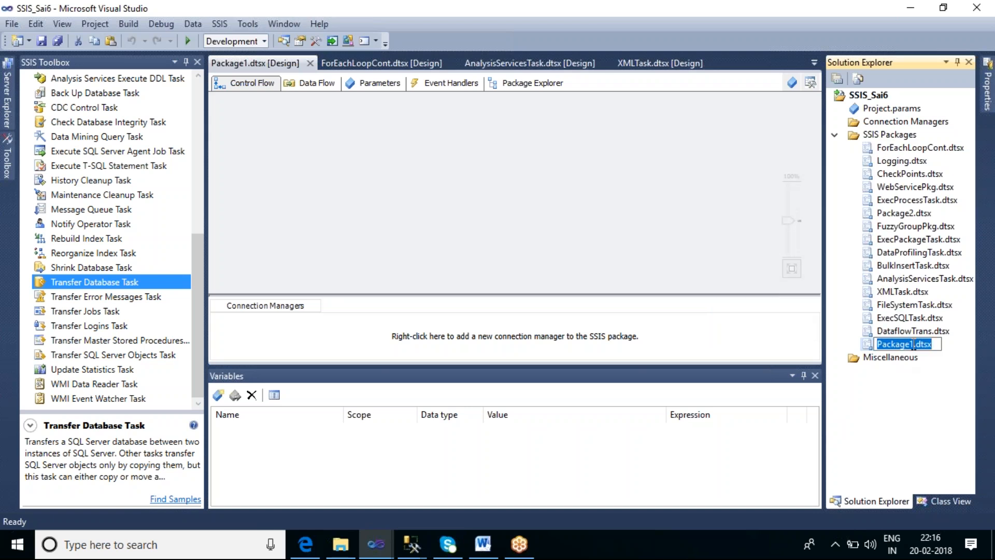
type("TransferDb")
key("BackSpace")
type("BTask")
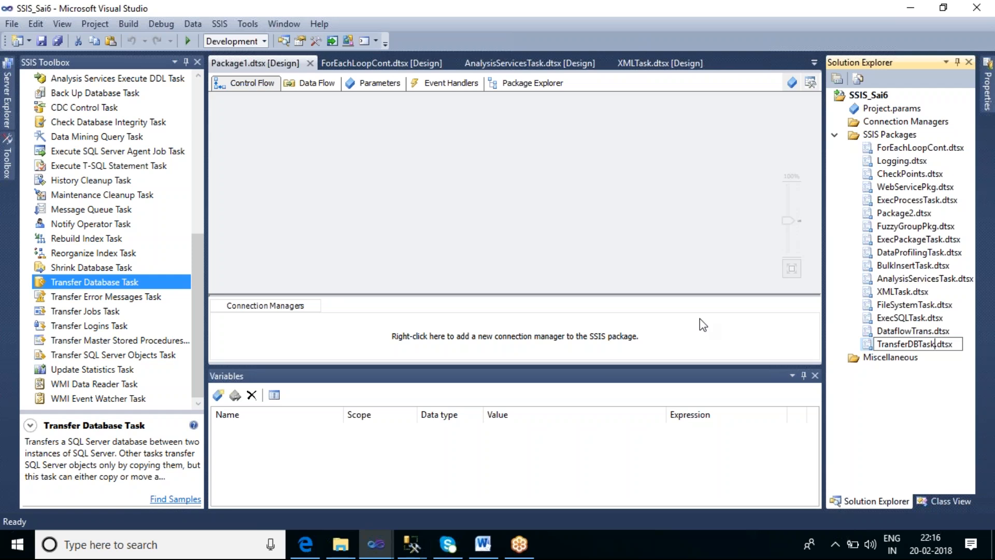
left_click(481, 215)
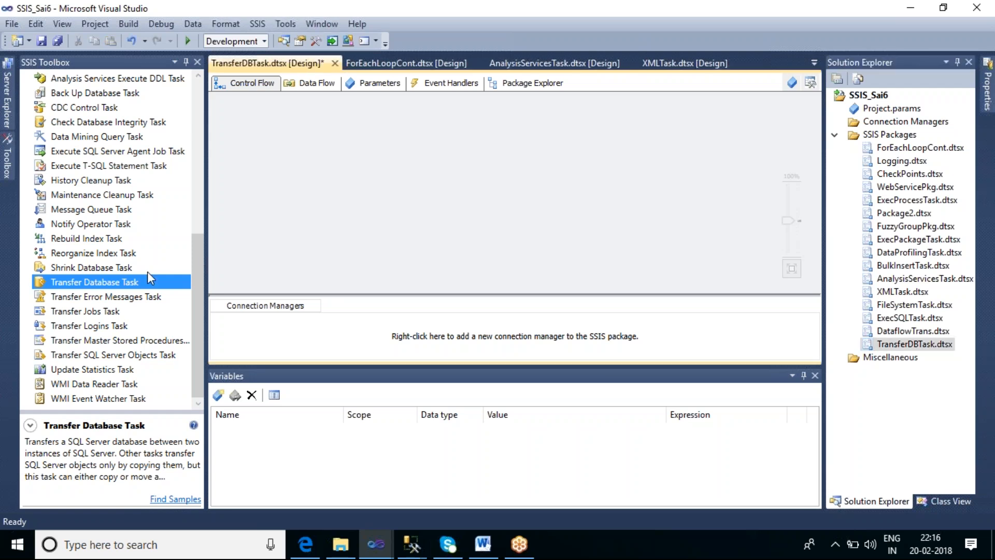
left_click_drag(131, 283, 318, 155)
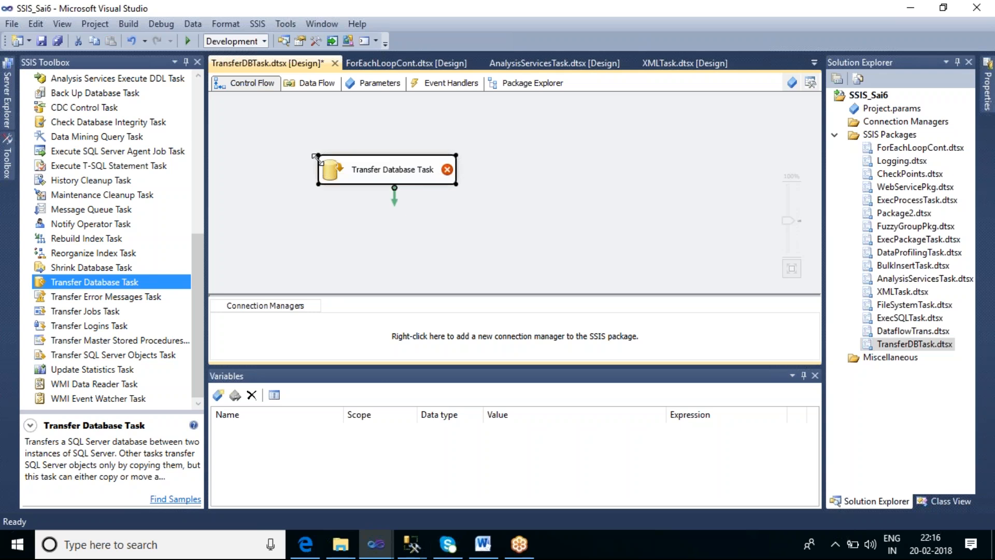
Switch to SQL Server Management Studio and collapse the expanded db_Sai7 nodes and the Databases folder in Object Explorer
mouse_move(410, 543)
left_click(346, 498)
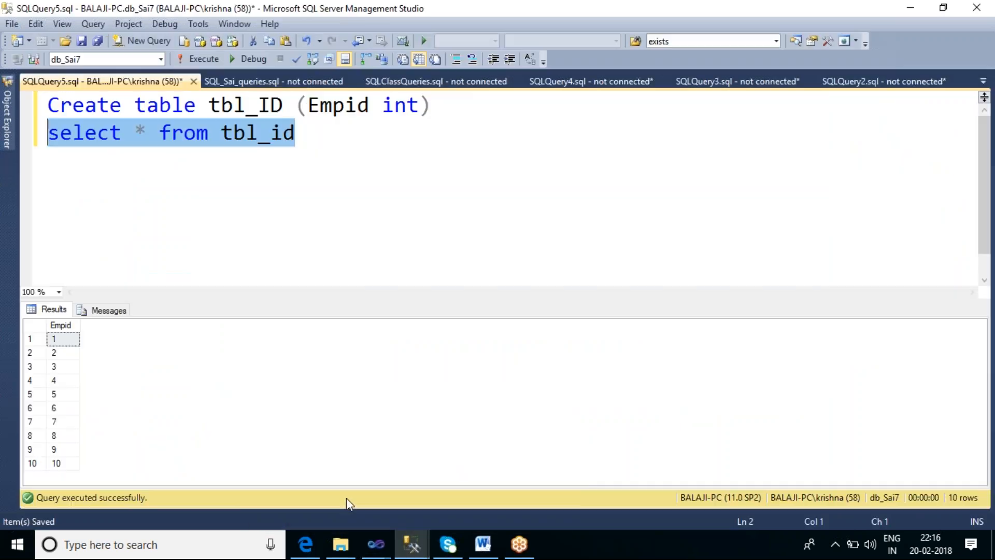
left_click(8, 134)
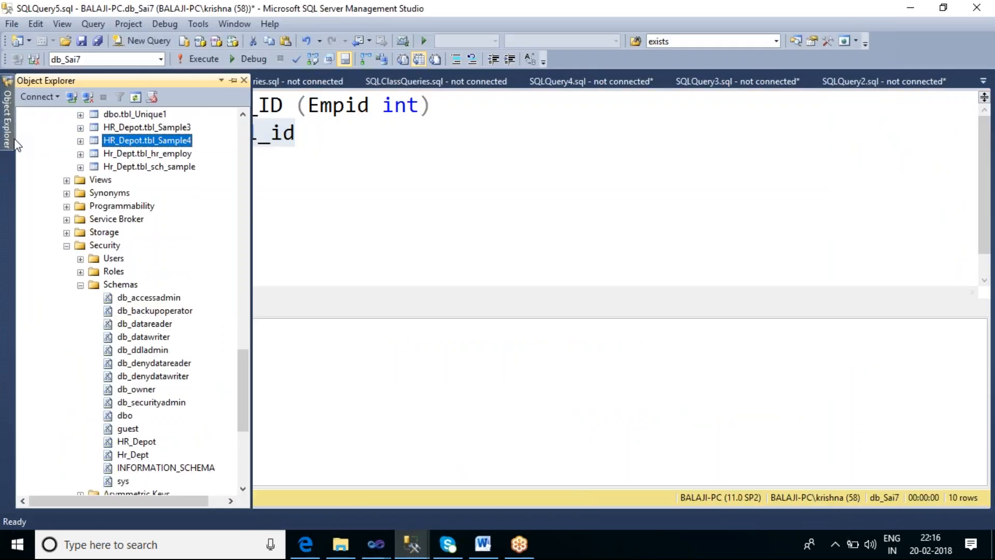
left_click(66, 246)
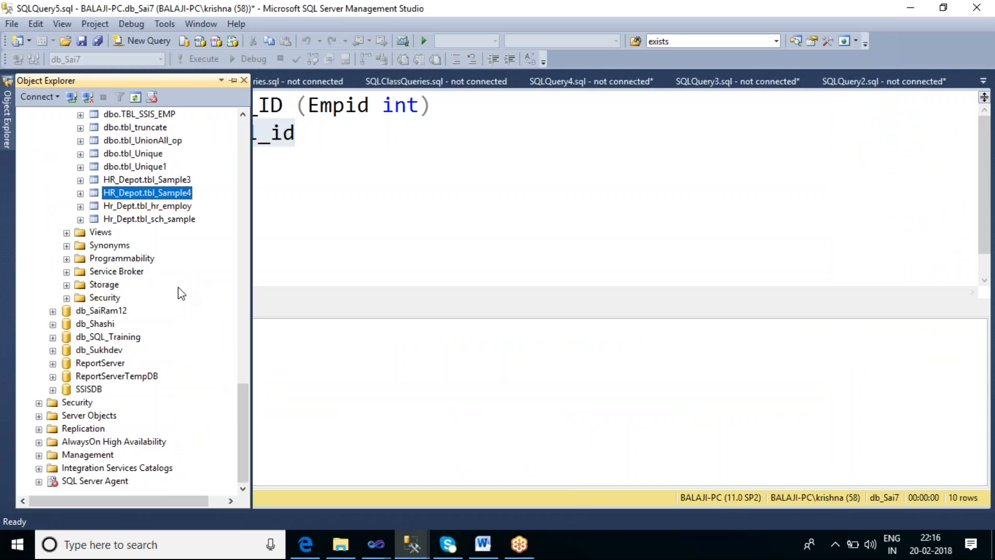
left_click(246, 140)
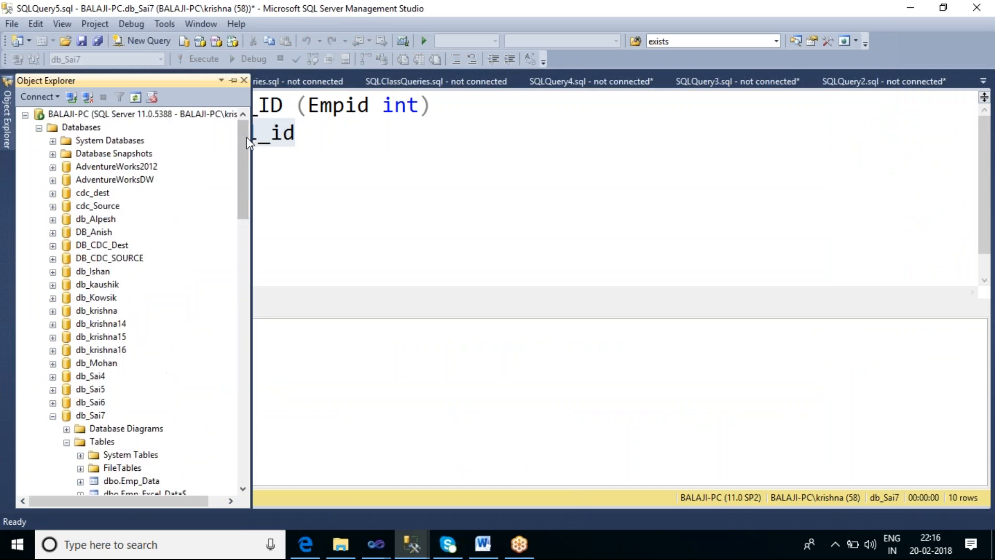
left_click(54, 417)
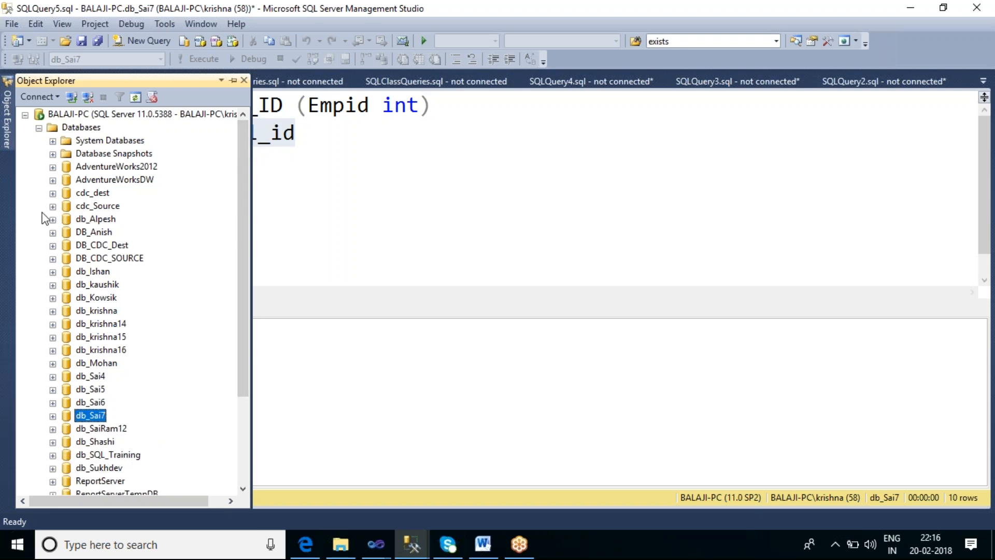
double_click(62, 127)
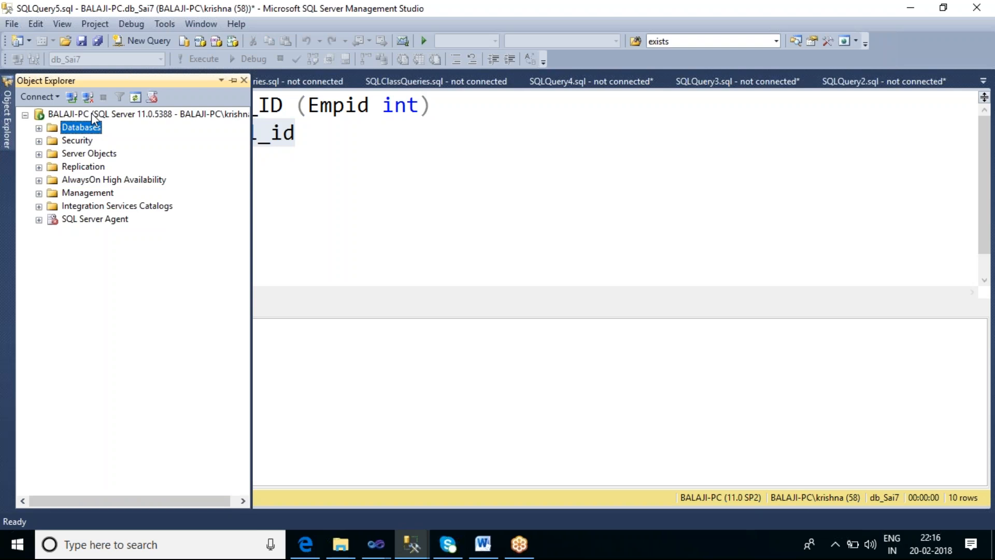
Start a new Database Engine connection and choose the MS_SQL_SECOND instance as the server
left_click(57, 97)
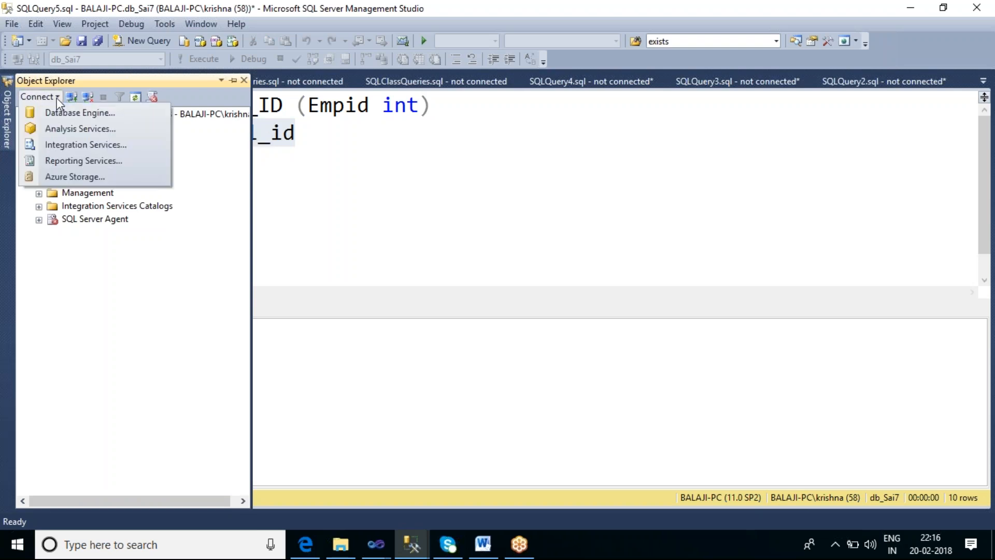
left_click(63, 111)
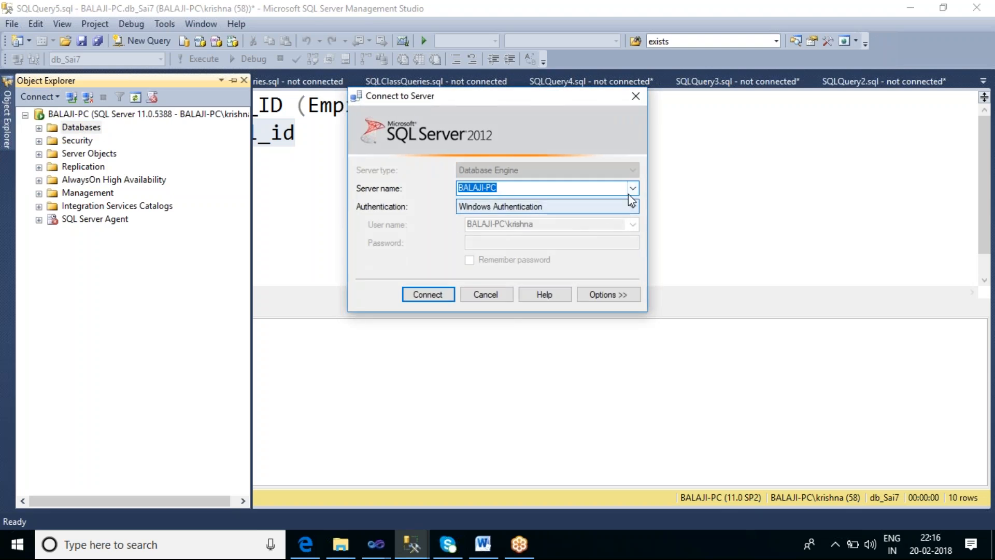
left_click(632, 190)
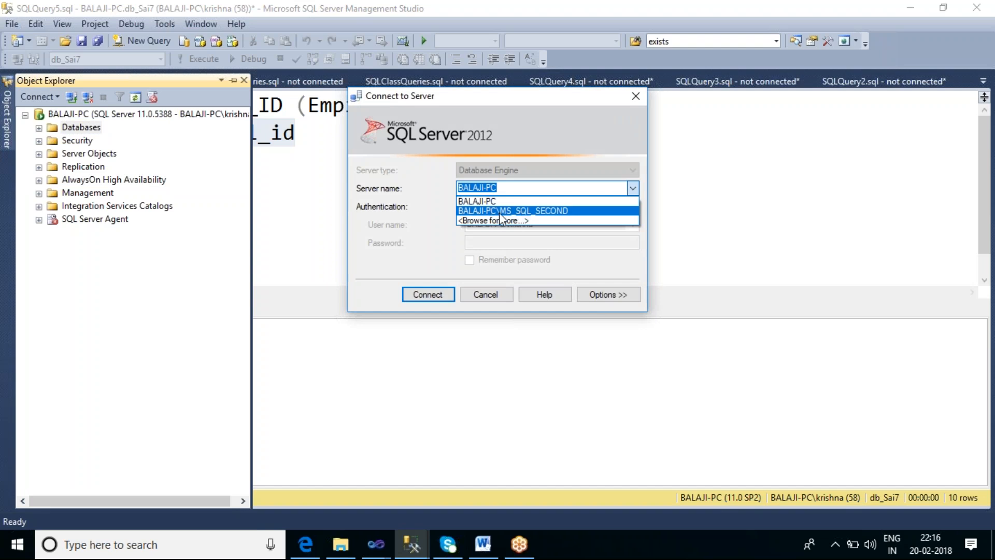
left_click(522, 211)
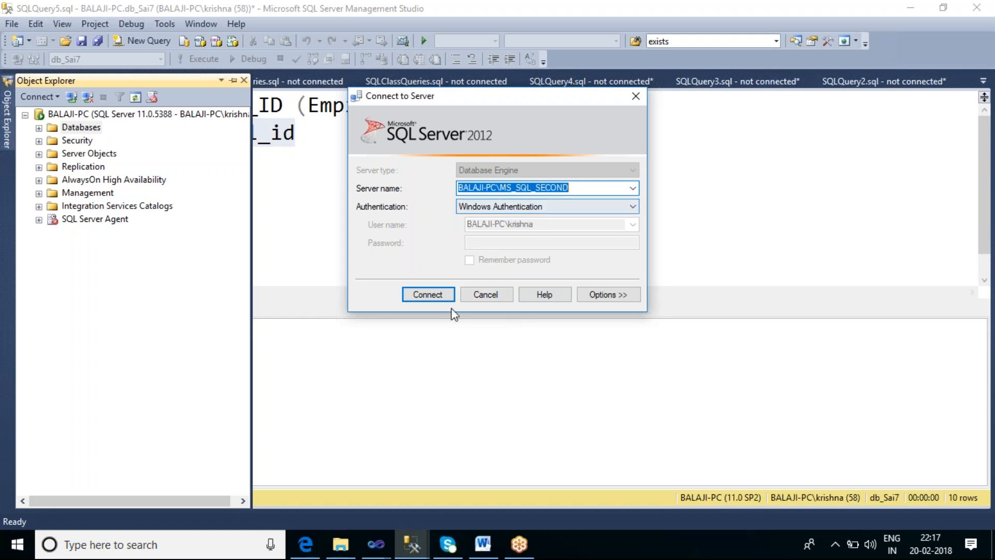
Connect to the MS_SQL_SECOND instance and review the databases it holds, such as db_Sai4
left_click(430, 294)
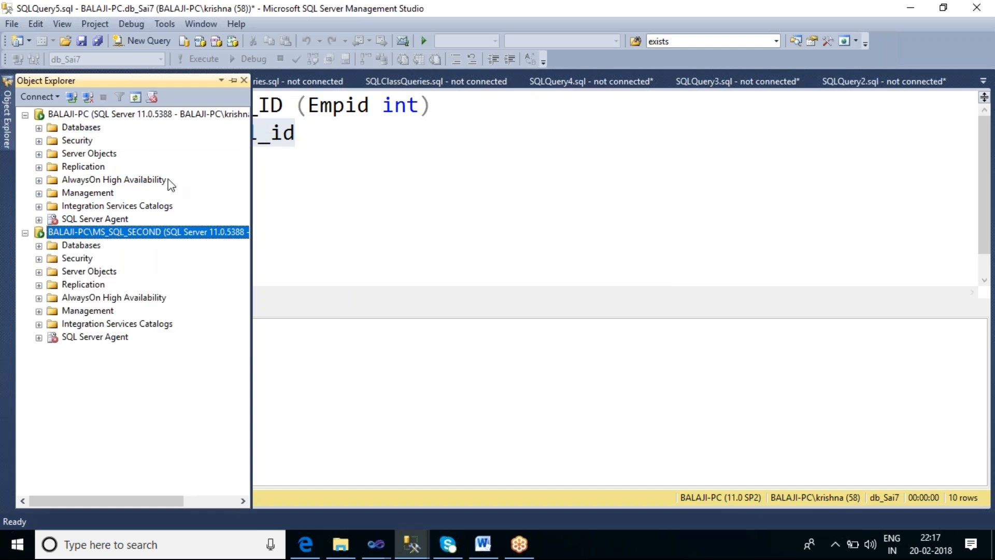
left_click(39, 246)
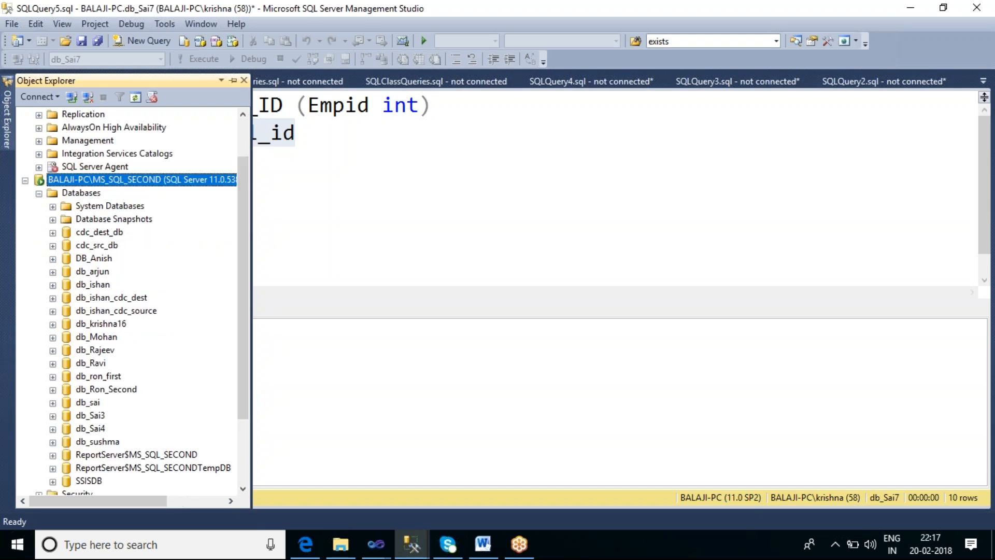
left_click_drag(242, 341, 255, 383)
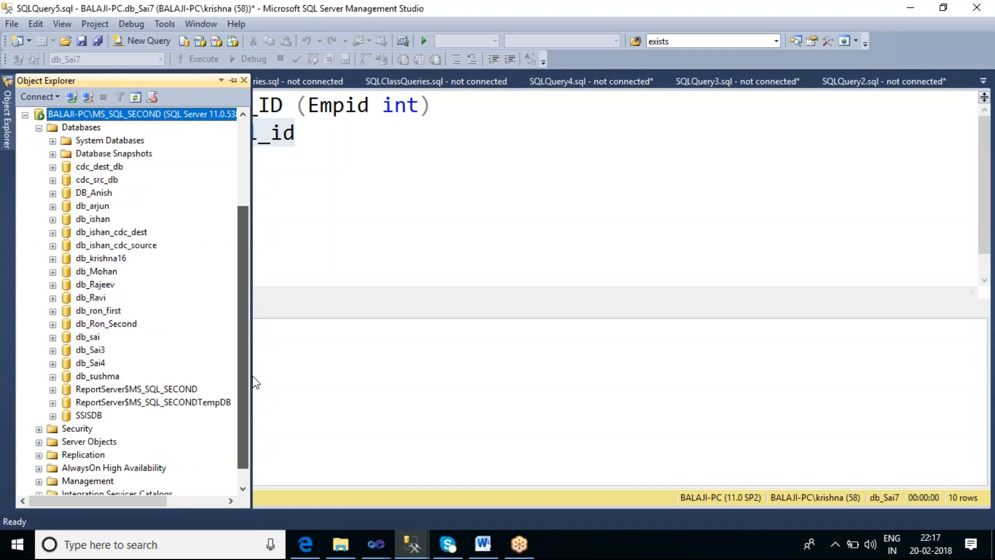
left_click(91, 364)
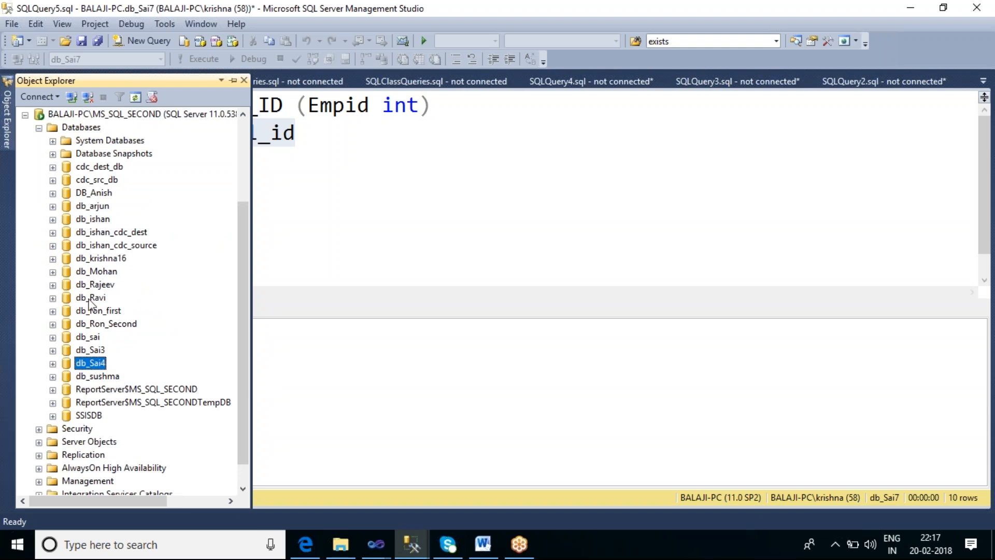
left_click(40, 129)
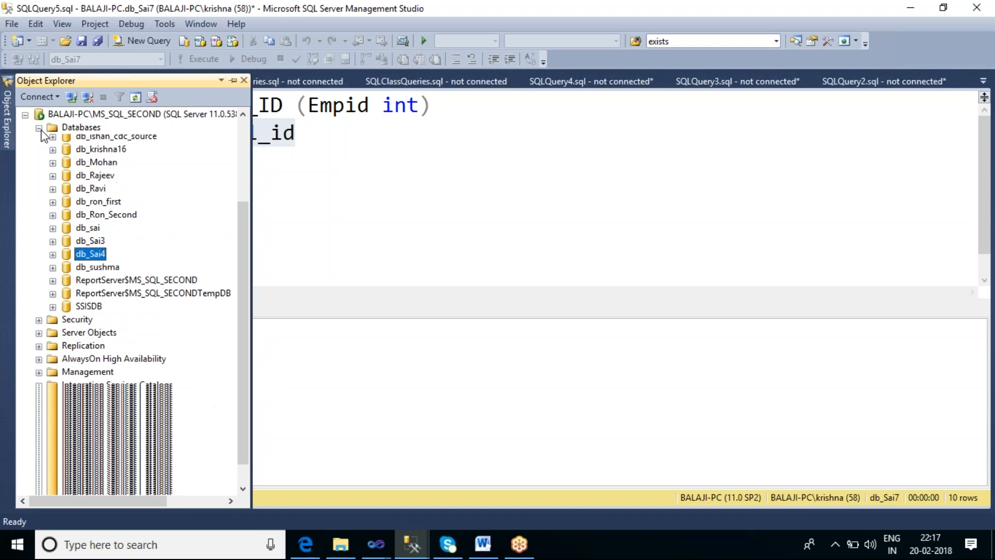
Review the databases on the first server instance, locating db_Sai7, and collapse its Databases folder again
left_click(40, 128)
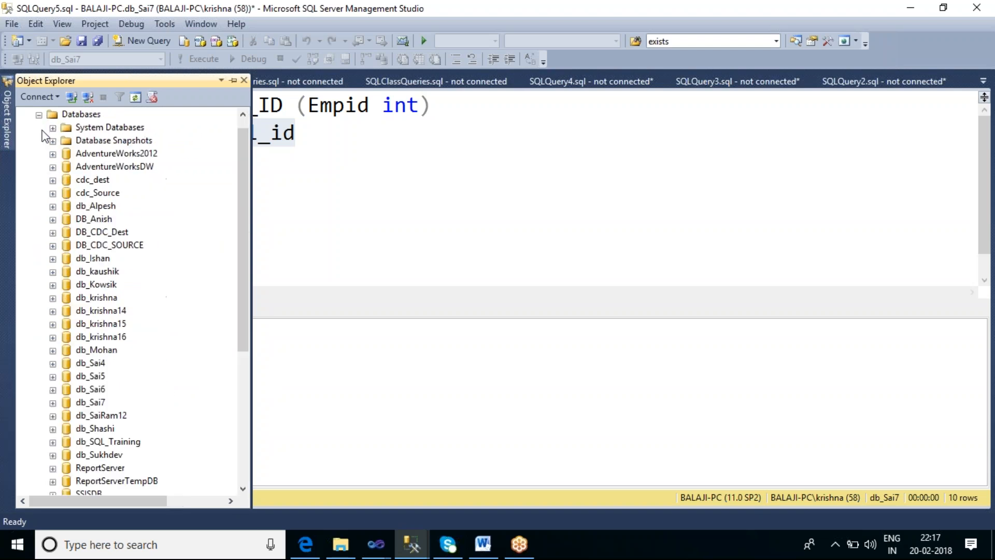
left_click(100, 403)
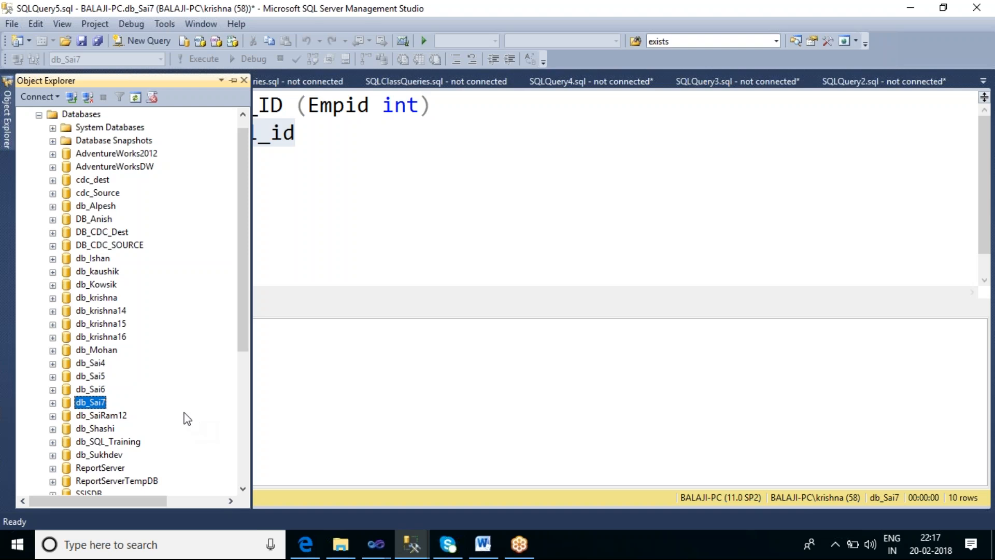
left_click(39, 114)
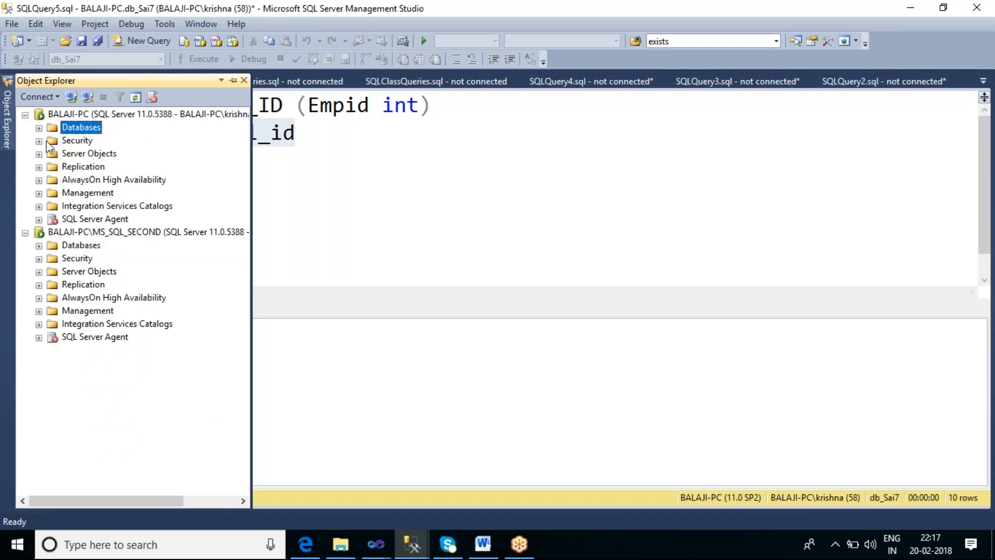
left_click(63, 114)
left_click(82, 233)
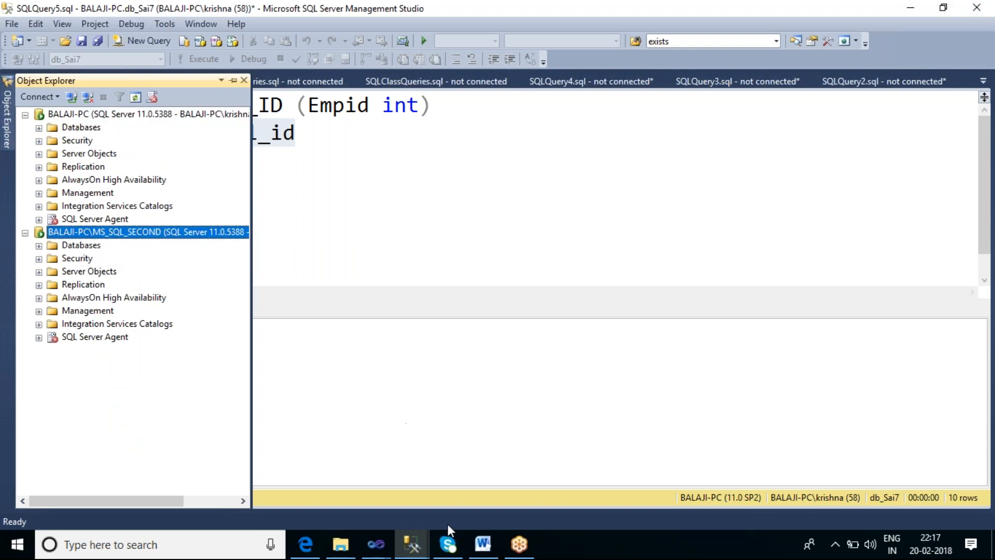
Switch to the SSIS_Sai6 project in Visual Studio and open the Transfer Database Task's Databases settings
left_click(376, 544)
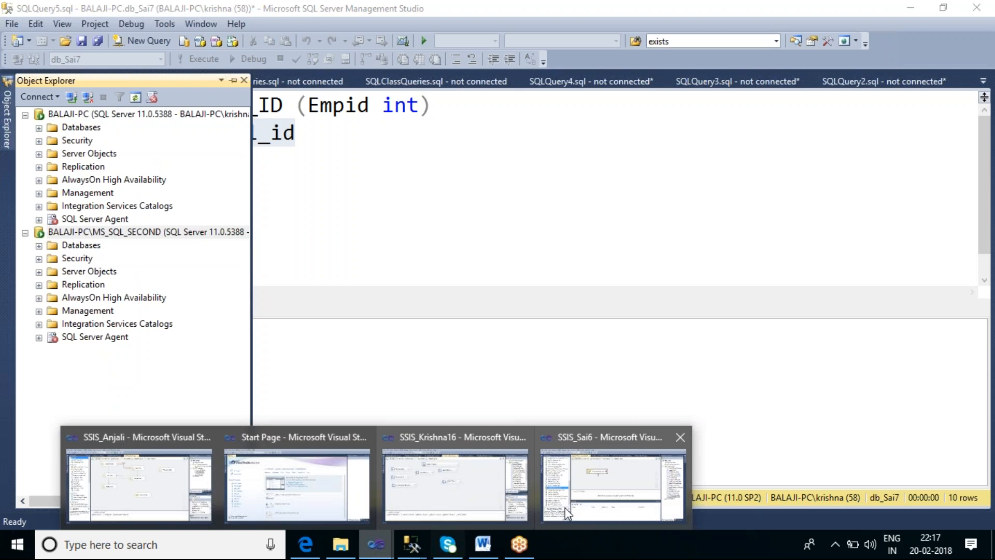
left_click(606, 467)
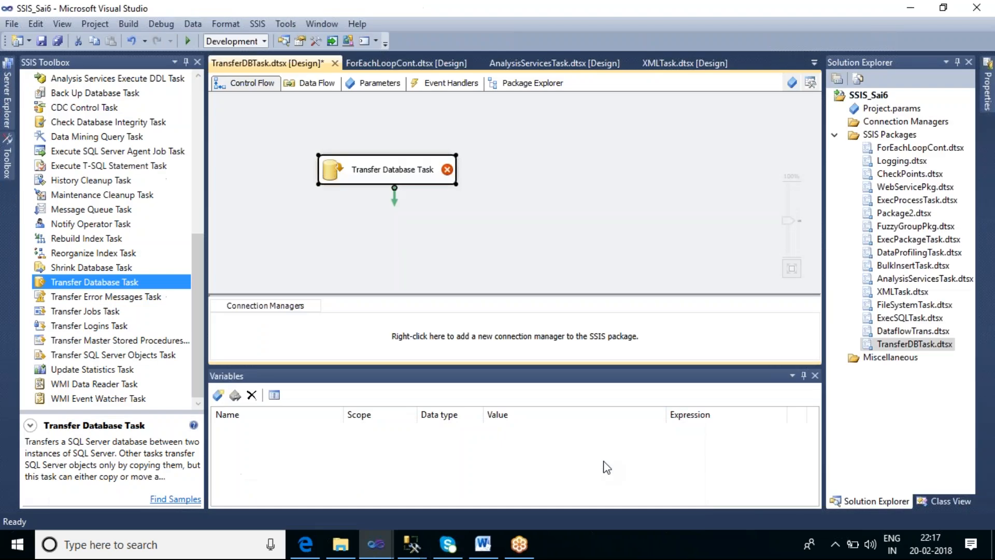
double_click(434, 180)
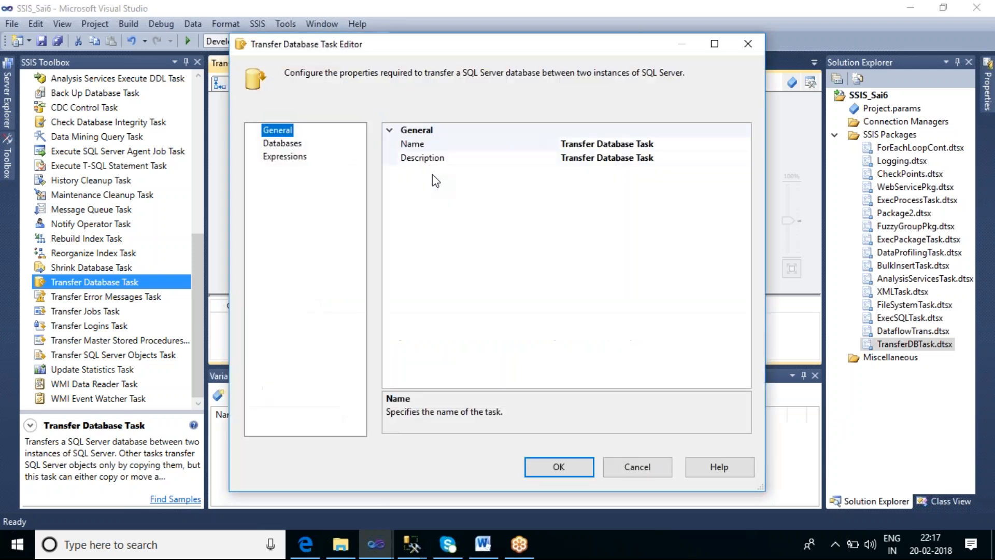
left_click(285, 147)
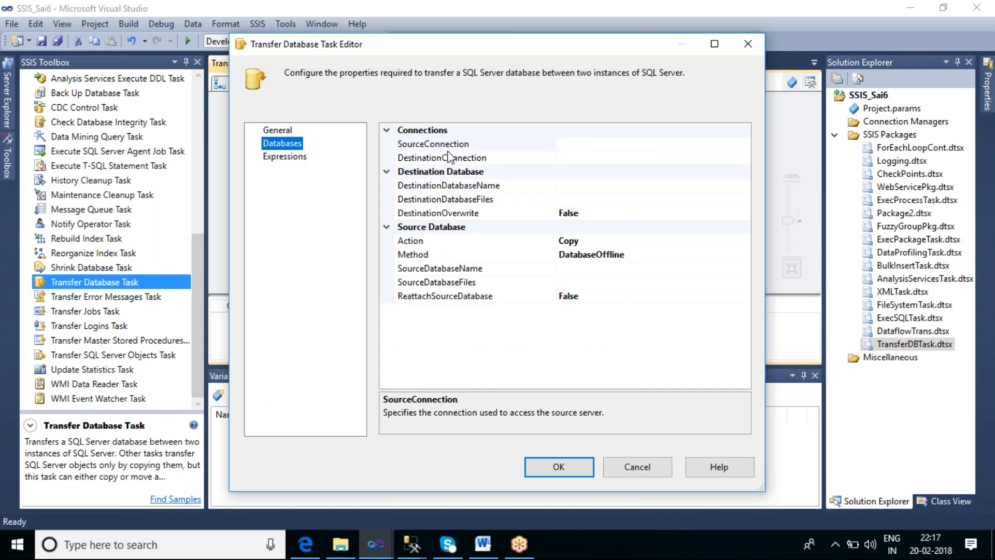
Create a new SMO source connection to the BALAJI-PC server for the transfer task
left_click(611, 145)
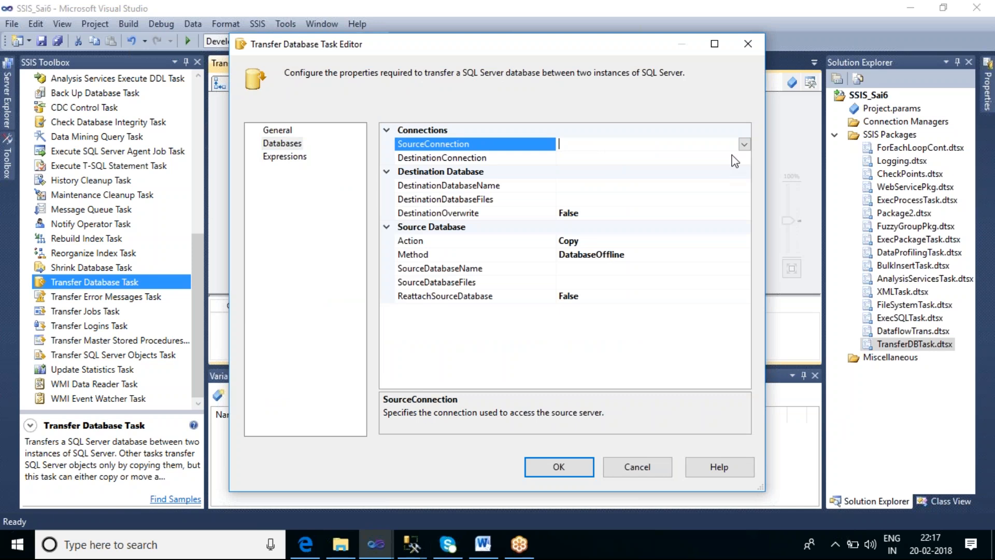
left_click(743, 144)
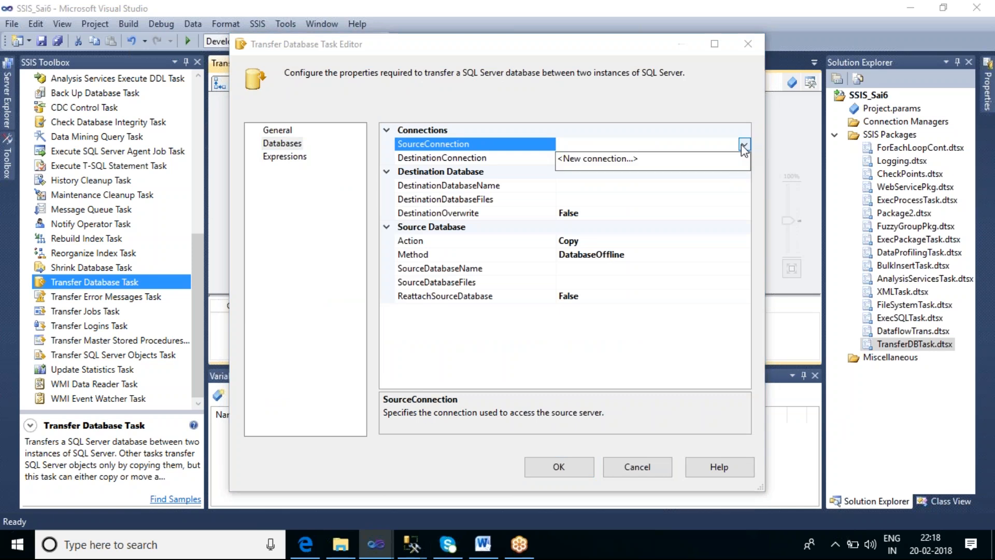
left_click(617, 162)
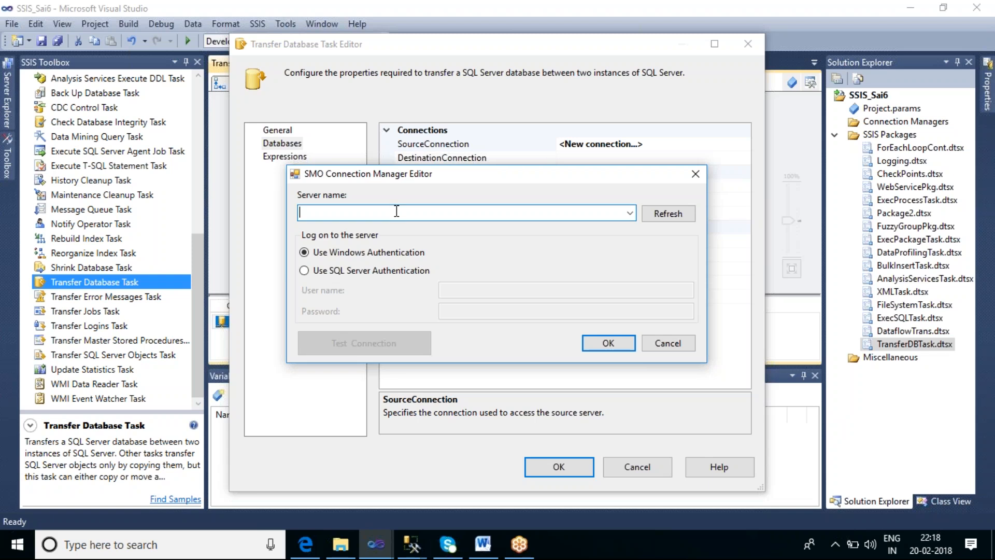
type("B")
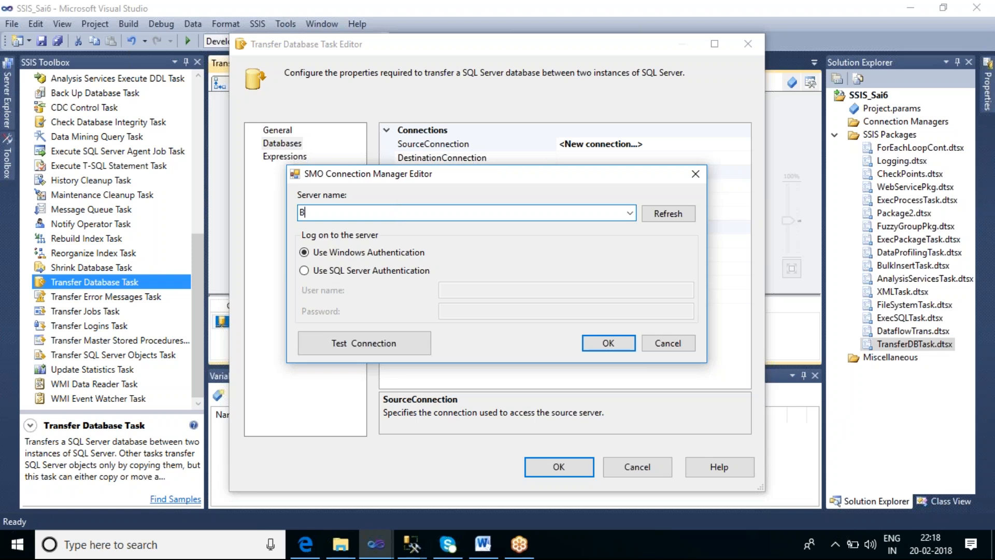
type("ALAJI-PC")
left_click(590, 342)
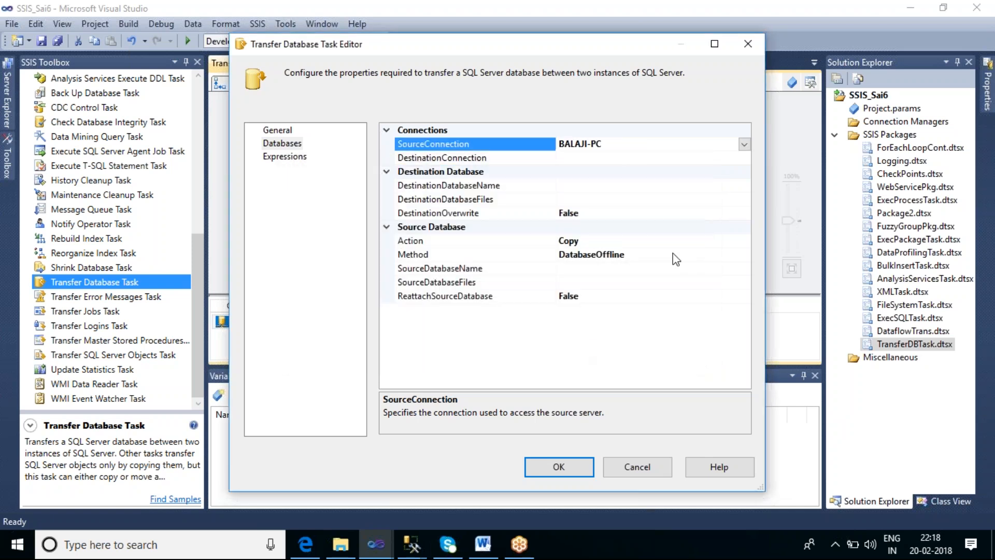
Start a new SMO destination connection and enter BALAJI-PC\MS_SQL_SECOND as its server name
left_click(606, 157)
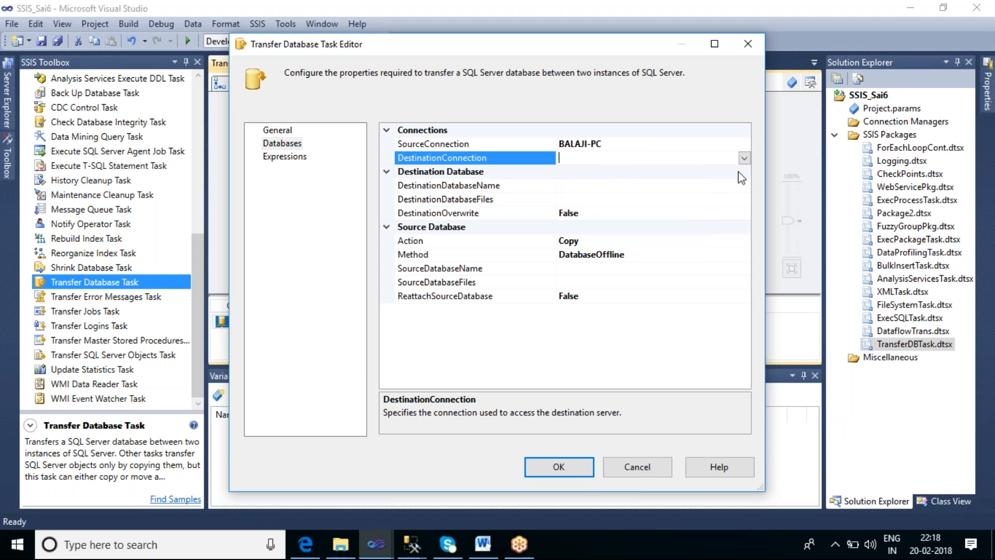
left_click(745, 158)
left_click(630, 172)
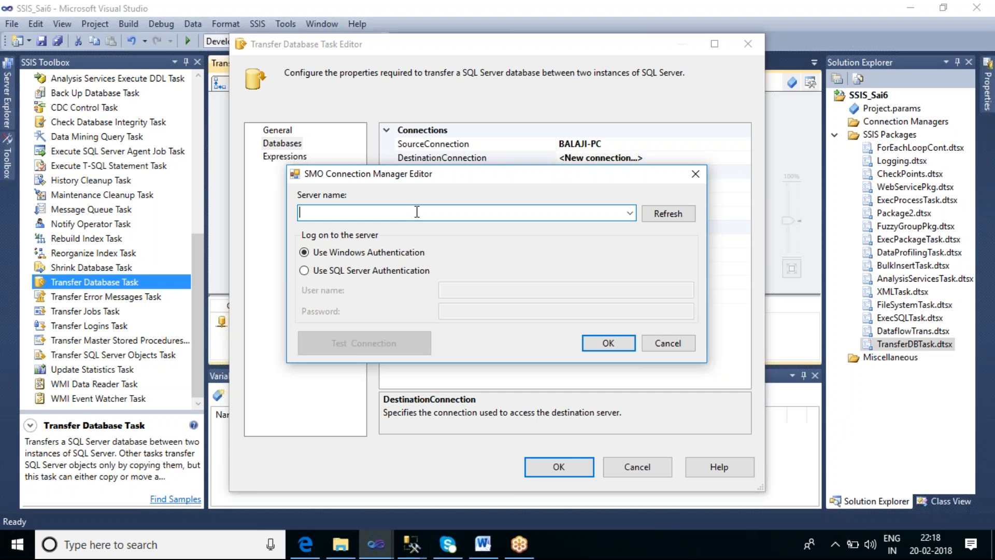
type("BALAJ")
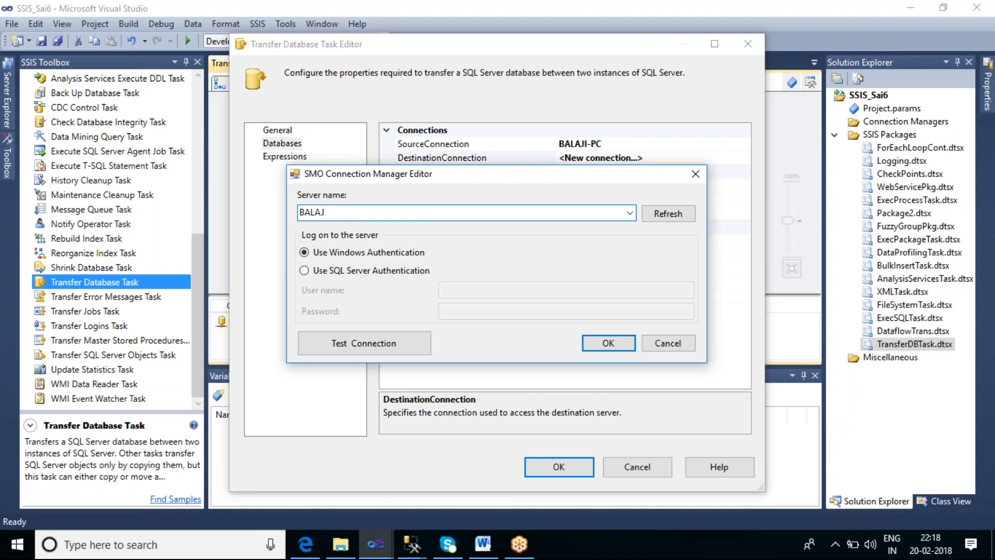
type("I-PC\\MS_SQL_SECOND")
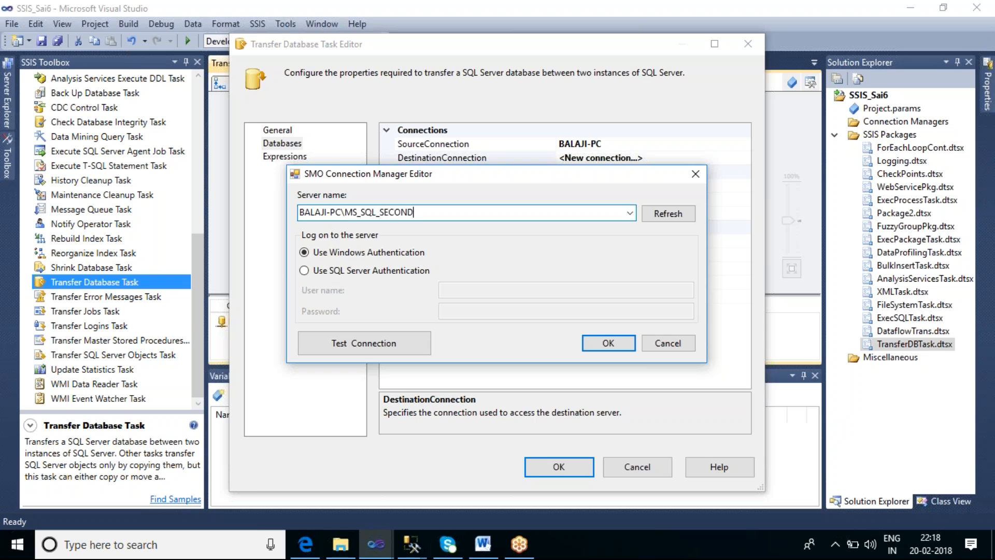
Switch to SQL Server Management Studio to check the second instance's name, and return to the connection editor
left_click(411, 544)
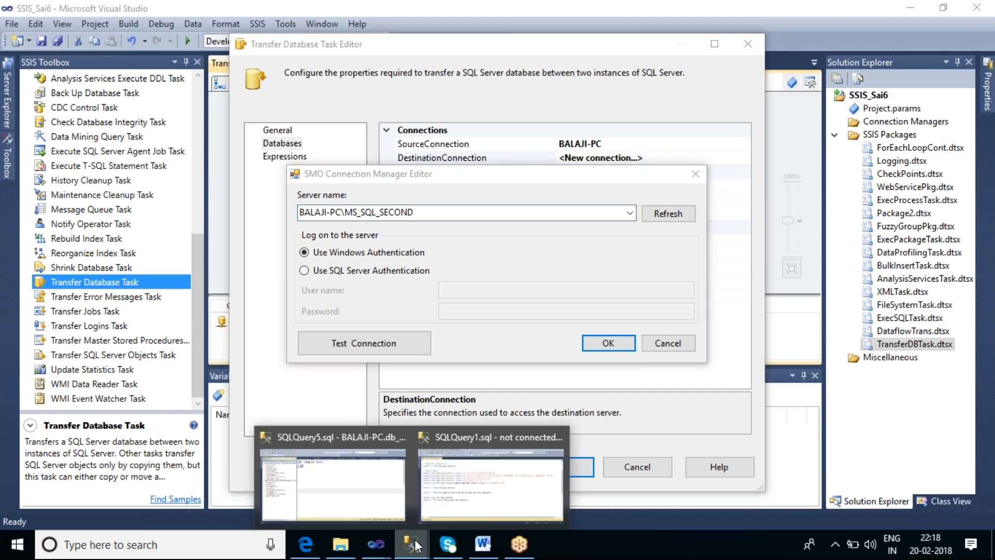
left_click(345, 477)
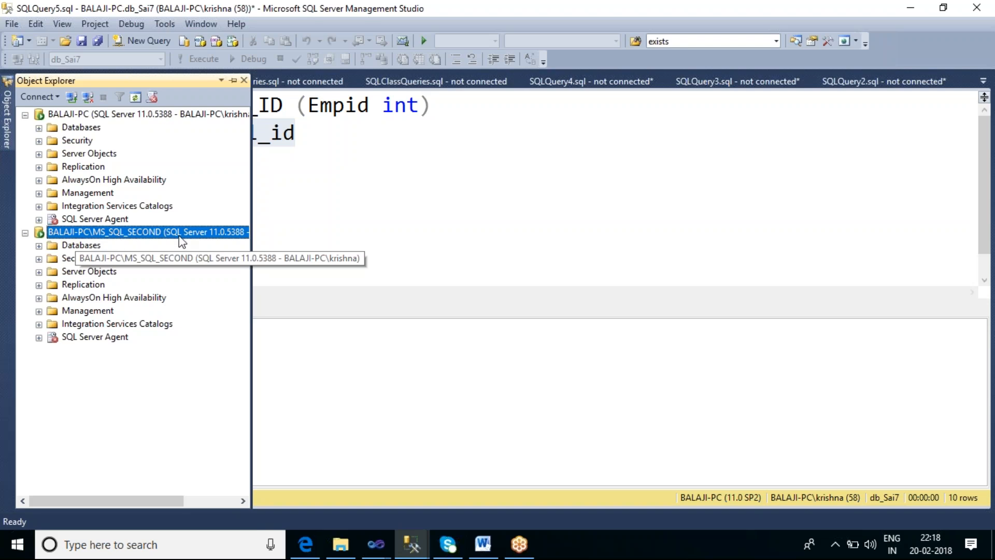
key("alt+Tab")
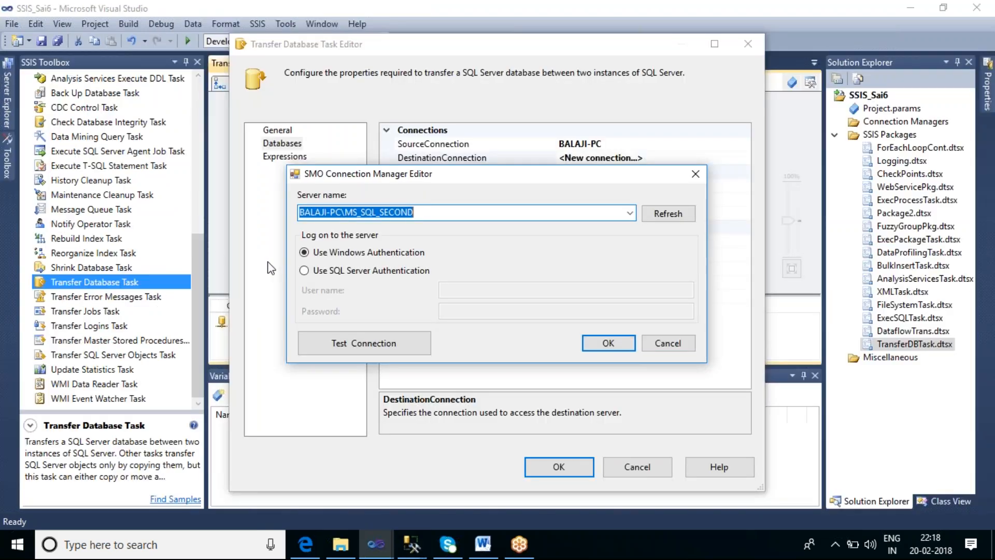
Test the connection to the second instance and accept it as the task's destination connection
left_click(394, 343)
left_click(710, 295)
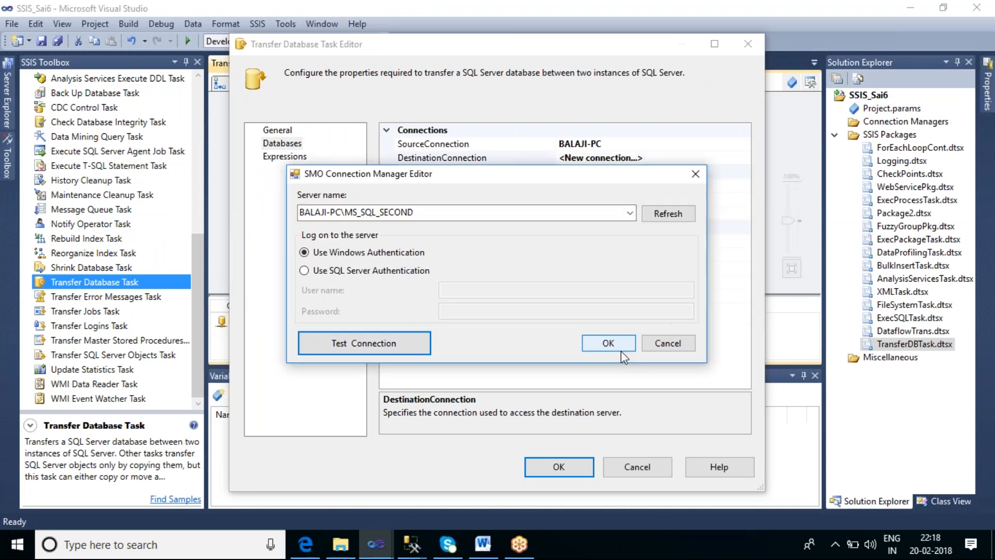
left_click(614, 351)
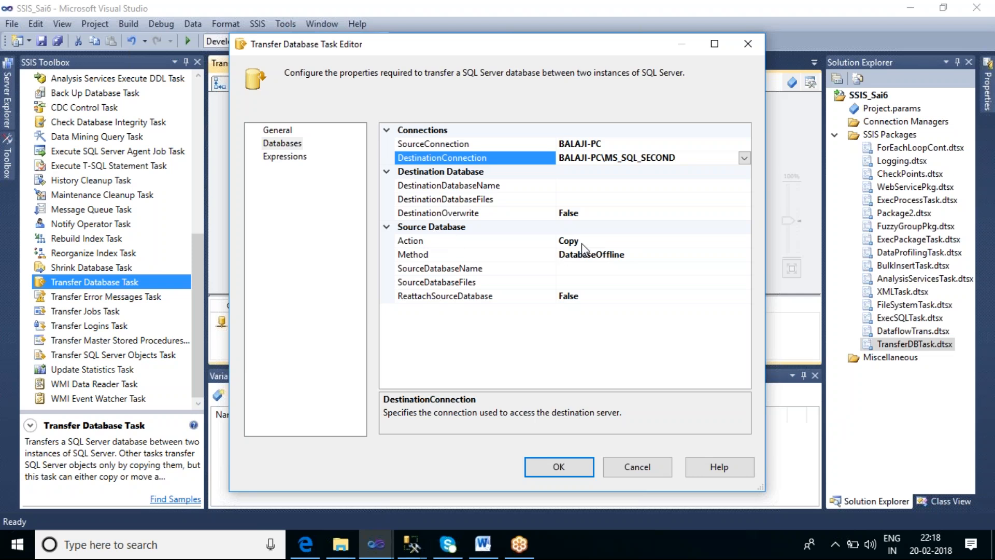
Try the DatabaseOnline transfer method and switch Method back to DatabaseOffline
left_click(661, 255)
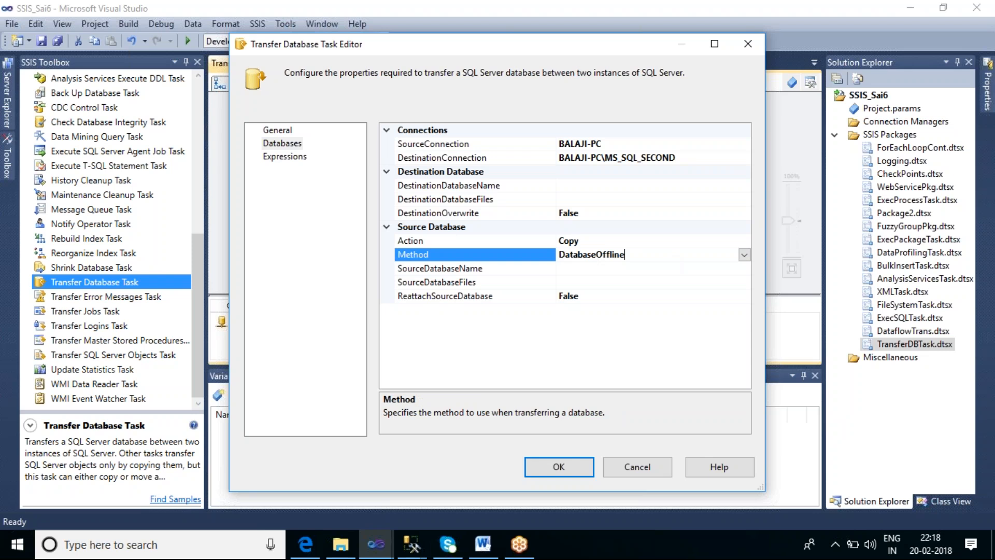
left_click(744, 254)
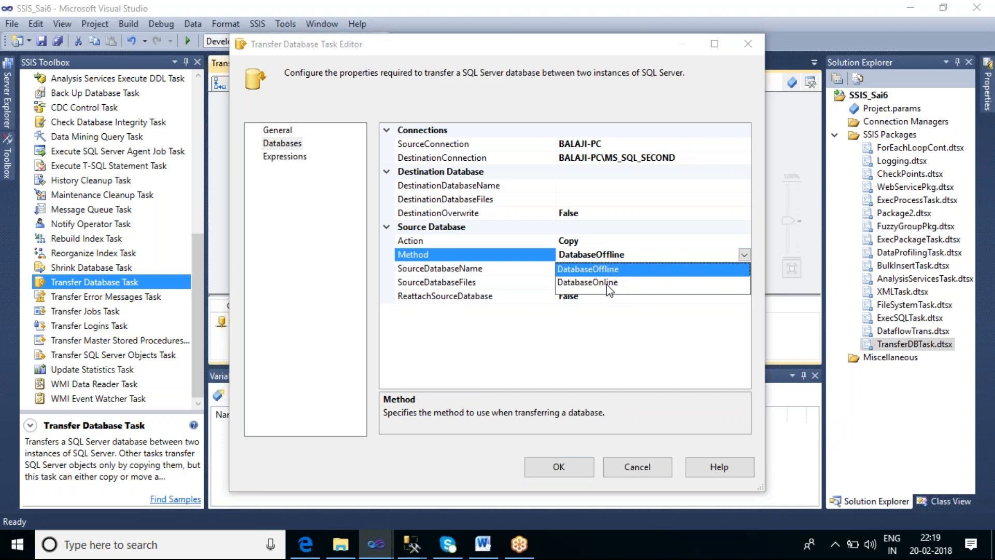
left_click(607, 283)
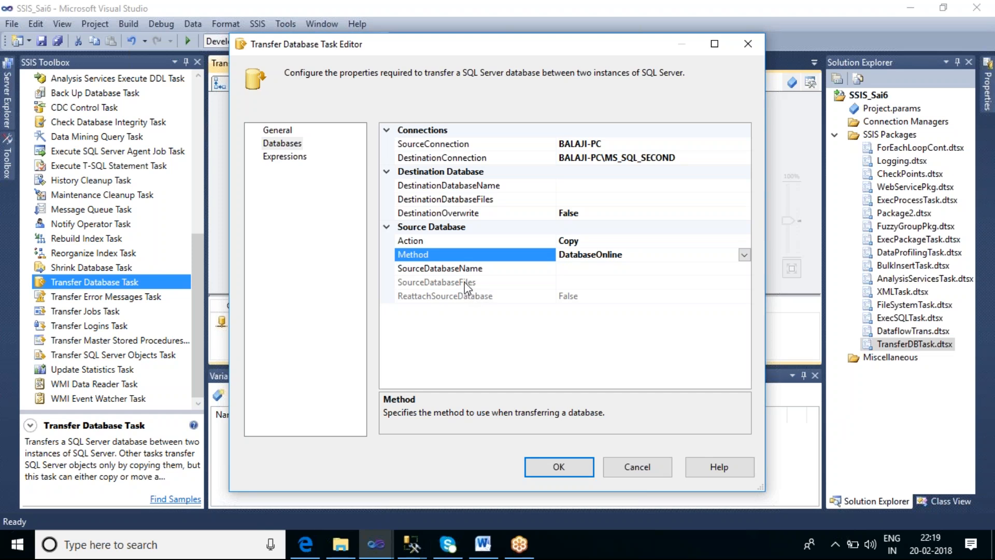
left_click(744, 254)
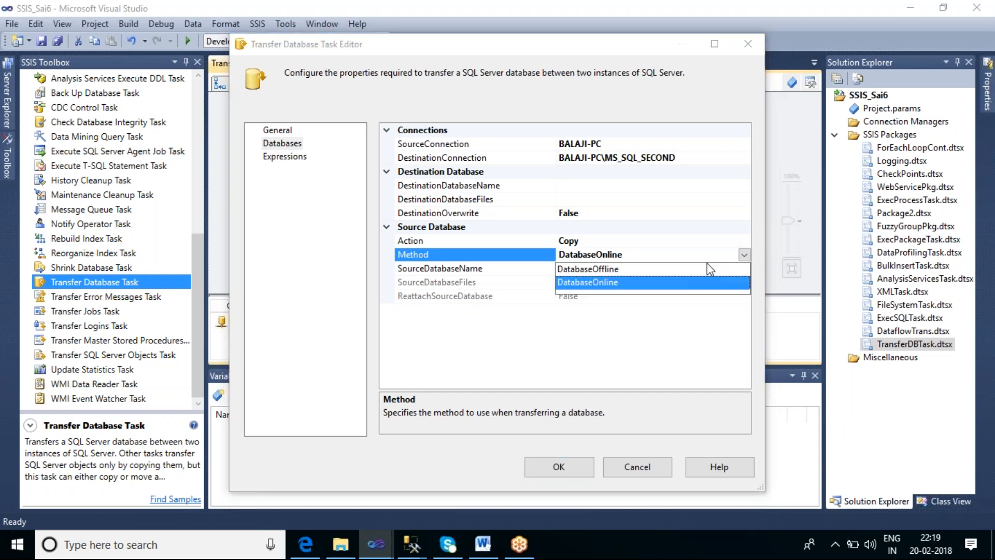
left_click(627, 269)
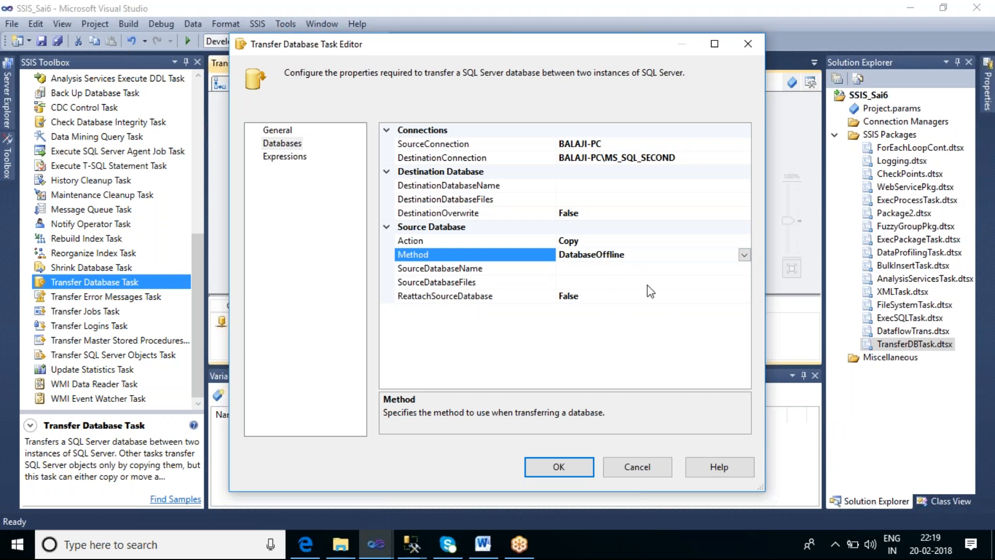
Set the transfer Method to DatabaseOnline and choose db_Sai7 as the source database
left_click(744, 255)
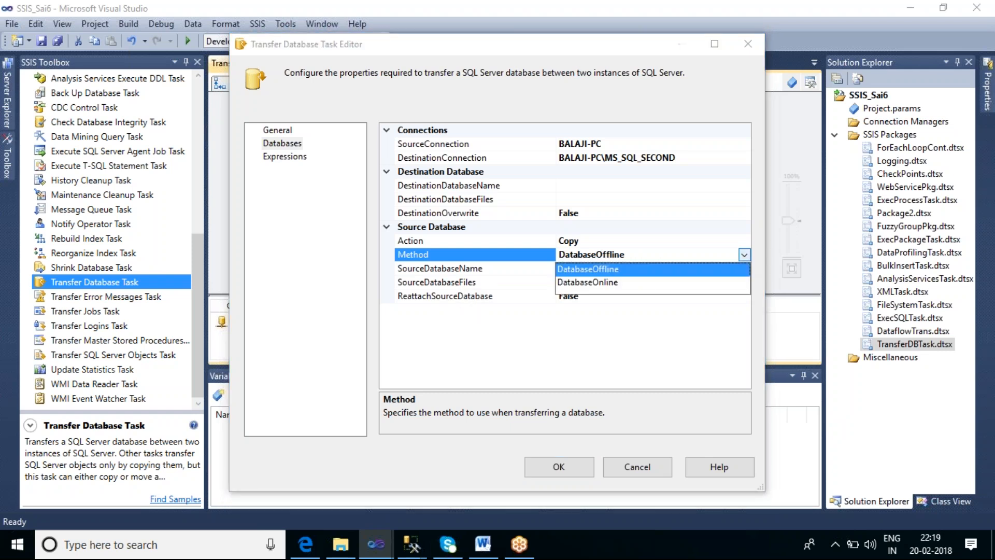
left_click(605, 282)
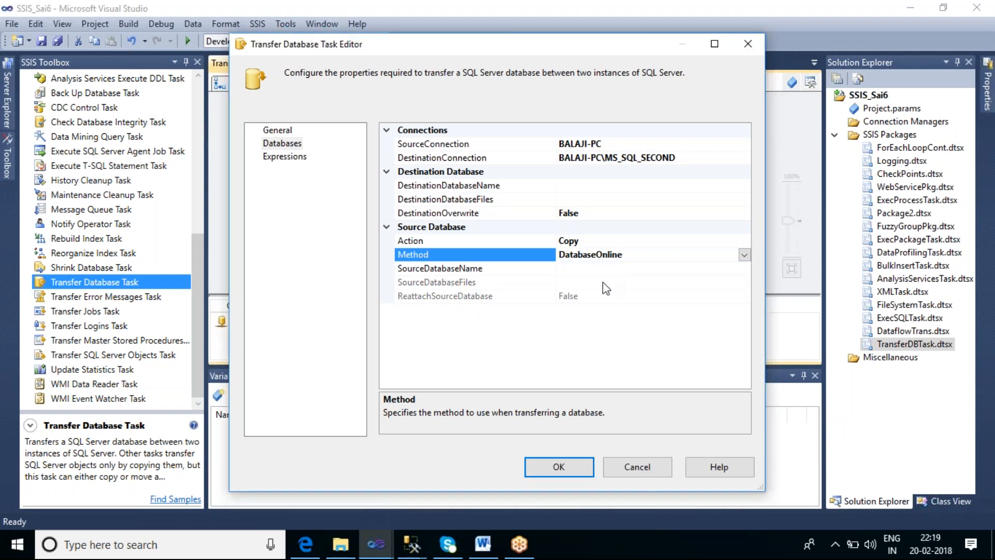
left_click(571, 265)
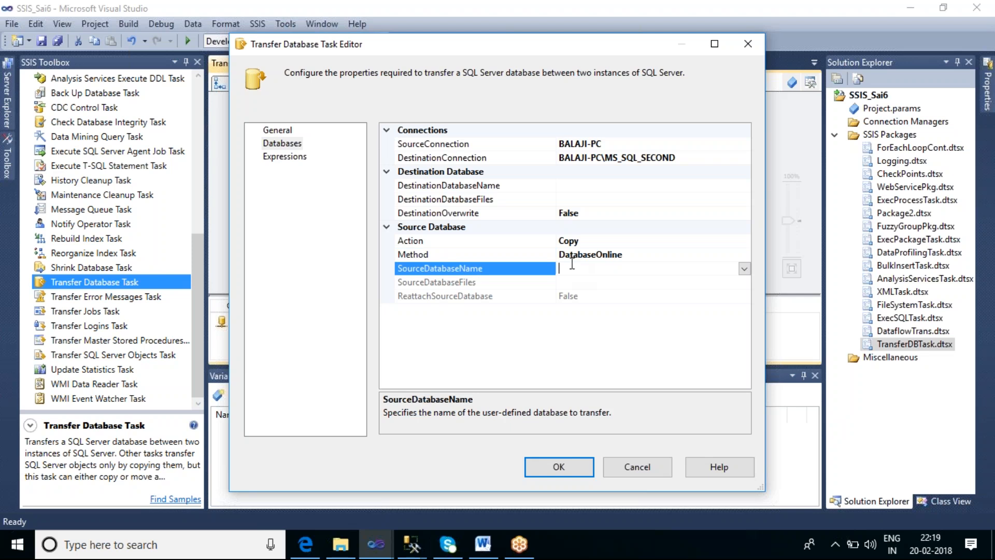
left_click(744, 268)
left_click_drag(741, 294, 741, 349)
left_click(589, 354)
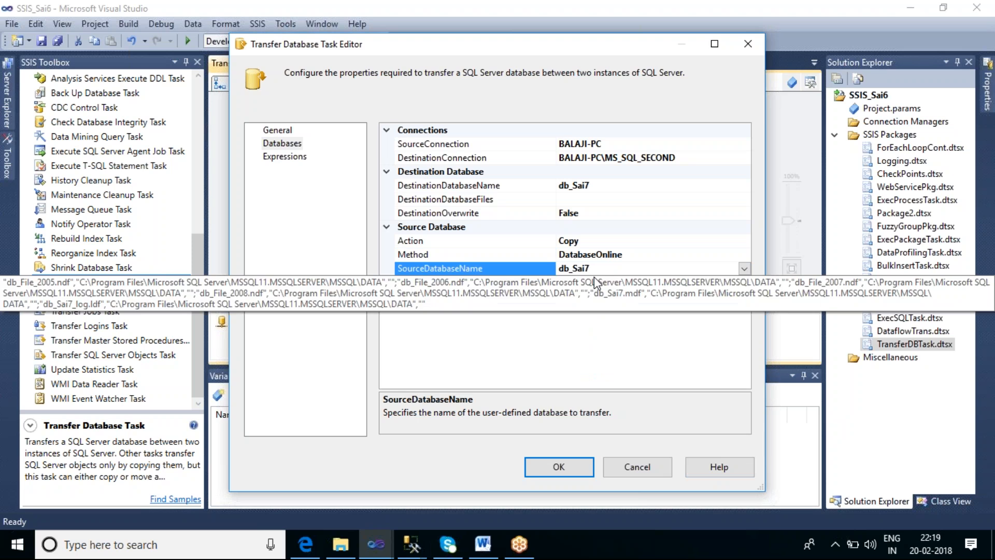
Make more room for the property values in the task editor and examine the source database file names and paths
left_click(591, 199)
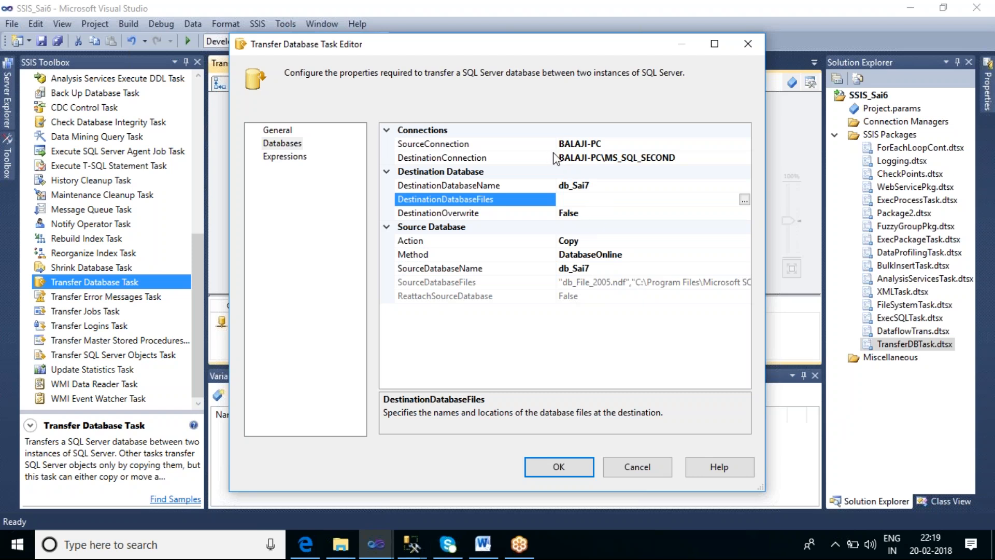
left_click_drag(556, 146, 490, 143)
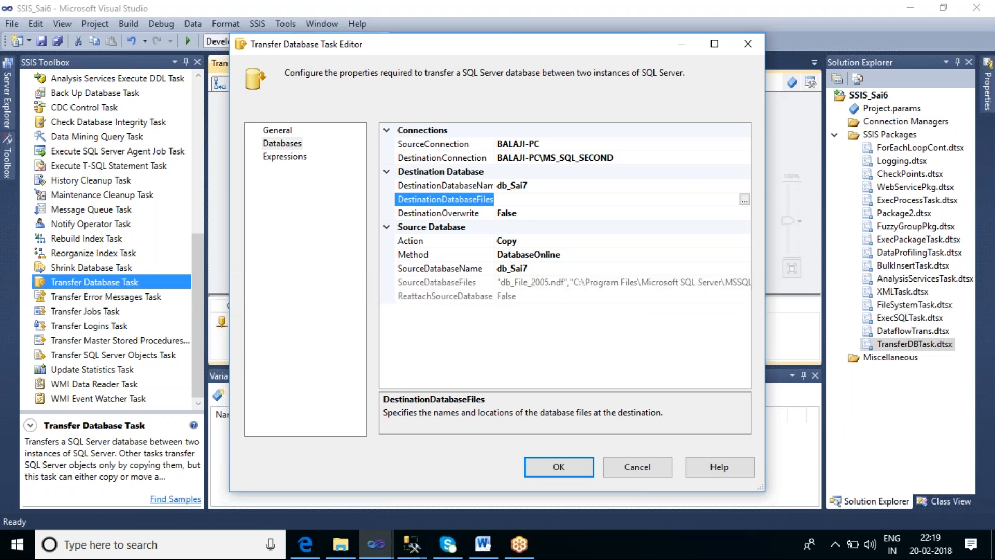
left_click_drag(761, 489, 930, 485)
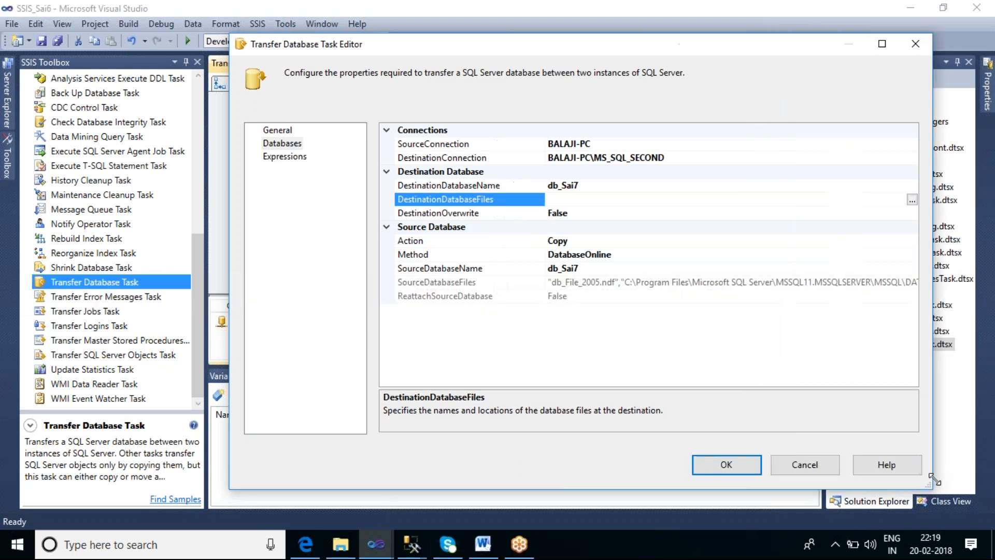
left_click(902, 282)
double_click(893, 282)
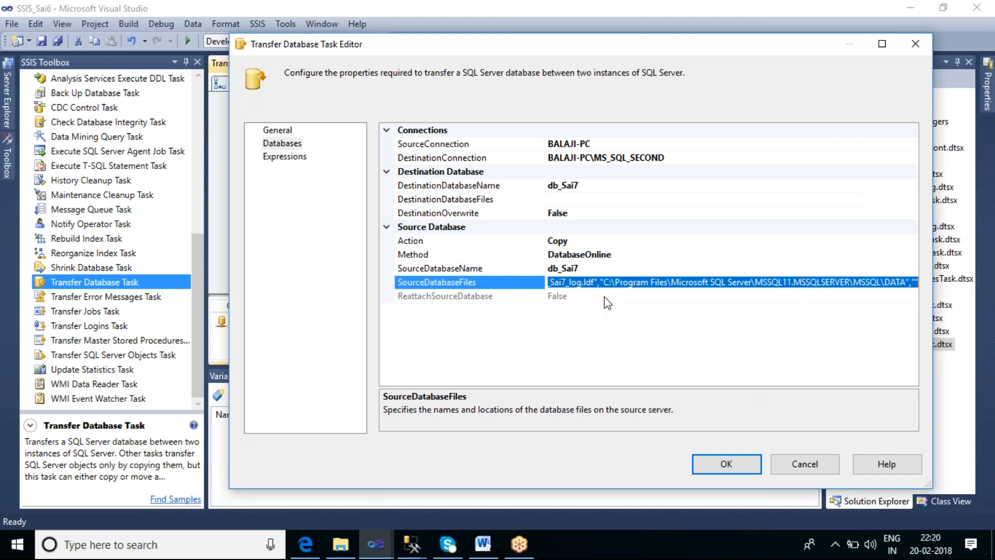
left_click(582, 282)
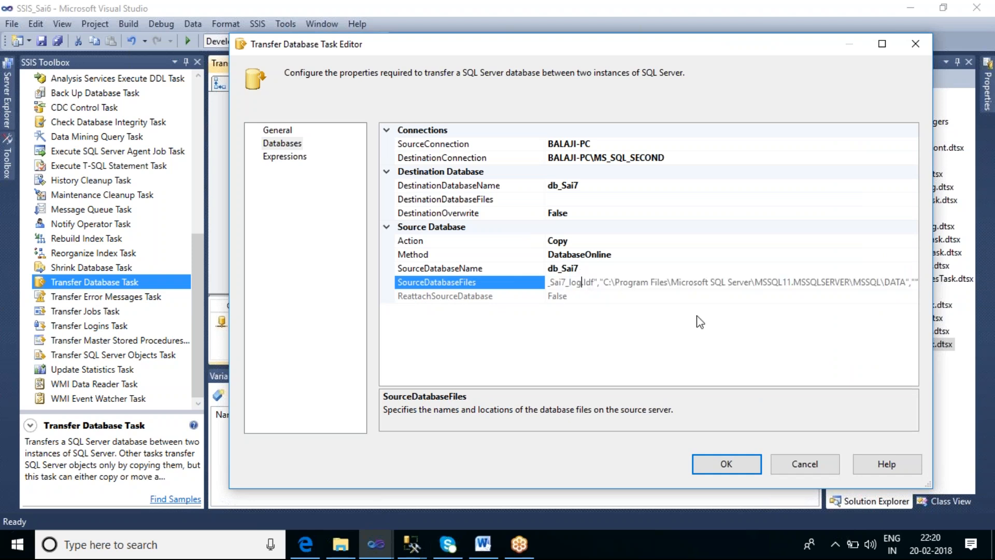
key("Home")
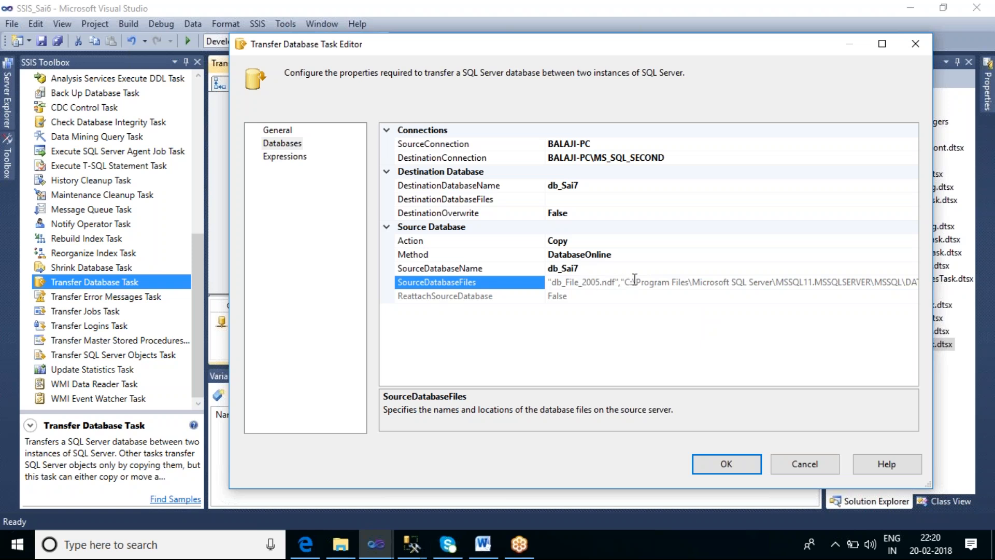
Change the source database to db_Mohan
key("Up")
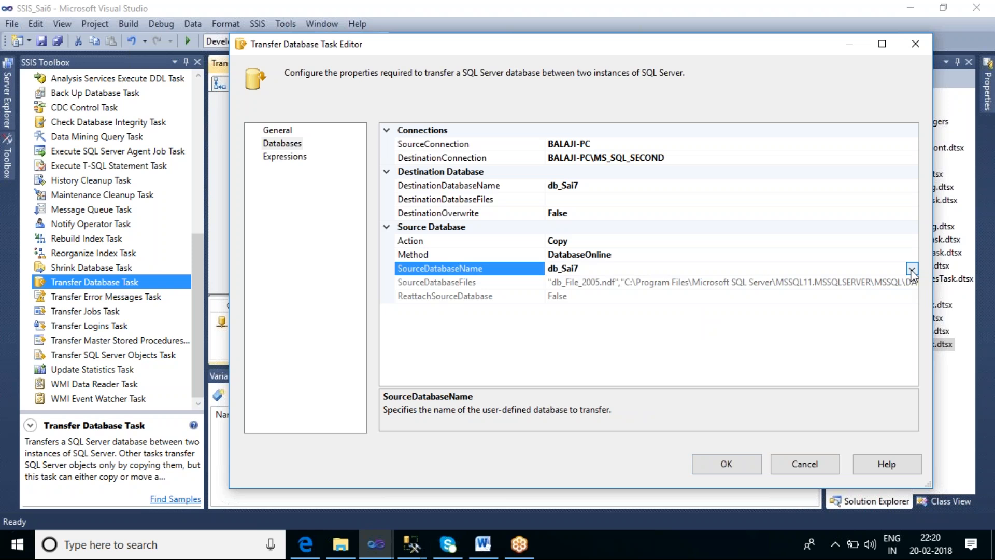
left_click(911, 268)
left_click(509, 343)
left_click(912, 268)
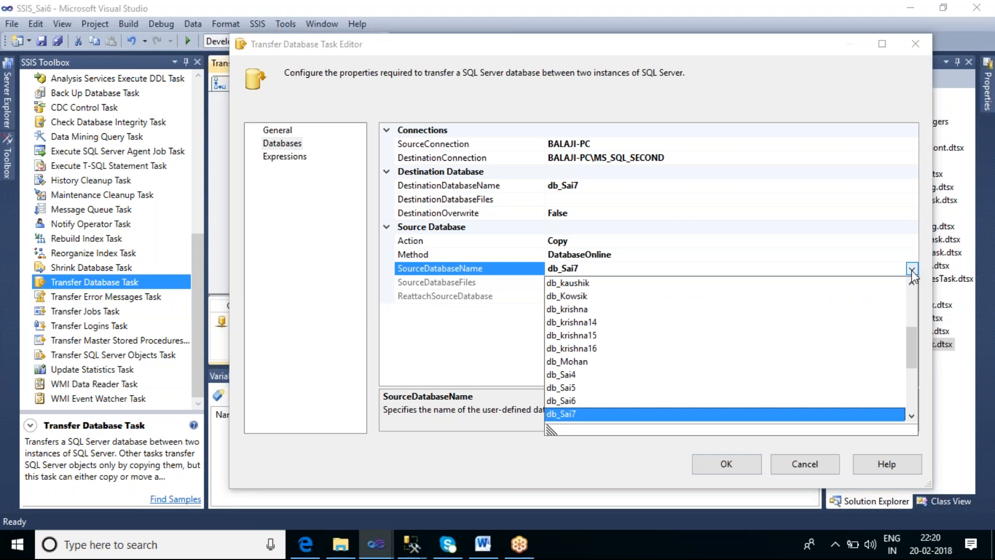
left_click(567, 362)
Switch to SQL Server Management Studio and check the MS_SQL_SECOND instance's databases for db_Mohan
mouse_move(417, 540)
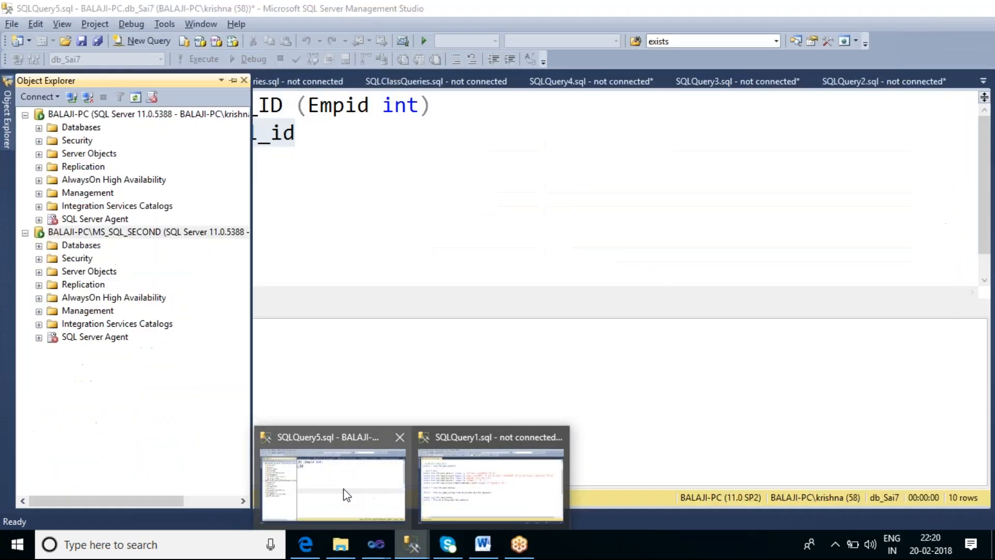
left_click(344, 492)
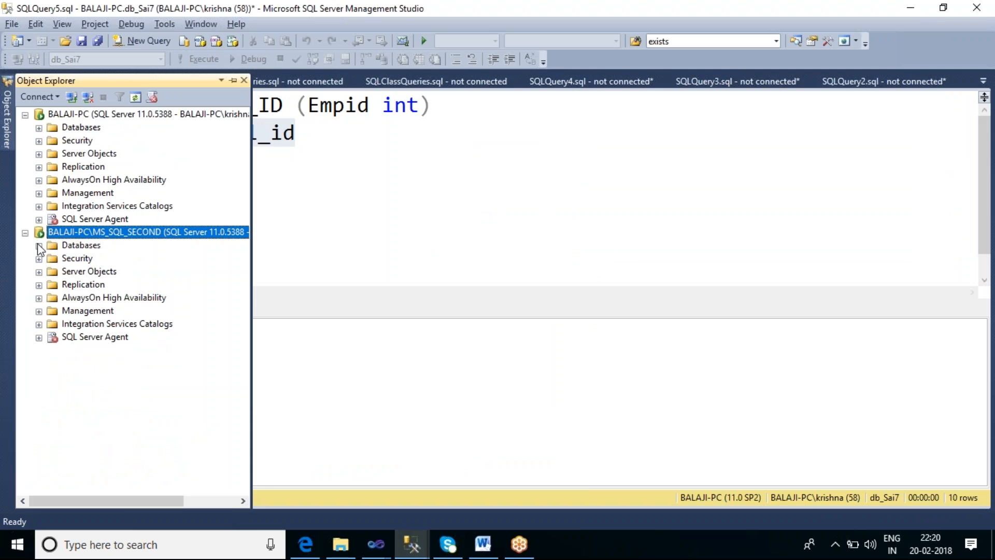
left_click(39, 246)
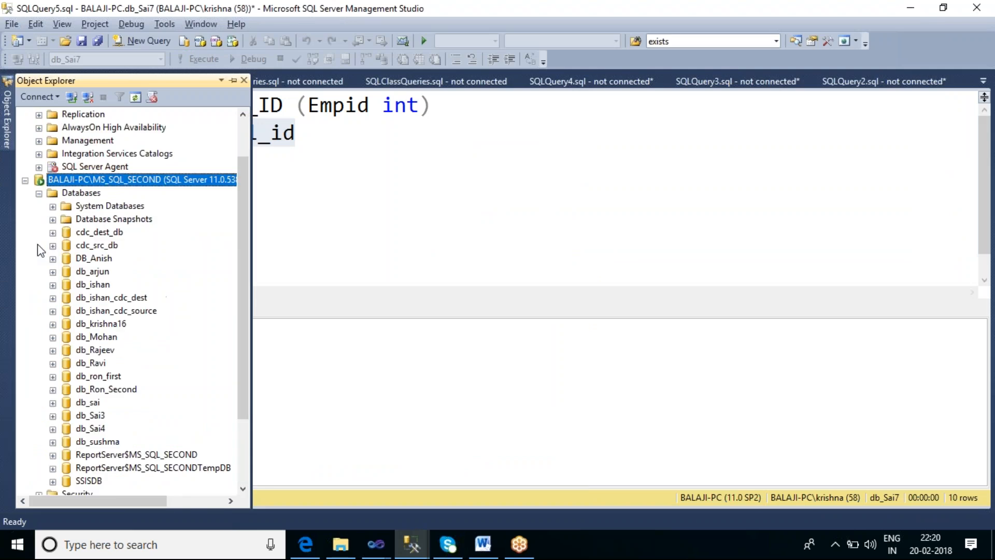
left_click(100, 340)
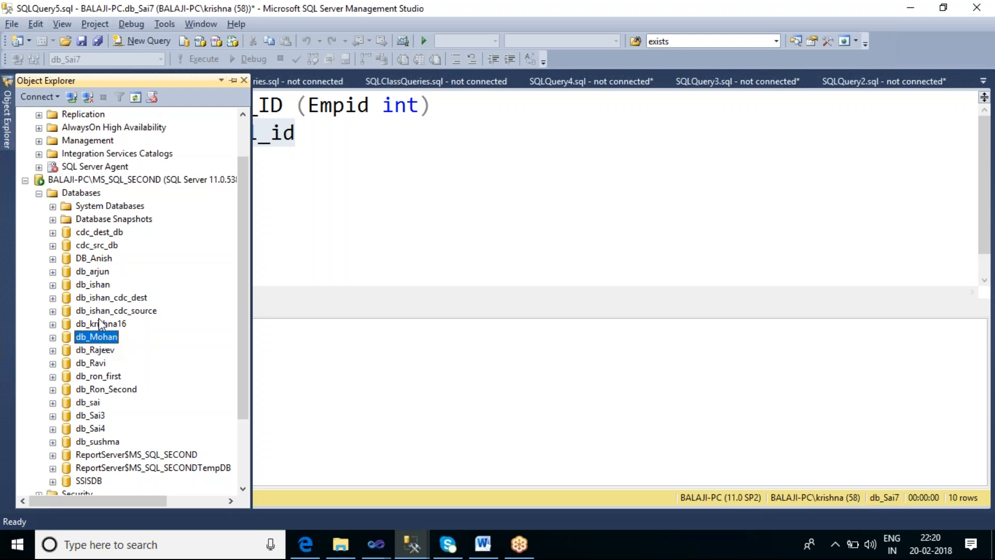
Look through the default BALAJI-PC instance's databases for another candidate, pick out db_Shashi, and collapse the list
left_click(244, 125)
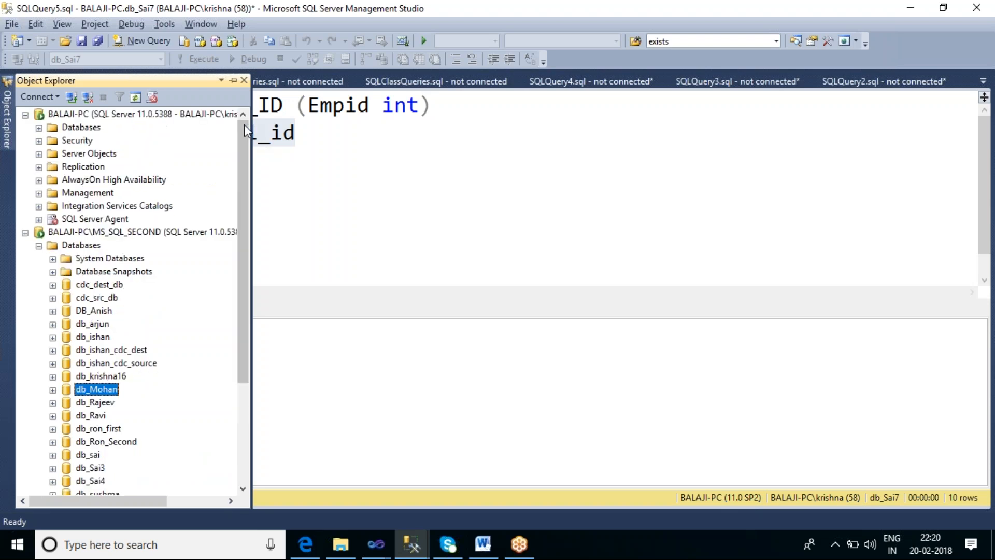
left_click(39, 128)
scroll(178, 361, "down", 1)
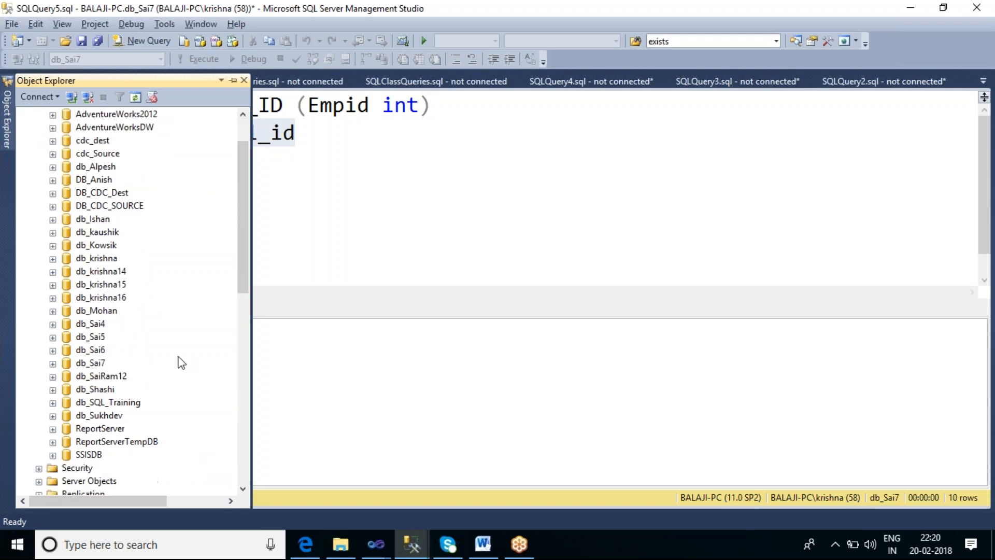
left_click(99, 389)
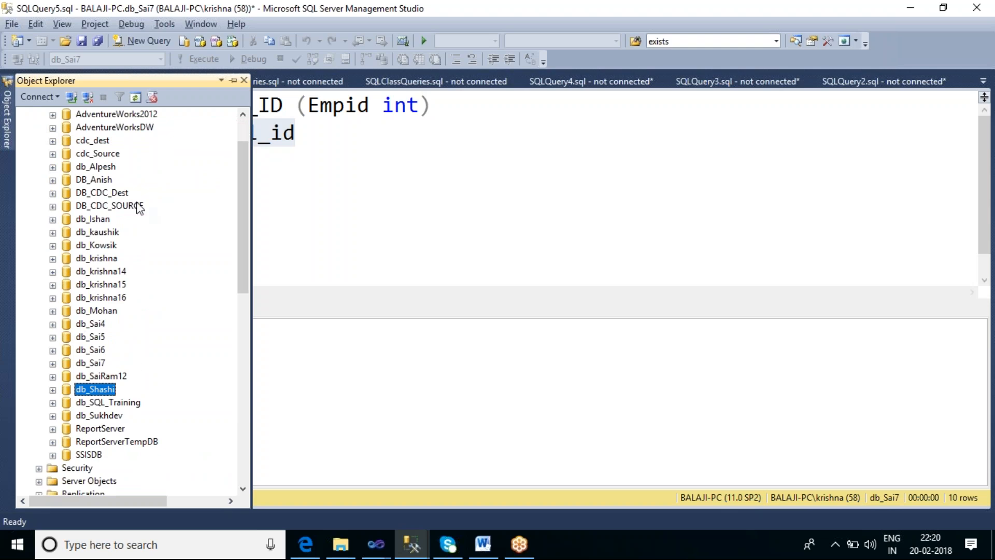
left_click(243, 129)
left_click(39, 128)
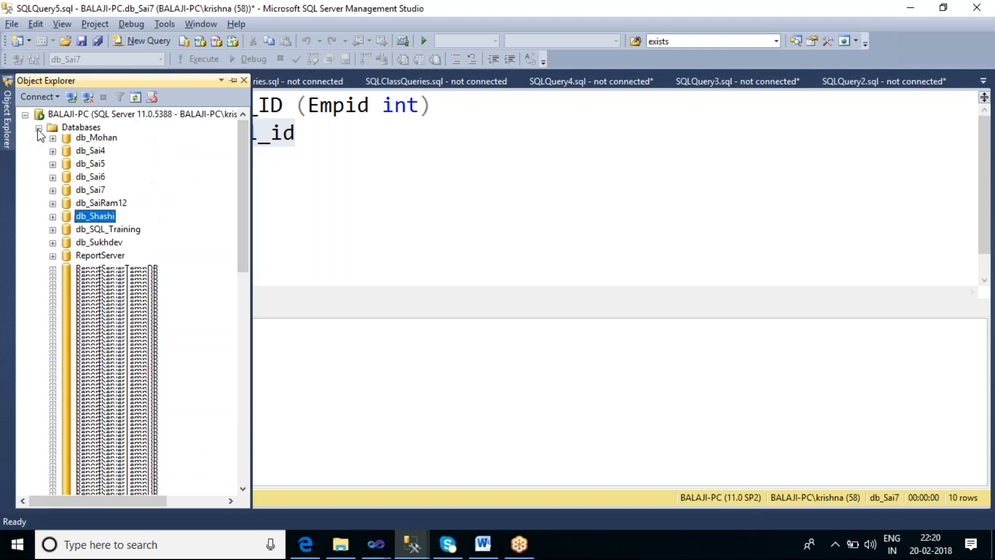
Check the MS_SQL_SECOND database list for db_Shashi and return to the task editor in Visual Studio
left_click(101, 432)
scroll(188, 386, "down", 2)
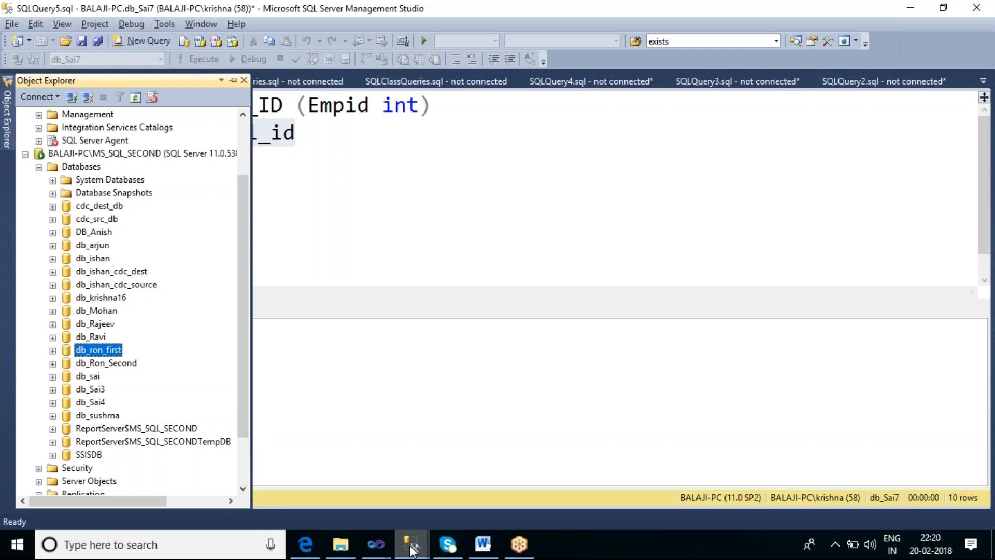
left_click(374, 548)
left_click(639, 467)
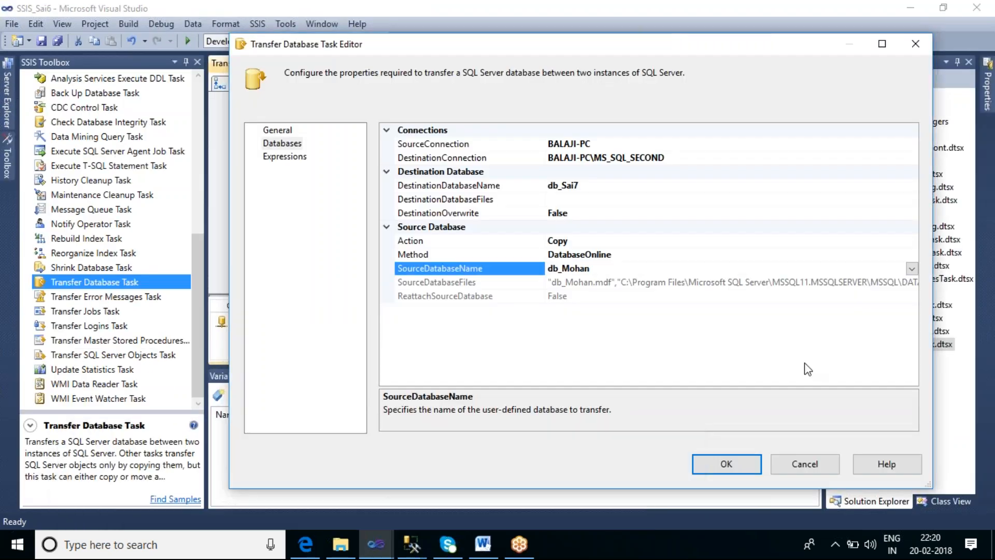
Try db_Shashi as the source database, check its files and the destination database name, and cancel the task editor
left_click(911, 268)
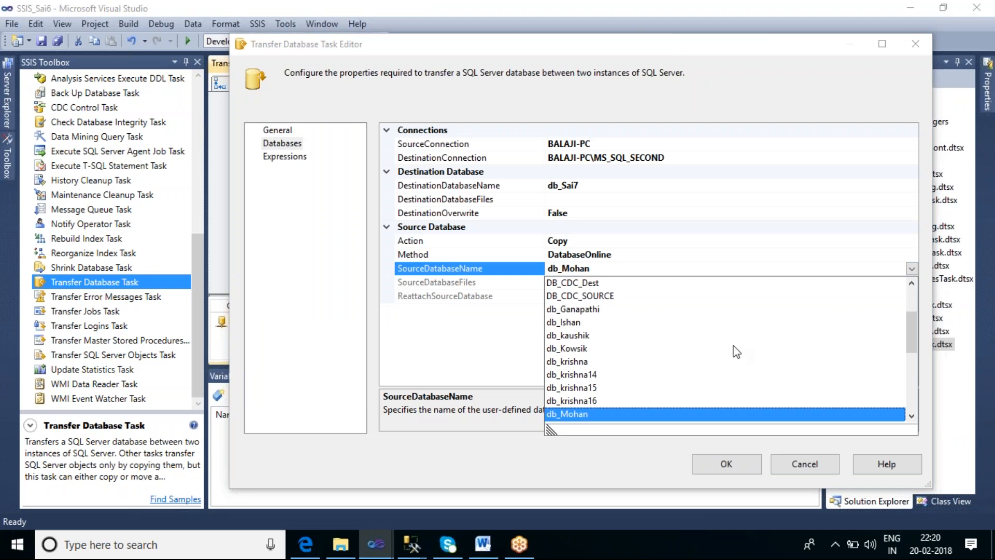
scroll(736, 352, "down", 3)
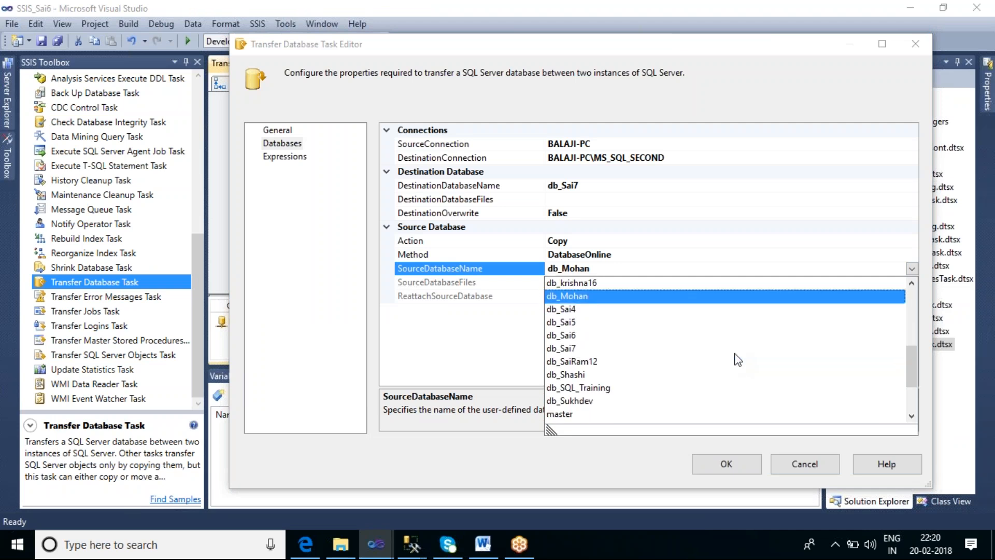
left_click(566, 375)
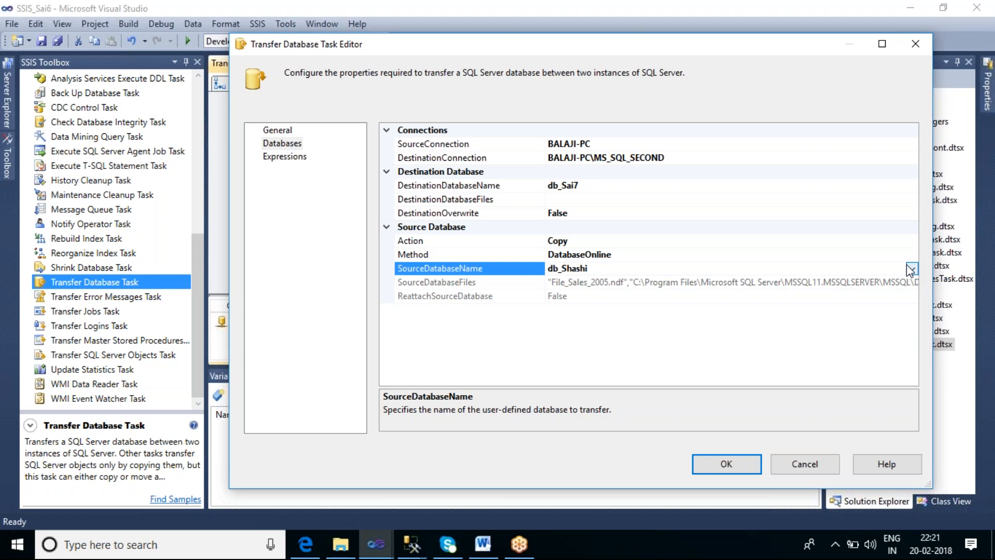
left_click(701, 282)
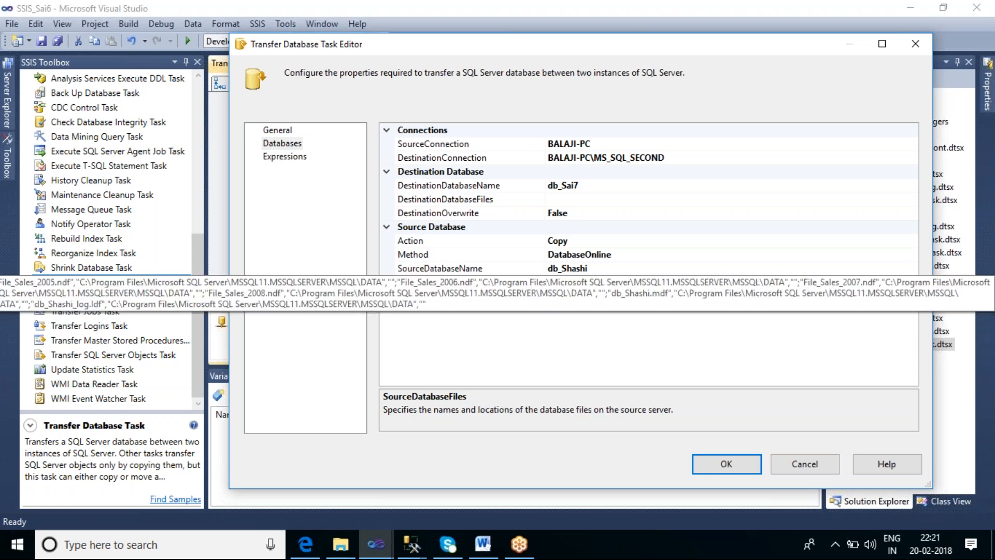
left_click(610, 188)
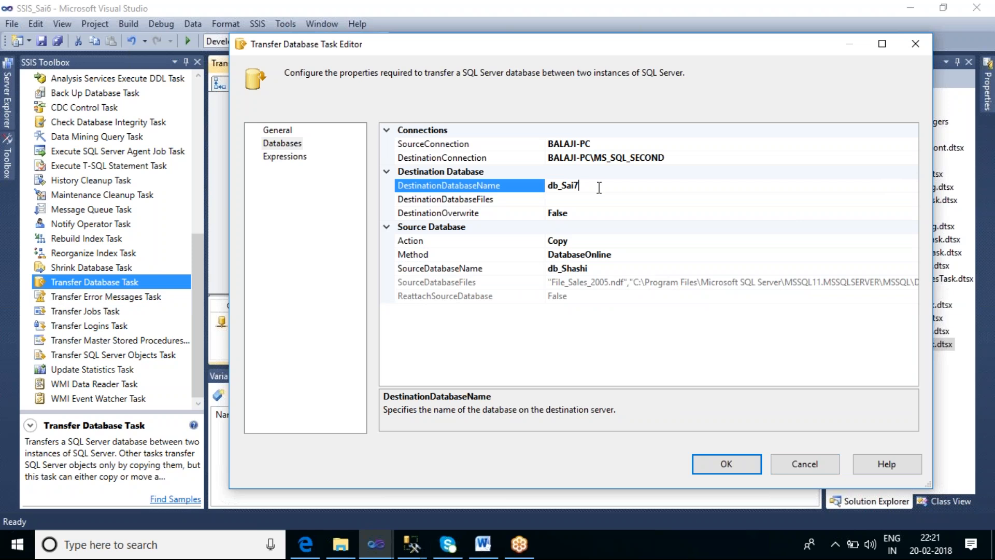
left_click(815, 466)
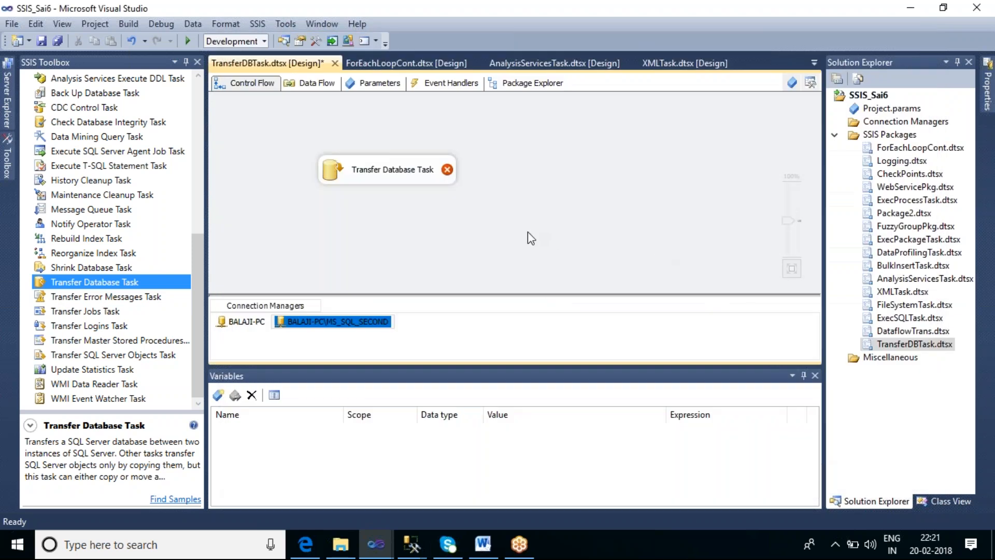
Reopen the Transfer Database Task's database settings and set BALAJI-PC as the source connection and BALAJI-PC\MS_SQL_SECOND as the destination connection
double_click(385, 178)
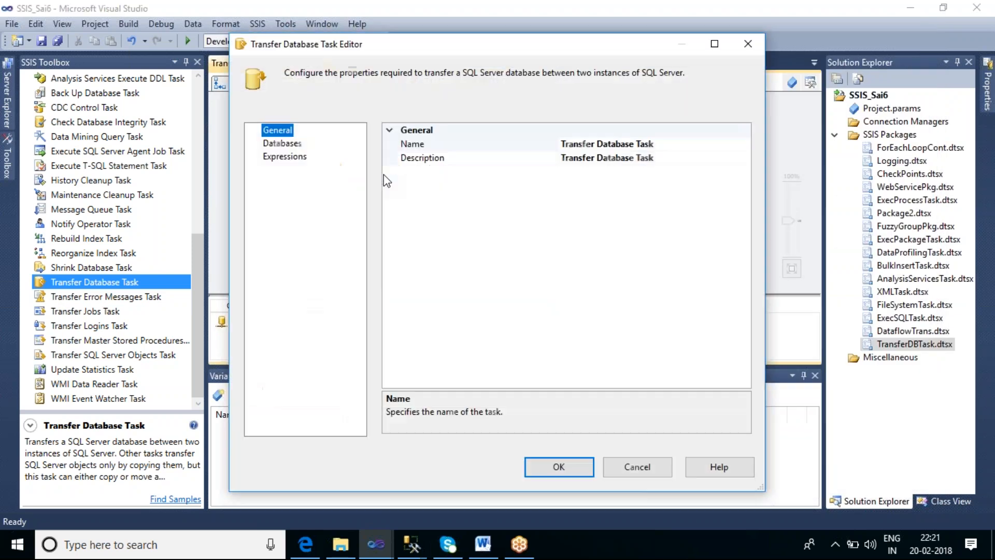
left_click(285, 145)
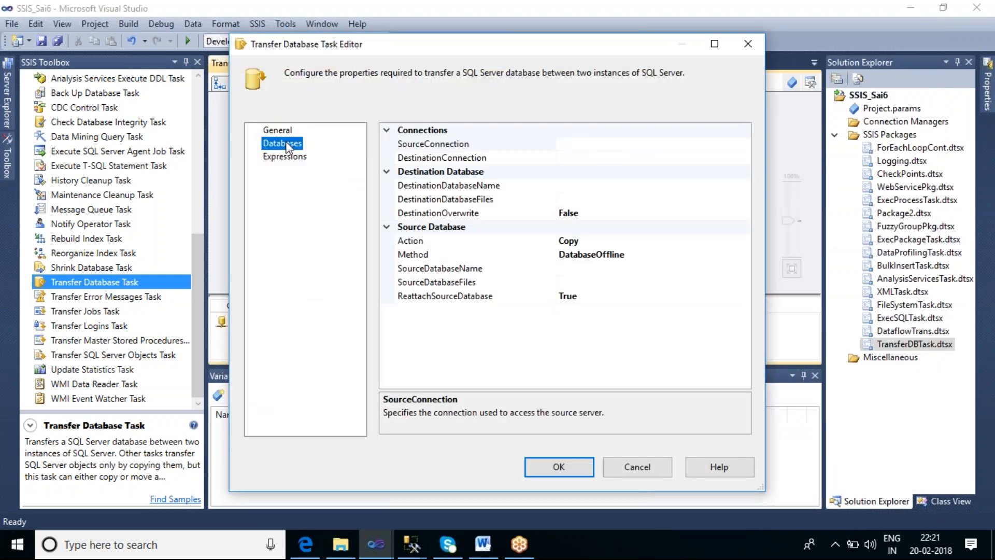
left_click(653, 143)
left_click(744, 144)
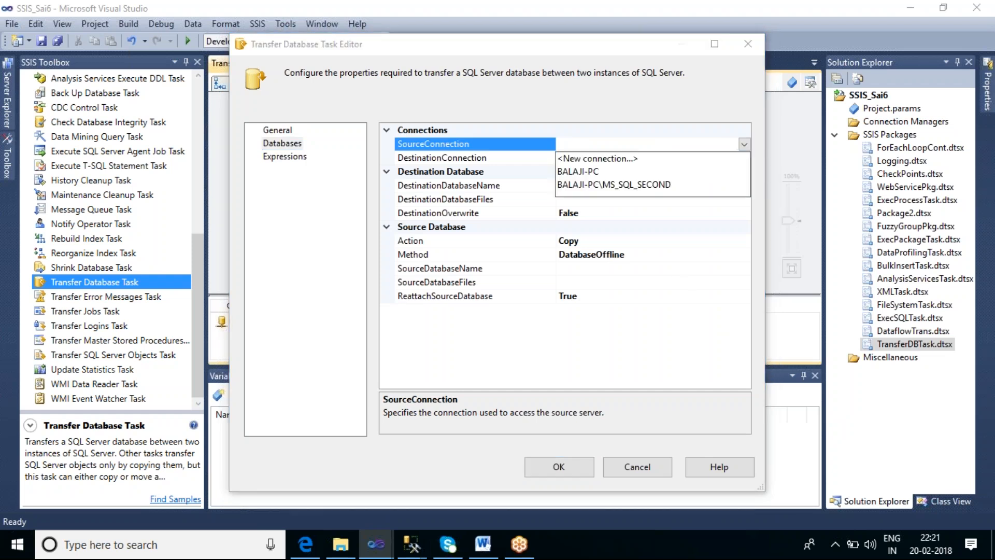
left_click(596, 171)
left_click(582, 158)
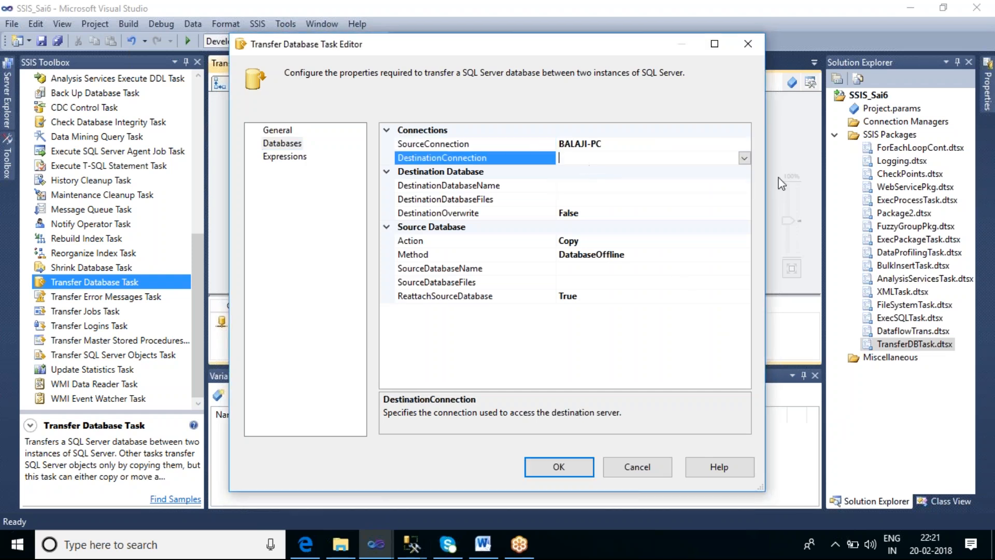
left_click(744, 158)
left_click(611, 199)
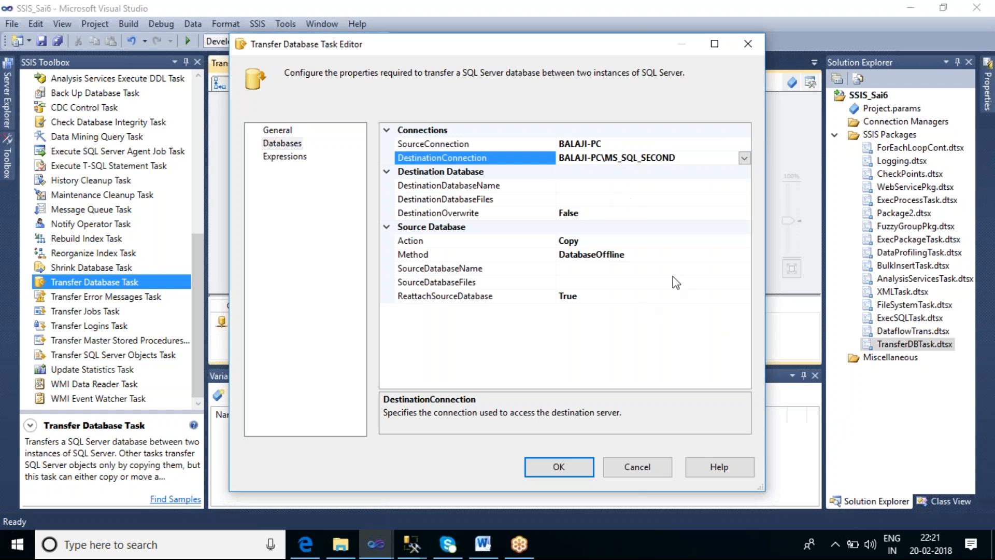
Set the transfer method to DatabaseOnline and choose db_Shashi as the source database
left_click(663, 254)
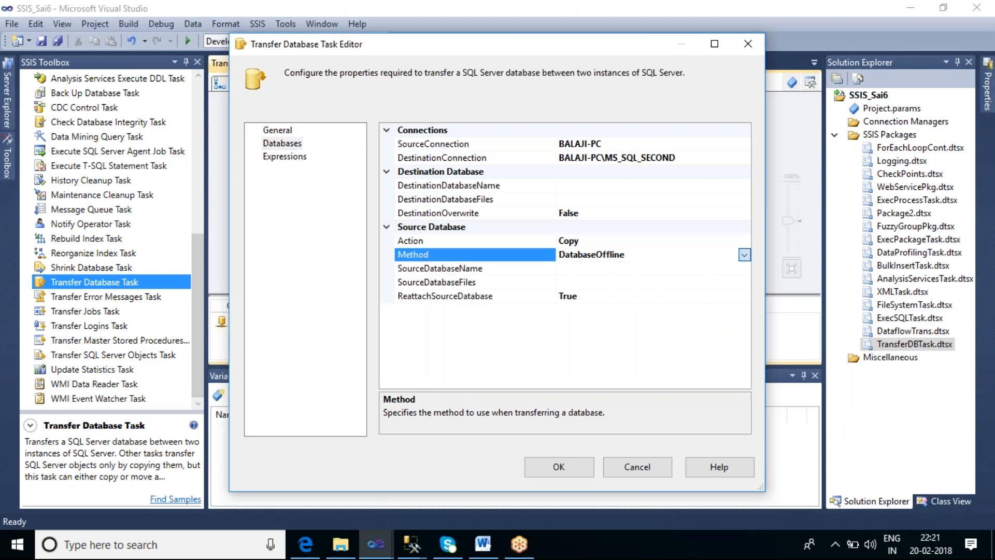
left_click(625, 254)
left_click(628, 282)
left_click(651, 268)
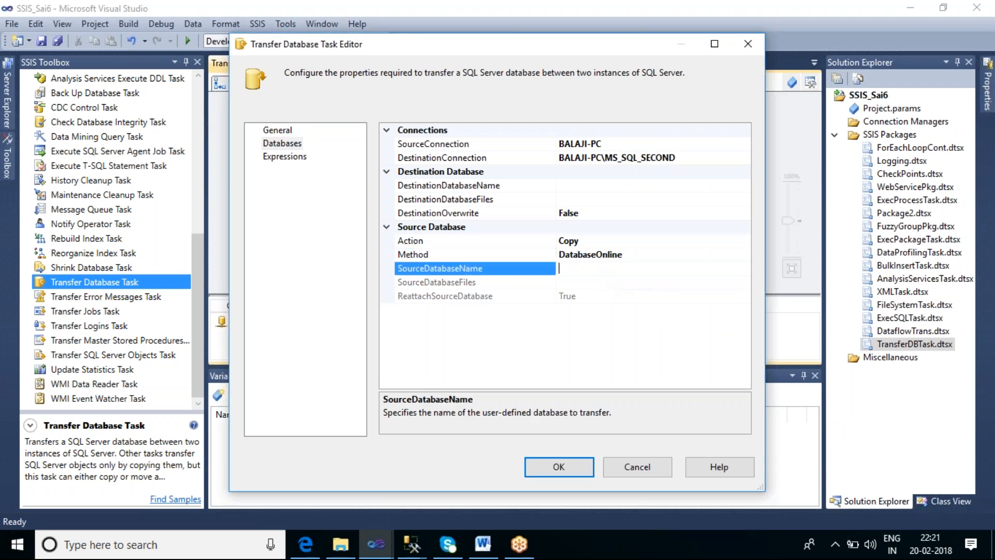
left_click(744, 269)
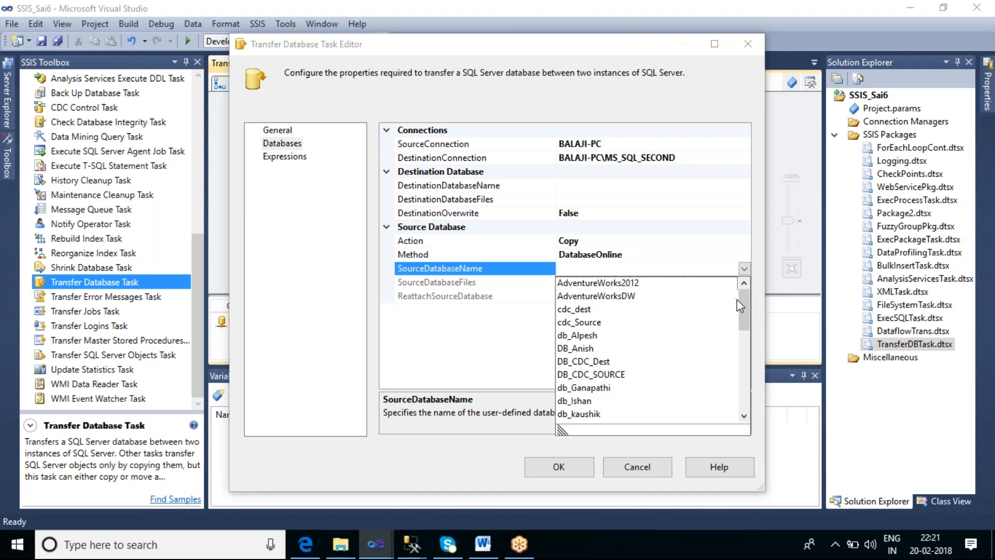
left_click_drag(744, 303, 756, 381)
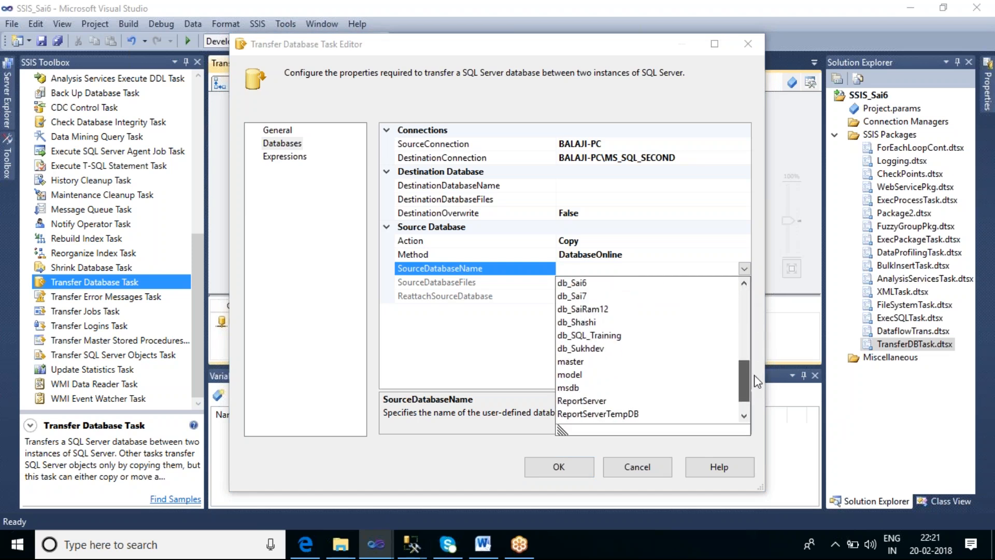
left_click(592, 324)
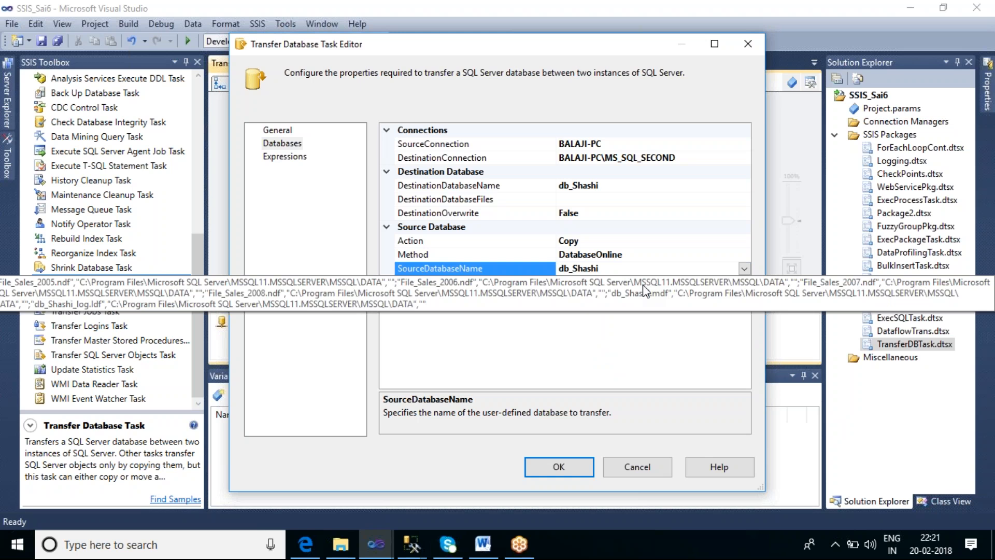
Change the source database to db_Sukhdev
left_click(744, 268)
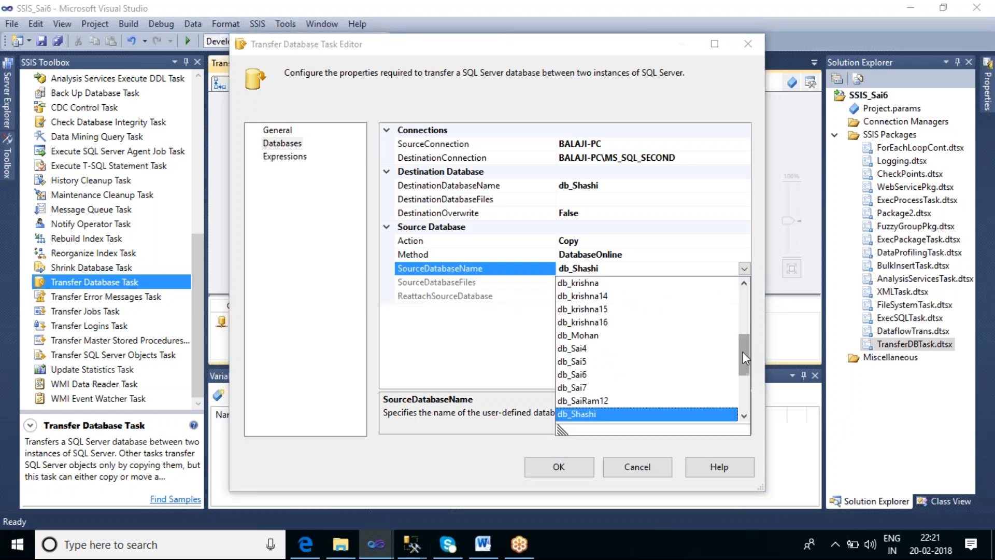
left_click_drag(742, 352, 750, 369)
left_click(595, 386)
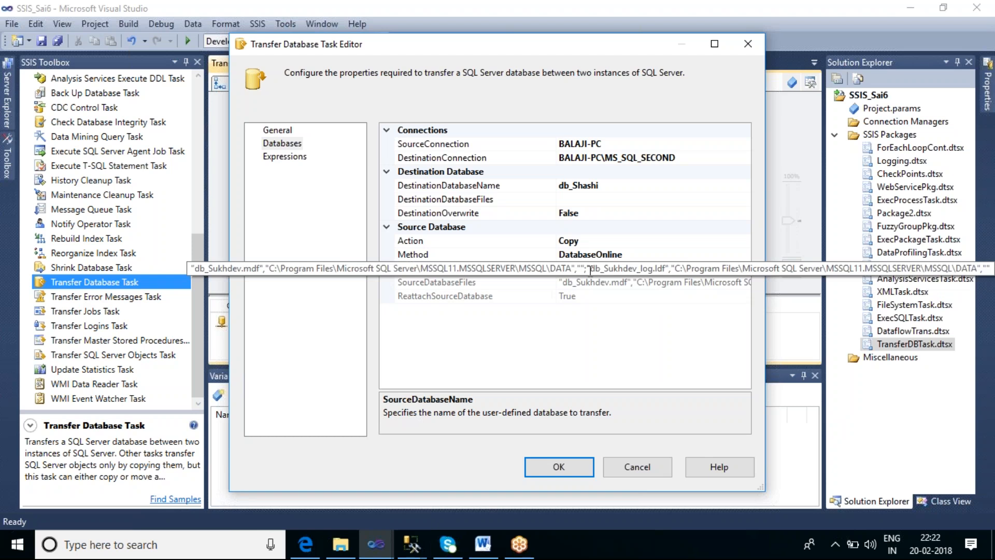
Switch to File Explorer and open the Windows (C:) drive
left_click(341, 544)
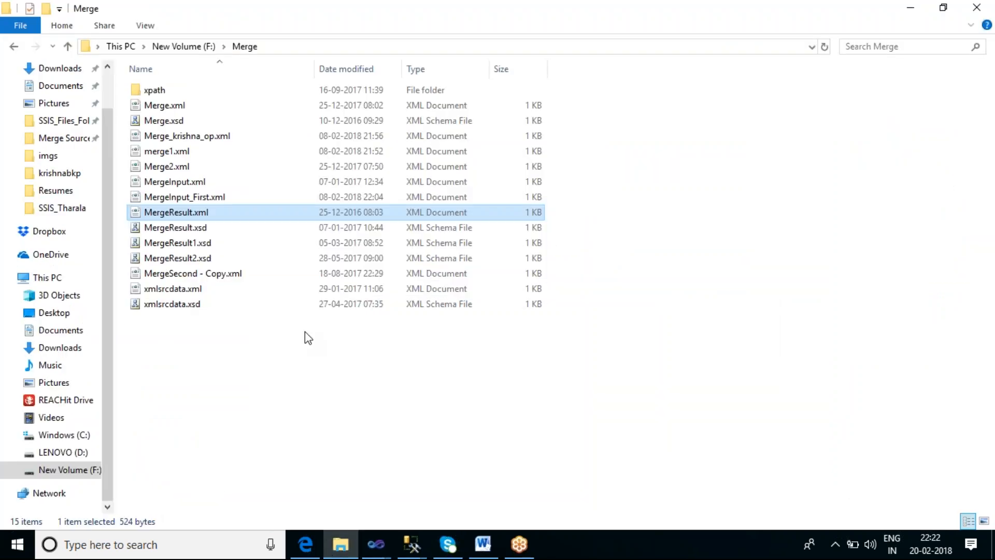
left_click(82, 437)
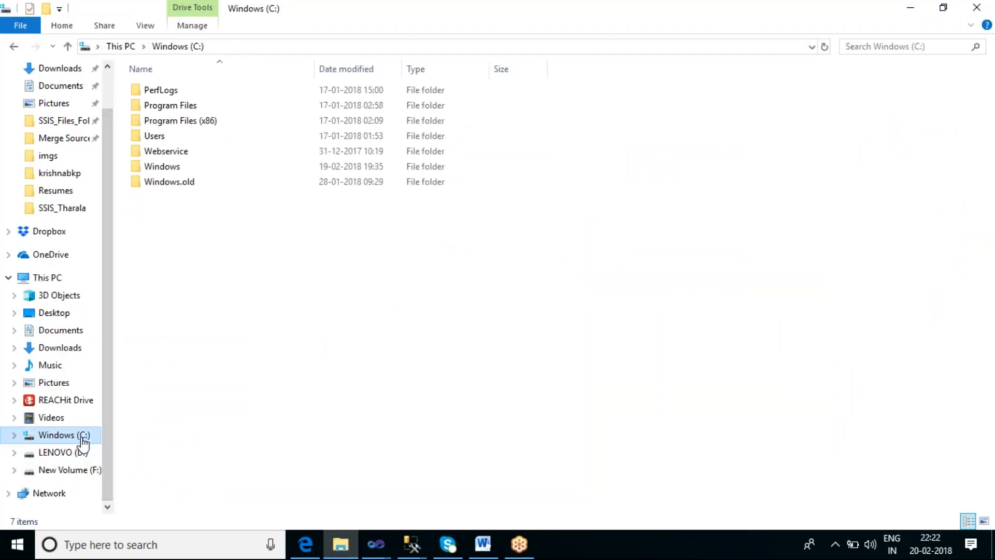
double_click(178, 121)
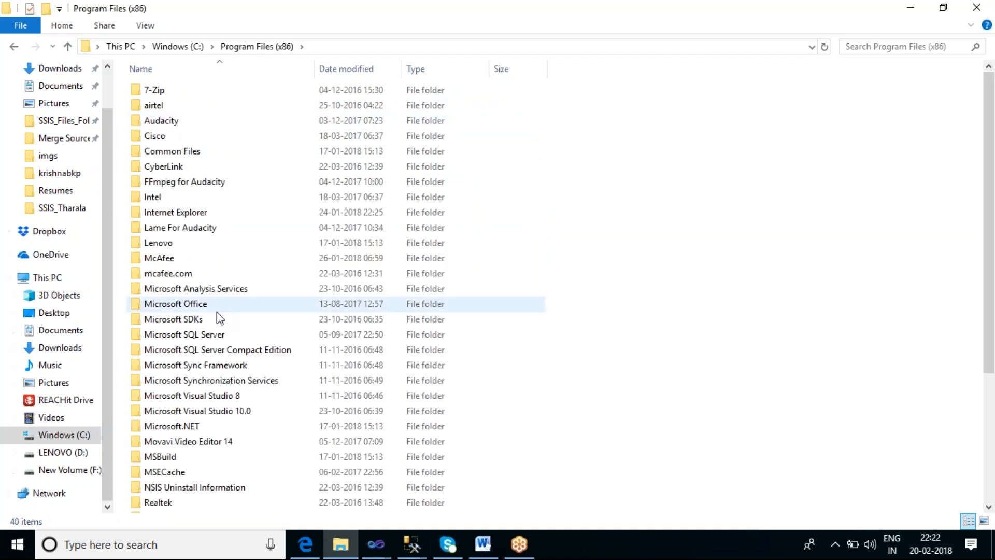
double_click(213, 335)
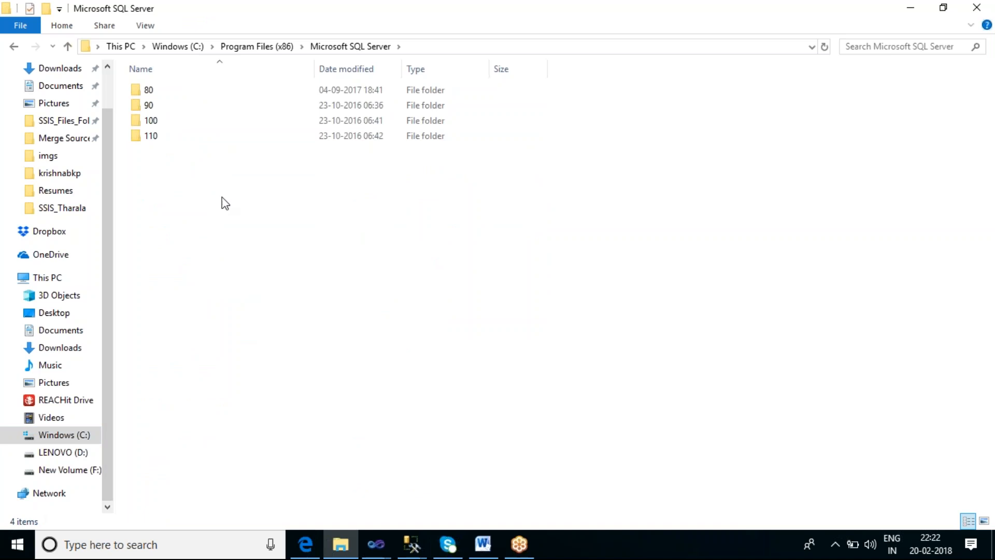
left_click(191, 48)
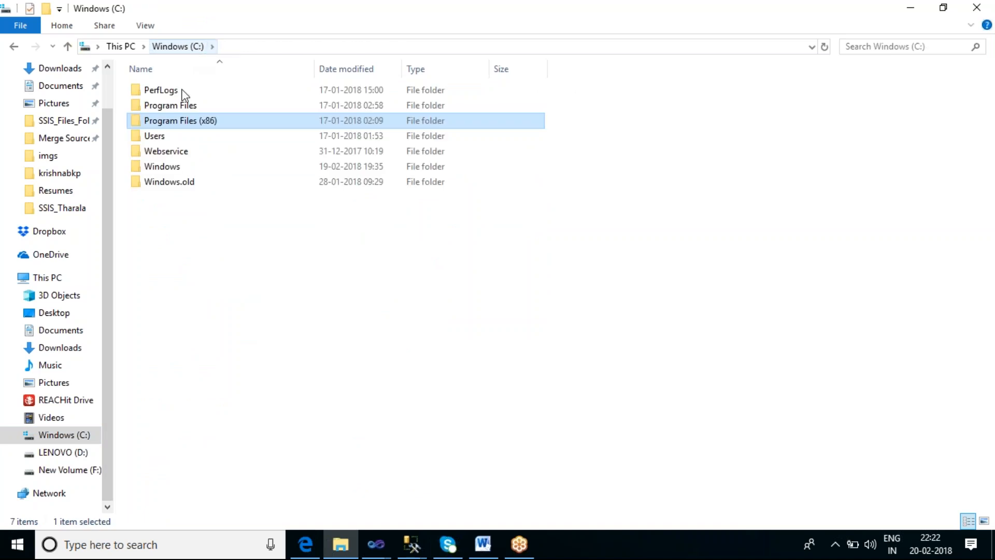
Open the default instance's data folder, C:\Program Files\Microsoft SQL Server\MSSQL11.MSSQLSERVER\MSSQL\DATA
double_click(174, 108)
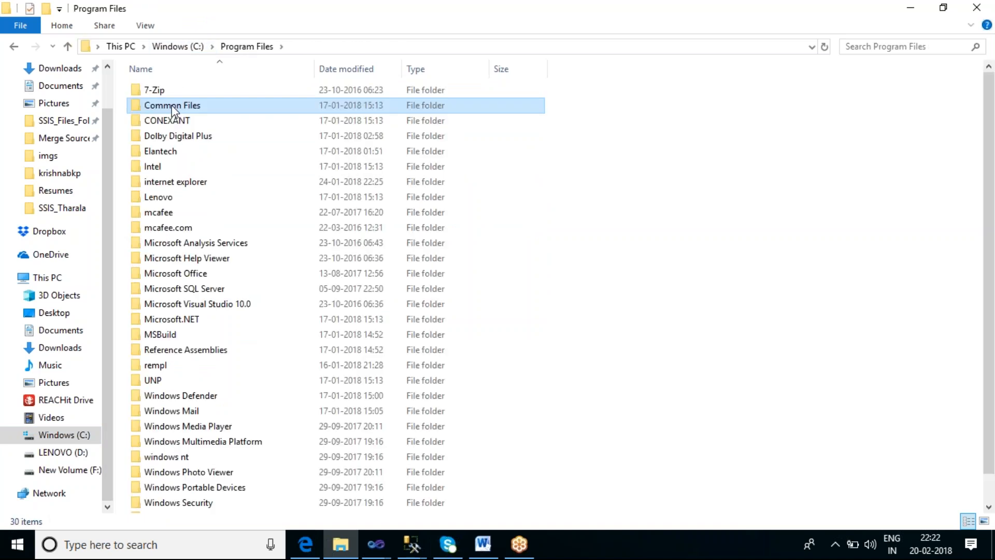
double_click(177, 288)
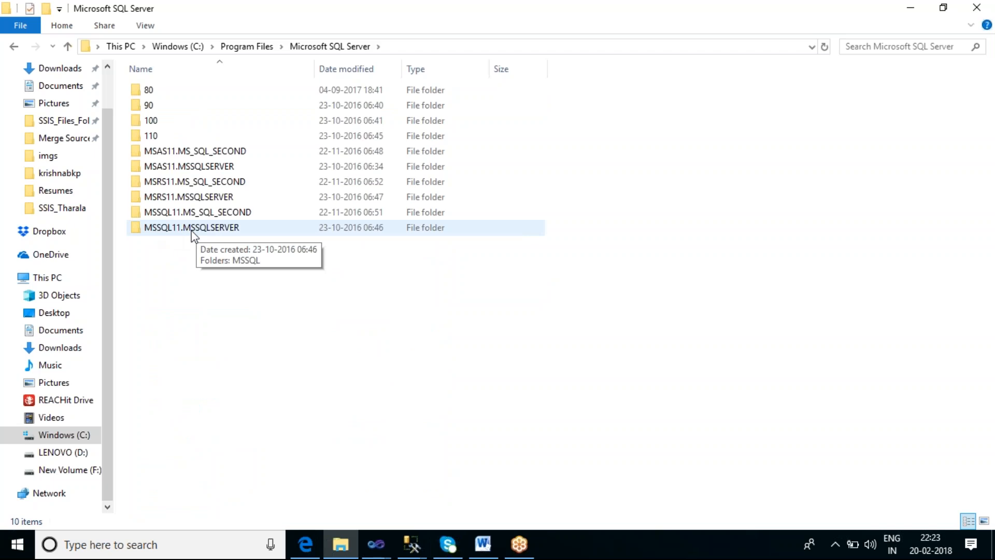
double_click(229, 232)
left_click(162, 97)
double_click(162, 98)
left_click(156, 124)
double_click(156, 124)
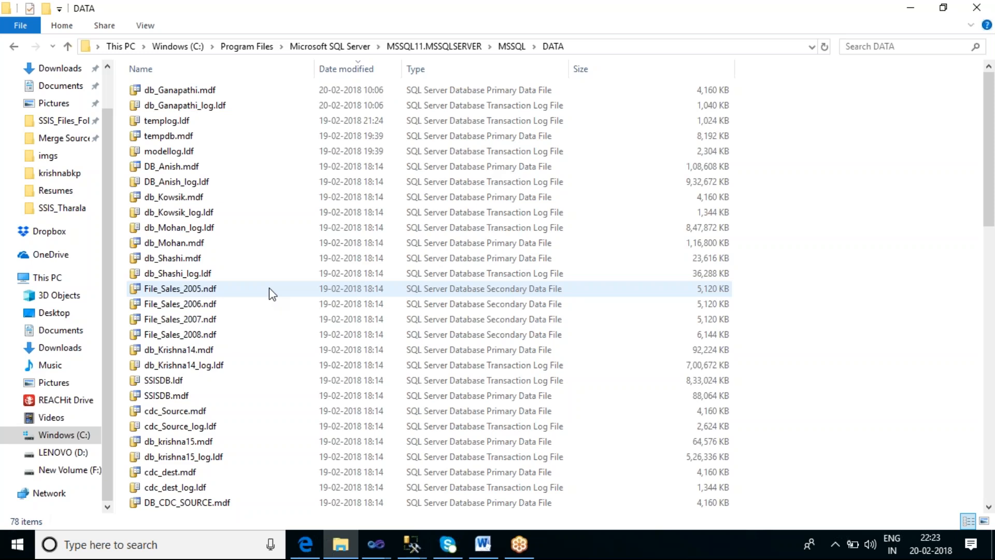
Locate db_Sukhdev.mdf among the database files and copy the DATA folder's full path
scroll(271, 289, "down", 2)
scroll(273, 285, "down", 9)
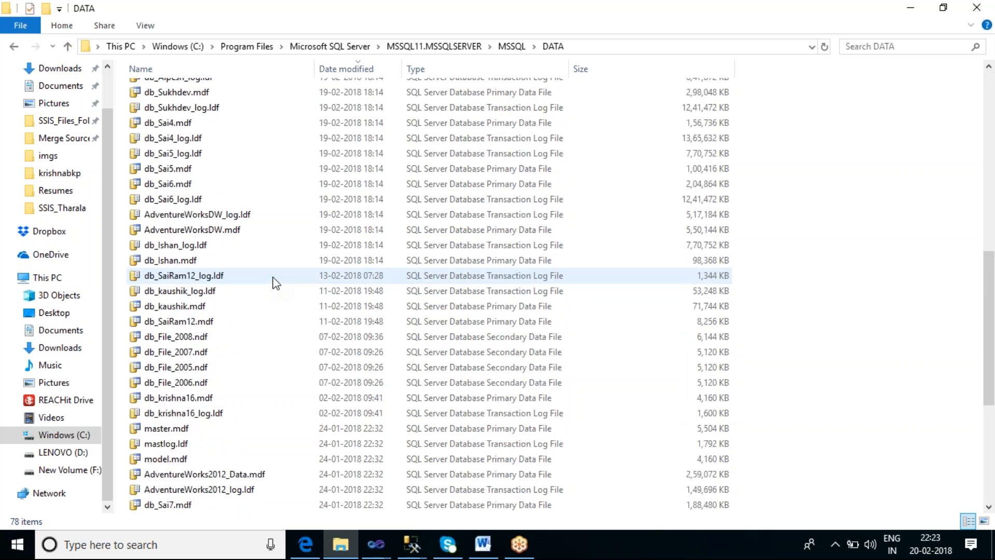
scroll(273, 277, "up", 1)
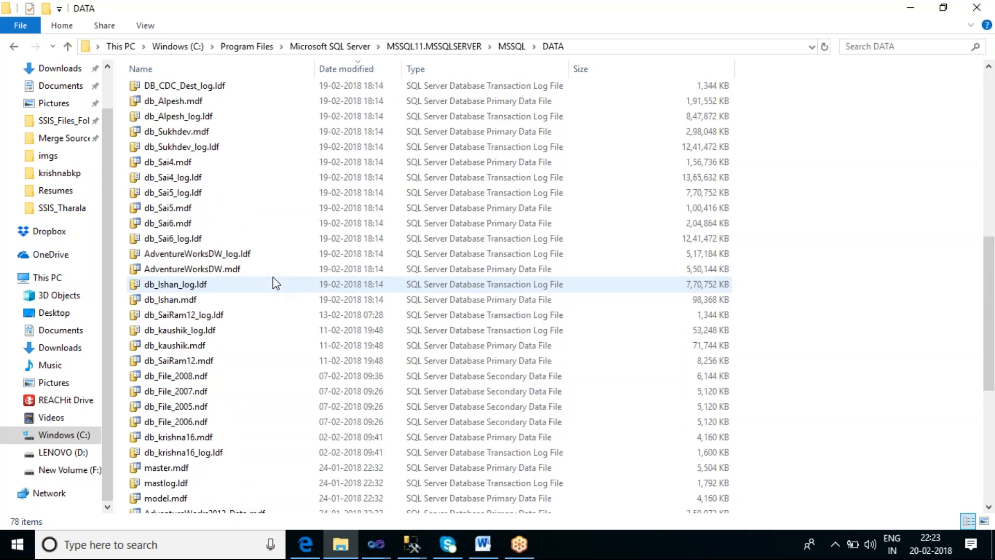
left_click(191, 137)
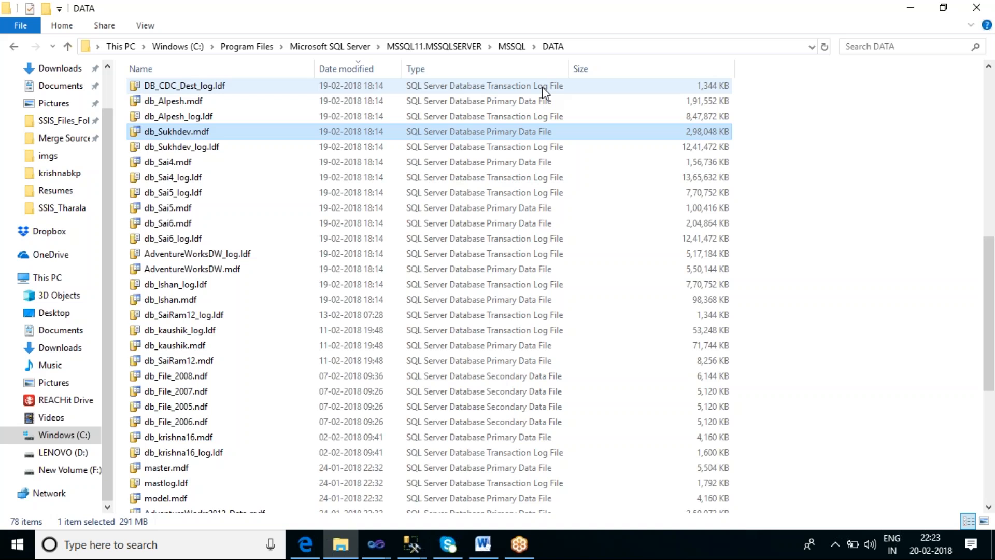
left_click(582, 47)
key("ctrl+c")
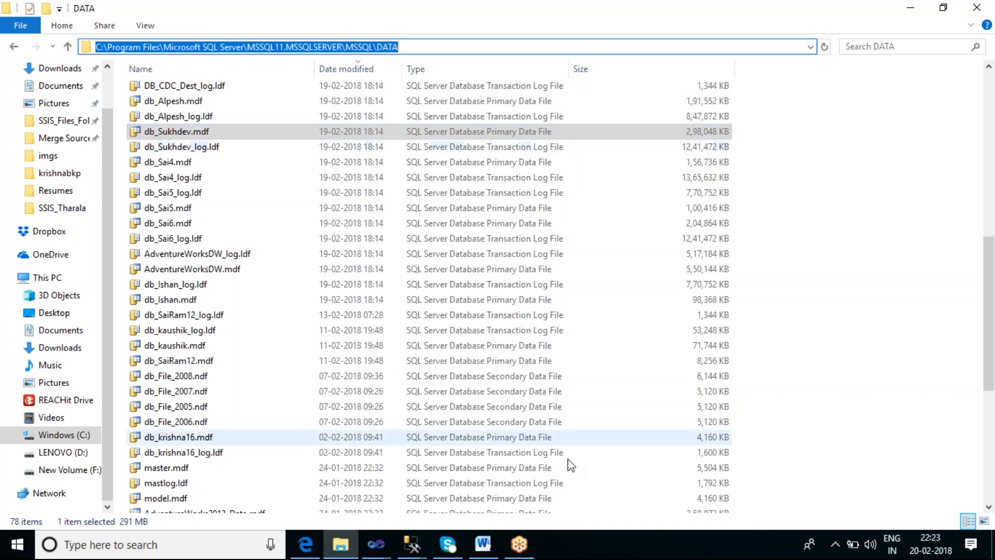
right_click(589, 549)
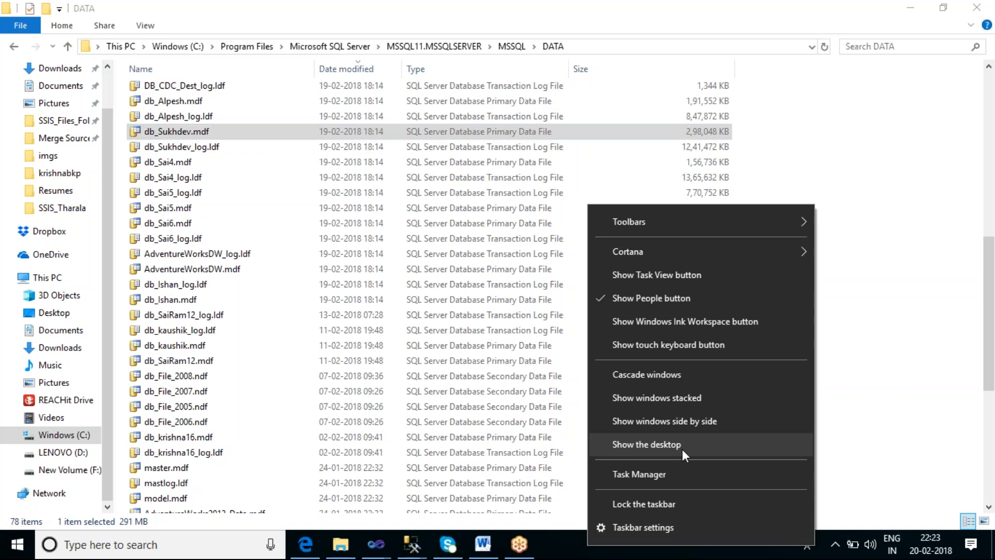
left_click(682, 449)
left_click(192, 406)
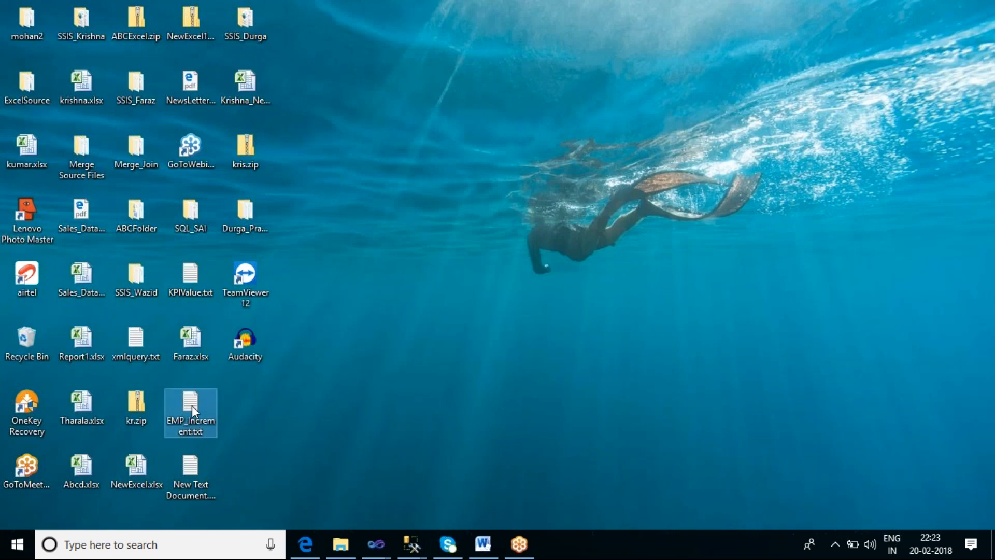
double_click(191, 405)
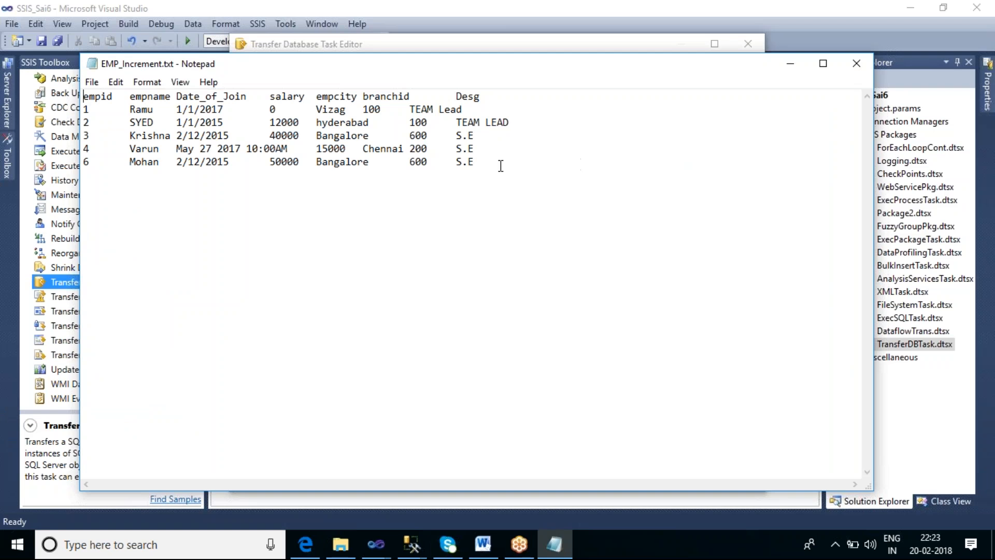
left_click(856, 63)
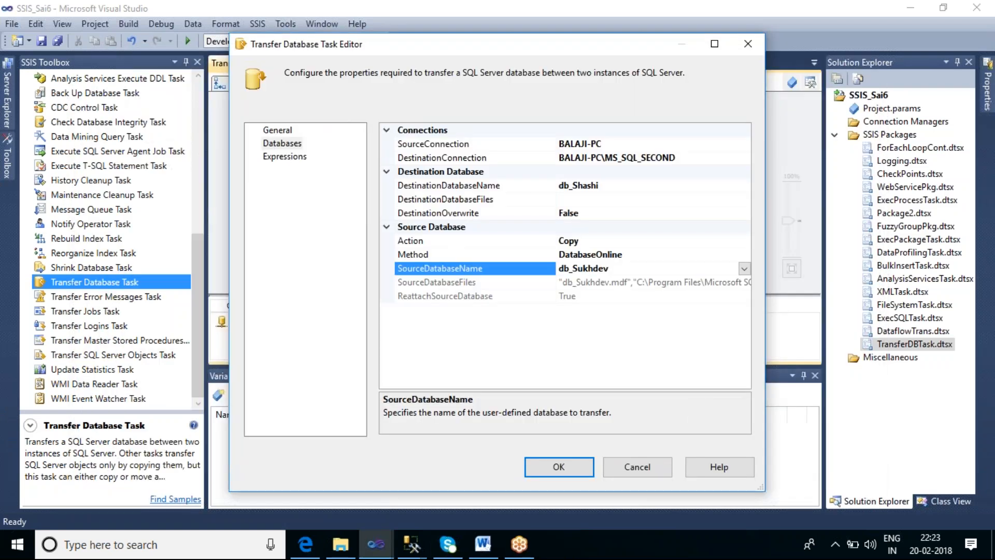
right_click(682, 551)
left_click(755, 446)
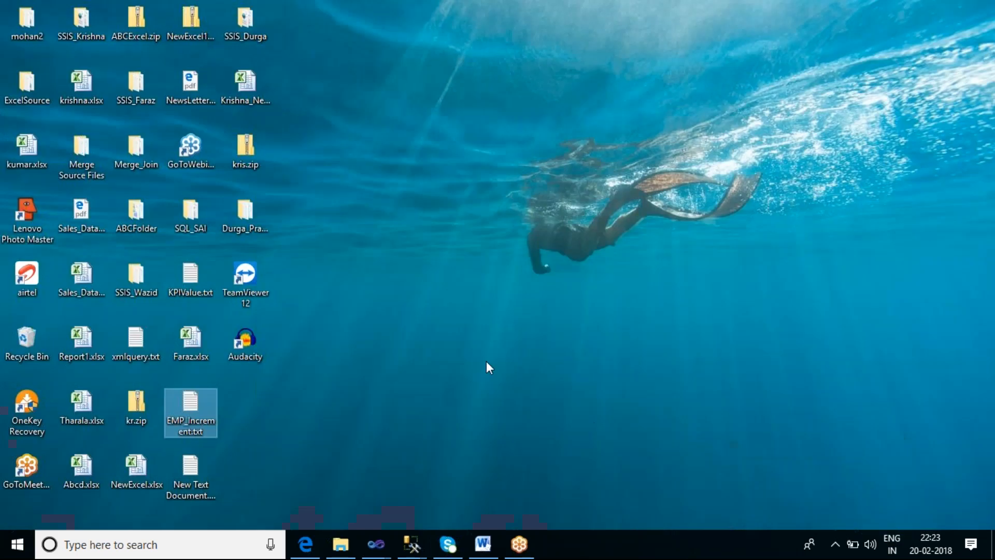
double_click(188, 468)
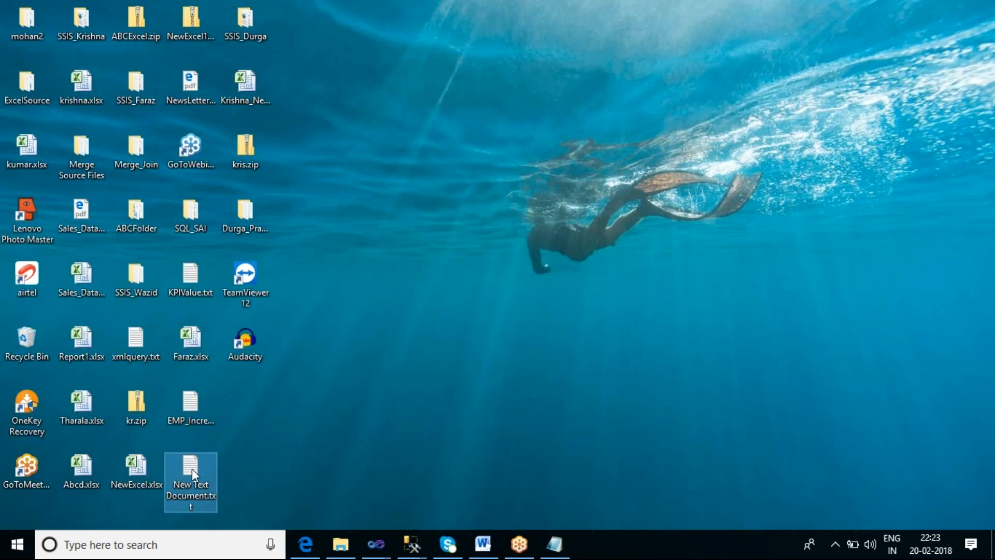
left_click(558, 547)
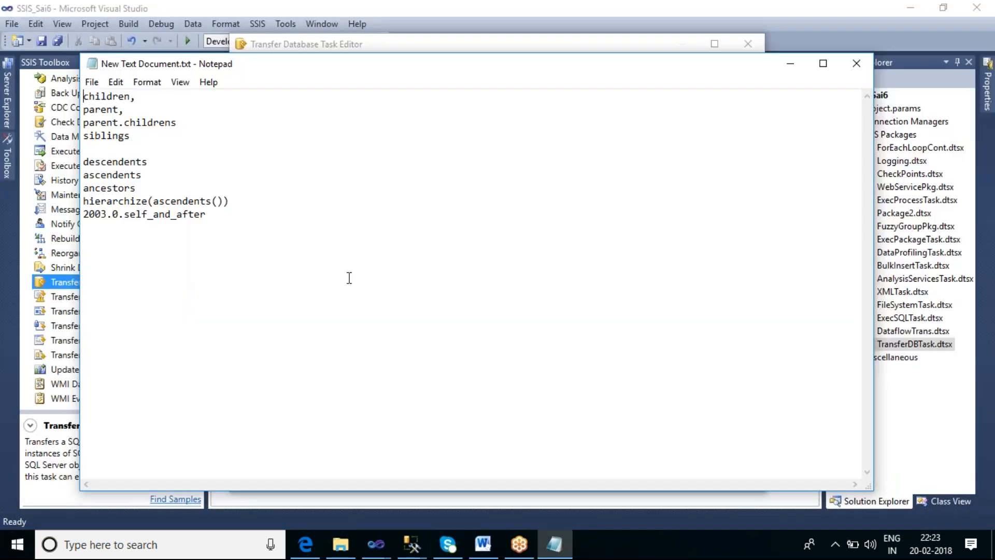
left_click(856, 63)
Create a new text document named DBFiles.txt on the desktop
right_click(708, 553)
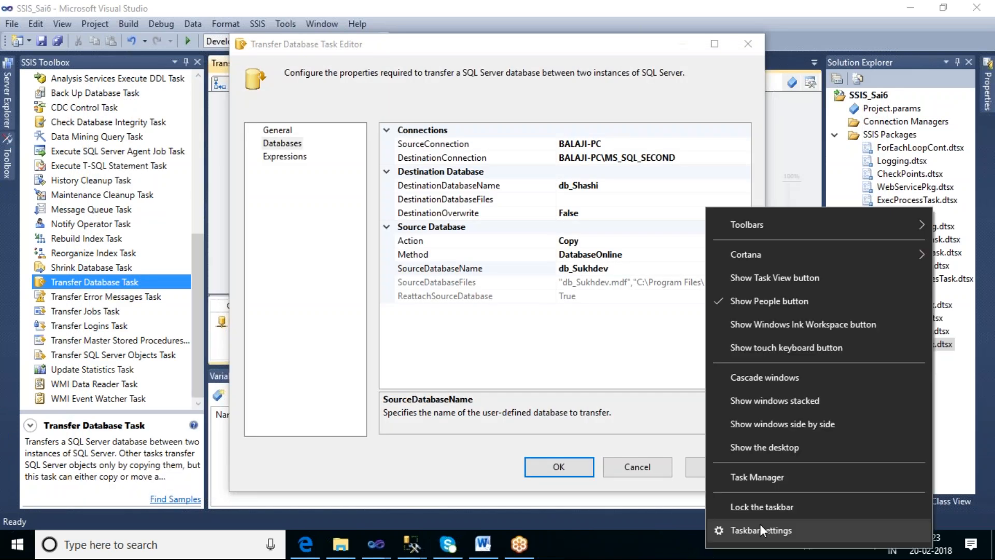
left_click(767, 449)
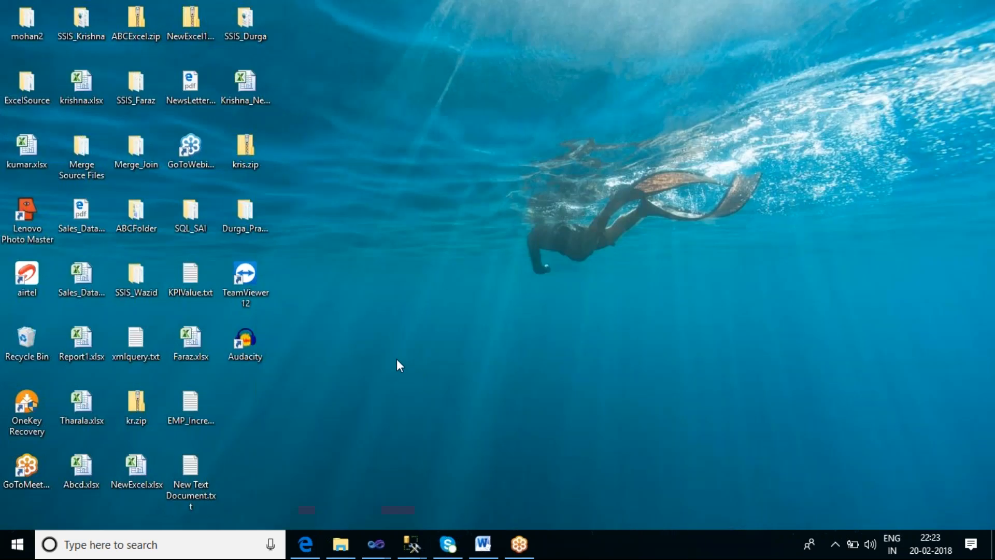
right_click(396, 360)
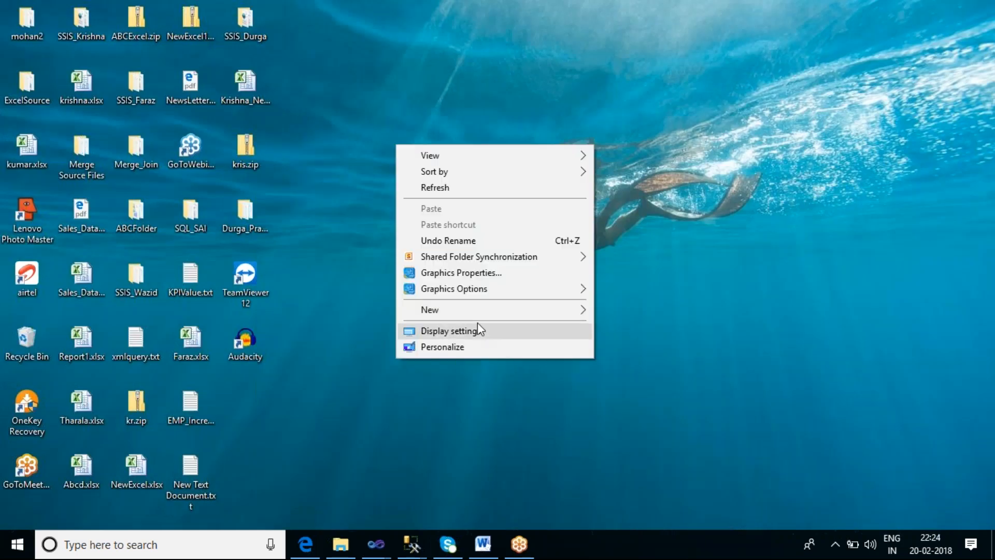
mouse_move(583, 310)
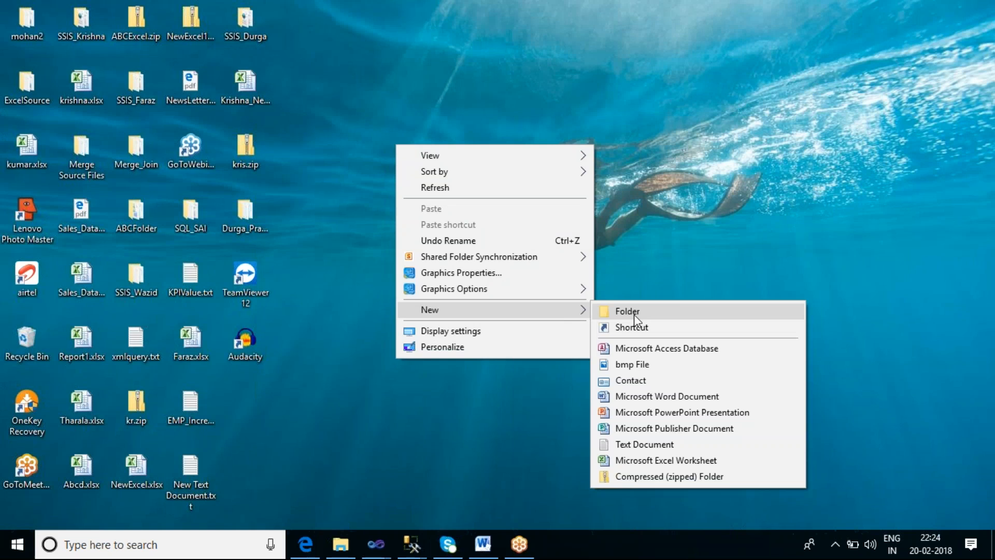
left_click(652, 445)
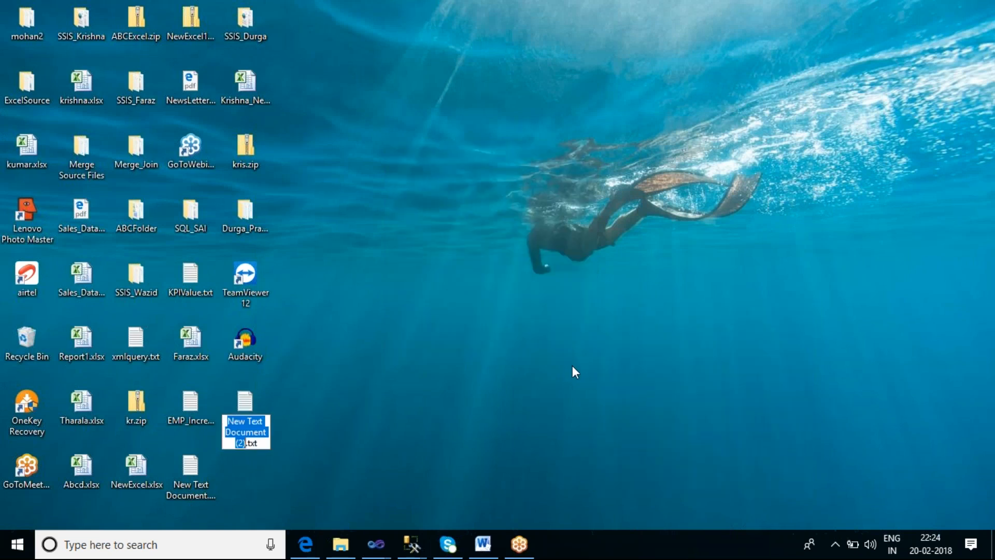
key("BackSpace")
type("DBFile")
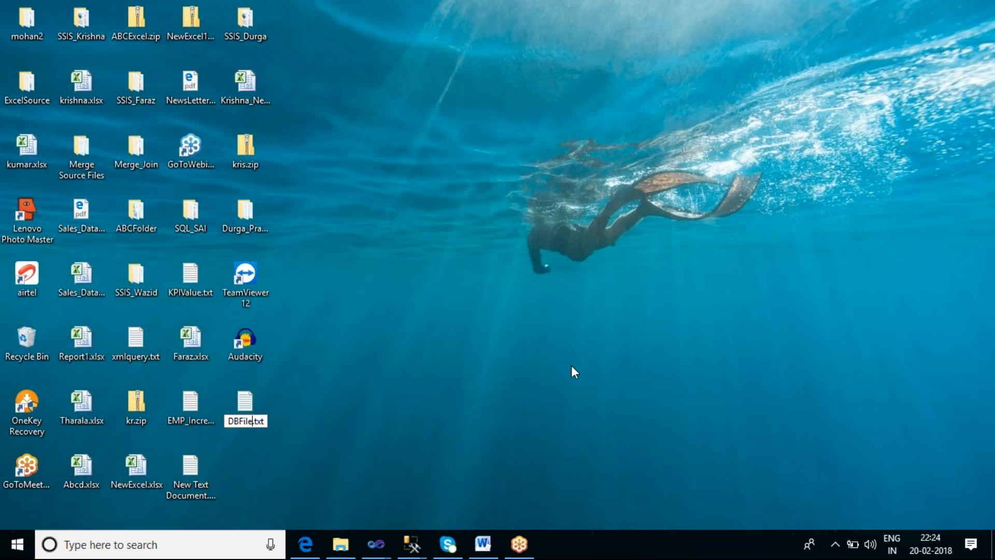
type("s")
key("Return")
Open DBFiles.txt in Notepad and paste the copied DATA folder path into it
double_click(245, 406)
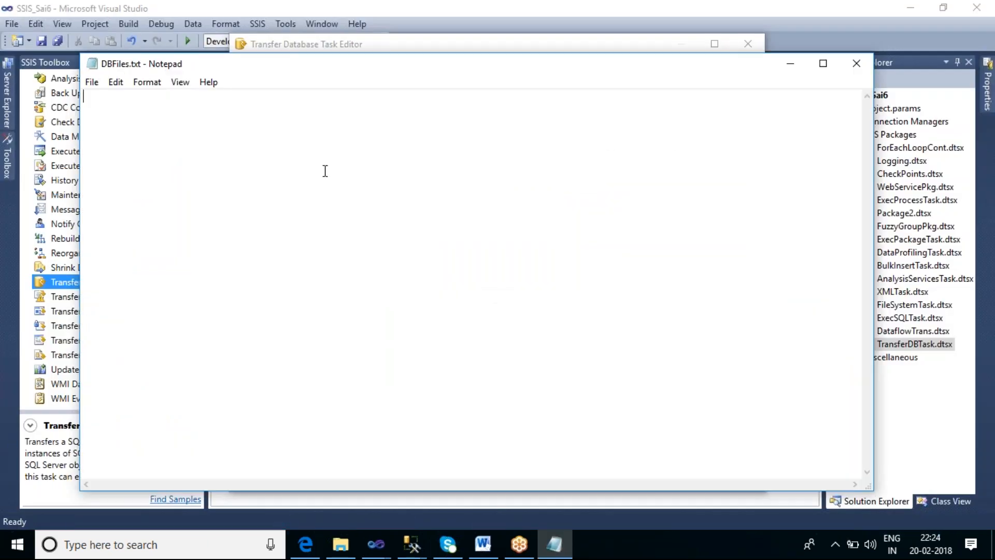
key("ctrl+v")
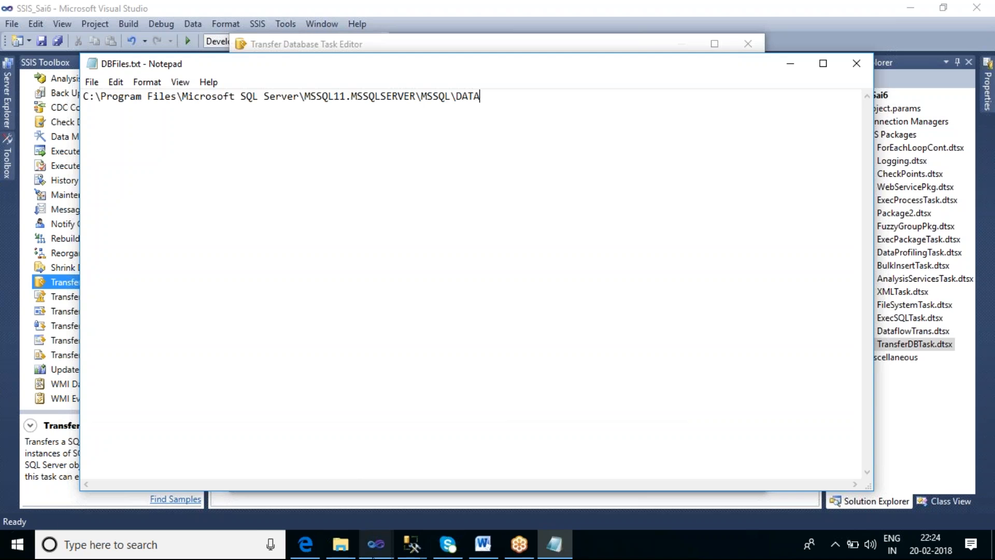
Review the noted DATA folder path in DBFiles.txt alongside the data folder and the Transfer Database Task's database settings
left_click(340, 546)
mouse_move(386, 551)
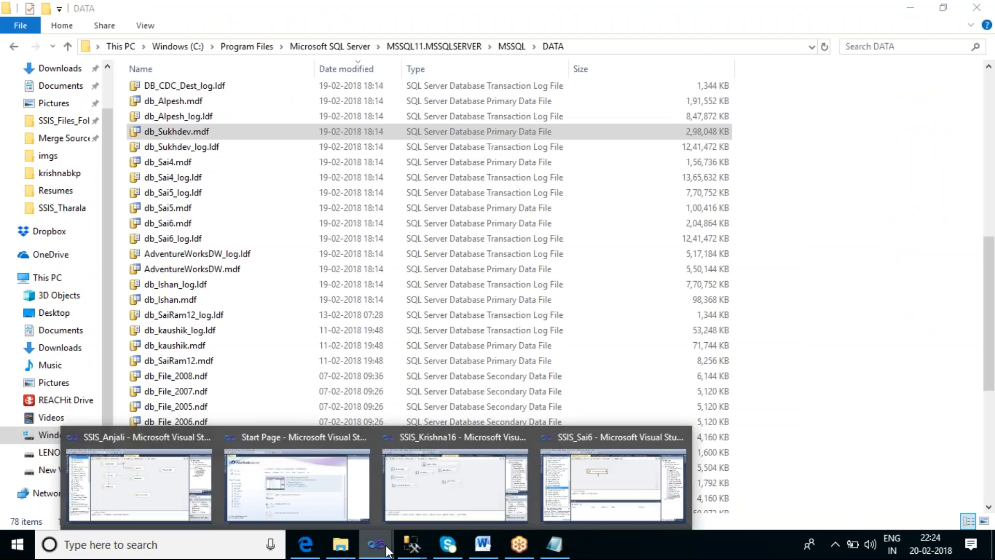
left_click(621, 479)
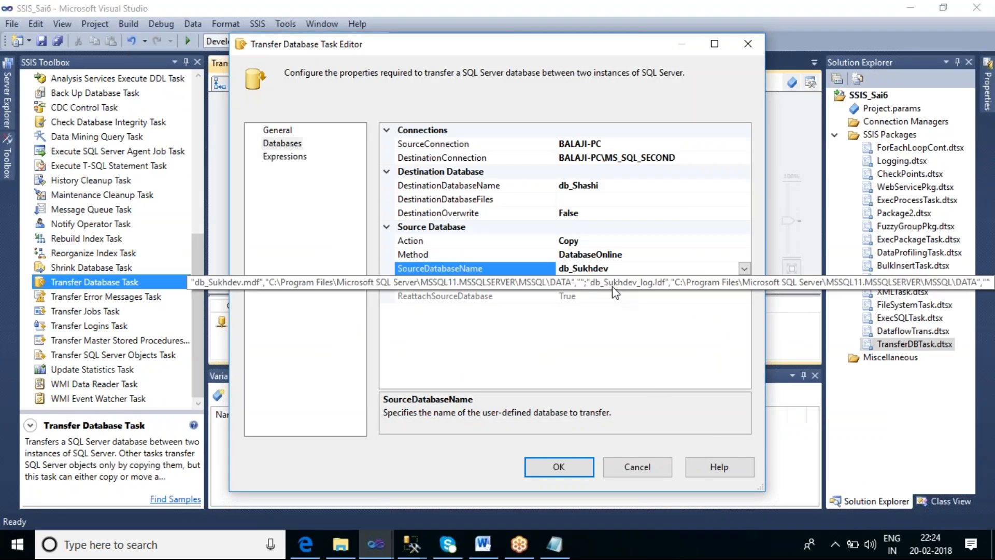
left_click(554, 544)
left_click(498, 97)
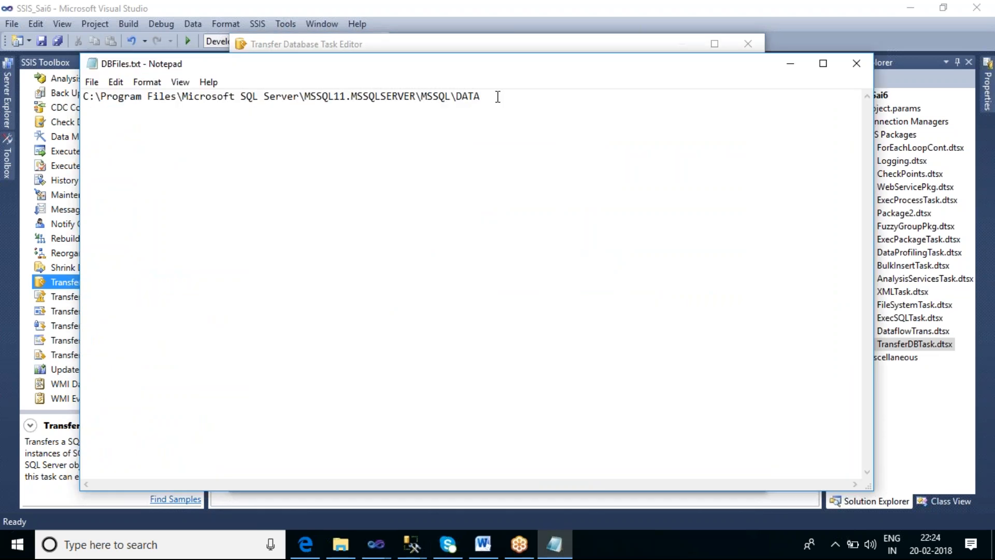
left_click_drag(493, 97, 72, 100)
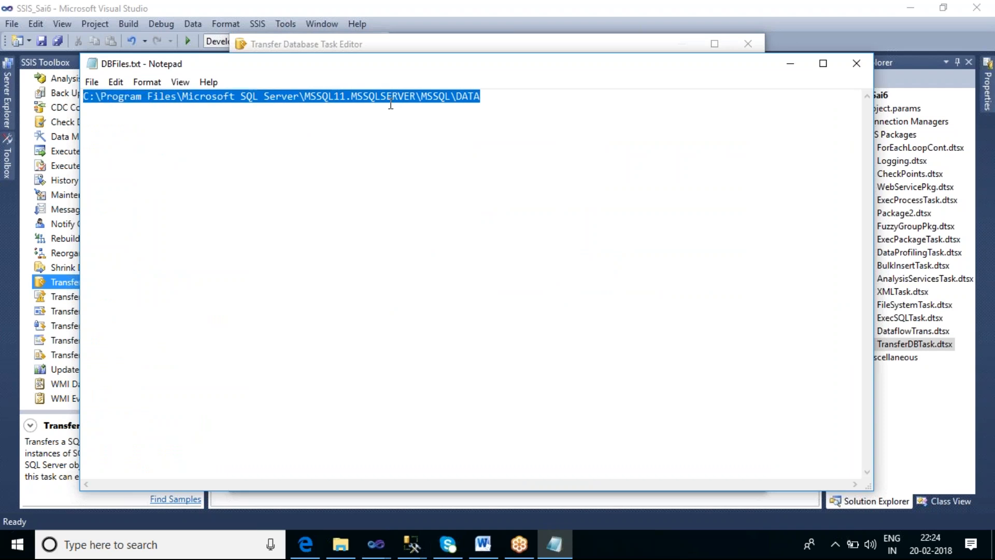
left_click(503, 102)
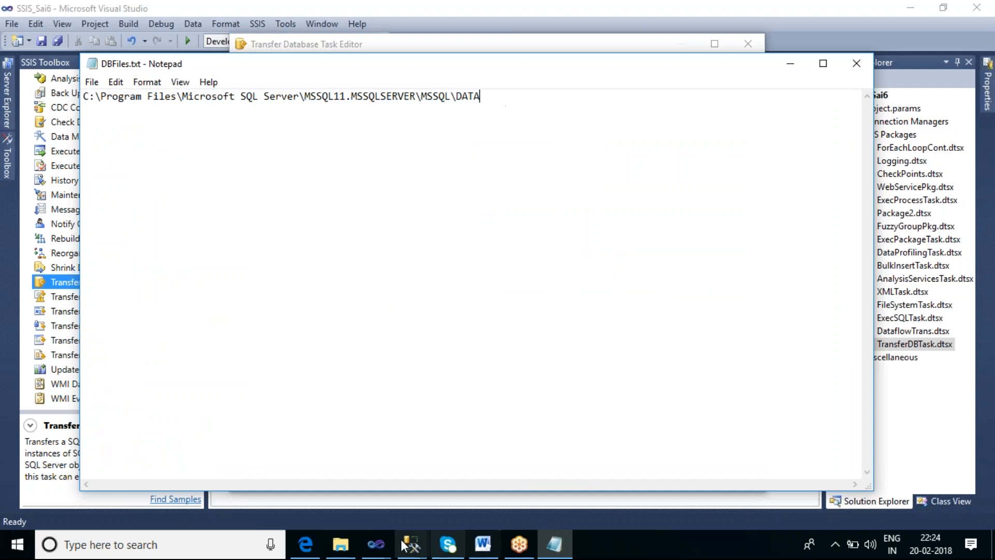
Open the second instance's data folder, C:\Program Files\Microsoft SQL Server\MSSQL11.MS_SQL_SECOND\MSSQL\DATA, and look through its database files
left_click(342, 541)
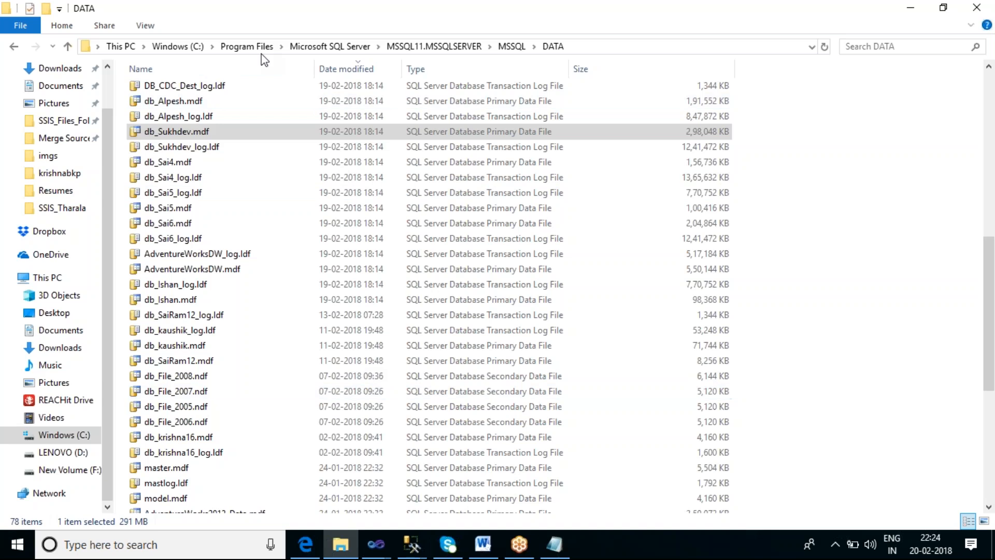
left_click(309, 48)
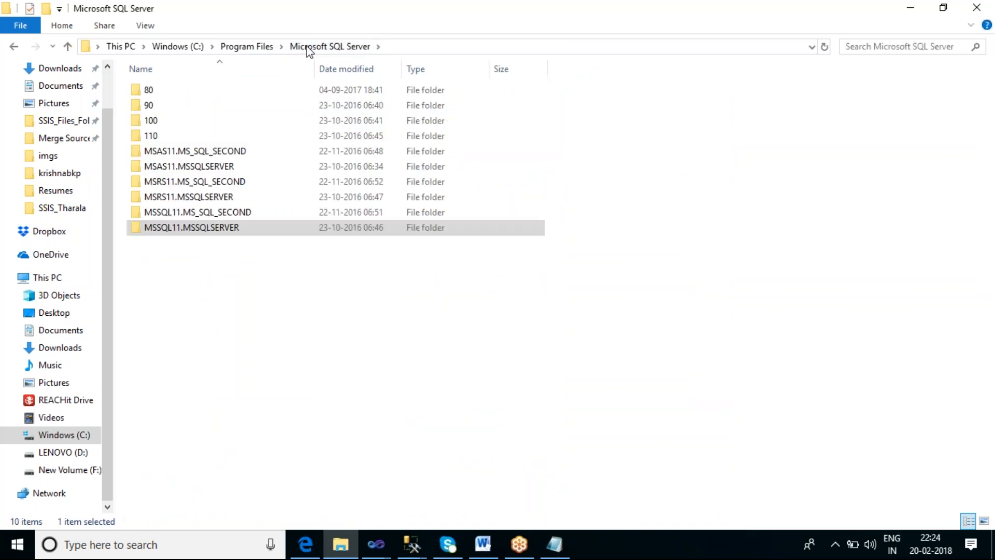
left_click(192, 212)
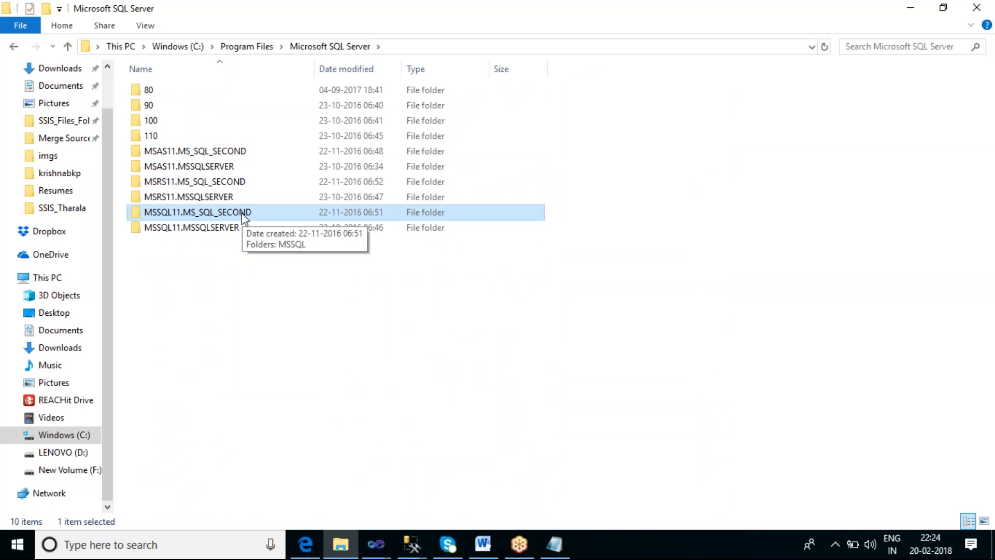
double_click(190, 212)
double_click(160, 96)
double_click(165, 122)
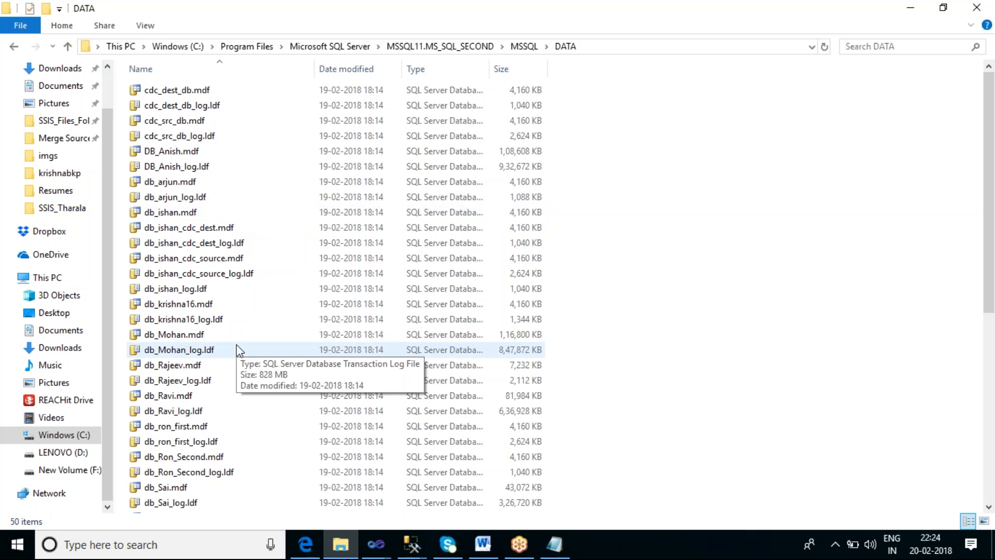
scroll(237, 344, "down", 4)
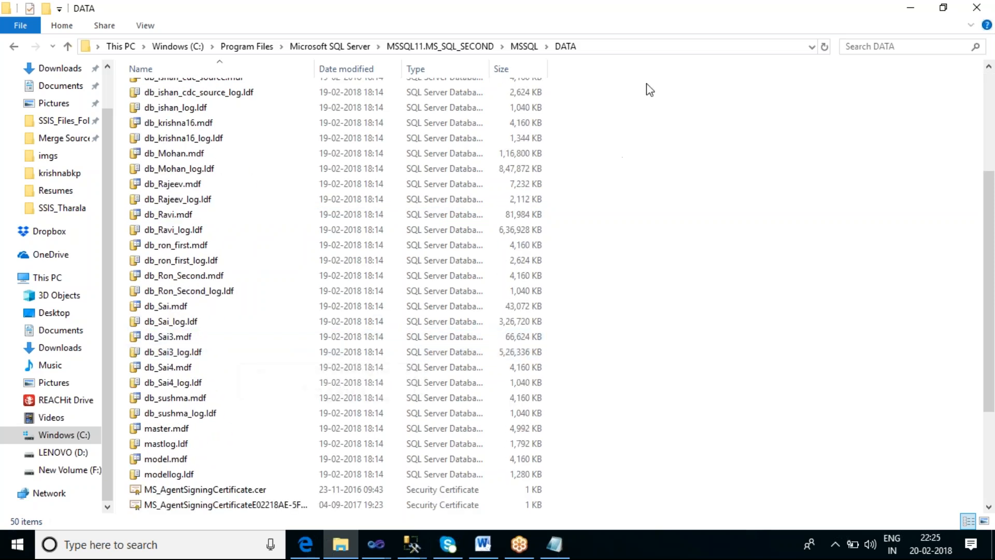
Copy the MS_SQL_SECOND DATA folder's full path into DBFiles.txt, leaving a blank line below the first path
left_click(625, 48)
key("ctrl+c")
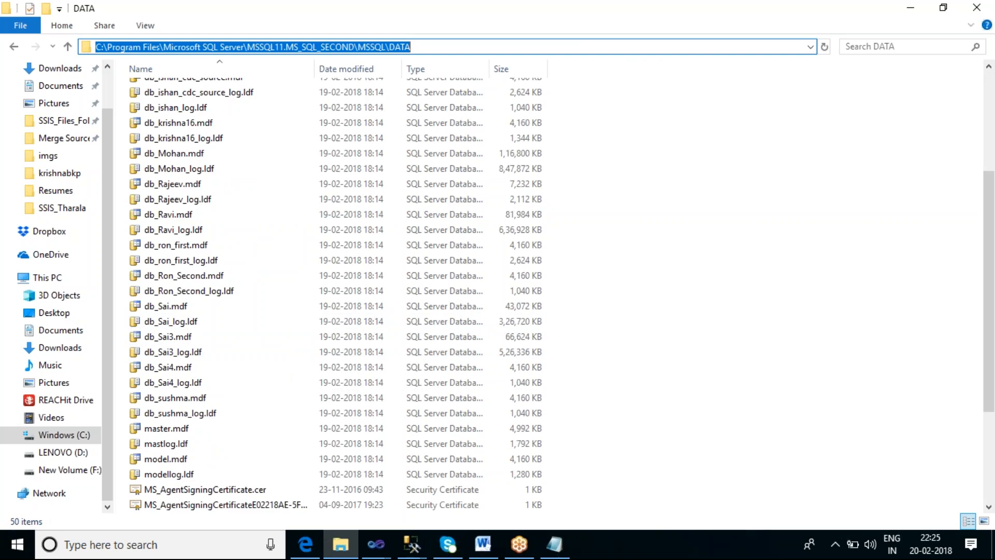
left_click(555, 544)
key("Return")
key("Return")
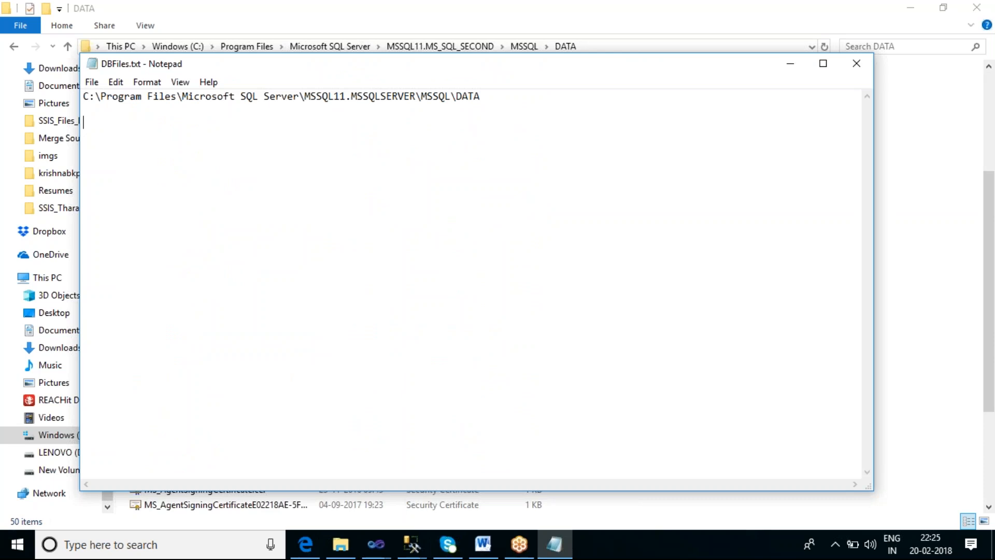
key("ctrl+v")
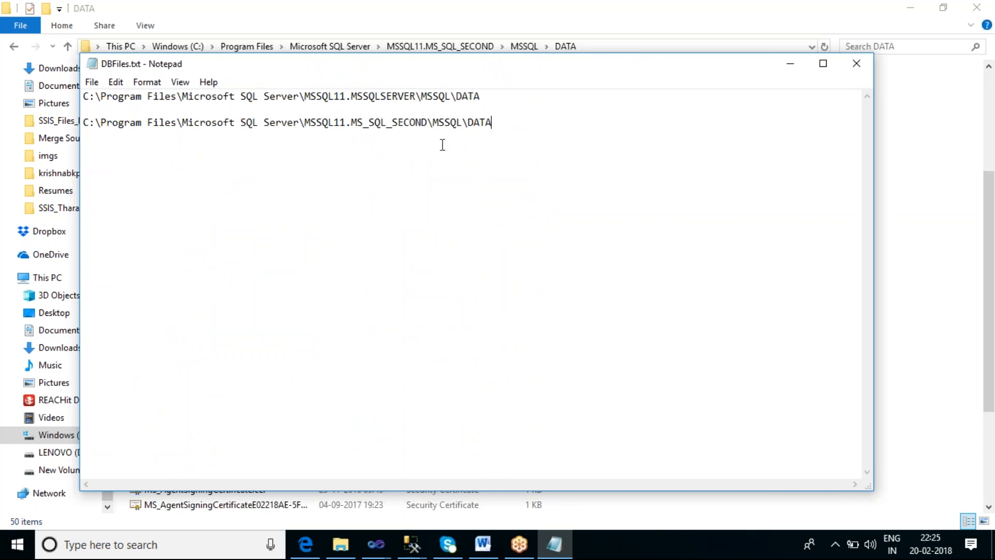
Compare the two noted paths in DBFiles.txt part by part: common prefix, instance name, MSSQL and DATA folders
left_click_drag(352, 123, 80, 129)
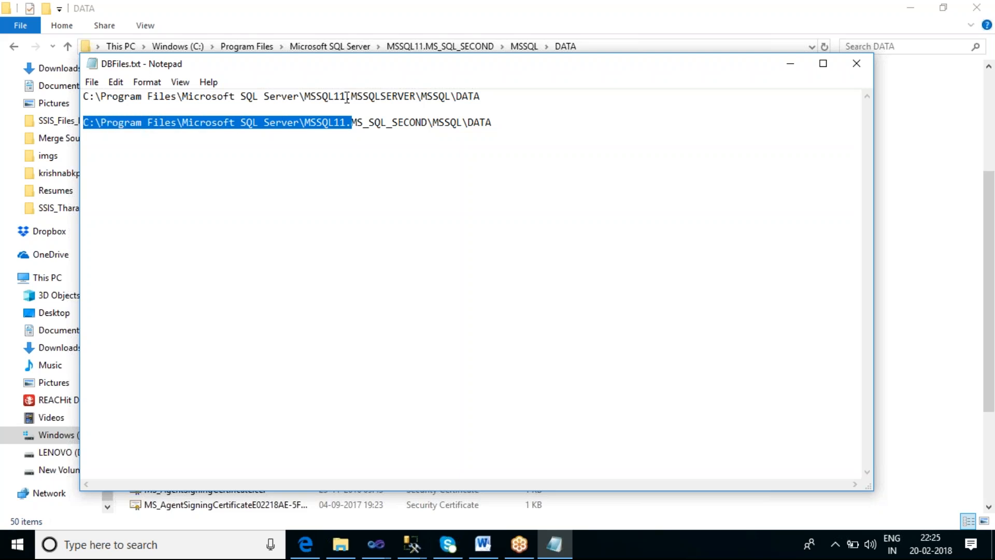
left_click_drag(351, 97, 81, 101)
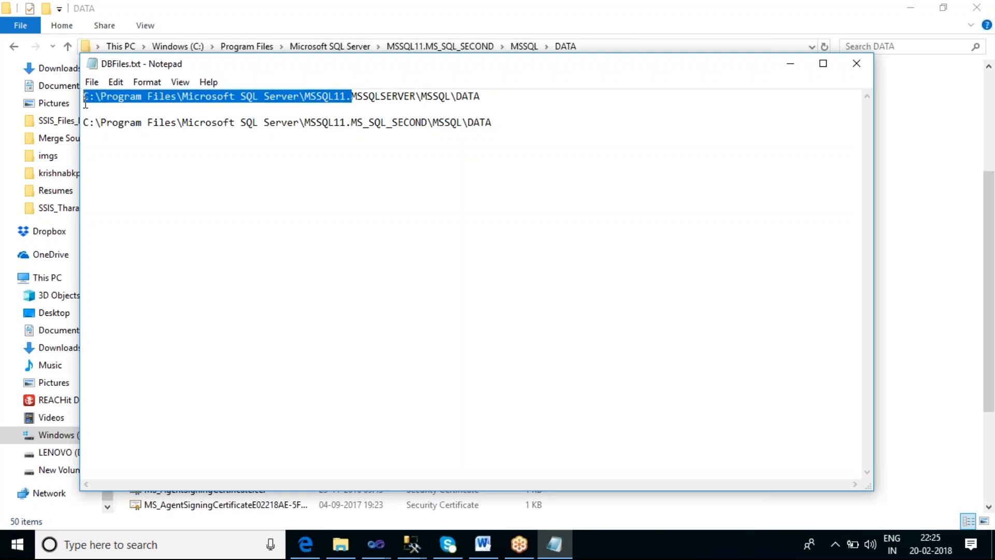
double_click(365, 98)
left_click(351, 97)
left_click(417, 98, "shift")
left_click(352, 124)
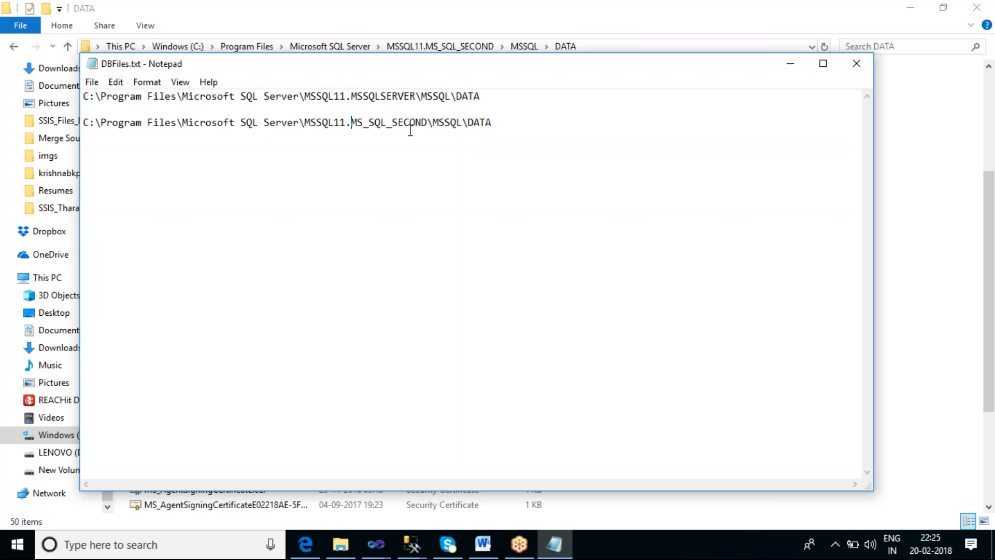
left_click(429, 125, "shift")
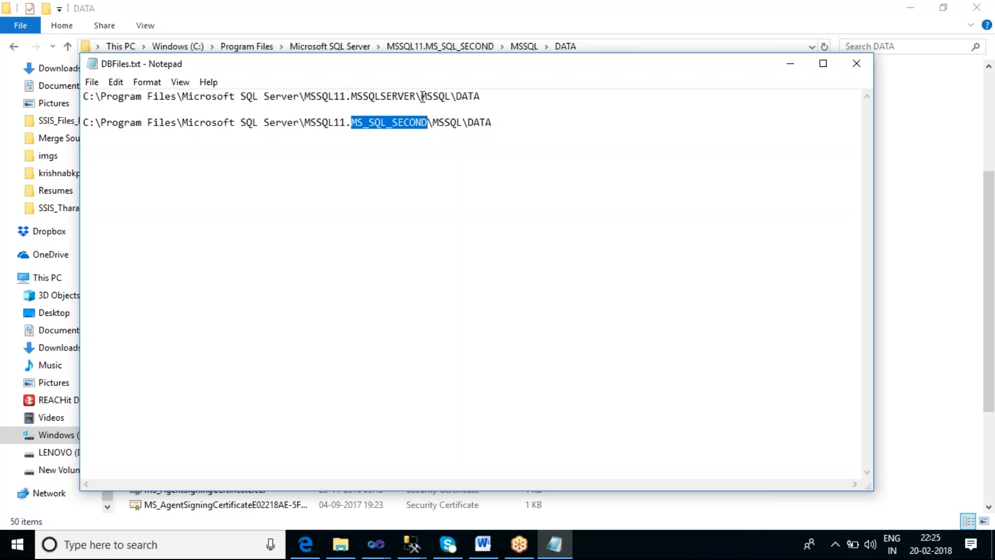
left_click(499, 121)
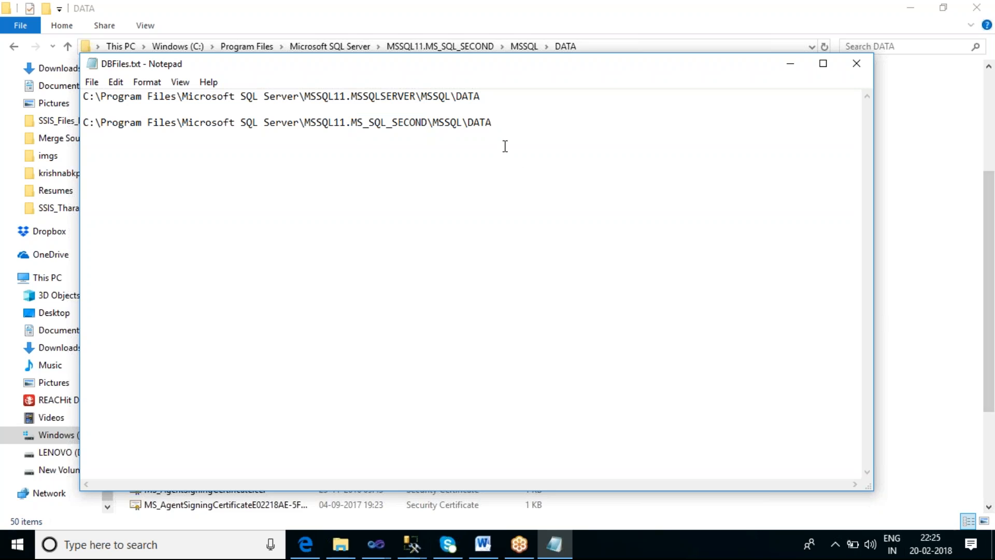
double_click(452, 95)
left_click(487, 122)
double_click(487, 121)
left_click(475, 96)
double_click(475, 96)
double_click(475, 133)
Return to the SSIS_Sai6 project in Visual Studio and set the task's DestinationDatabaseName to db_Sukhdev
left_click(374, 547)
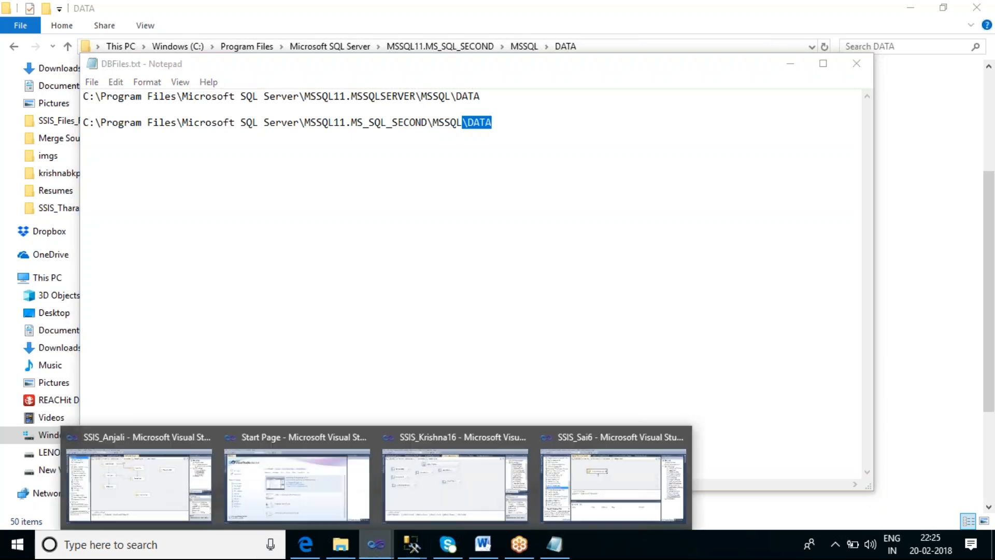
left_click(575, 480)
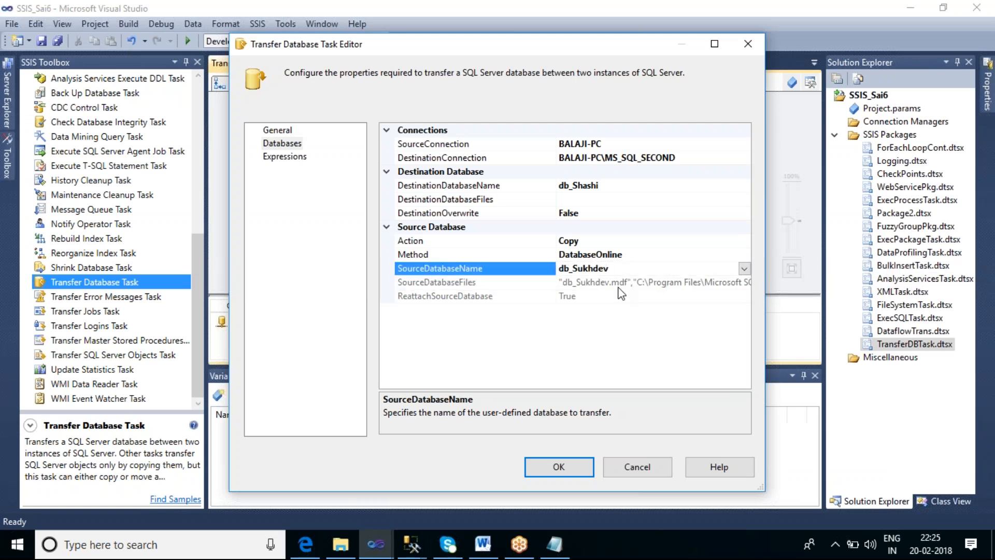
left_click(600, 199)
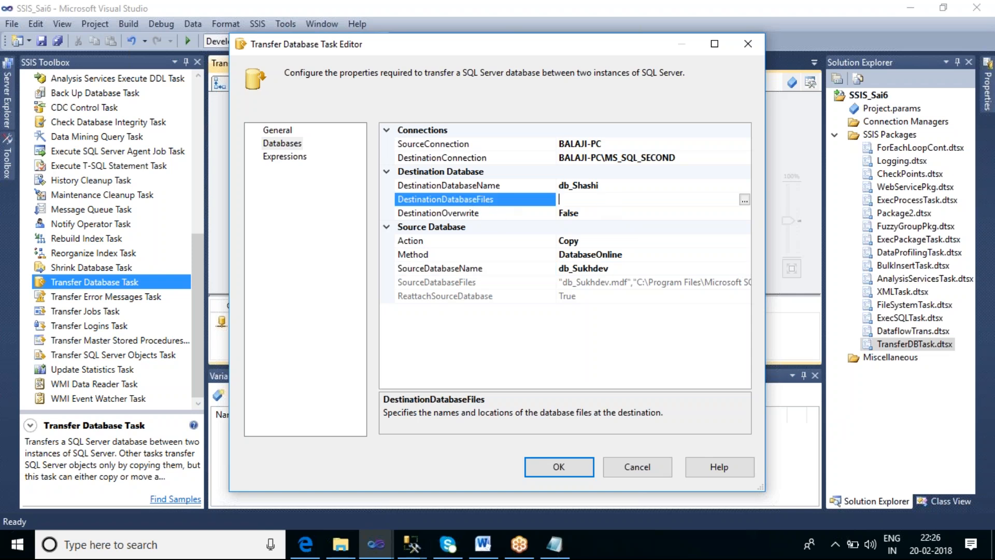
left_click(654, 186)
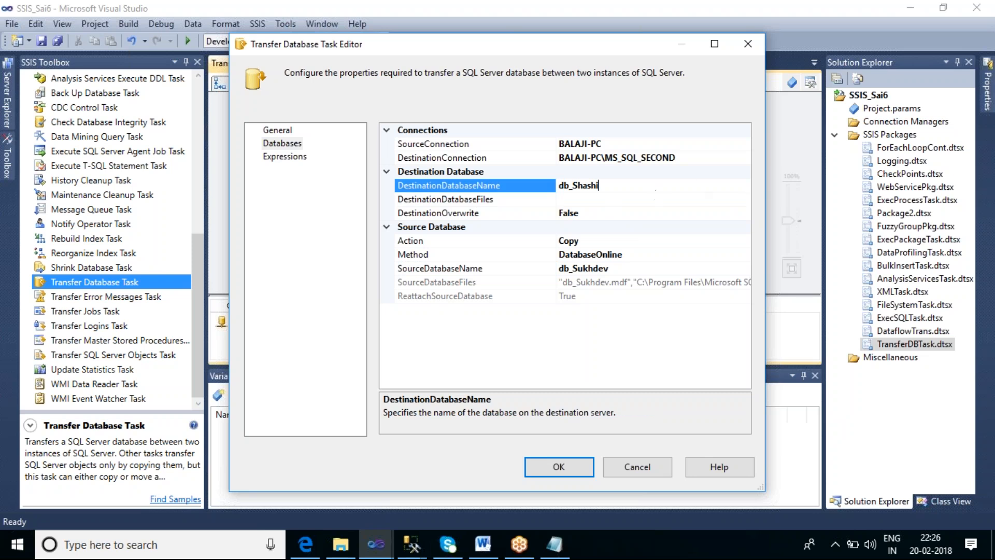
key("BackSpace")
key("BackSpace")
key("BackSpace")
key("BackSpace")
key("BackSpace")
type("ukhdev")
Open the DestinationDatabaseFiles settings and widen the dialog and its Destination Folder column to show the full paths
left_click(613, 204)
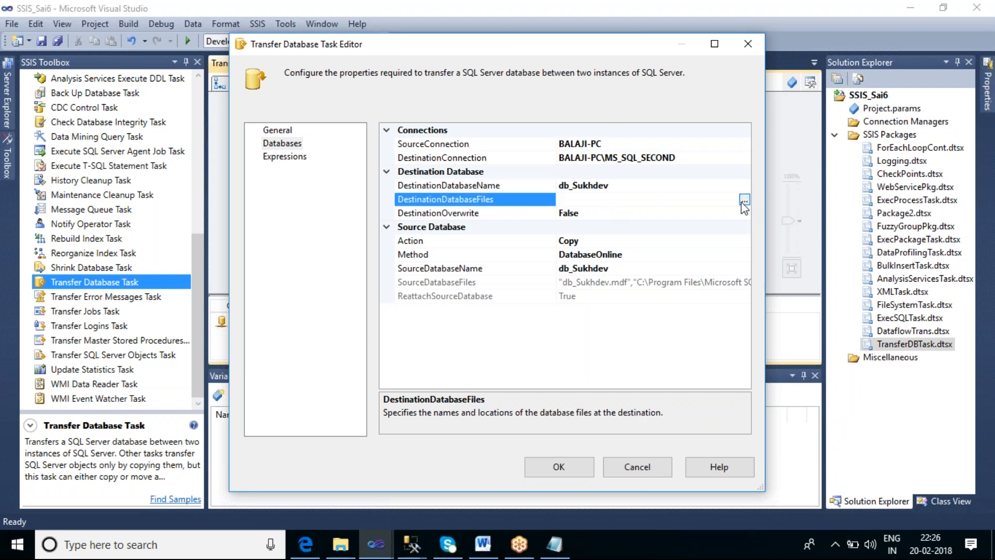
left_click(744, 200)
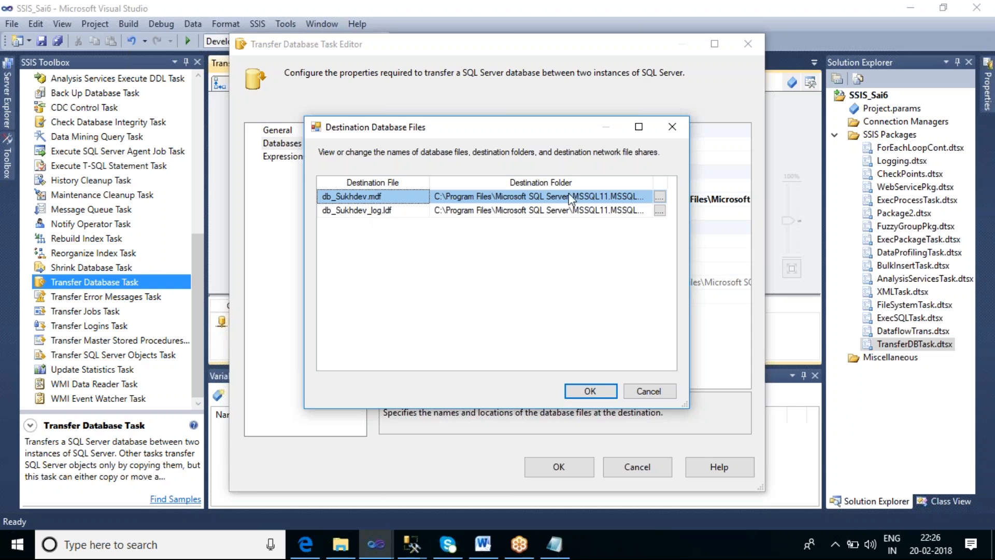
left_click_drag(687, 405, 897, 412)
left_click_drag(653, 186, 824, 186)
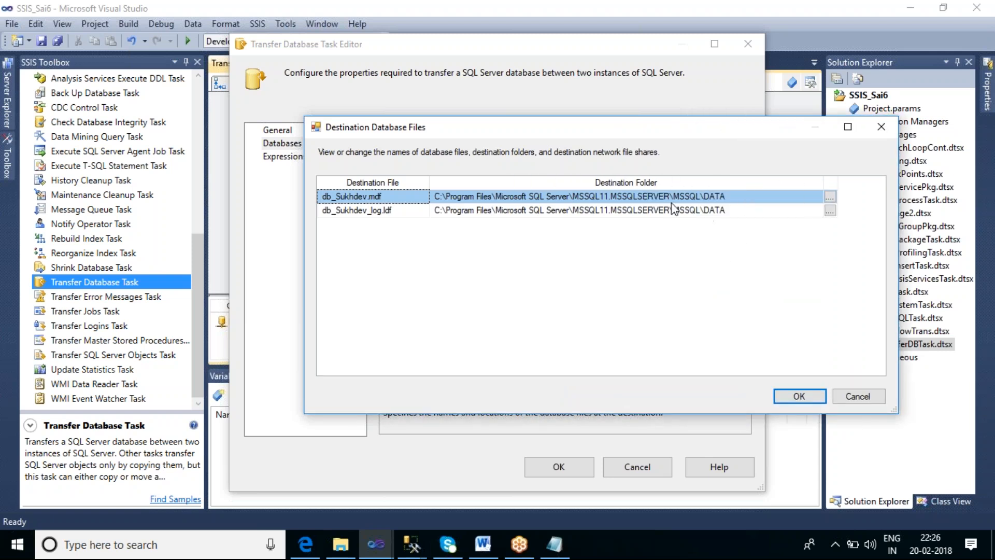
Compare the instance name in db_Sukhdev.mdf's destination folder with the two instance paths noted in DBFiles.txt
left_click(617, 198)
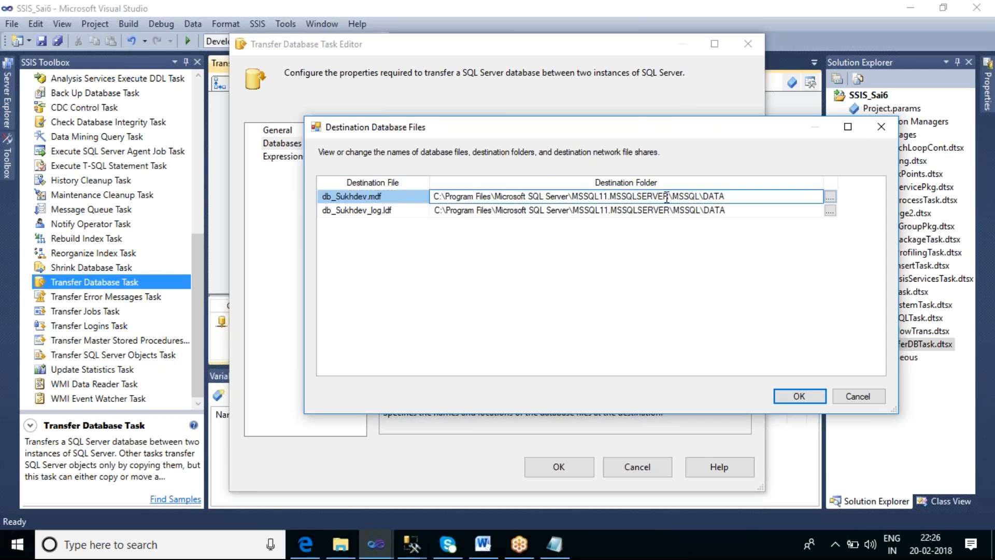
key("ctrl+shift+Left")
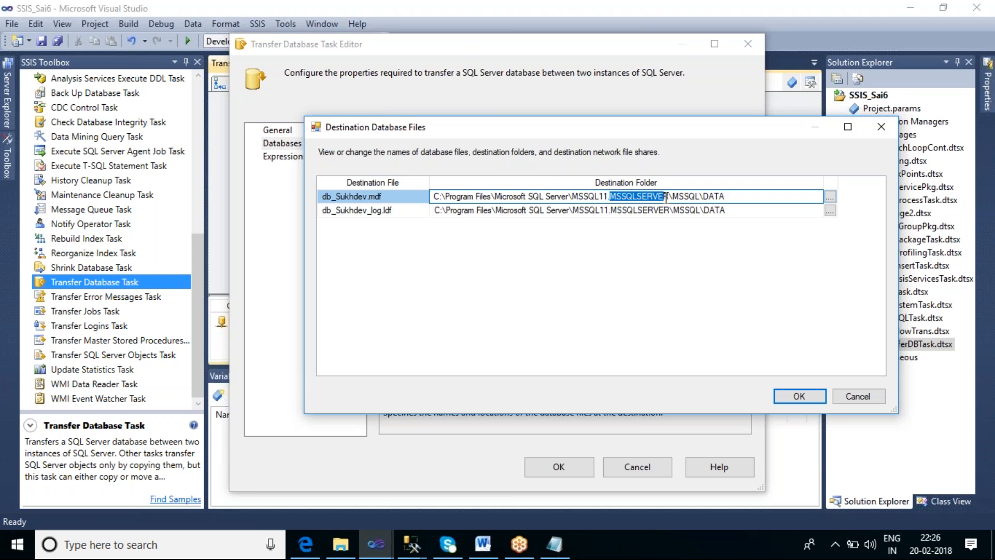
left_click(563, 552)
left_click(352, 98)
left_click_drag(353, 98, 416, 97)
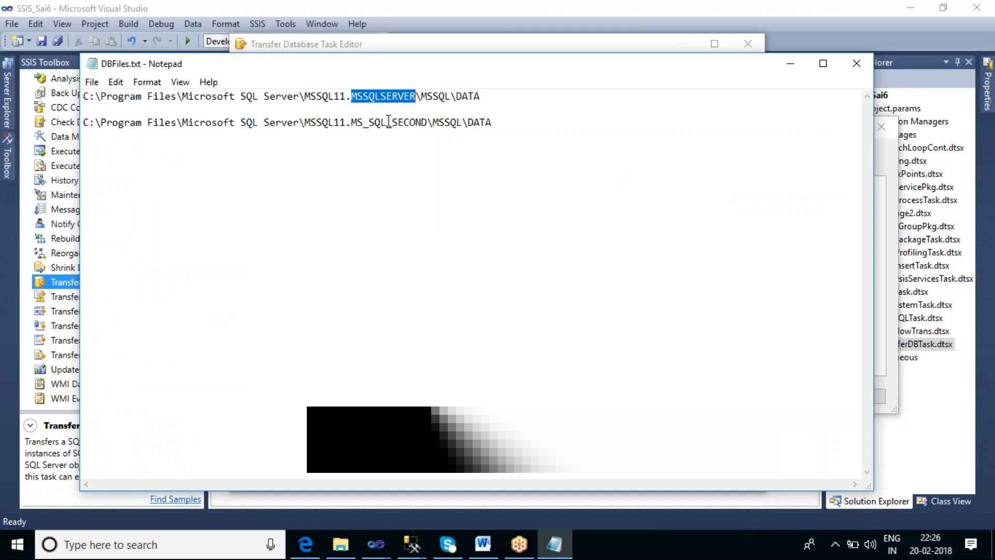
left_click_drag(351, 122, 428, 123)
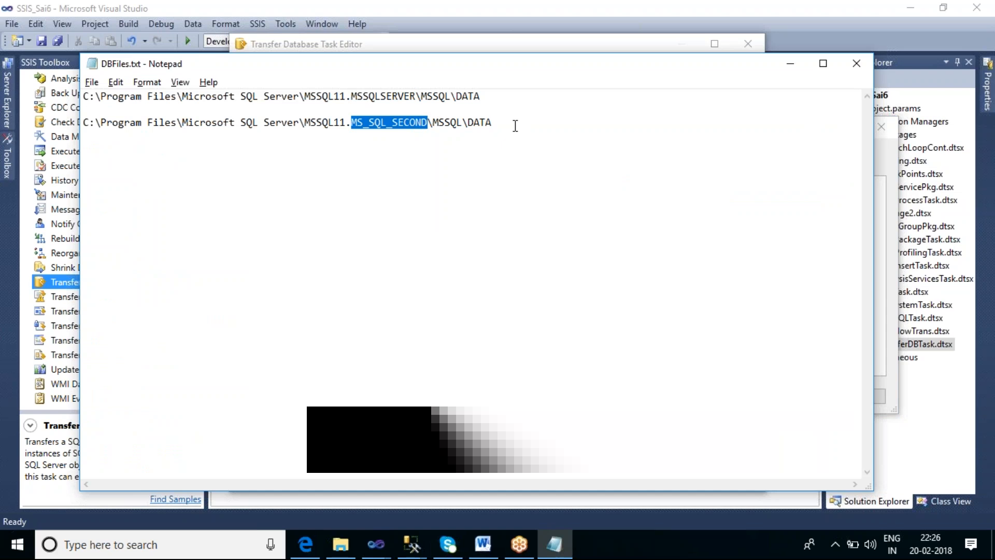
key("alt+Tab")
left_click(669, 197)
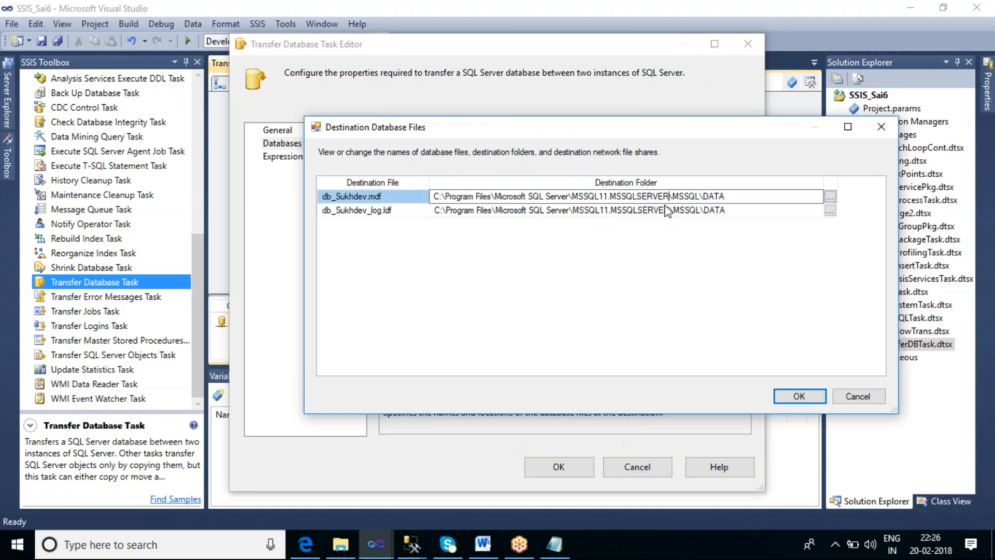
Set db_Sukhdev.mdf's destination folder to C:\Program Files\Microsoft SQL Server\MSSQL11.MS_SQL_SECOND\MSSQL\DATA, copied from DBFiles.txt
key("alt+Tab")
left_click(495, 124)
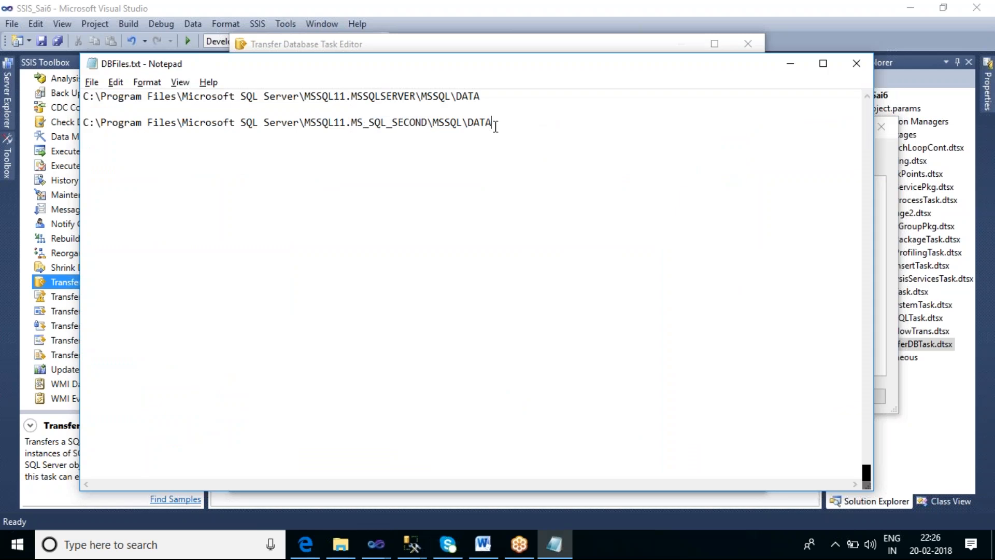
key("shift+Home")
key("ctrl+c")
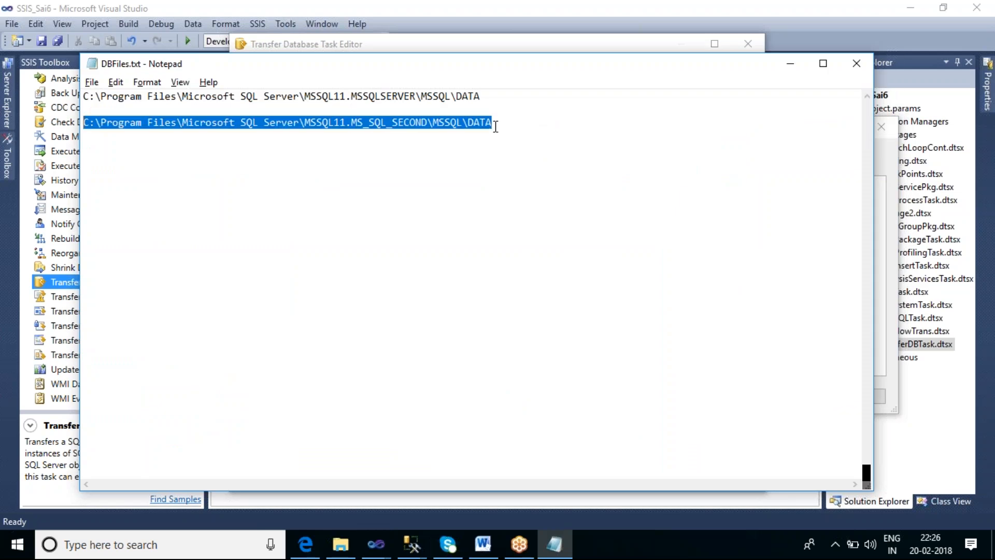
key("alt+Tab")
left_click(726, 197)
left_click_drag(726, 197, 430, 197)
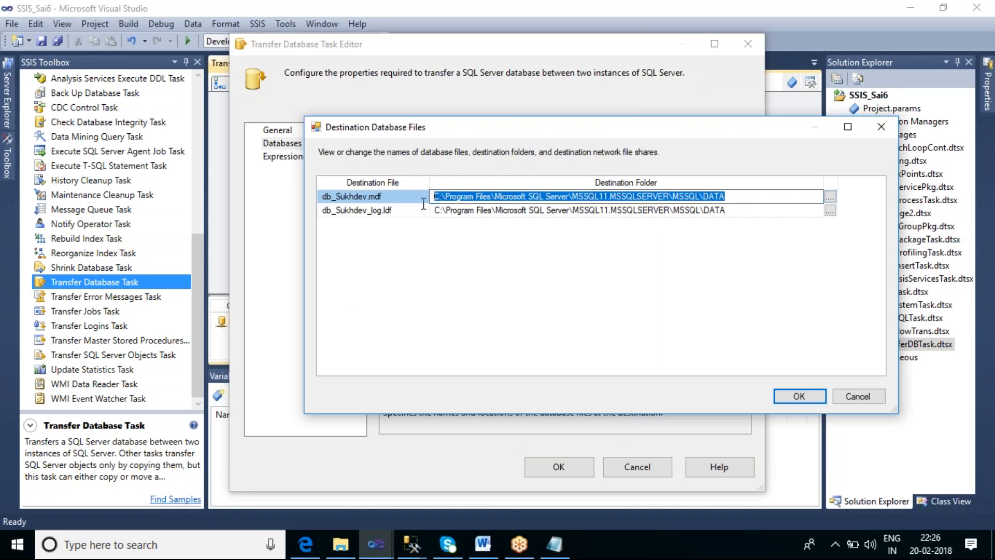
key("ctrl+v")
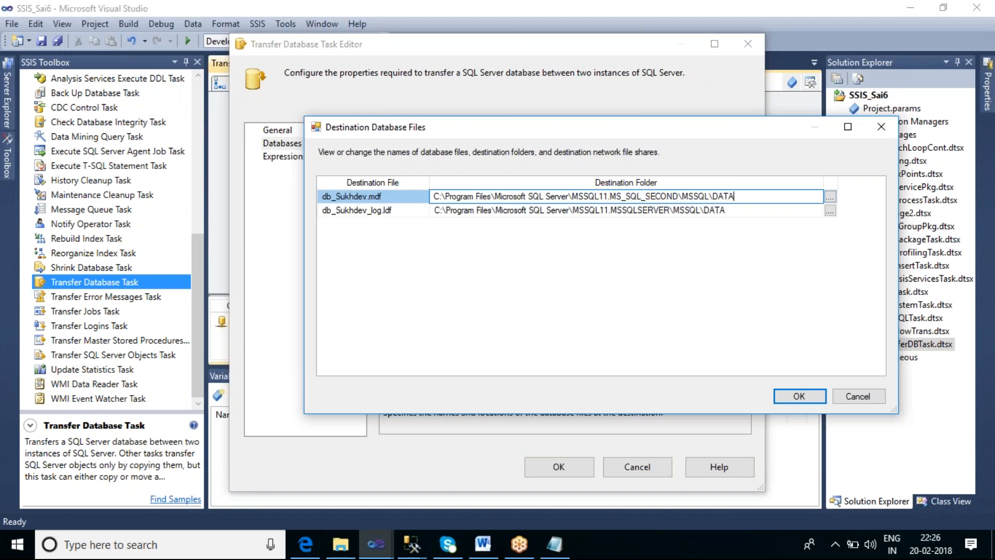
Set db_Sukhdev_log.ldf's destination folder to C:\Program Files\Microsoft SQL Server\MSSQL11.MS_SQL_SECOND\MSSQL\DATA and accept the destination files
left_click(728, 211)
left_click_drag(728, 211, 431, 210)
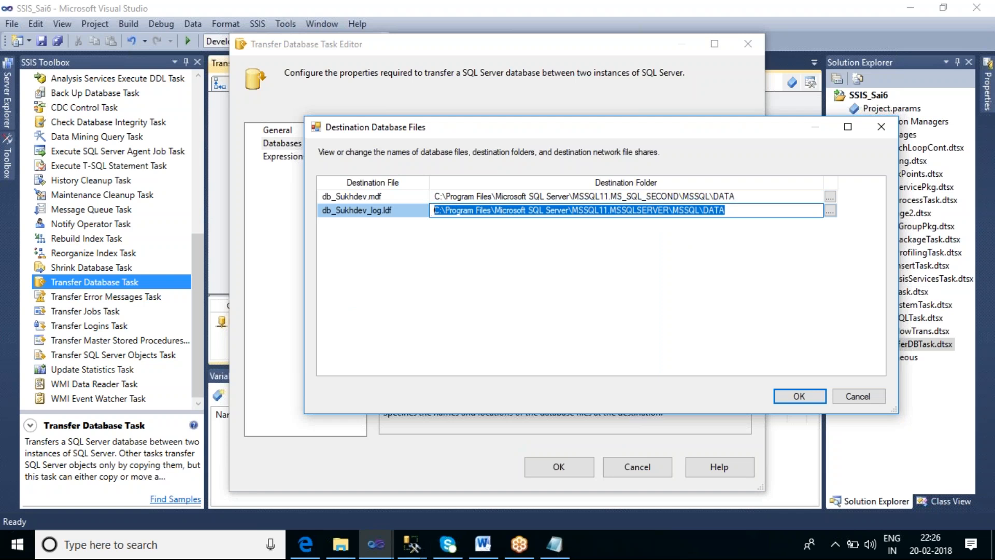
key("ctrl+v")
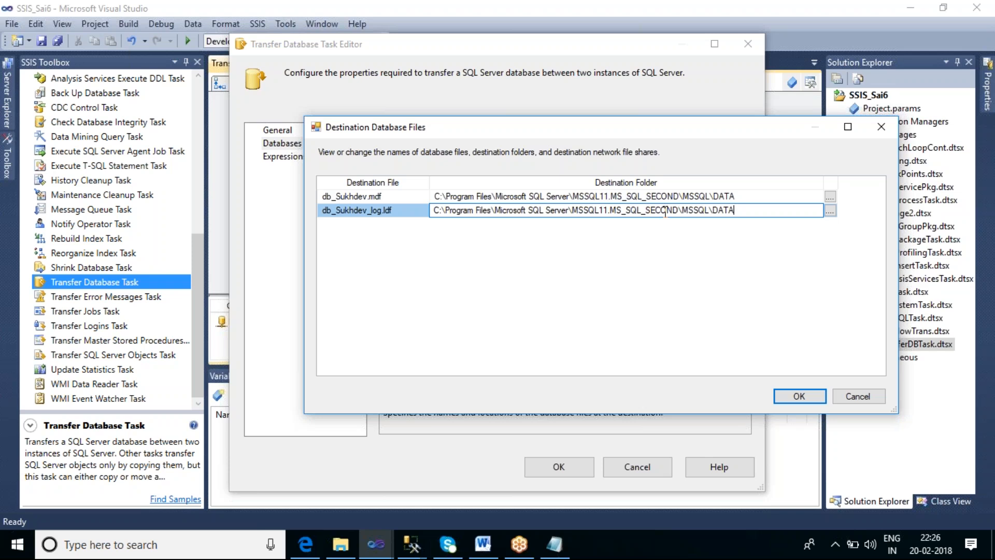
left_click(815, 395)
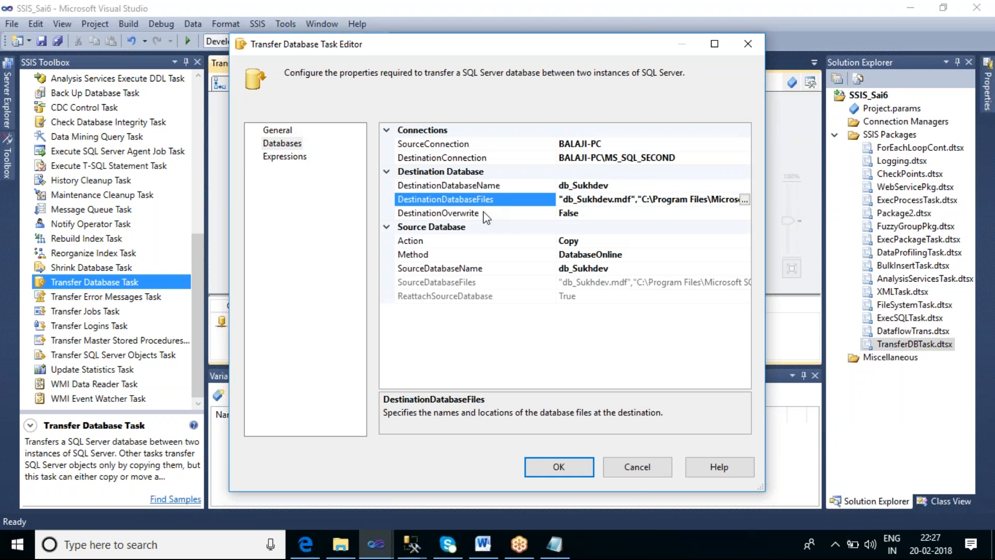
Set DestinationOverwrite to True and accept the Transfer Database Task's settings
left_click(602, 214)
left_click(744, 214)
left_click(599, 227)
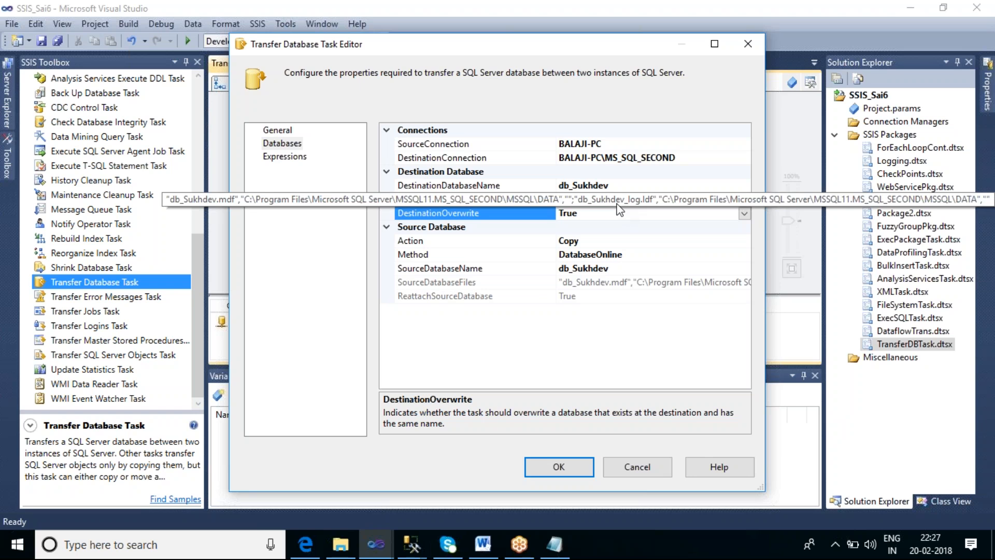
left_click(576, 469)
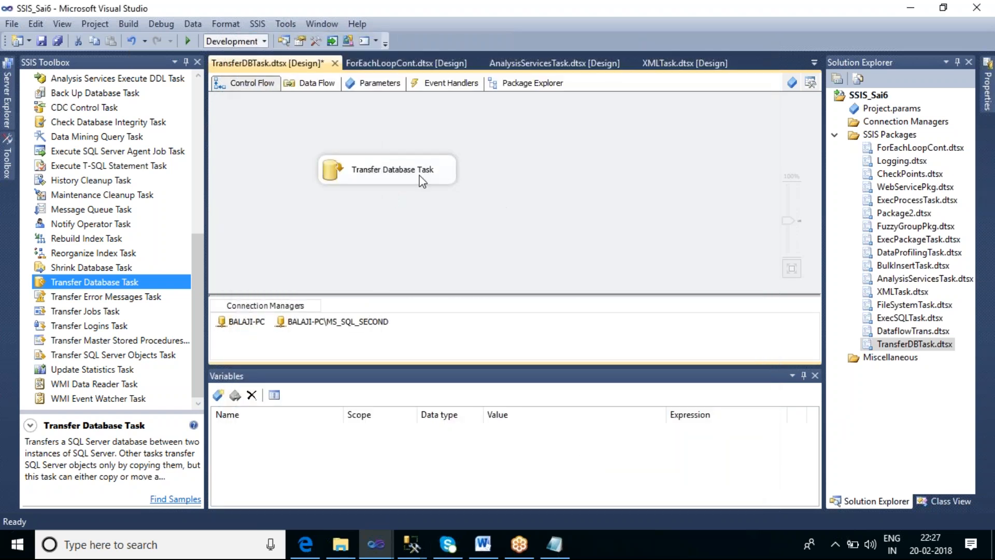
Rename the Transfer Database Task on the control flow to Online Transfer Database Task and execute it
left_click(397, 176)
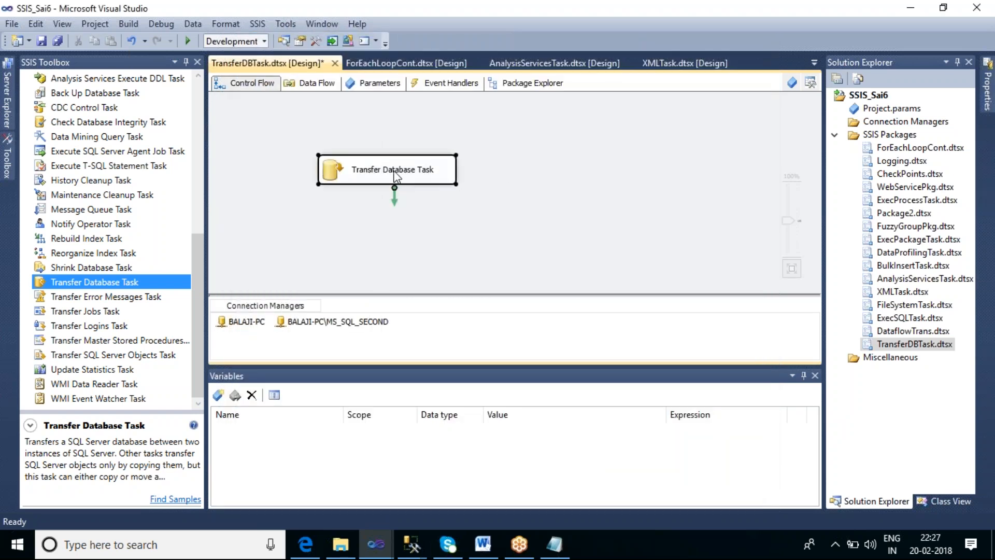
left_click(363, 177)
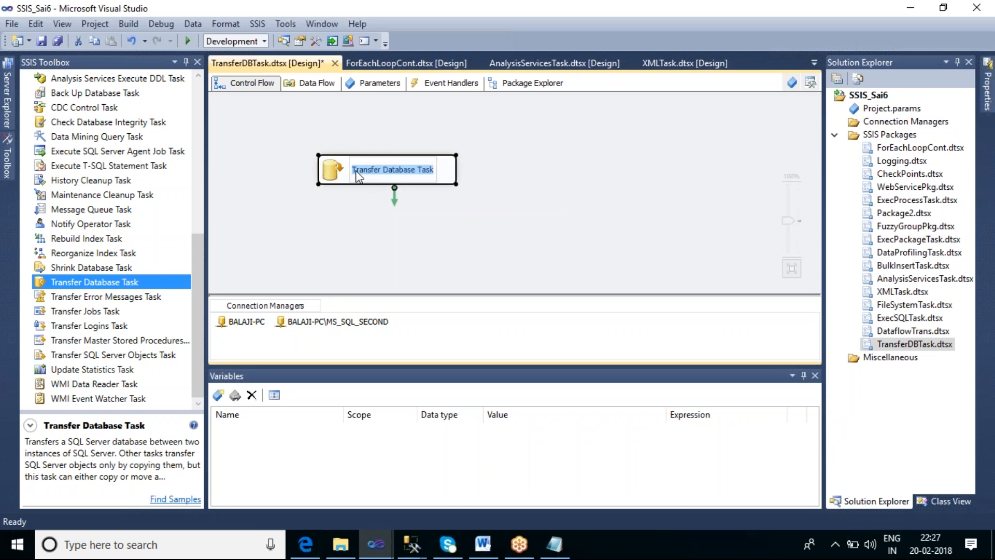
left_click(354, 171)
type("Onl")
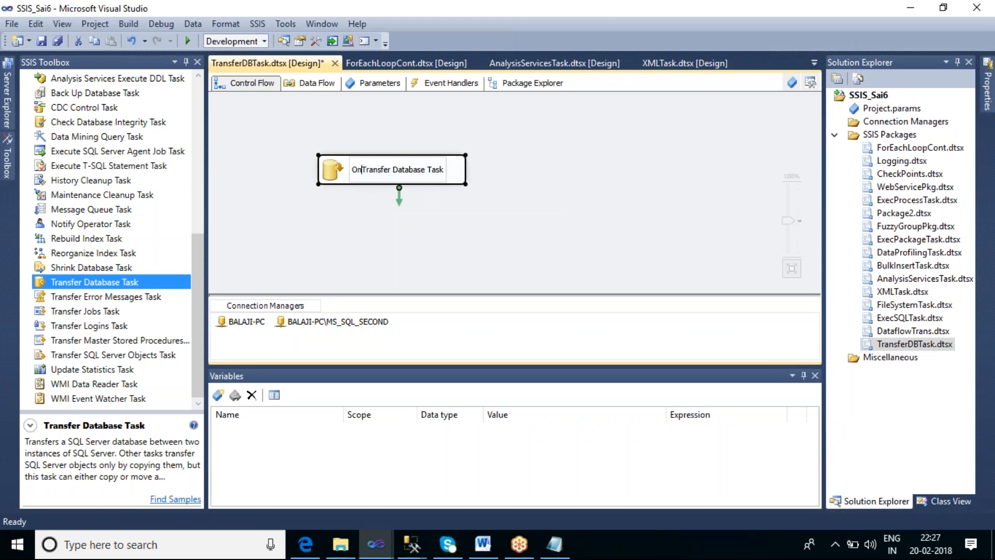
type("ine")
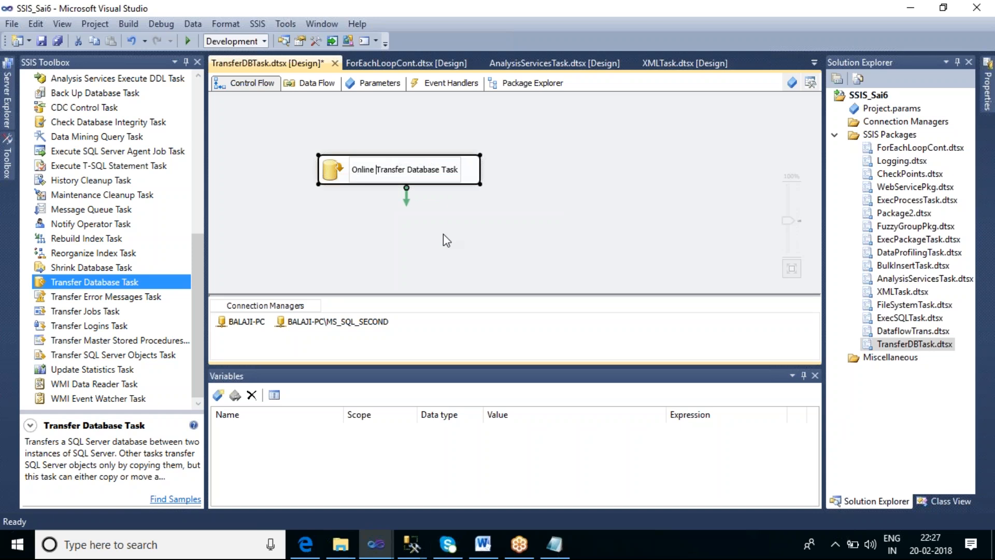
left_click(468, 249)
right_click(414, 175)
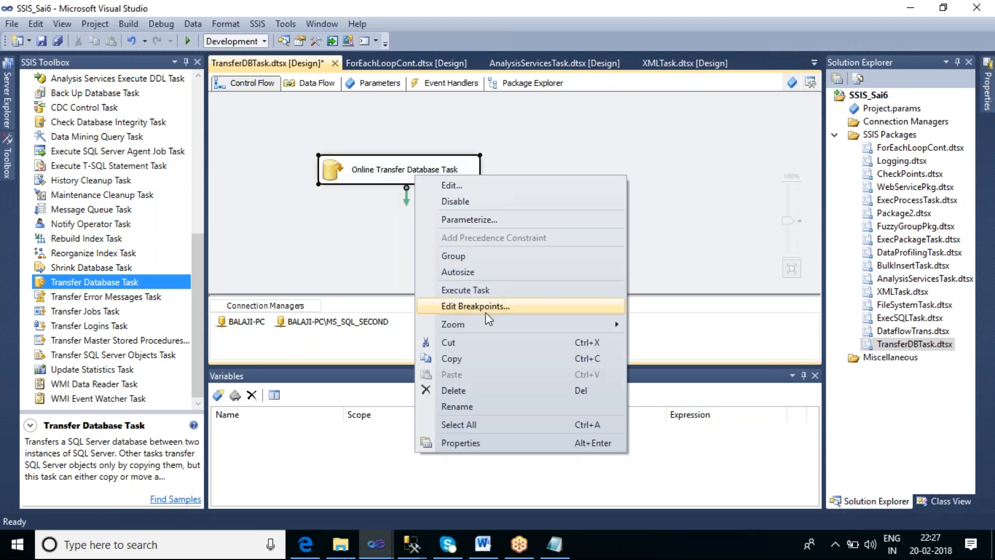
left_click(466, 290)
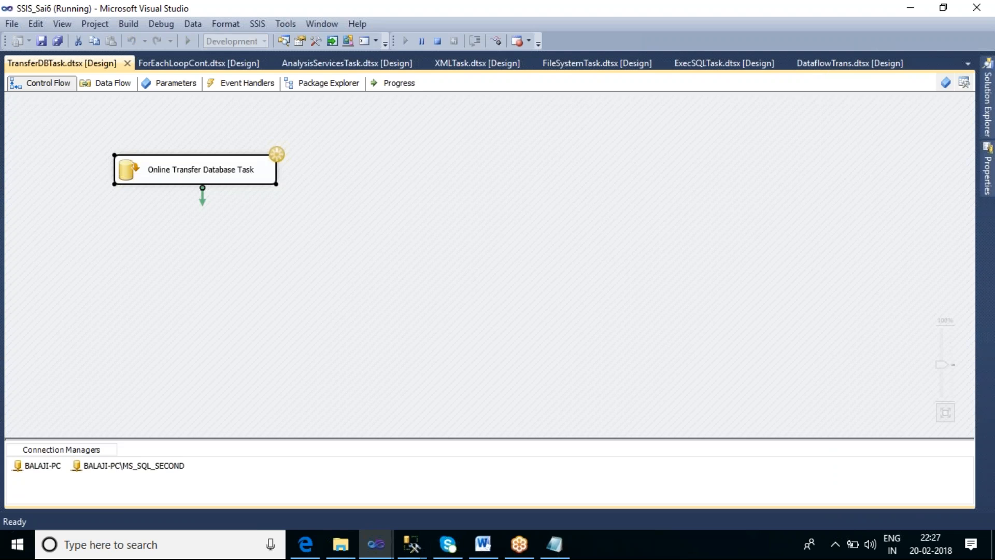
Close the SQL_Sai_queries.sql query in SQL Server Management Studio and return to the running SSIS_Sai6 project in Visual Studio
left_click(412, 544)
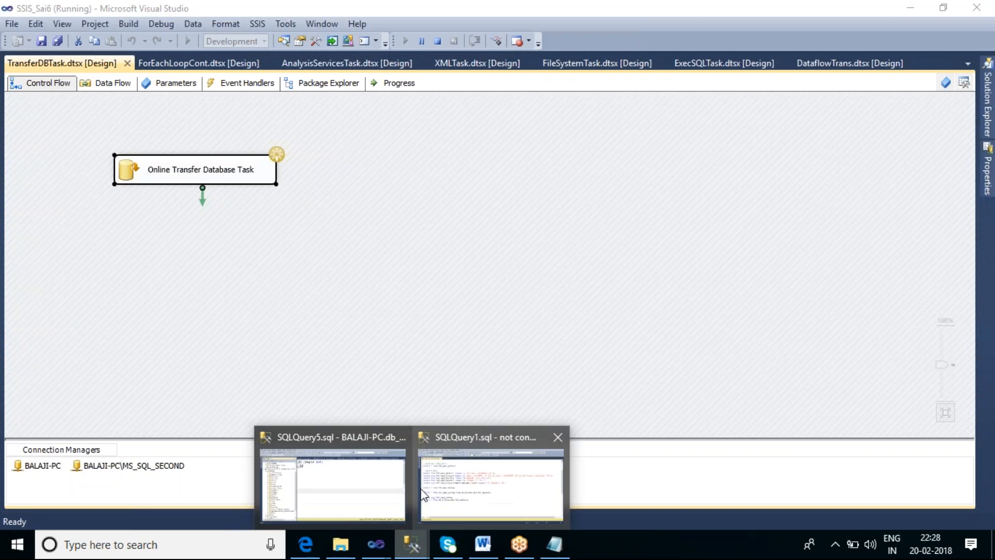
left_click(373, 482)
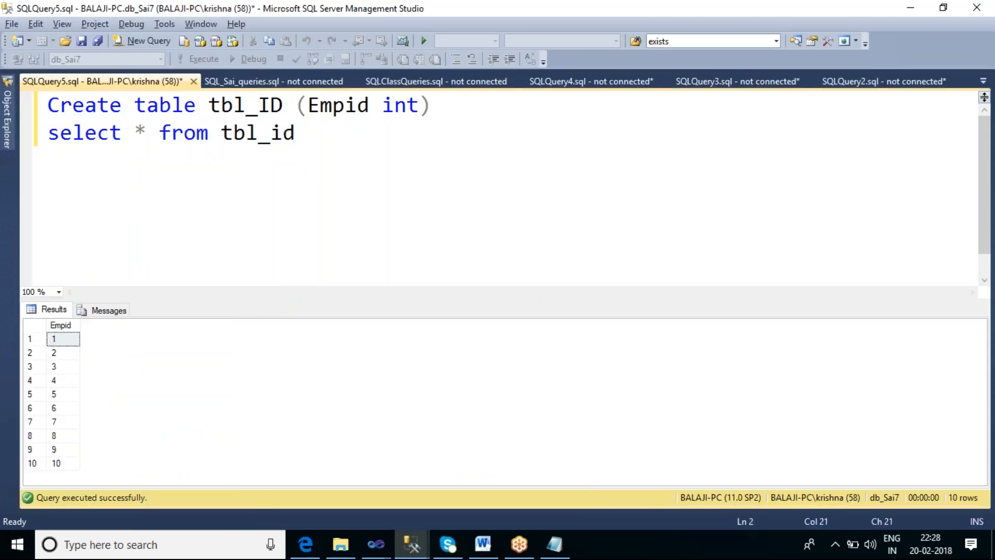
left_click(290, 81)
left_click(355, 82)
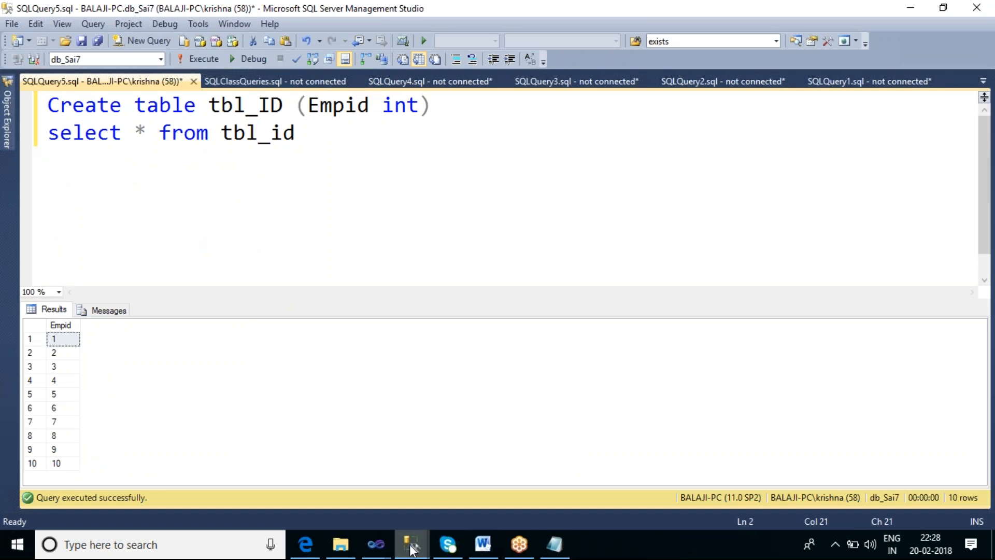
left_click(379, 551)
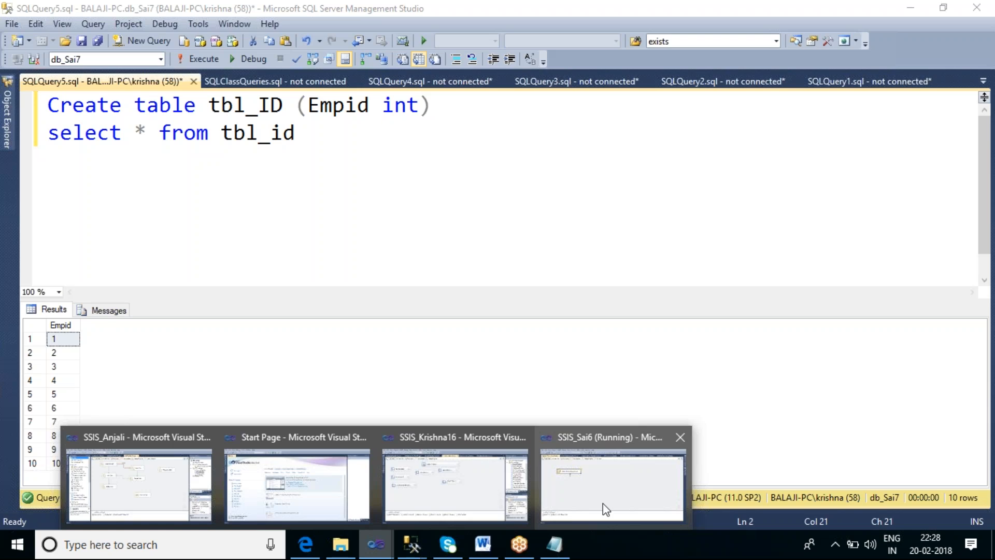
left_click(603, 502)
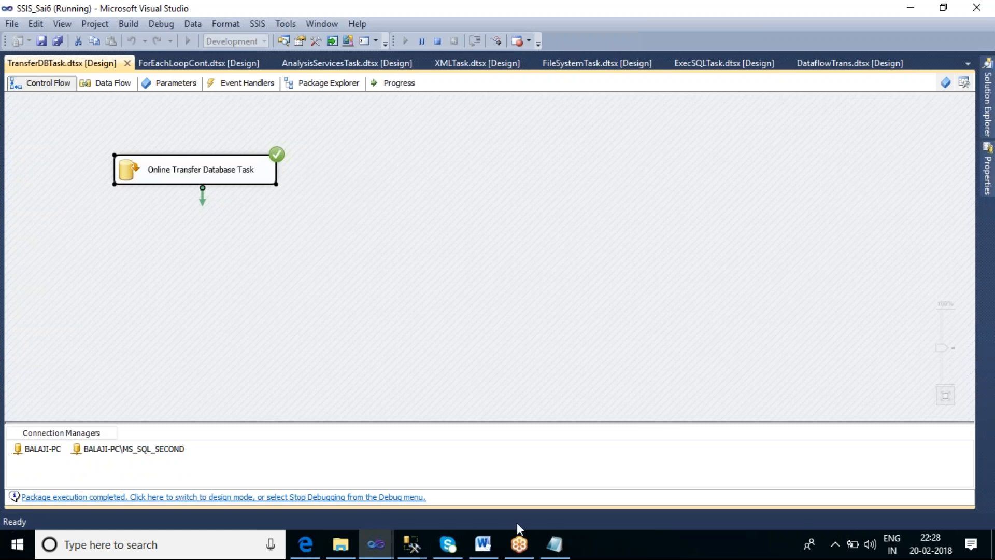
Switch to SQL Server Management Studio and refresh the BALAJI-PC\MS_SQL_SECOND server in Object Explorer
mouse_move(413, 548)
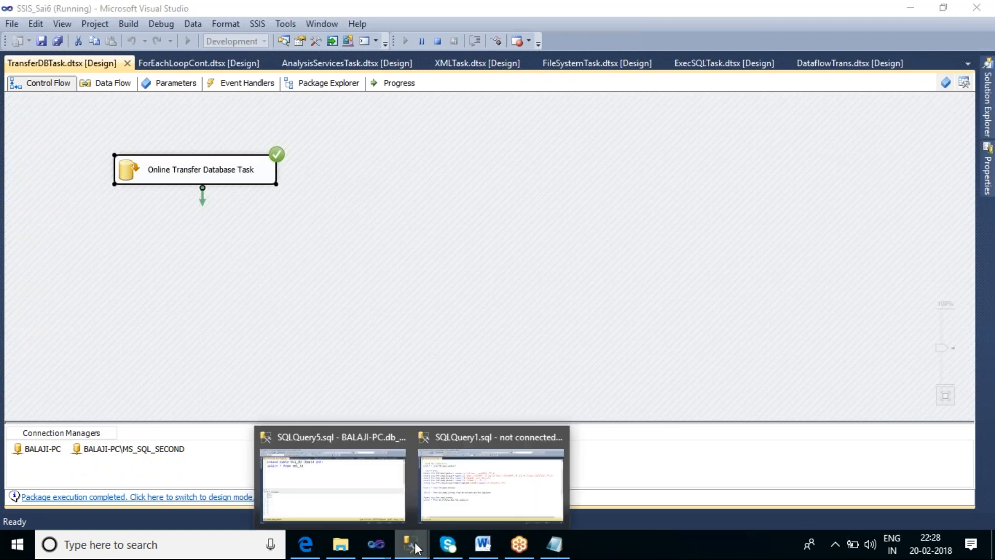
left_click(331, 463)
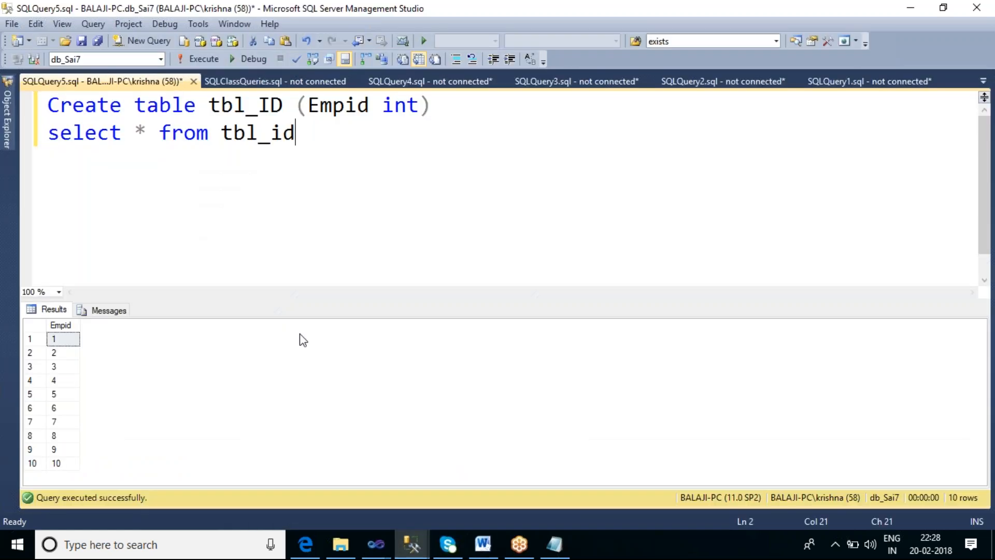
left_click(9, 136)
scroll(62, 166, "up", 2)
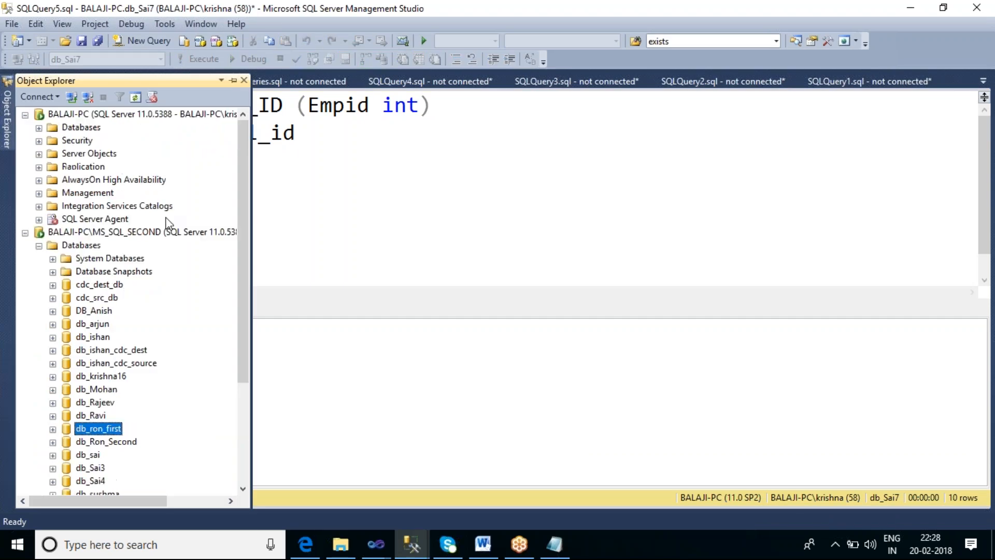
left_click(78, 232)
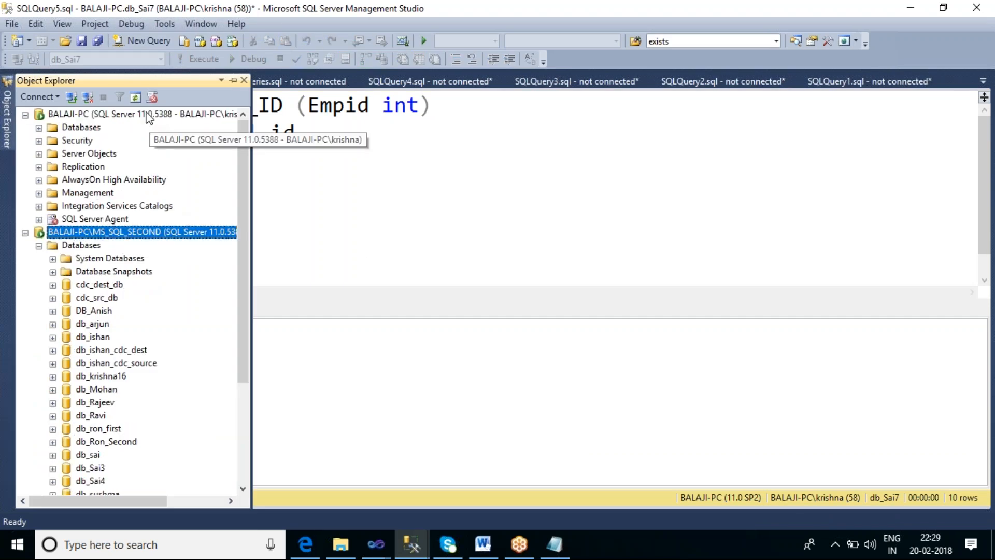
left_click(135, 97)
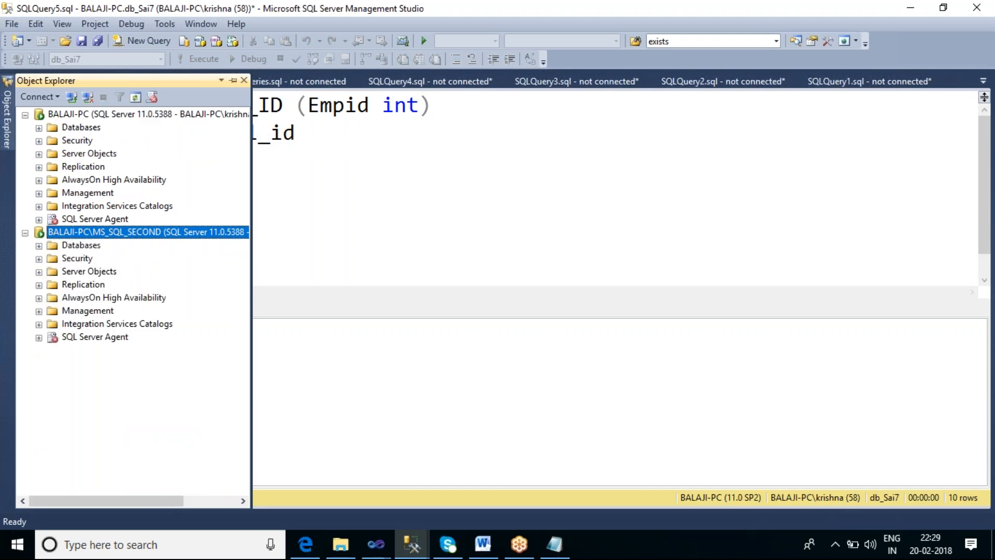
Check MS_SQL_SECOND's databases for the transferred db_Sukhdev and examine its tables, then collapse the database list
left_click(38, 245)
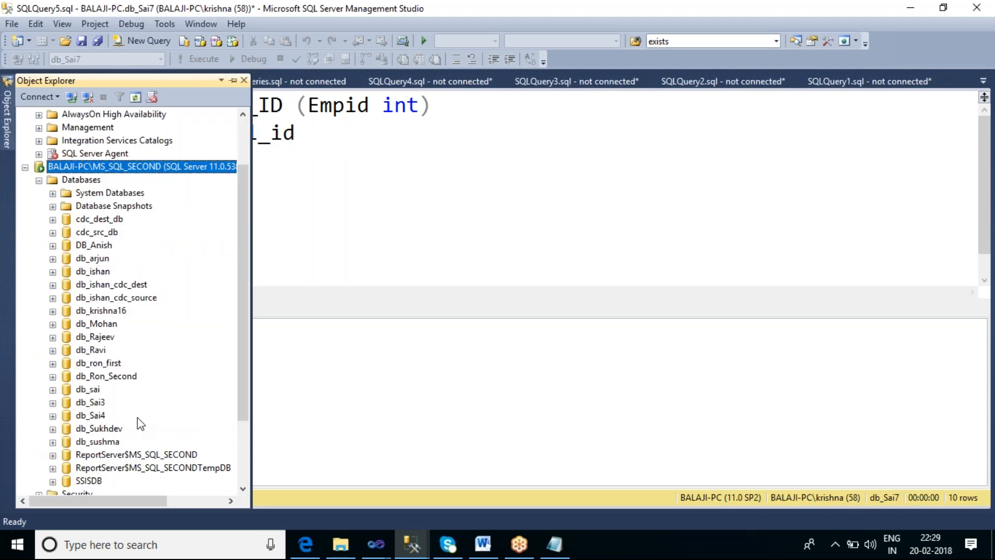
left_click(114, 430)
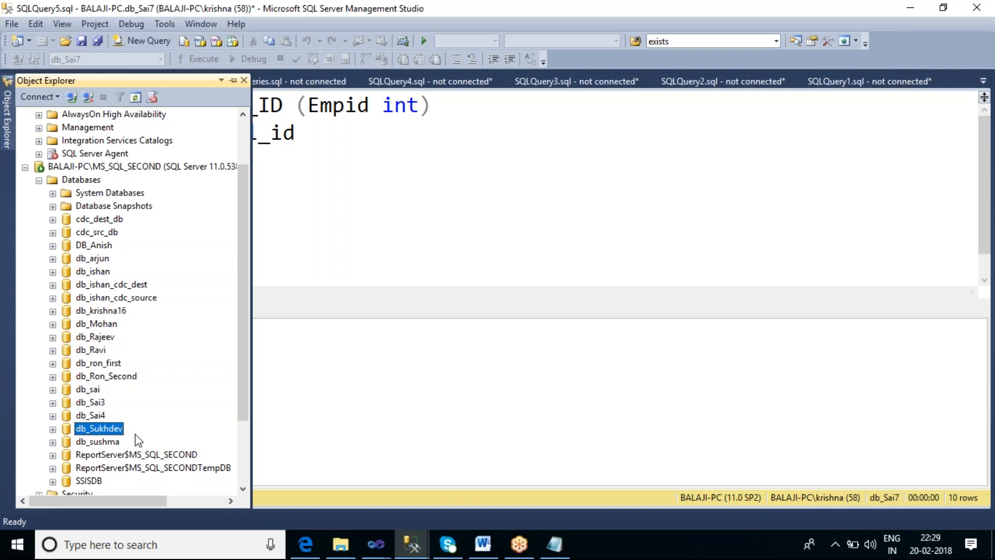
left_click(53, 429)
left_click(66, 402)
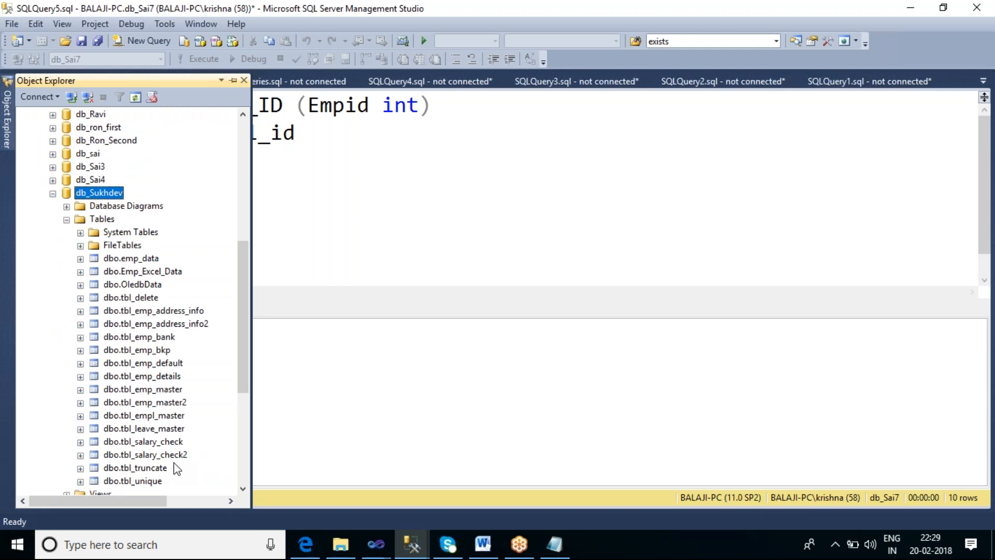
left_click(53, 194)
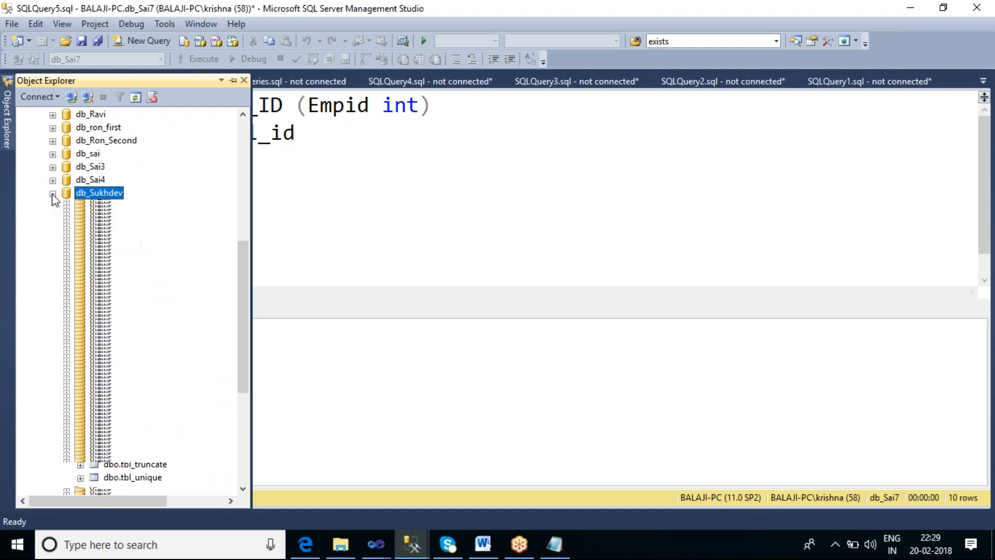
scroll(201, 405, "up", 4)
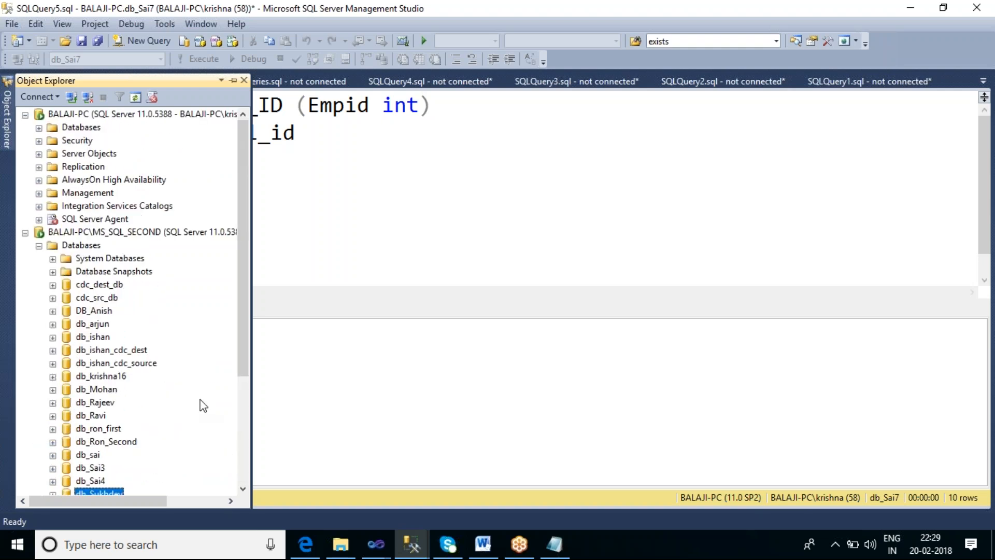
left_click(39, 245)
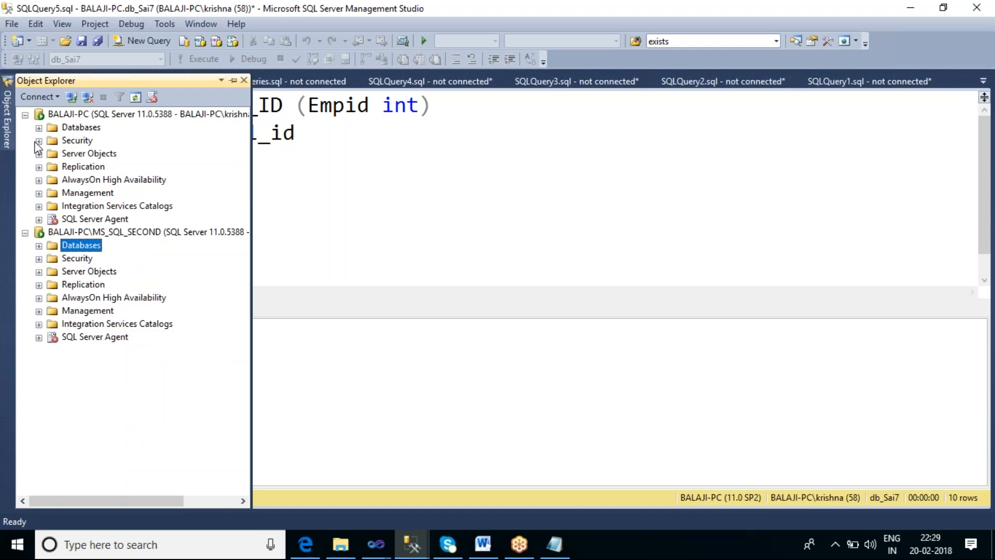
Return to the SSIS_Sai6 project in Visual Studio and stop debugging the TransferDBTask package
left_click(376, 544)
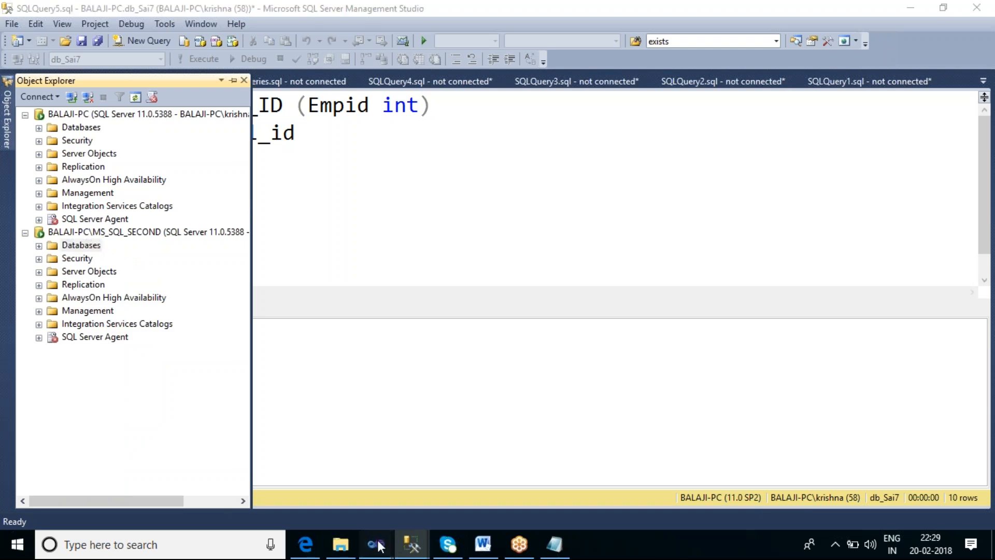
left_click(571, 497)
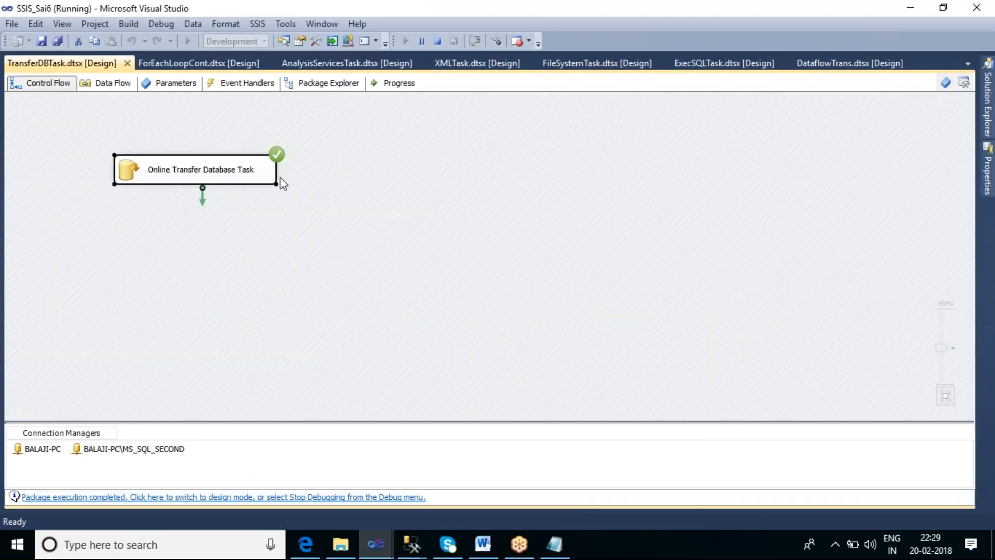
left_click(439, 43)
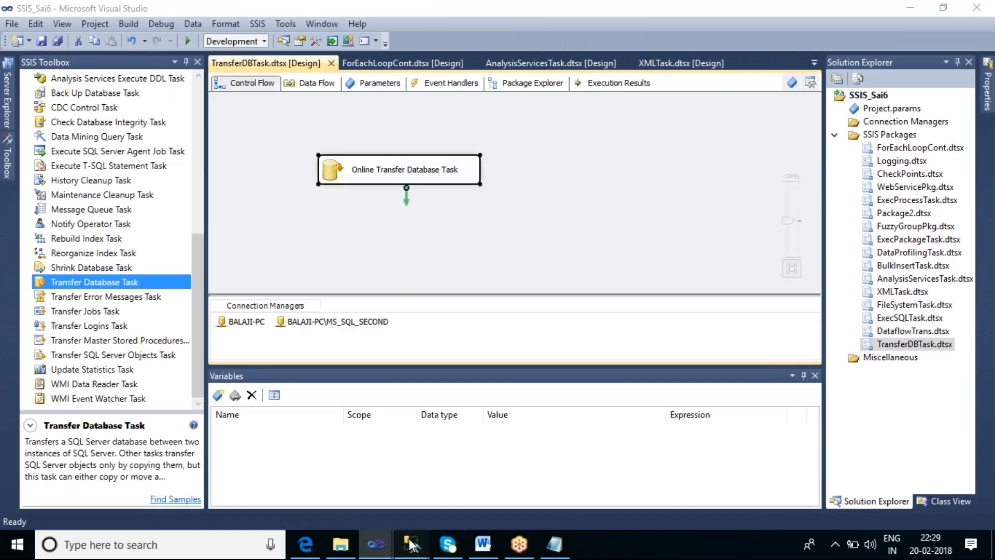
Switch to SQL Server Management Studio and delete the db_Sukhdev database from the BALAJI-PC\MS_SQL_SECOND server
mouse_move(409, 544)
left_click(370, 472)
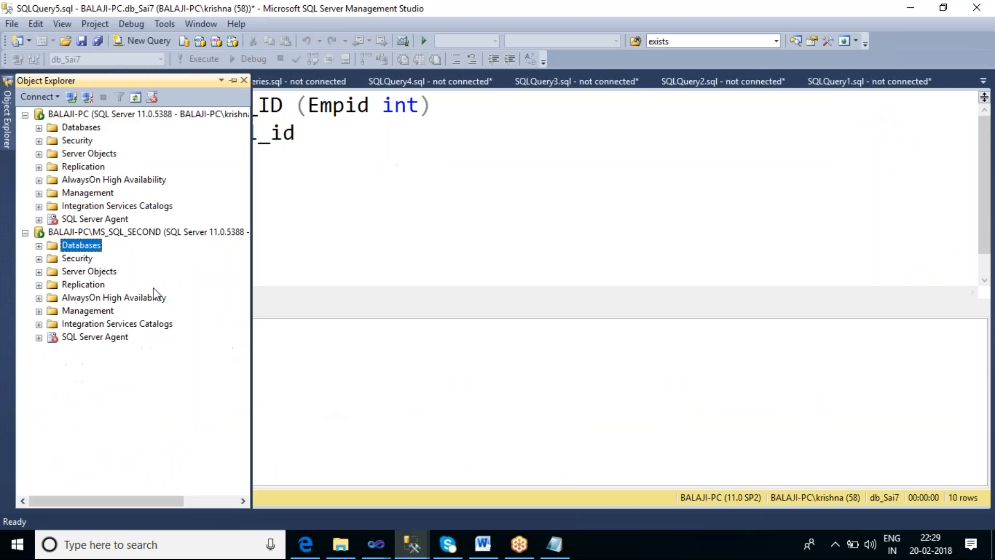
left_click(39, 245)
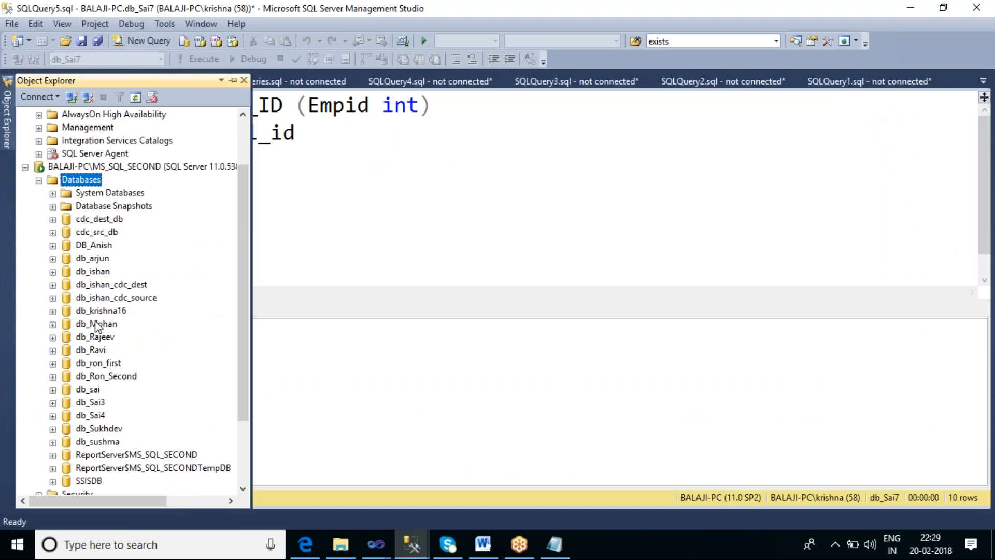
left_click(112, 432)
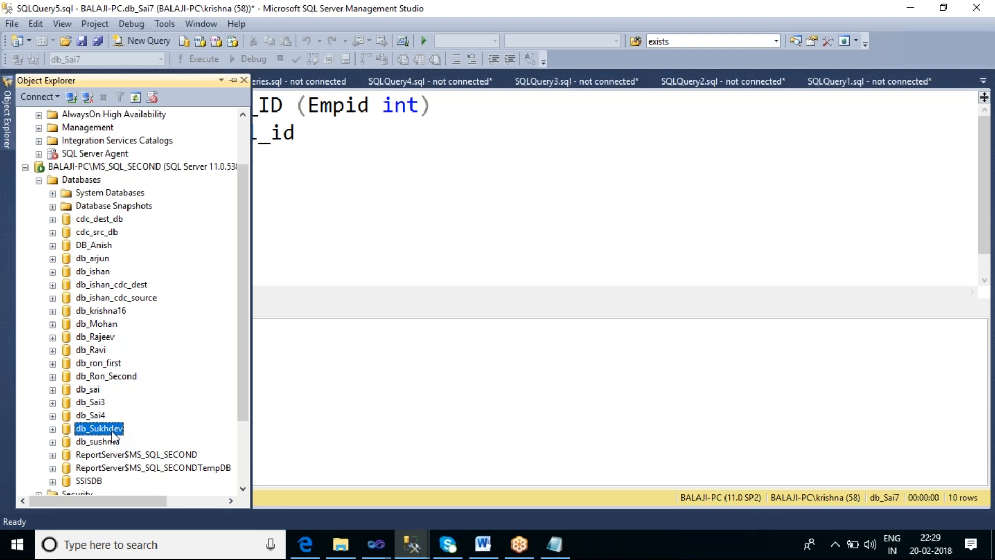
right_click(113, 437)
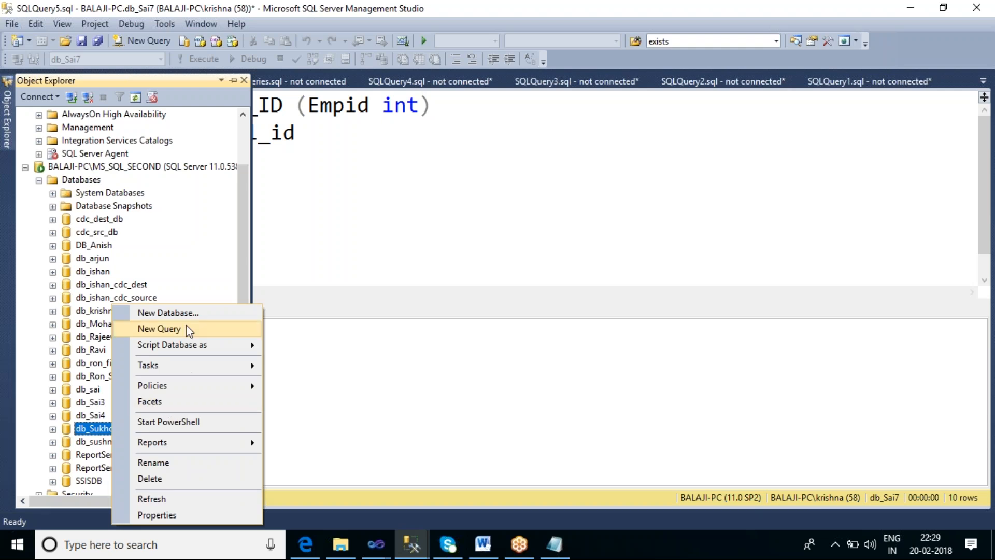
left_click(190, 481)
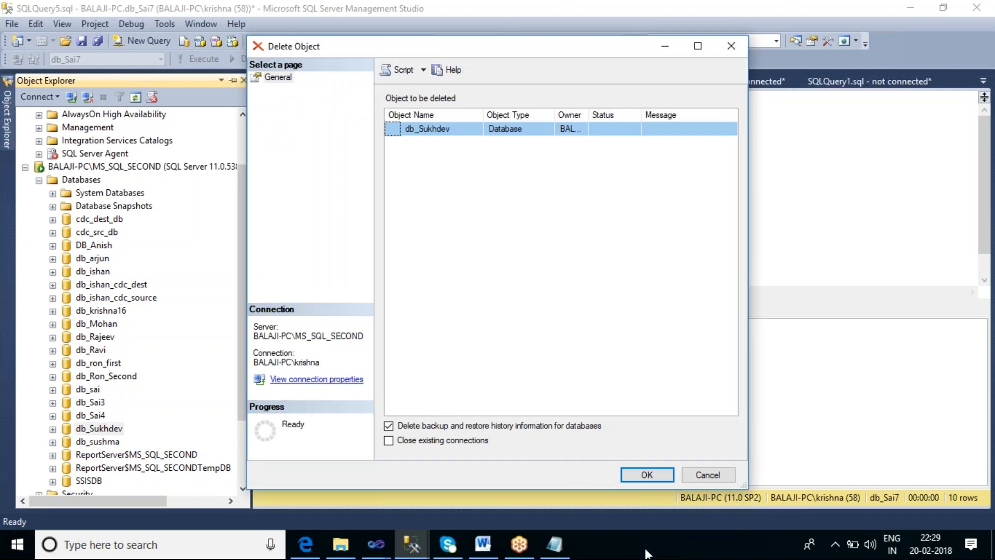
left_click(646, 474)
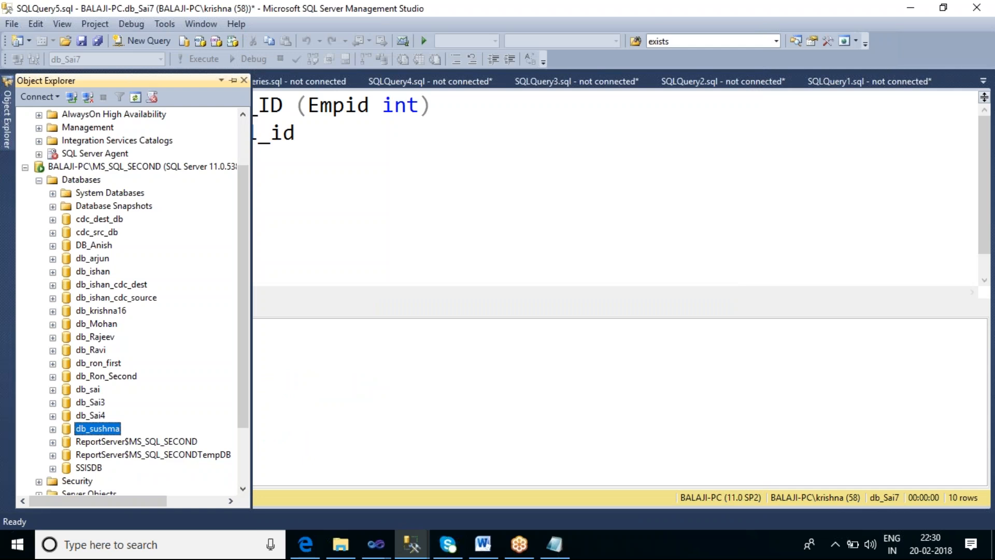
left_click(352, 227)
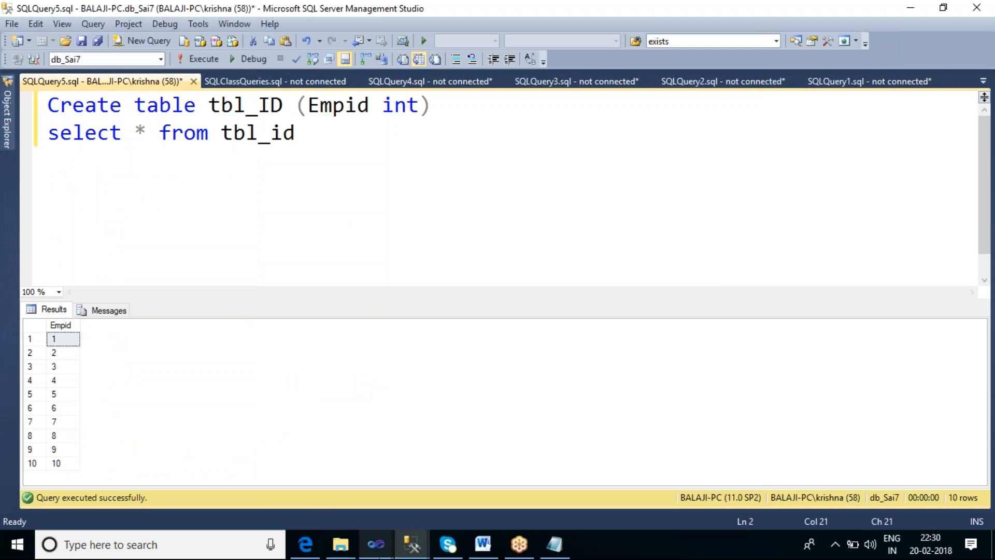
Return to the SSIS_Sai6 project in Visual Studio and add a second Transfer Database Task below the online transfer task
left_click(376, 544)
mouse_move(169, 492)
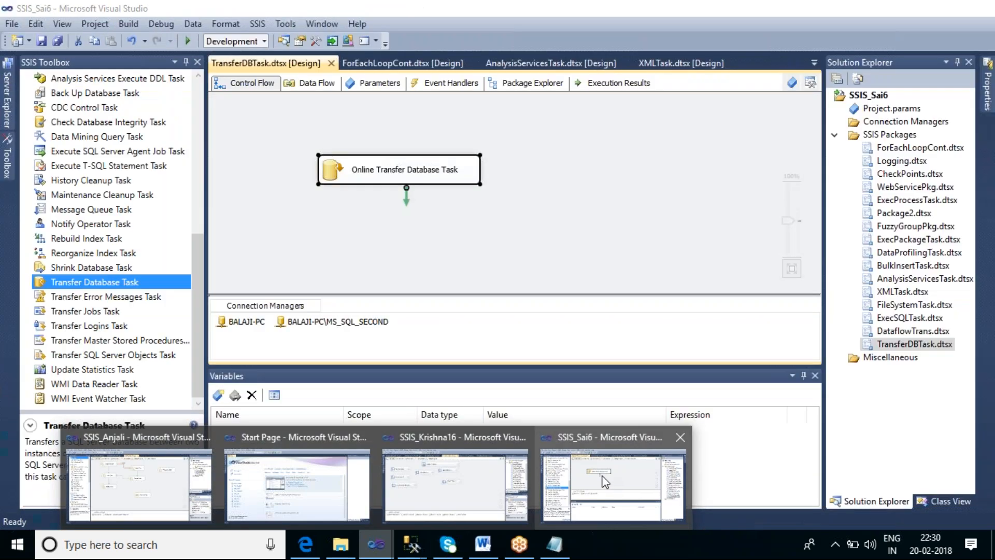
left_click(601, 463)
left_click_drag(115, 284, 345, 211)
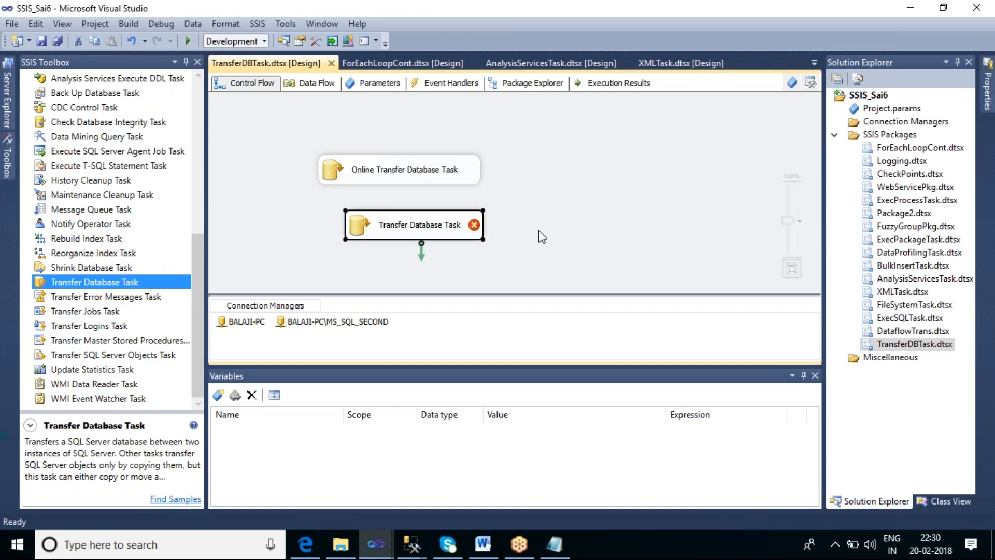
In the new Transfer Database Task, set the source connection to BALAJI-PC and the destination connection to BALAJI-PC\MS_SQL_SECOND
double_click(434, 230)
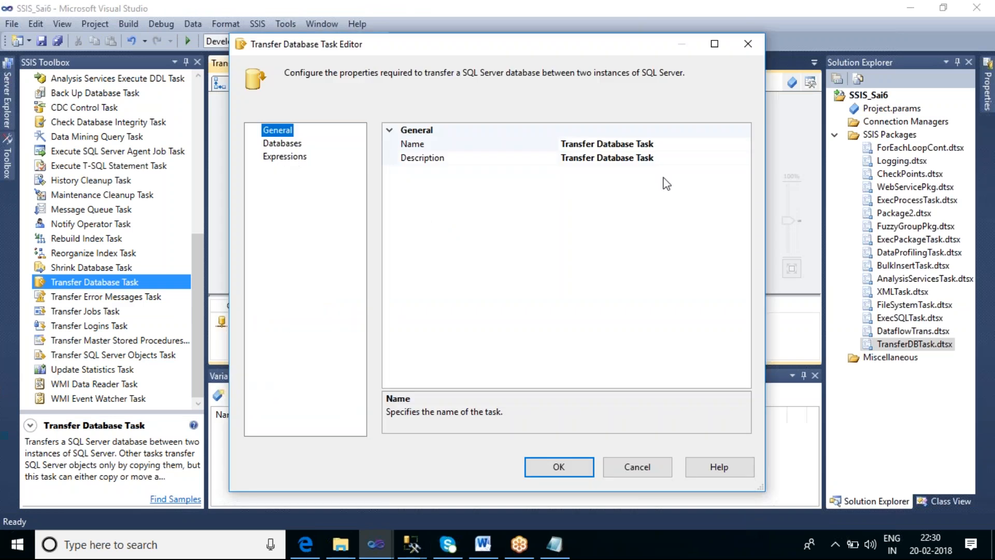
left_click(293, 148)
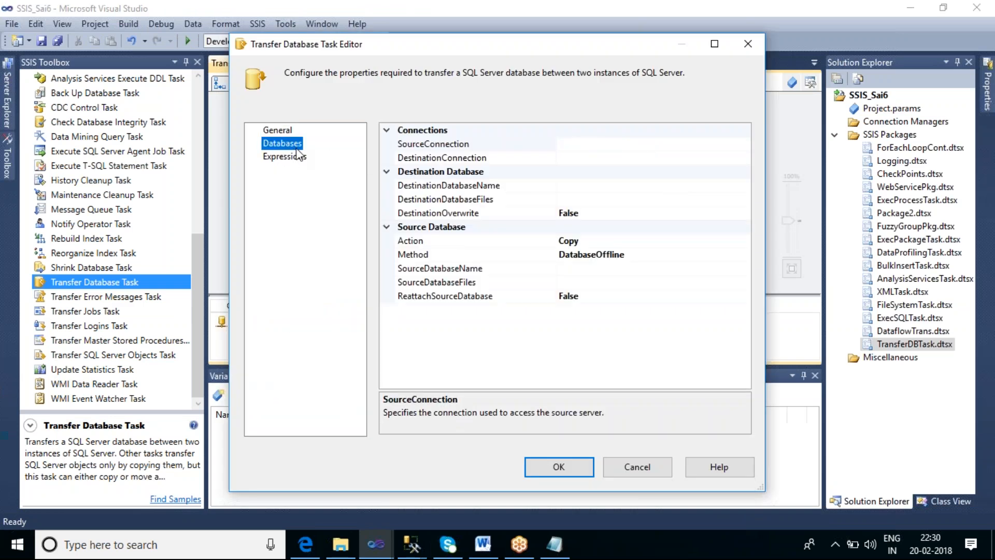
left_click(711, 145)
left_click(746, 148)
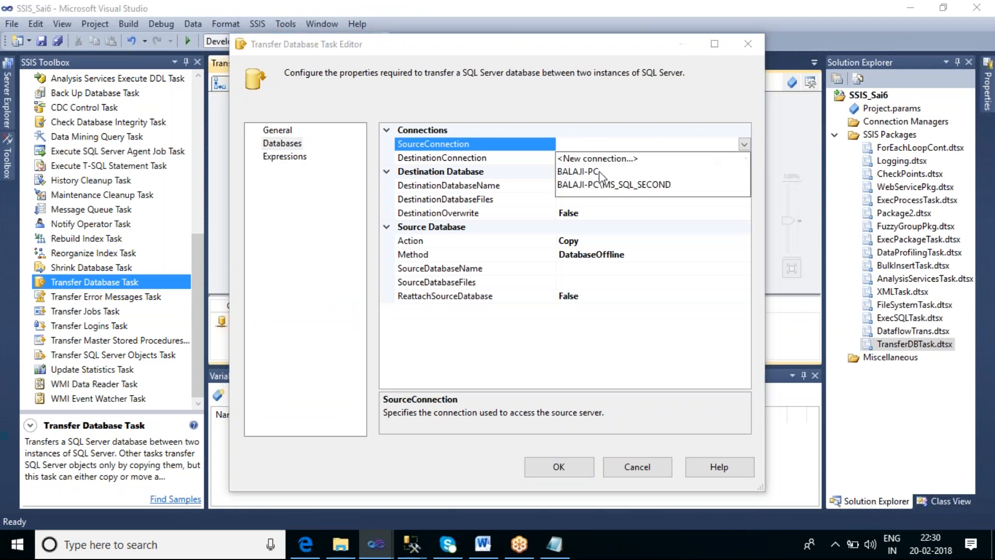
left_click(588, 172)
left_click(612, 158)
left_click(744, 157)
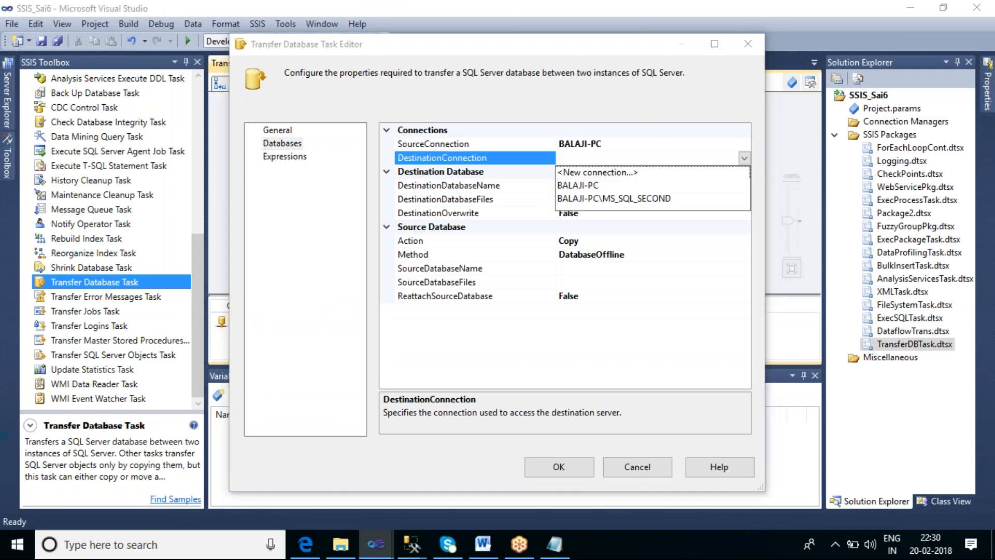
left_click(601, 204)
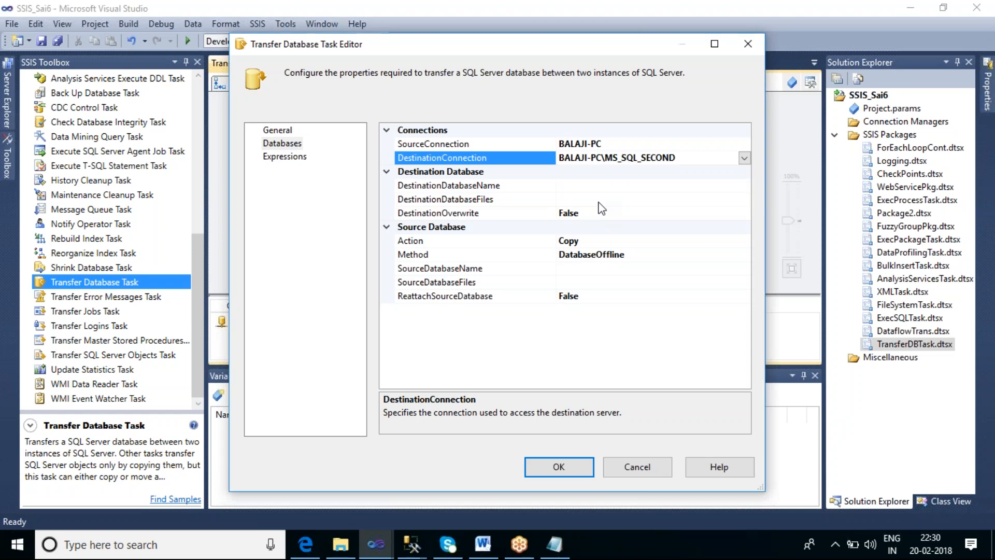
Choose db_Sukhdev as the source database of the offline copy
left_click(675, 259)
left_click(616, 270)
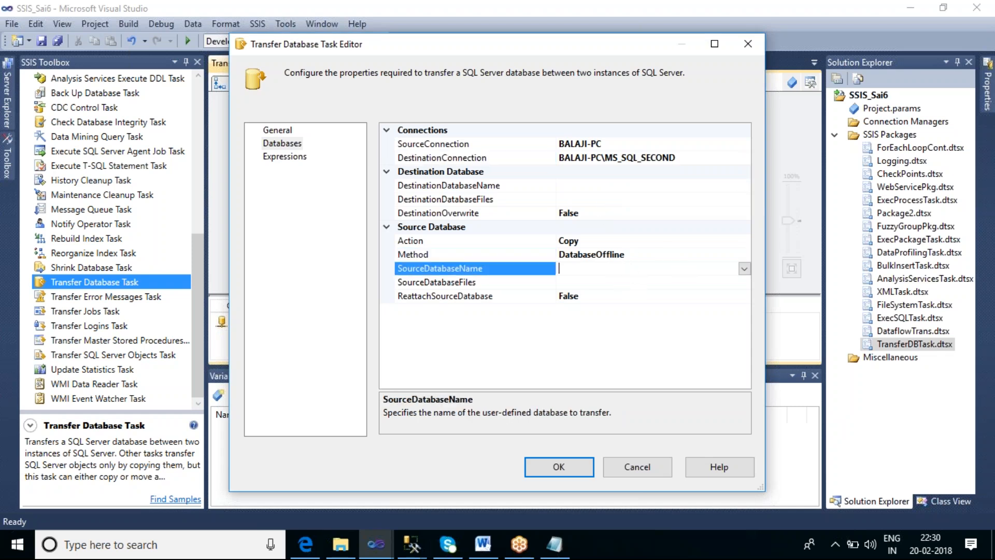
left_click(745, 268)
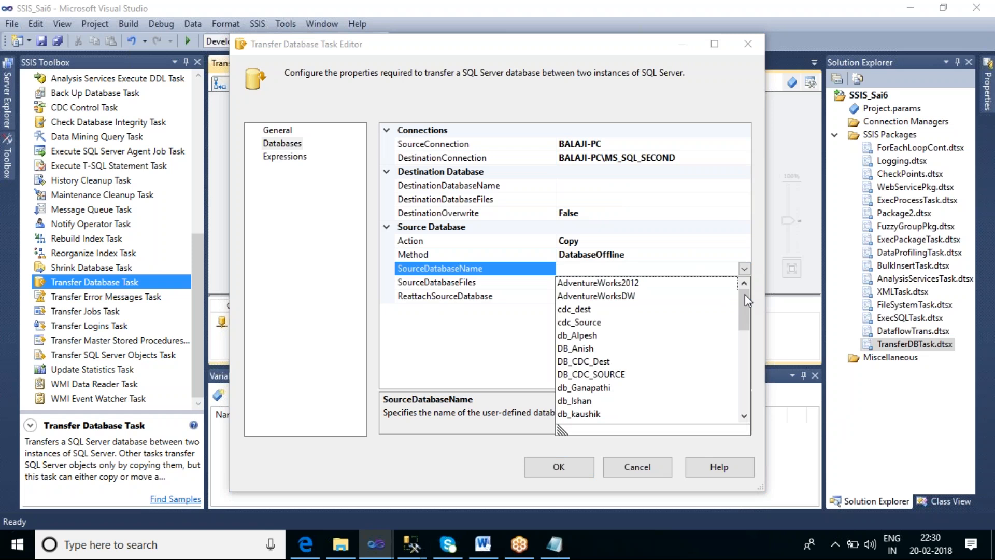
left_click_drag(744, 293, 753, 394)
left_click(598, 324)
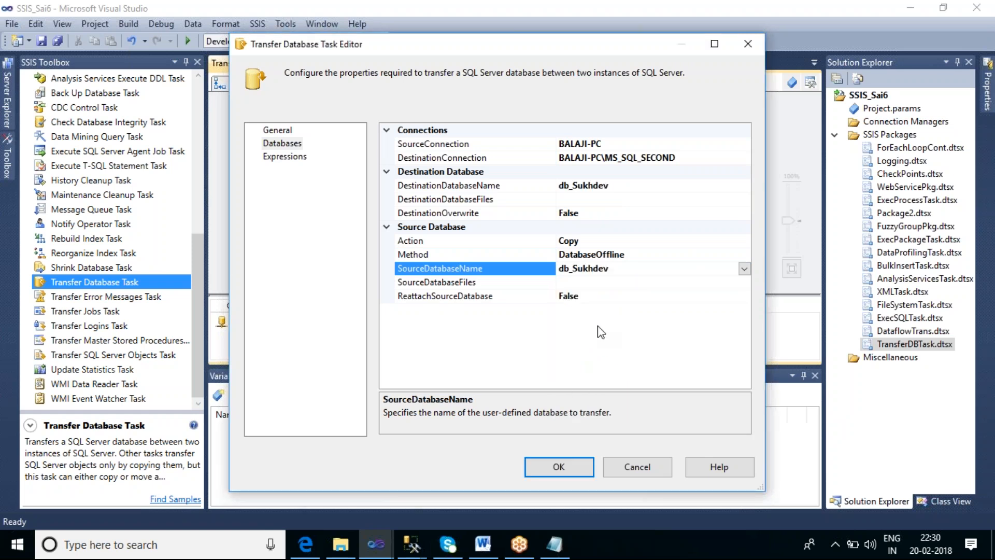
Open the task's source database files list and enlarge the dialog and columns to show the file names and folders
left_click(584, 284)
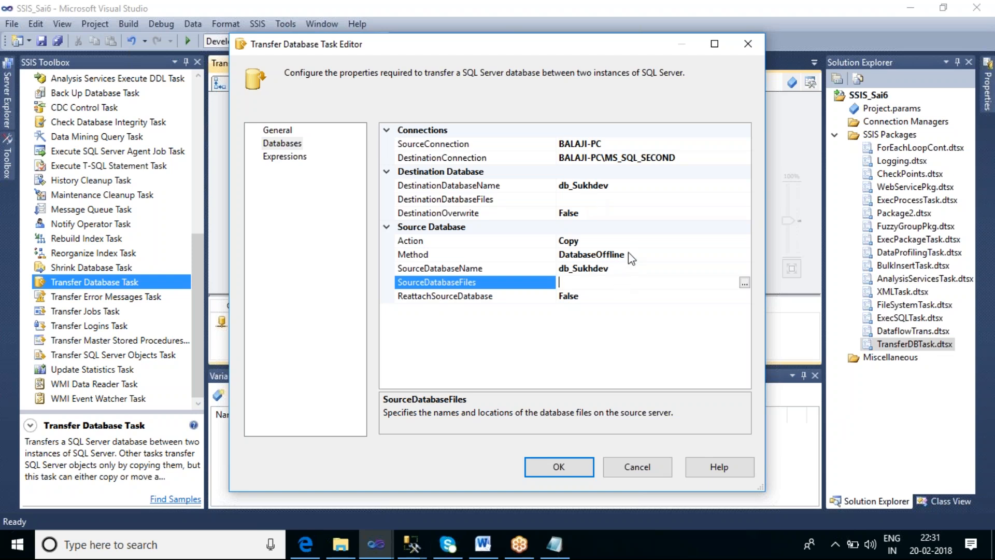
left_click(744, 283)
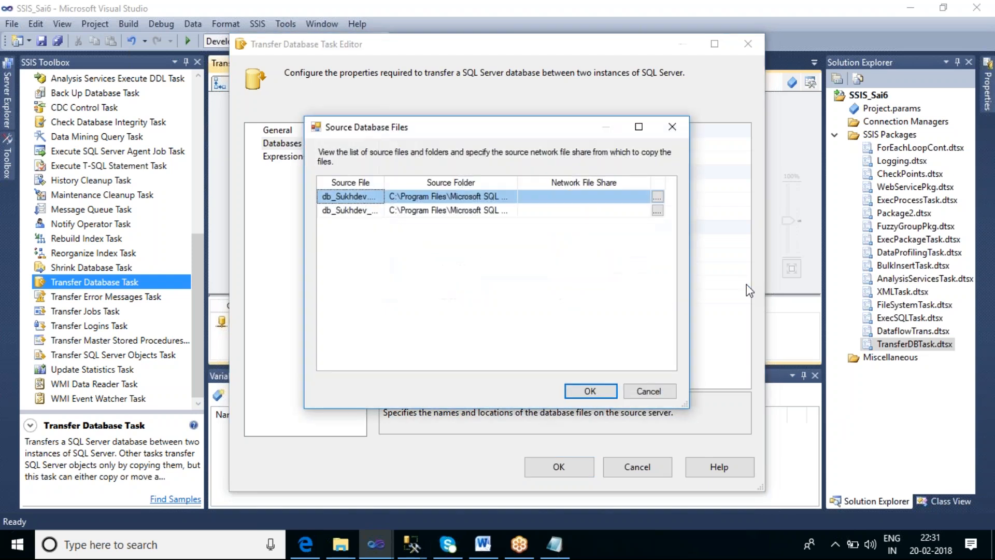
left_click_drag(518, 184, 565, 185)
left_click_drag(384, 186, 429, 185)
left_click_drag(685, 404, 920, 467)
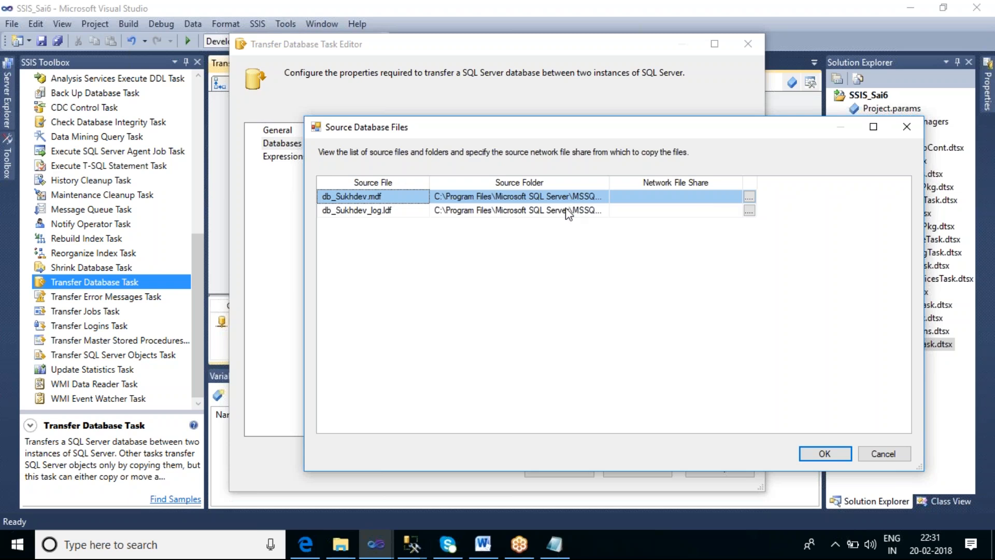
Copy the path C:\Program Files\Microsoft SQL Server\MSSQL11.MSSQLSERVER\MSSQL\DATA from DBFiles.txt in Notepad and return to the source files list
left_click(554, 544)
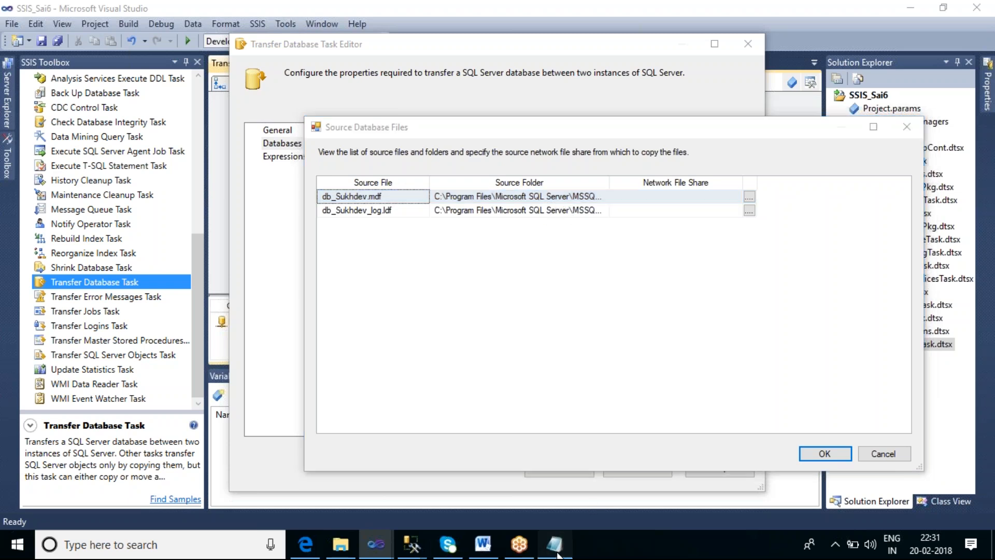
left_click(485, 98)
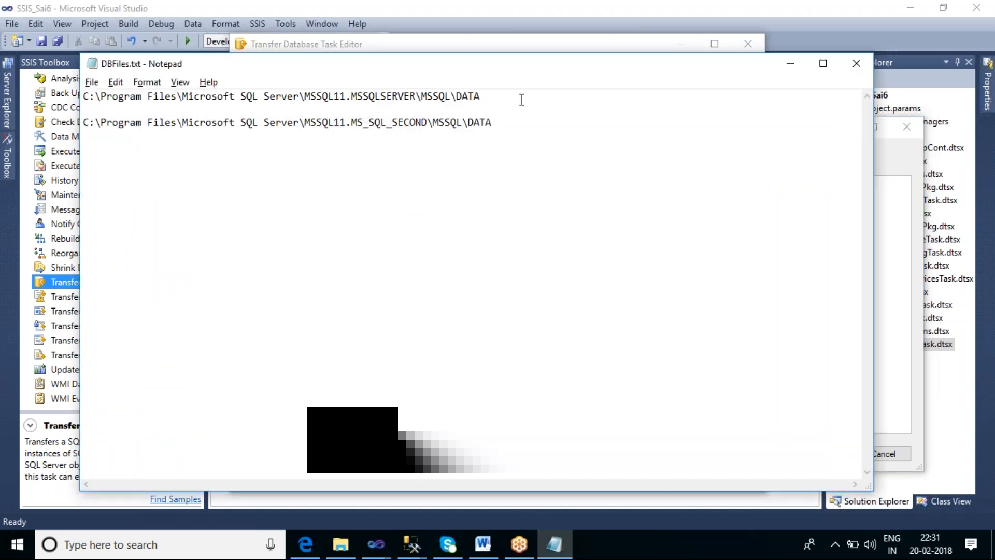
key("shift+Home")
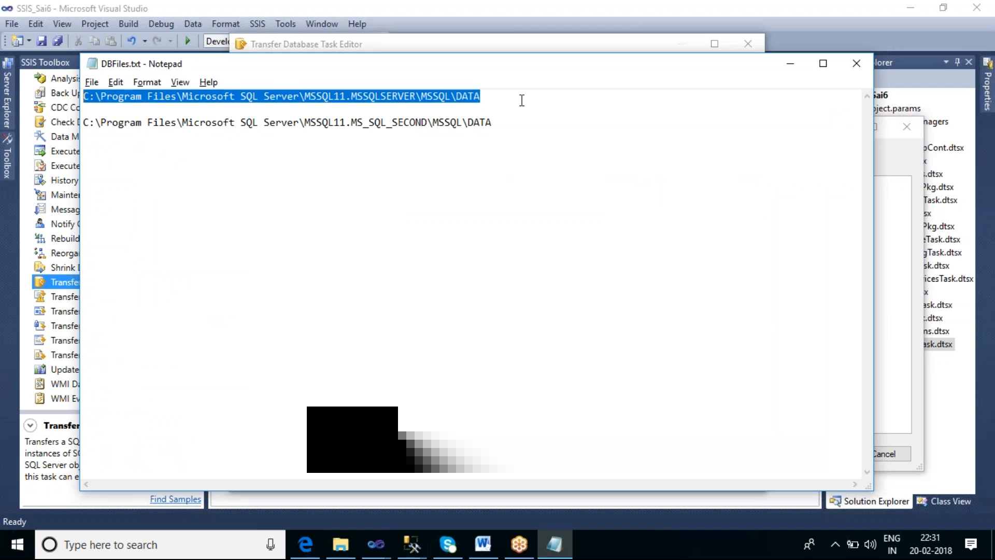
key("alt+Tab")
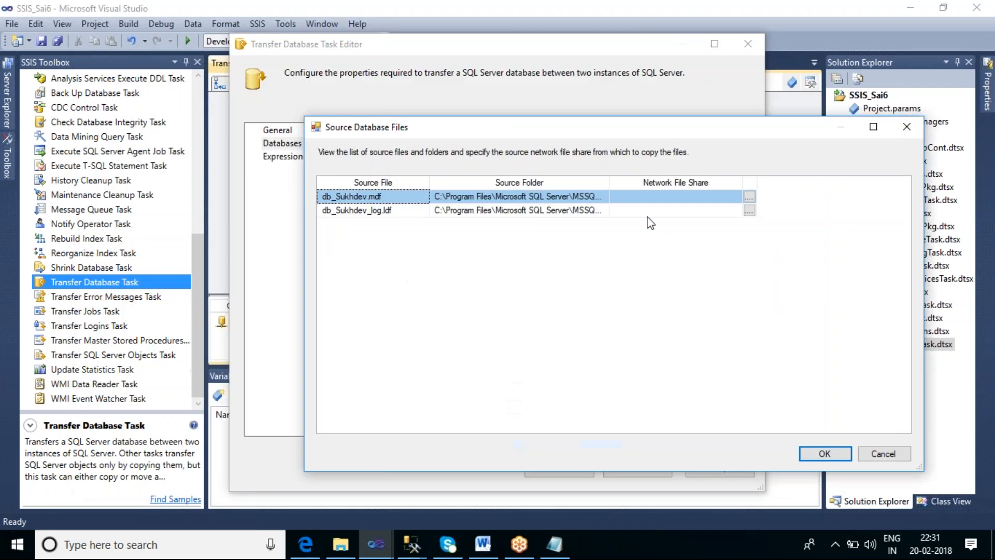
Set the network file share of both db_Sukhdev source files to the copied MSSQLSERVER data folder path and accept the list
left_click(636, 200)
key("ctrl+v")
left_click(646, 215)
type("v")
key("BackSpace")
key("ctrl+v")
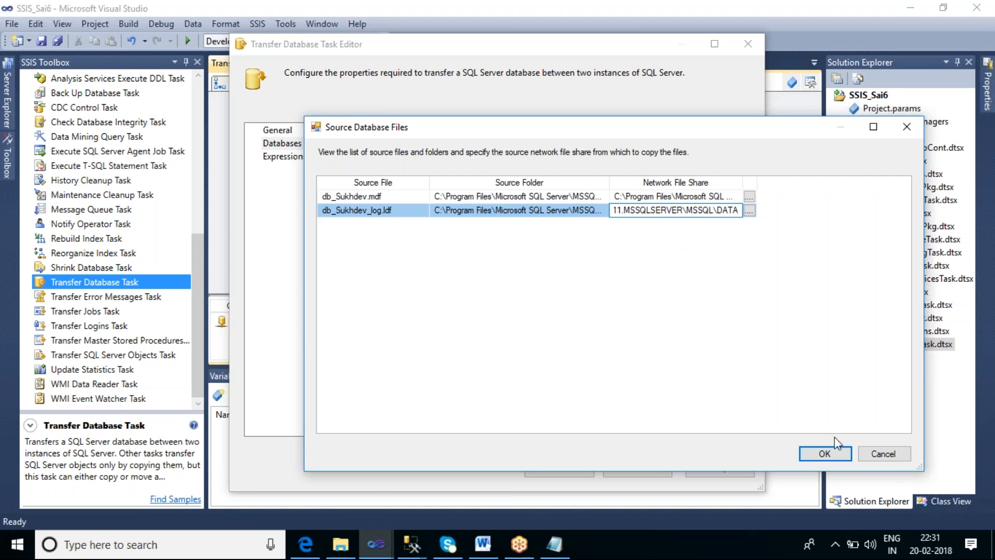
left_click(826, 453)
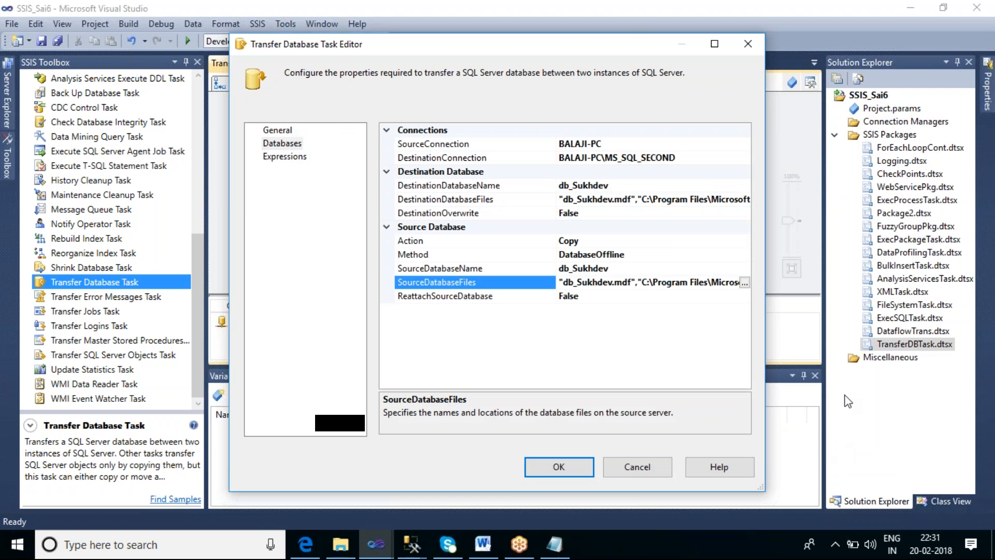
Open the task's destination database files list and enlarge the dialog and the destination folder column
left_click(747, 201)
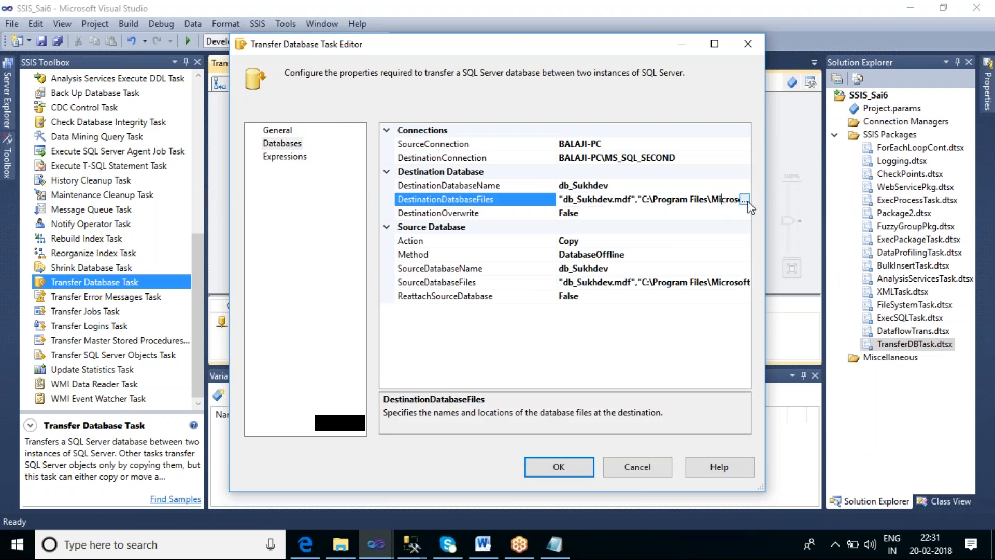
left_click(745, 200)
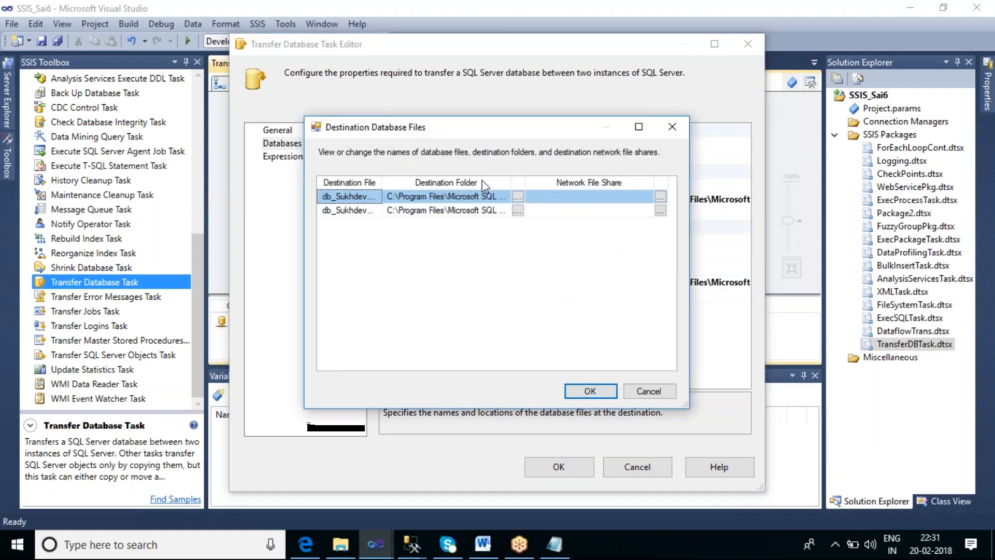
left_click_drag(525, 181, 645, 186)
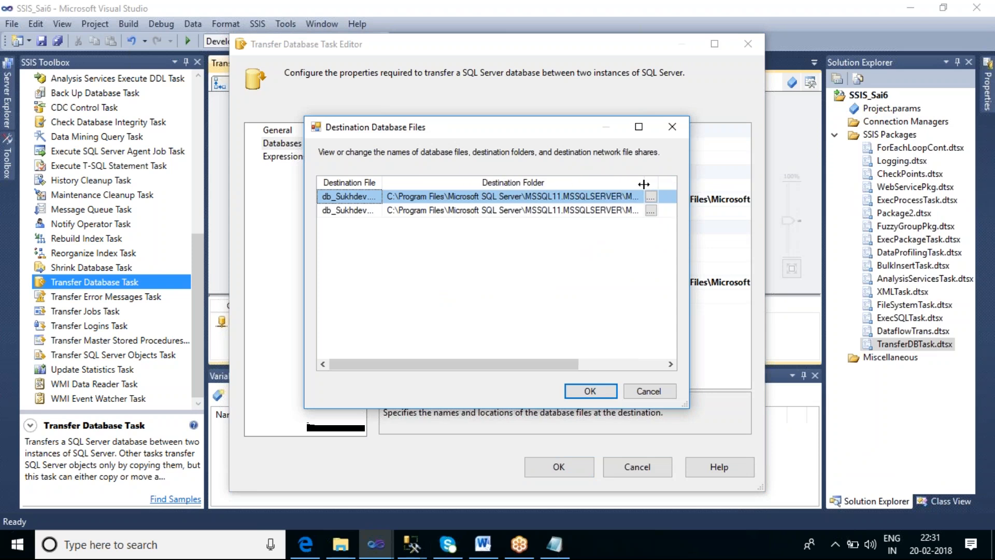
left_click_drag(695, 406, 804, 445)
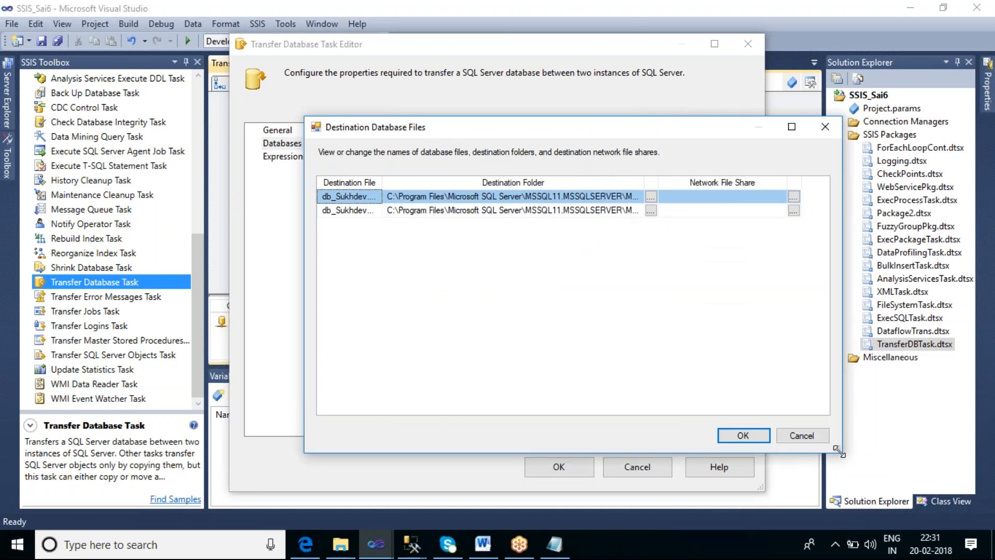
Copy the path C:\Program Files\Microsoft SQL Server\MSSQL11.MS_SQL_SECOND\MSSQL\DATA from DBFiles.txt in Notepad and return to the destination files list
left_click(554, 544)
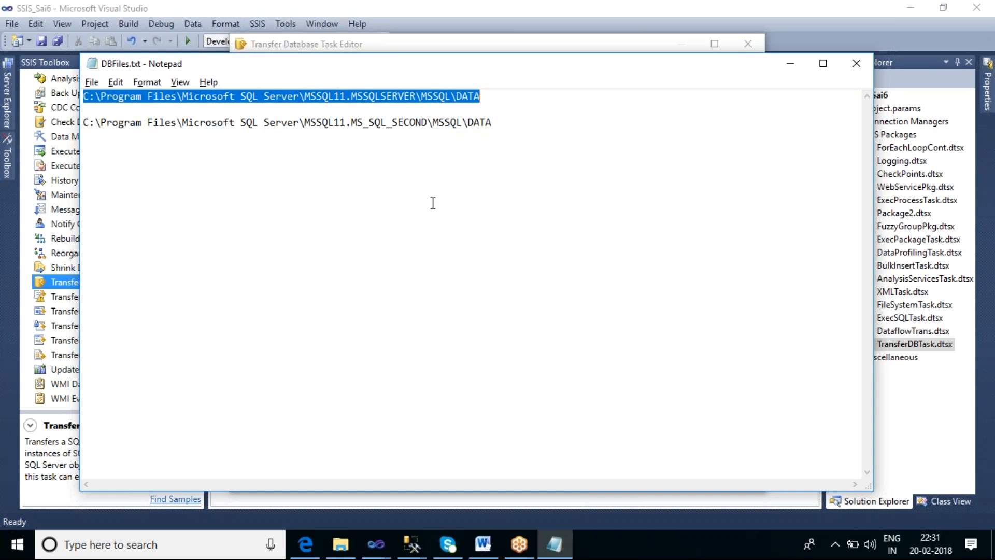
left_click(497, 127)
key("shift+Home")
key("ctrl+c")
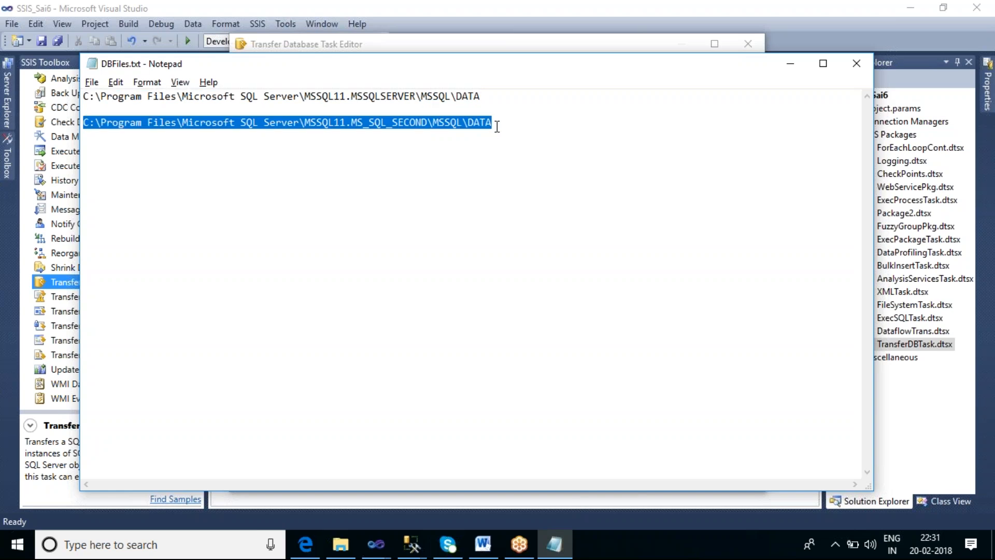
key("alt+Tab")
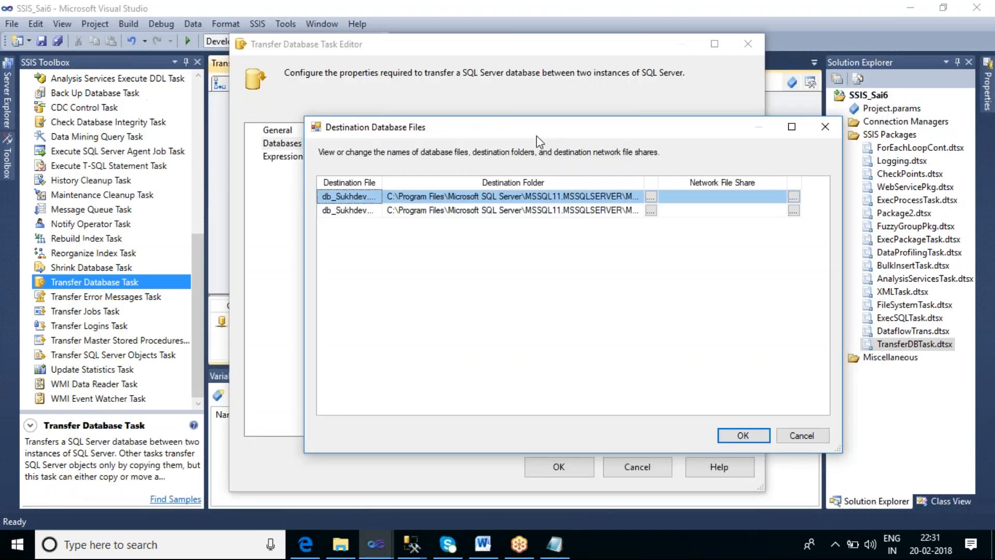
Replace the destination folder of both db_Sukhdev files with the copied MS_SQL_SECOND data folder path
left_click(549, 196)
left_click(549, 196)
key("ctrl+v")
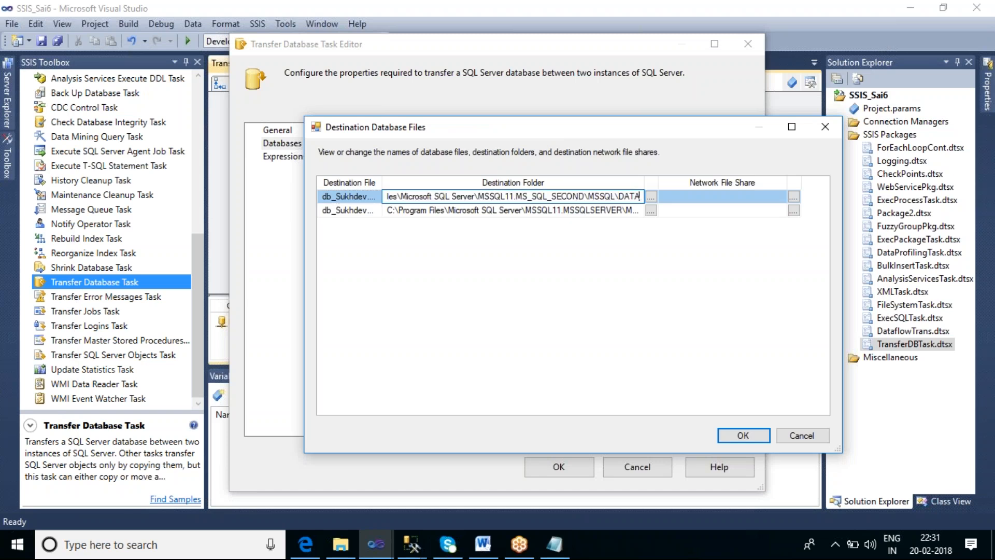
left_click(543, 210)
key("ctrl+a")
type("C:\\Program Files\\Microsoft SQL Server\\MSSQL11.MS_SQL_SECOND\\MSSQL\\DATA")
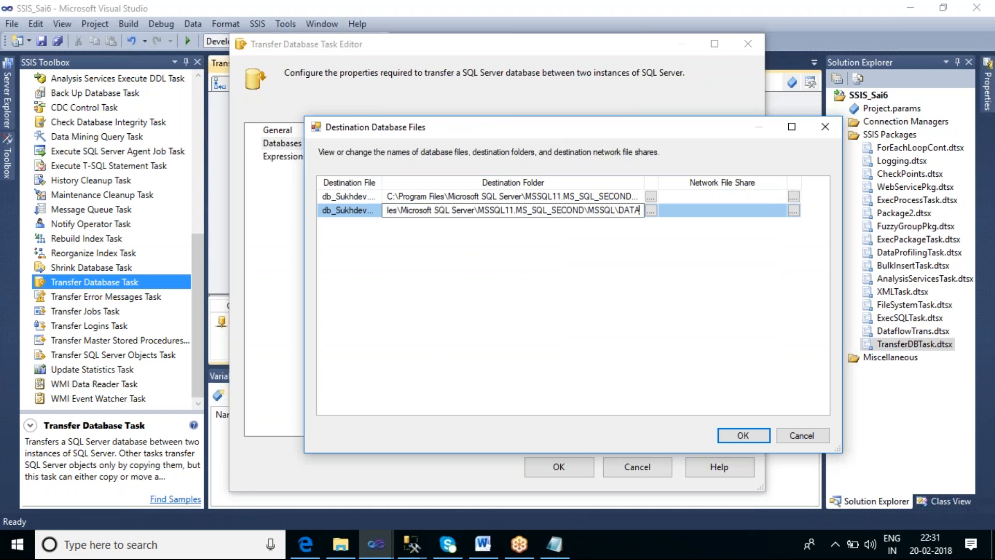
Set the network file share of both db_Sukhdev destination files to the copied MS_SQL_SECOND data folder path and accept the list
left_click(702, 198)
type("C:\\Program Files\\Microsoft SQL Server\\MSSQL11.MS_SQL_SECOND\\MSSQL\\DATA")
left_click(691, 210)
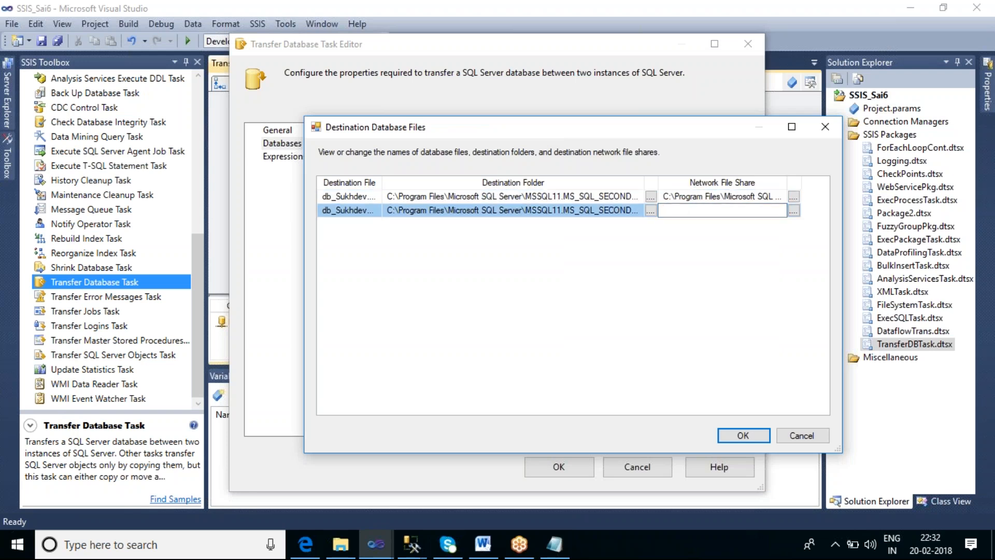
key("ctrl+v")
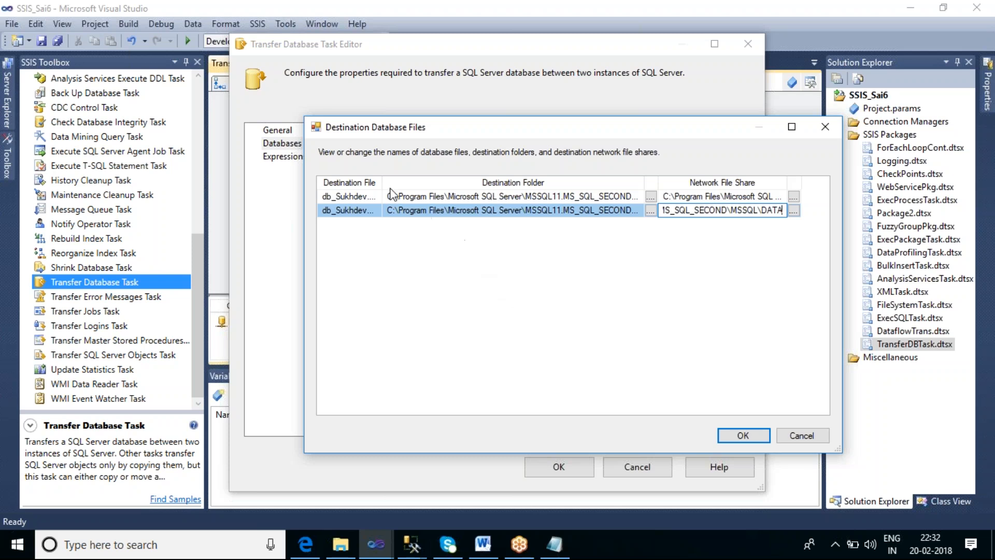
left_click_drag(383, 181, 433, 182)
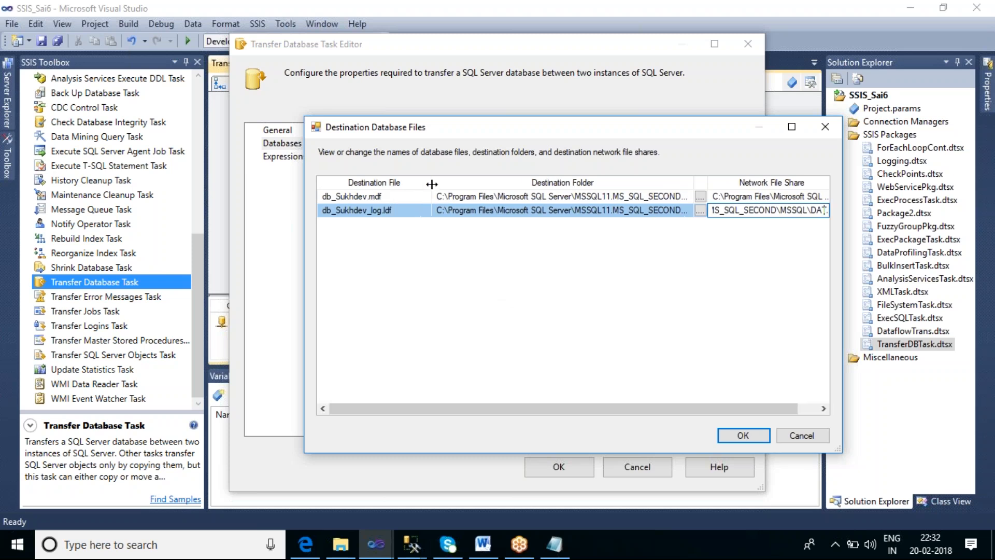
left_click(746, 438)
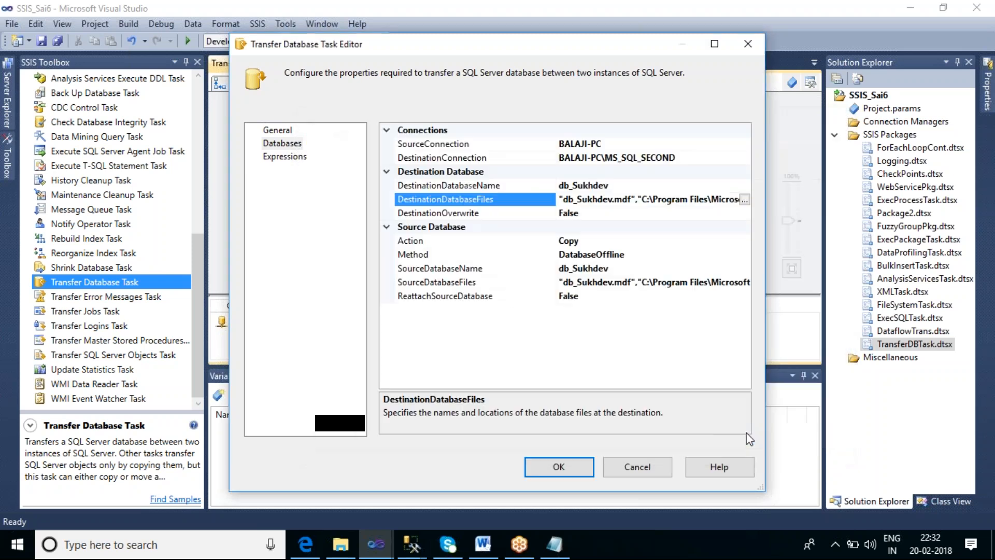
Choose the DestinationOverwrite option for the destination database and accept the transfer task's configuration
left_click(686, 214)
left_click(745, 213)
left_click(649, 228)
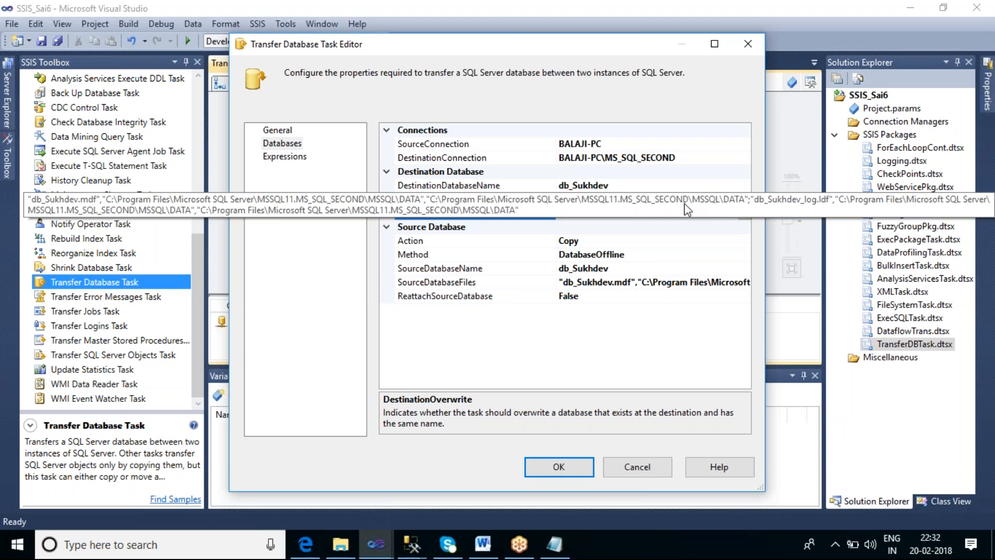
left_click(546, 465)
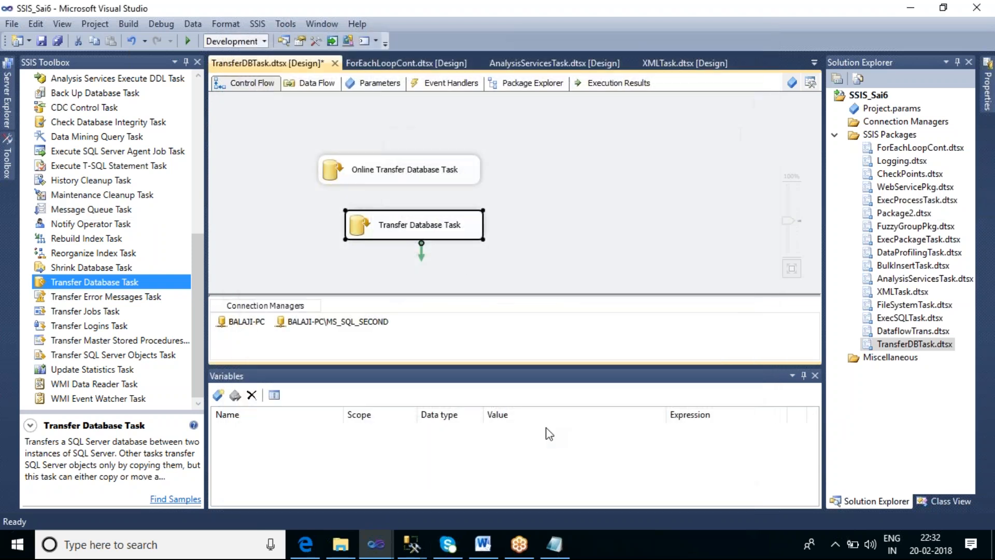
Rename the second transfer task as Offline Transfer Database Task and execute only that task
left_click(386, 227)
left_click(382, 226)
type("Offline")
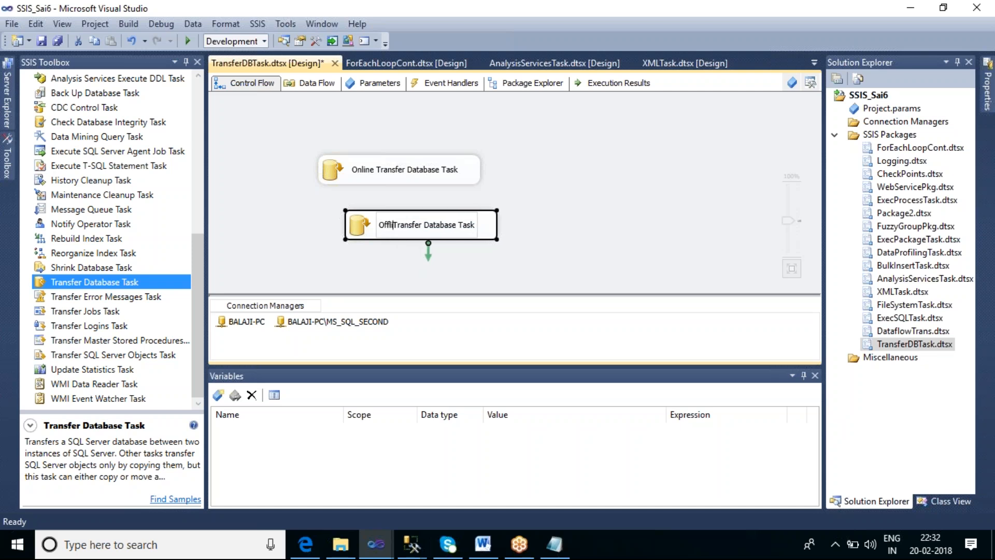
left_click(545, 237)
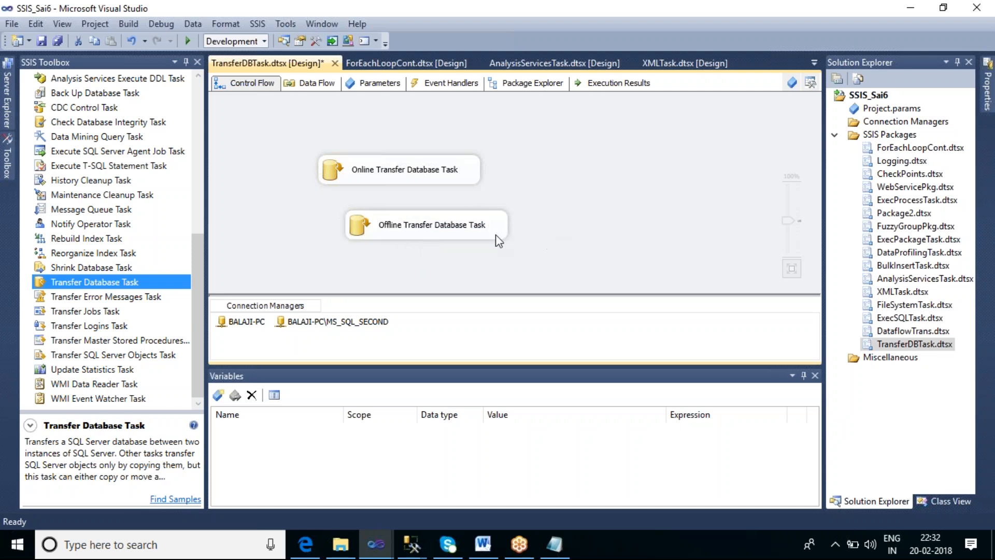
right_click(479, 231)
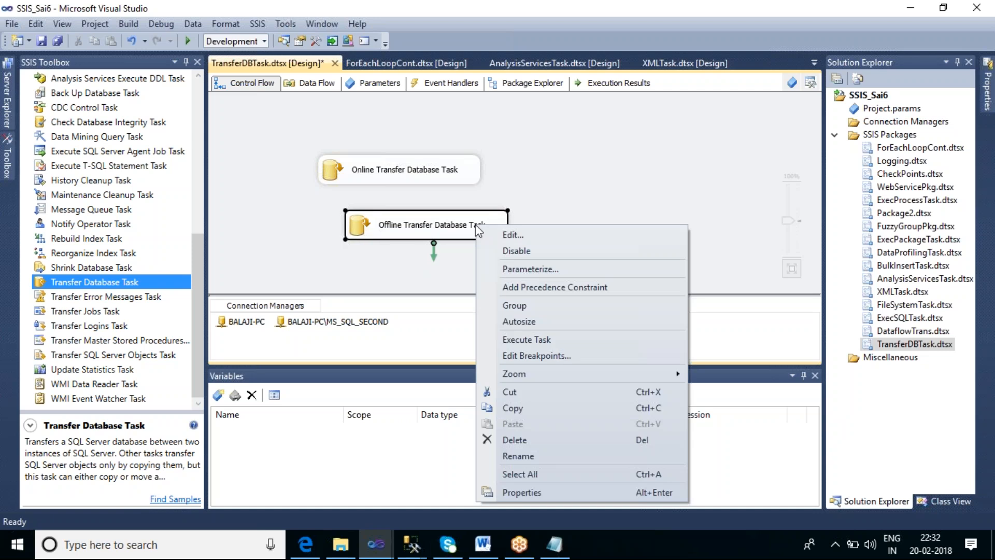
left_click(526, 340)
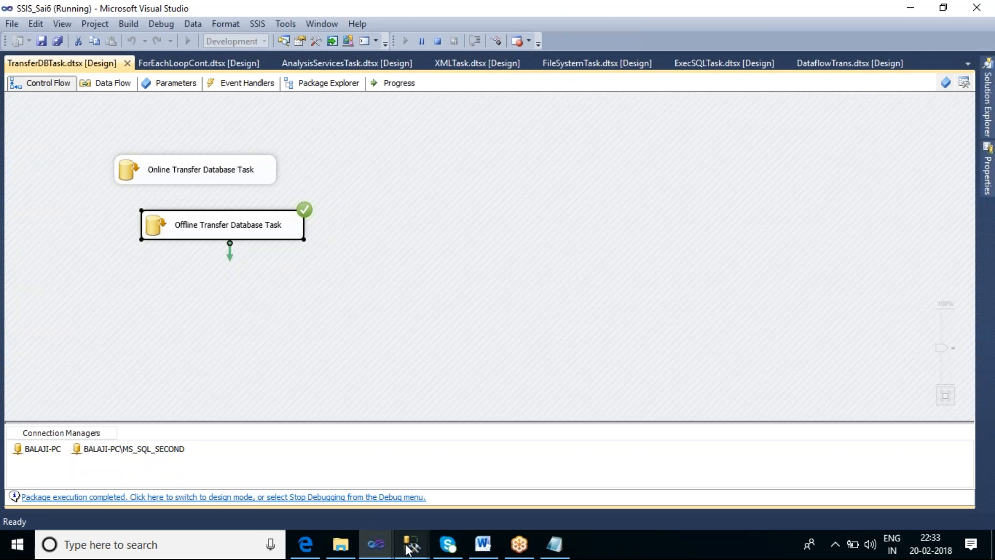
Switch to SQL Server Management Studio and refresh the database list of the BALAJI-PC\MS_SQL_SECOND server
mouse_move(412, 544)
left_click(328, 494)
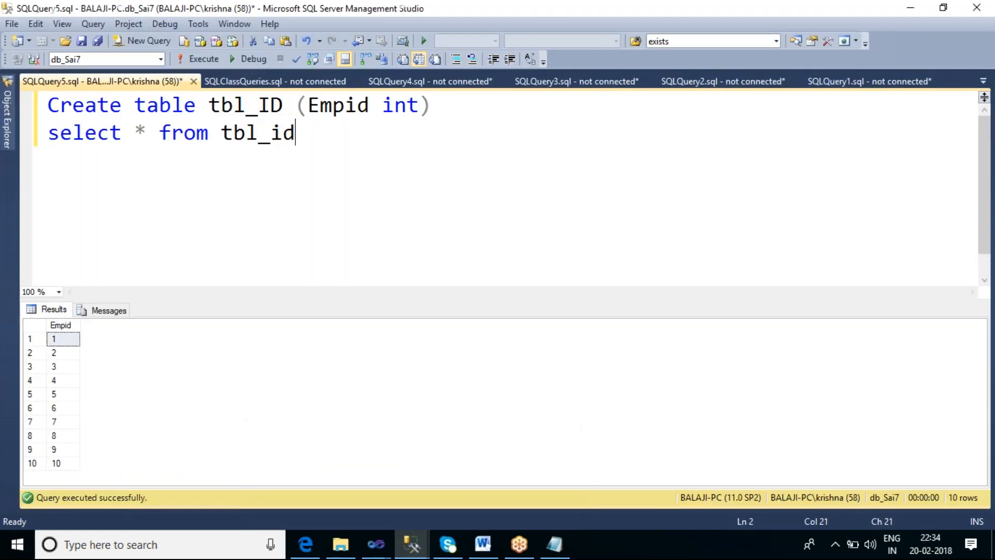
left_click(8, 116)
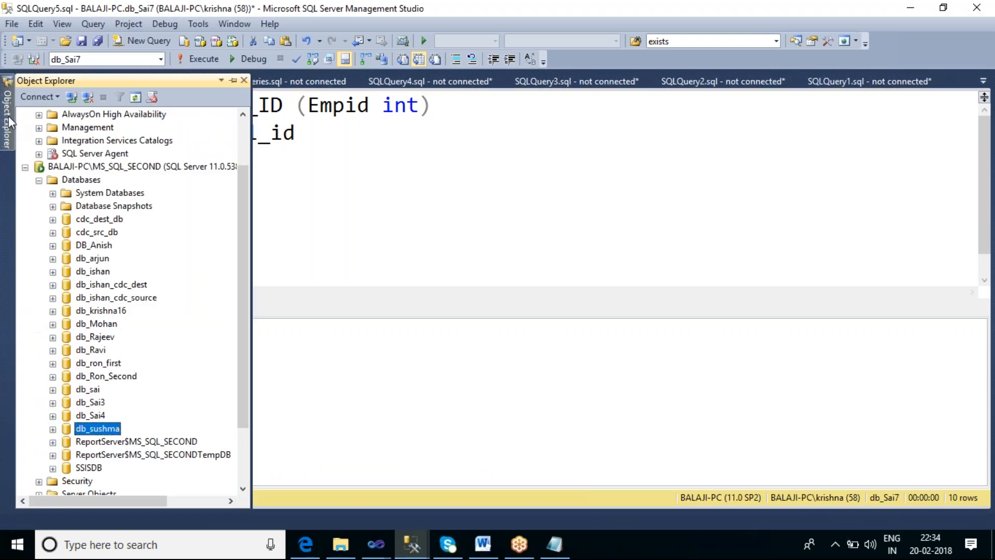
left_click(83, 181)
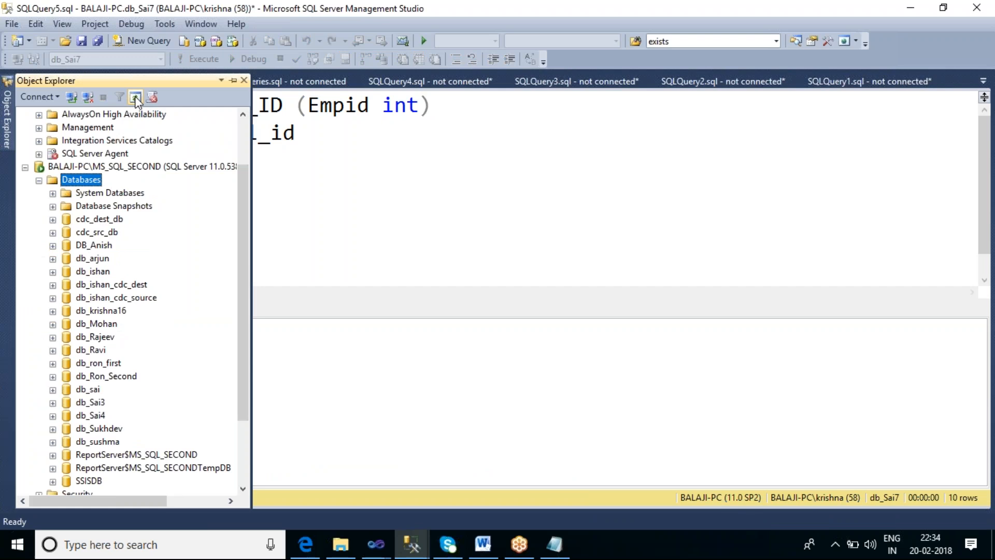
Expand db_Sukhdev on the second server and examine its tables
left_click(110, 429)
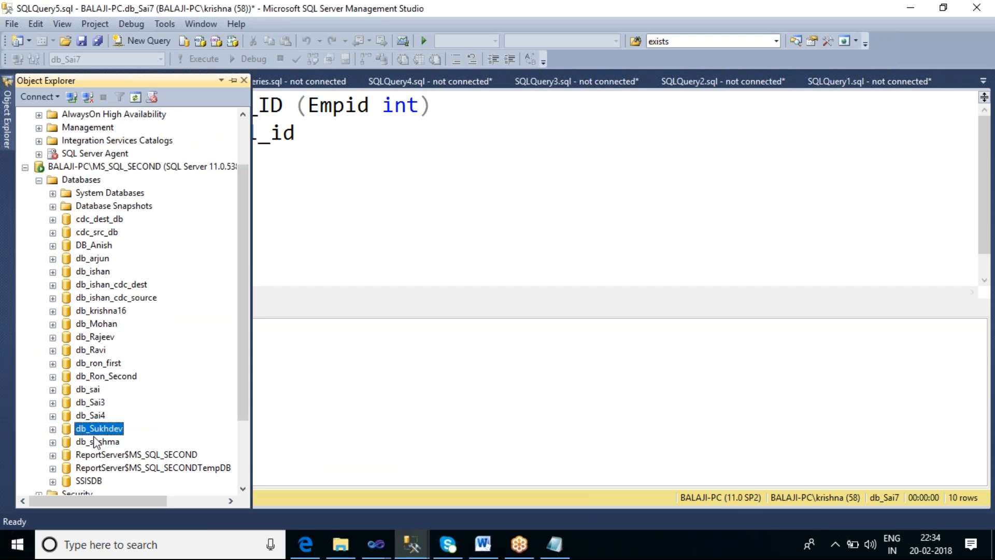
left_click(53, 430)
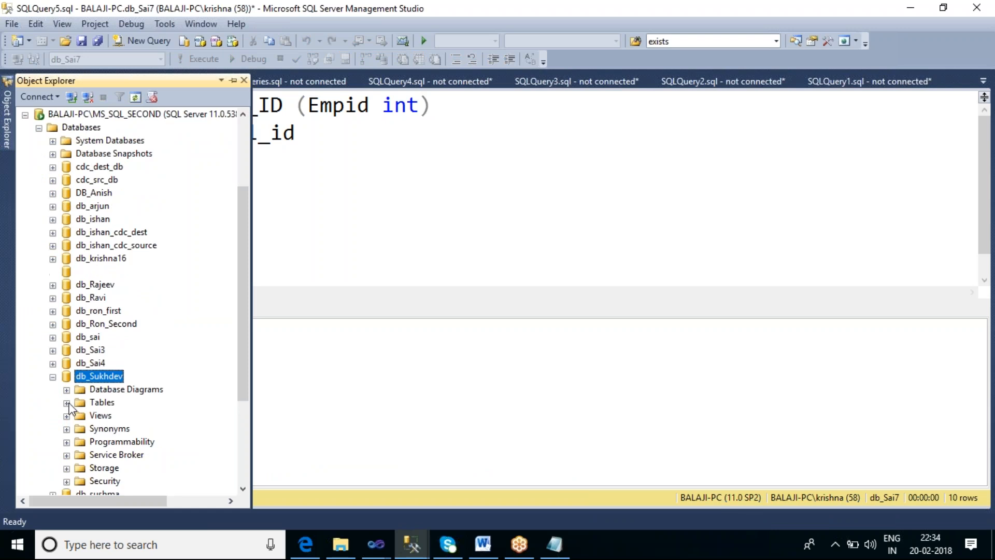
left_click(66, 403)
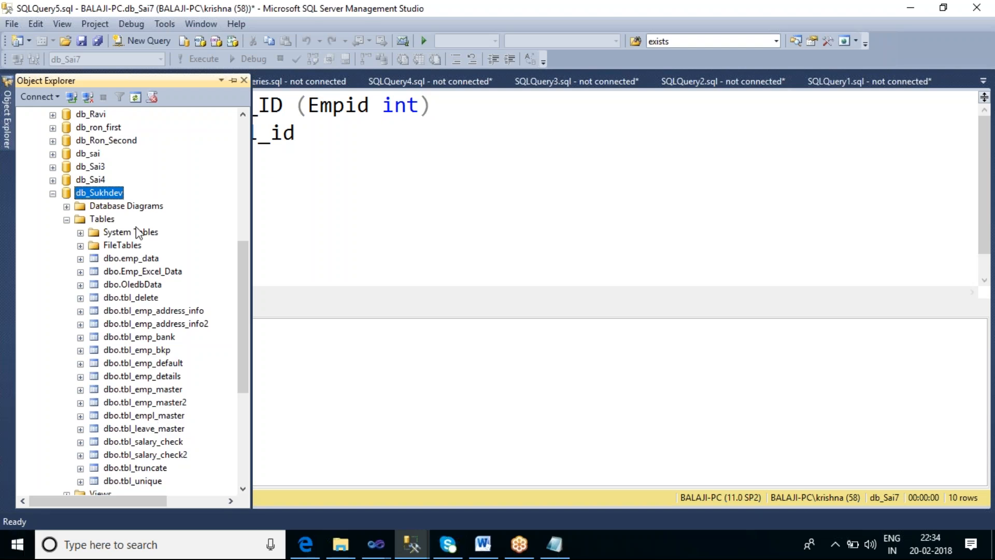
Collapse db_Sukhdev and both server trees and return to the query editor
left_click(53, 195)
scroll(170, 321, "up", 4)
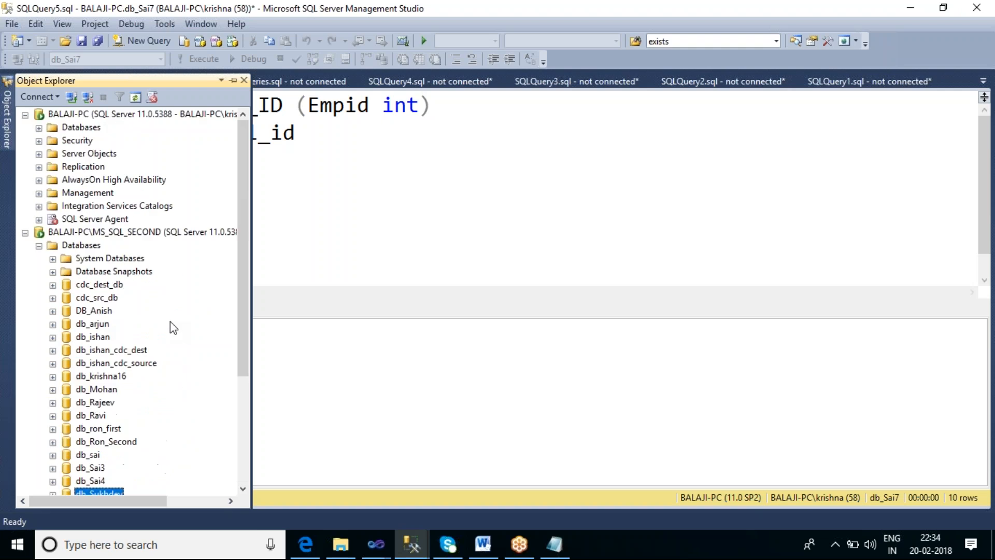
left_click(25, 232)
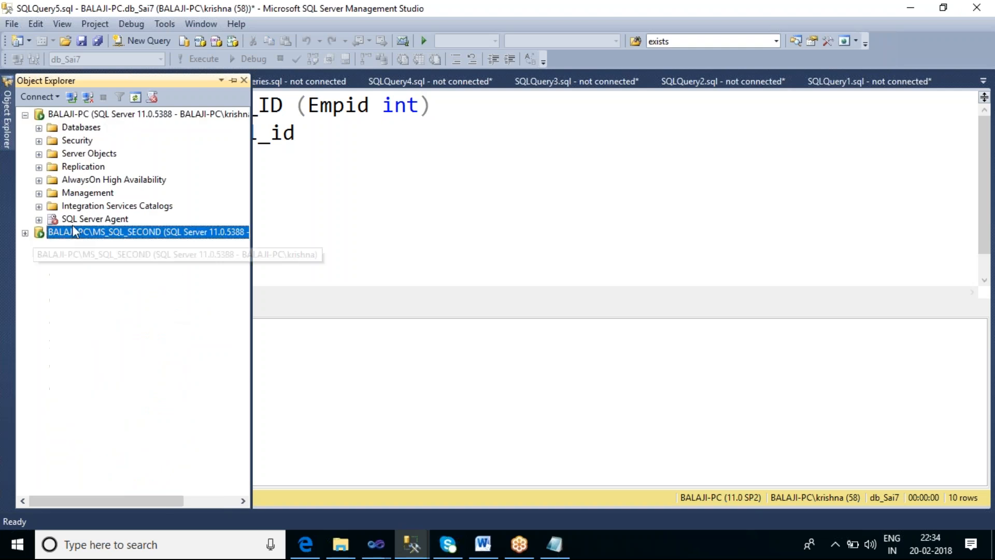
left_click(25, 115)
left_click(369, 209)
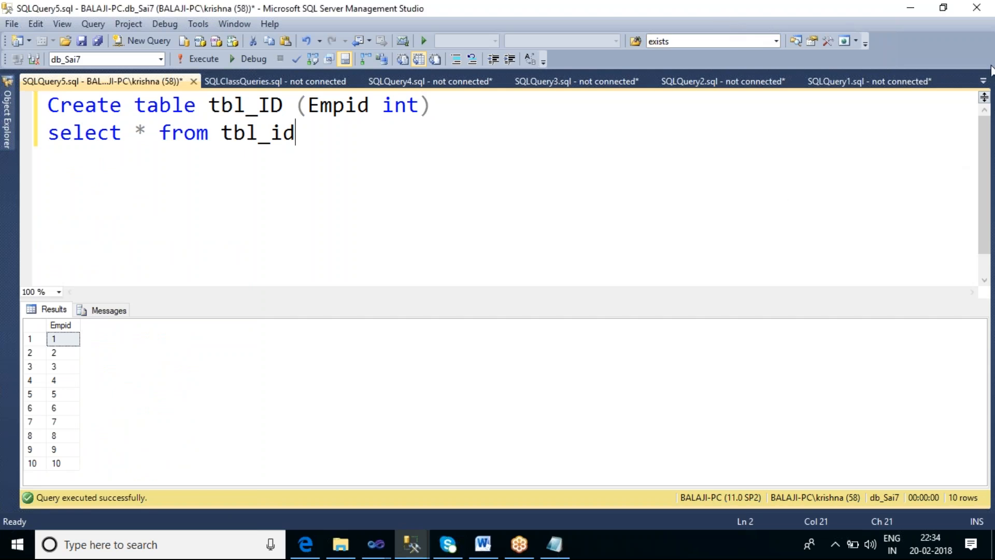
left_click(988, 37)
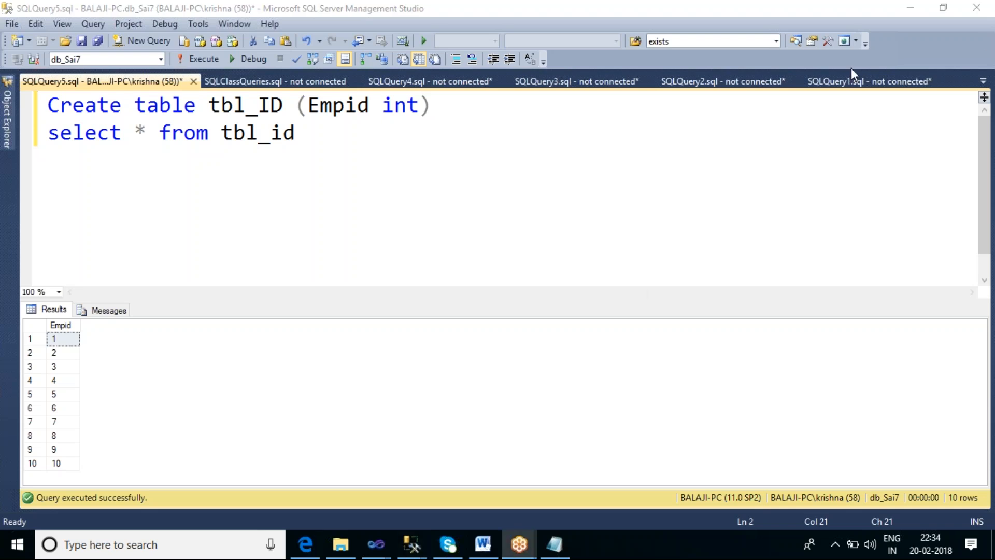